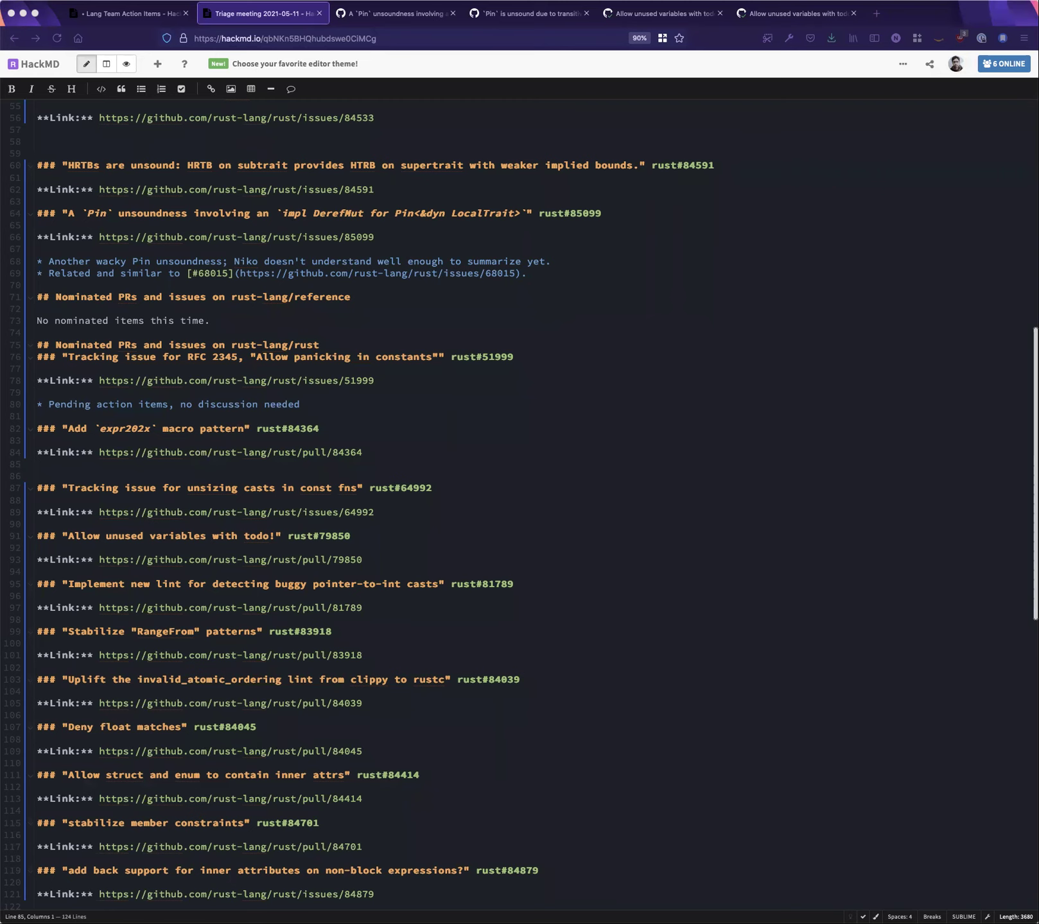
Add a sub-bullet under tomorrow's "Generators planning" meeting stating that the doc is needed from the responsible contributor
scroll(274, 421, up, 3)
scroll(274, 422, up, 10)
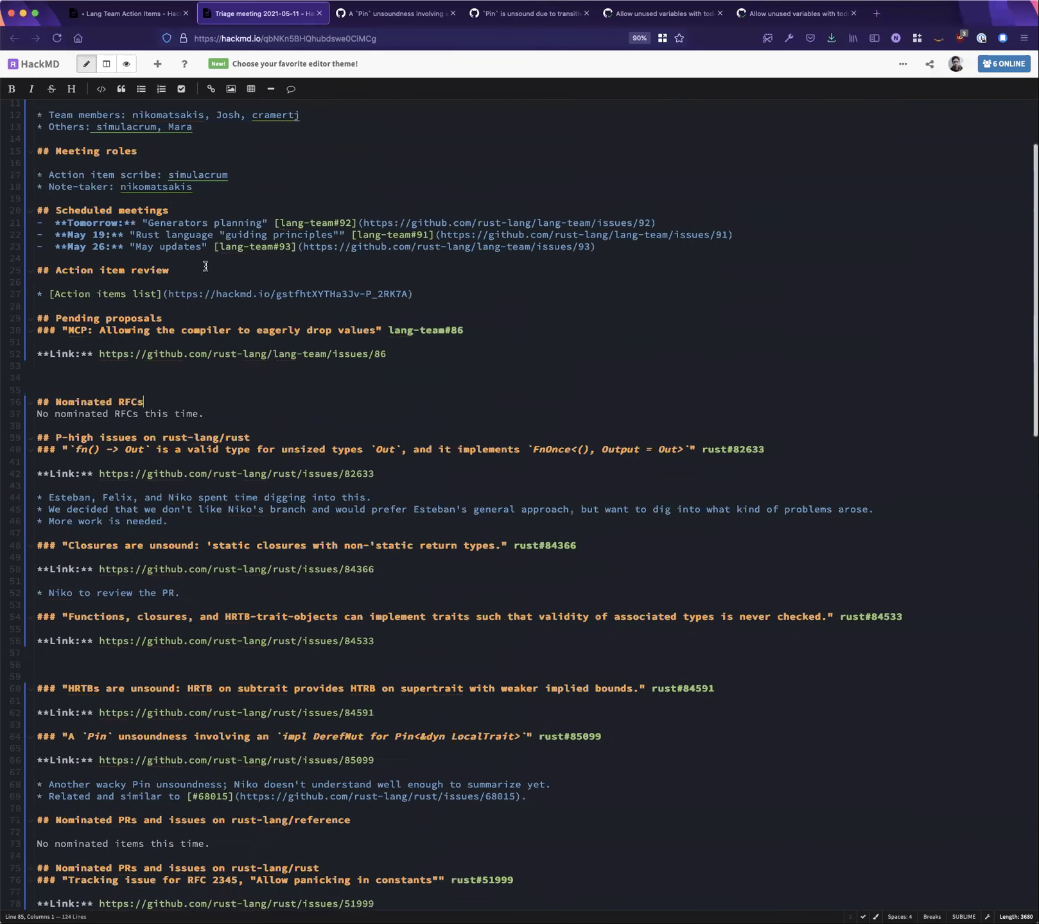
click(681, 220)
key(Return)
key(Tab)
text(Need doc from Esteban!)
Move the "May updates" meeting above the "guiding principles" one, dating them May 19 and May 26 respectively
click(734, 246)
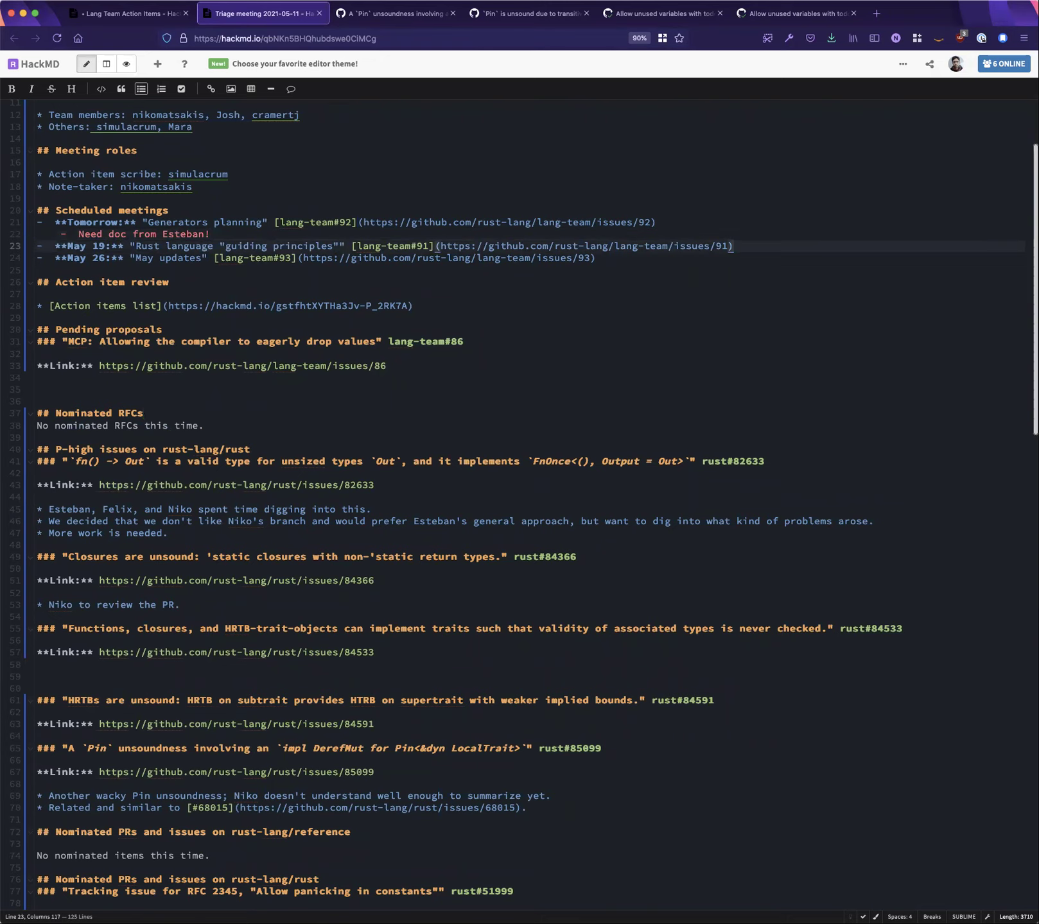
click(40, 258)
key(ctrl+super+Up)
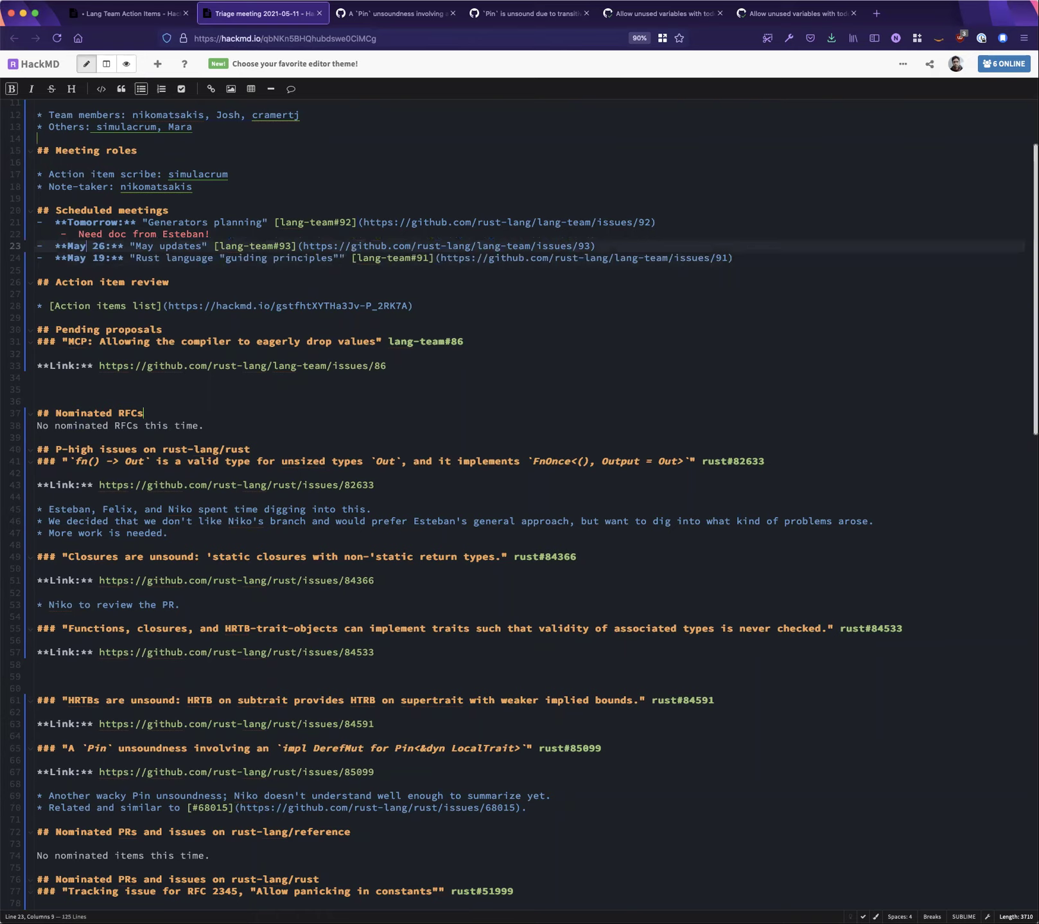
click(105, 245)
key(BackSpace)
key(BackSpace)
text(19)
key(Down)
key(BackSpace)
key(BackSpace)
text(26)
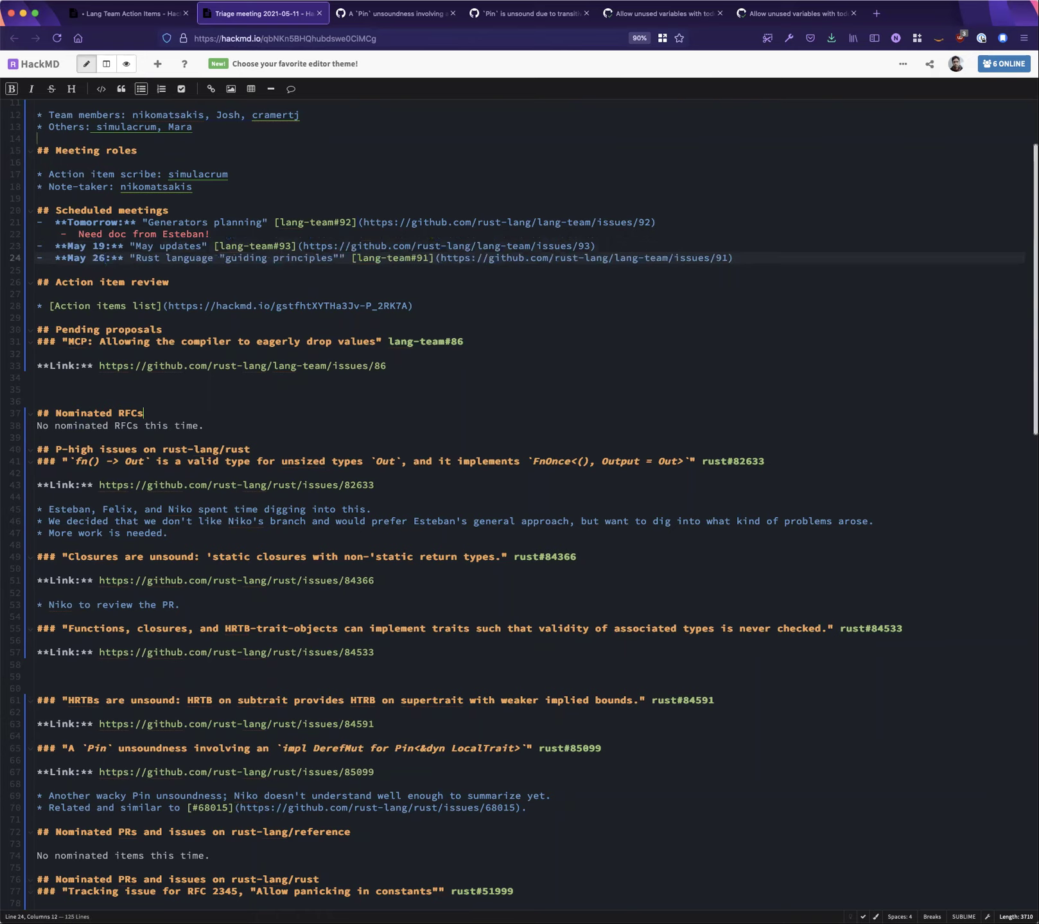
Add a sub-bullet under the May 19 meeting with the action item for the team lead to ping groups, ending in "=)"
key(Up)
key(End)
key(Return)
key(Tab)
text(Acti)
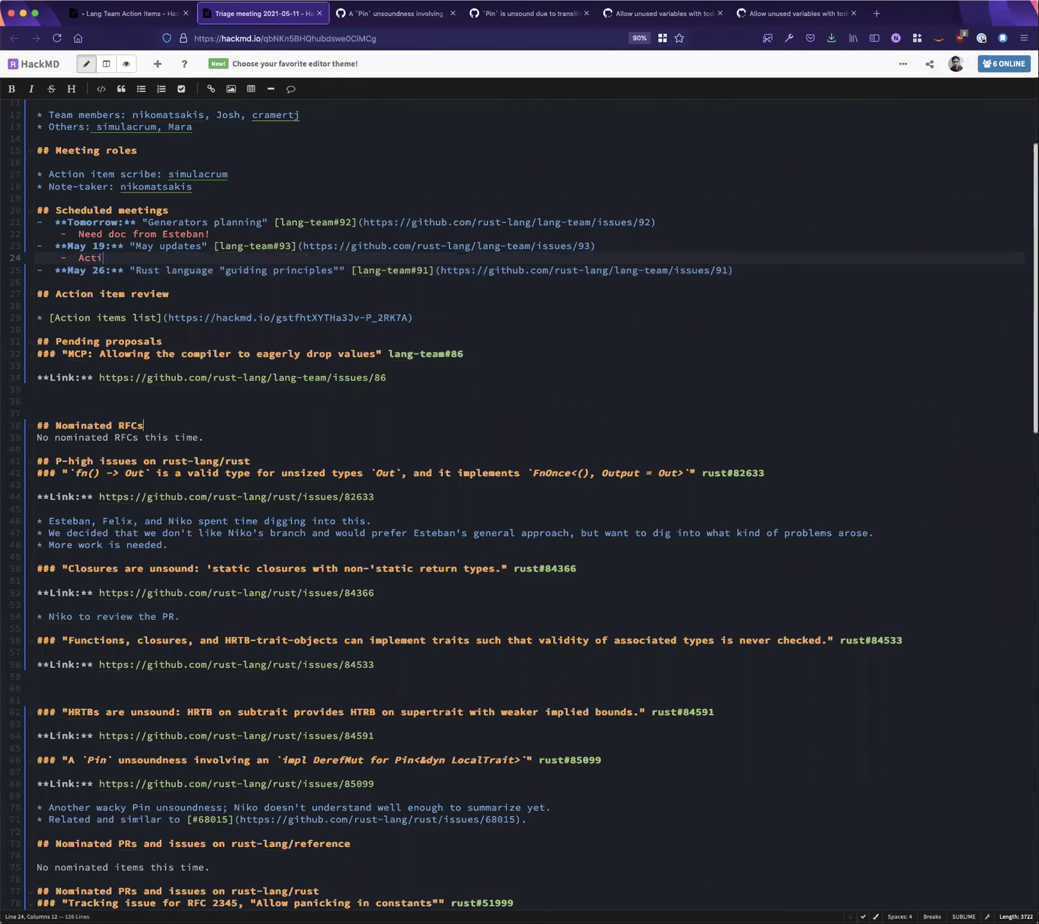
text(on item: Niko to ping groups =))
click(734, 270)
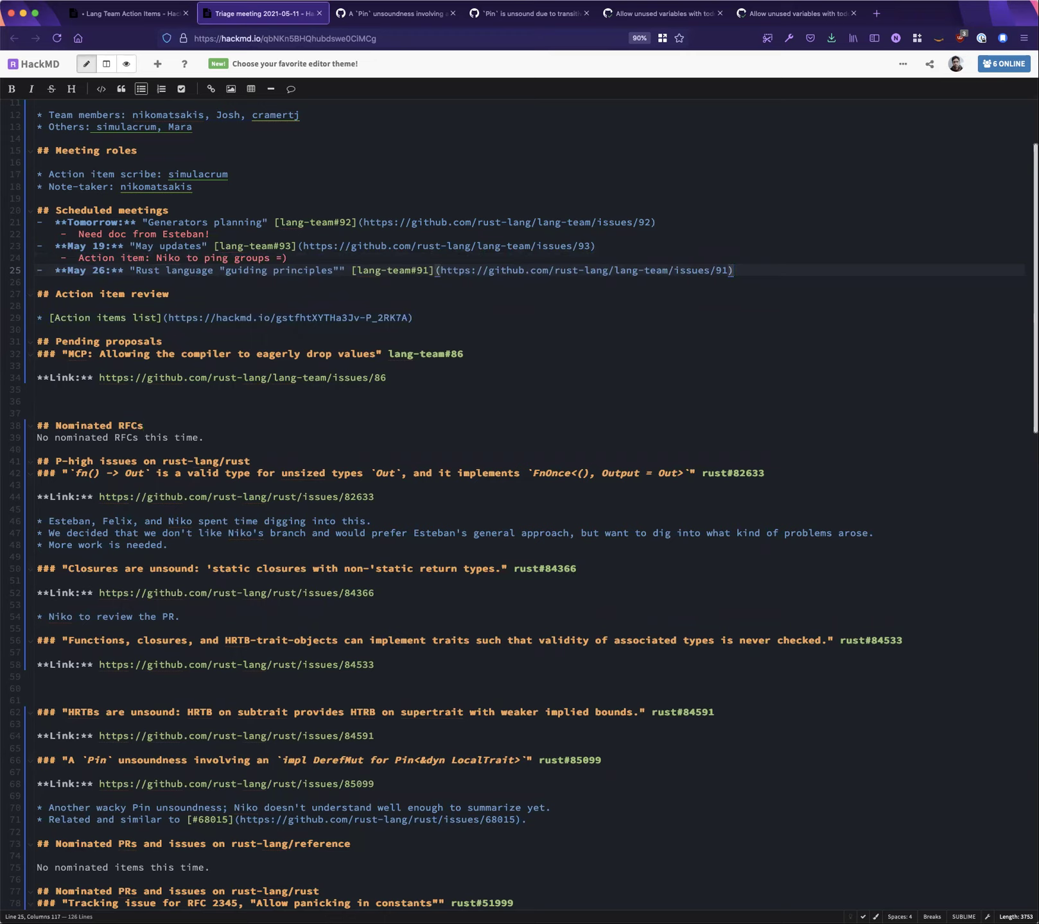
key(super+Tab)
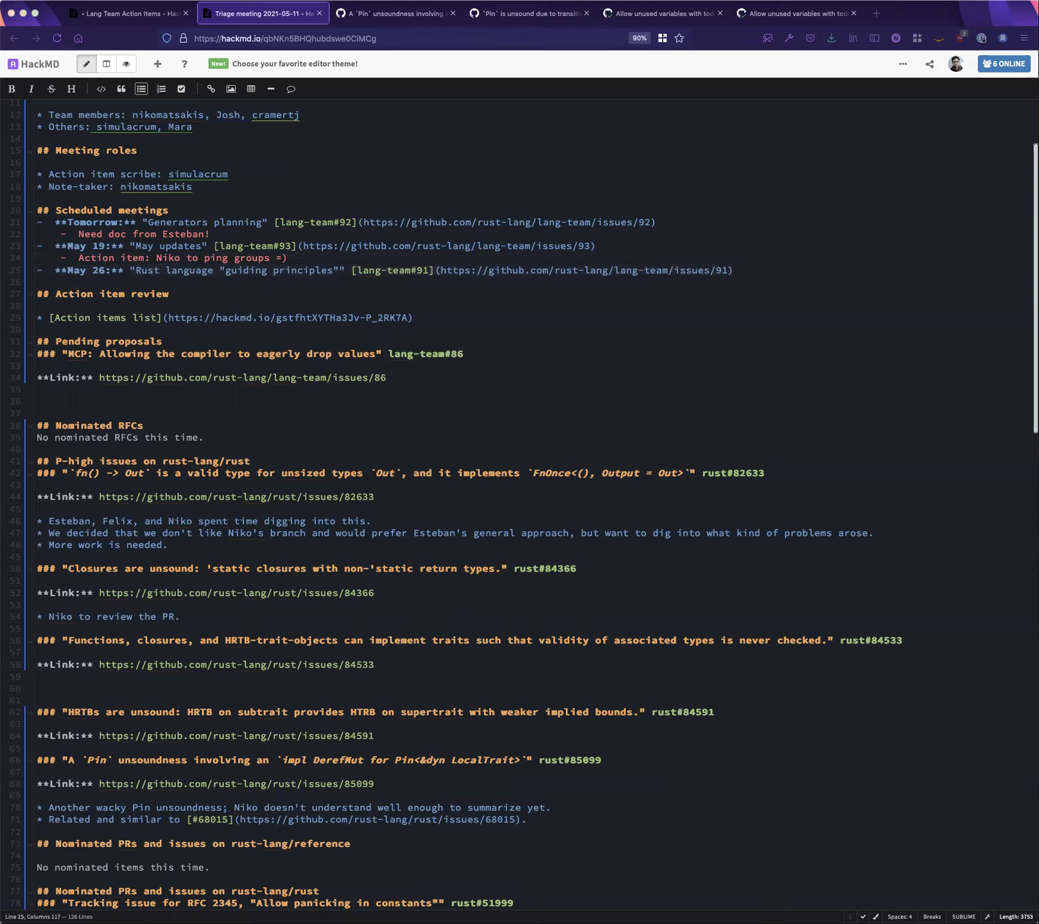
key(super+Tab)
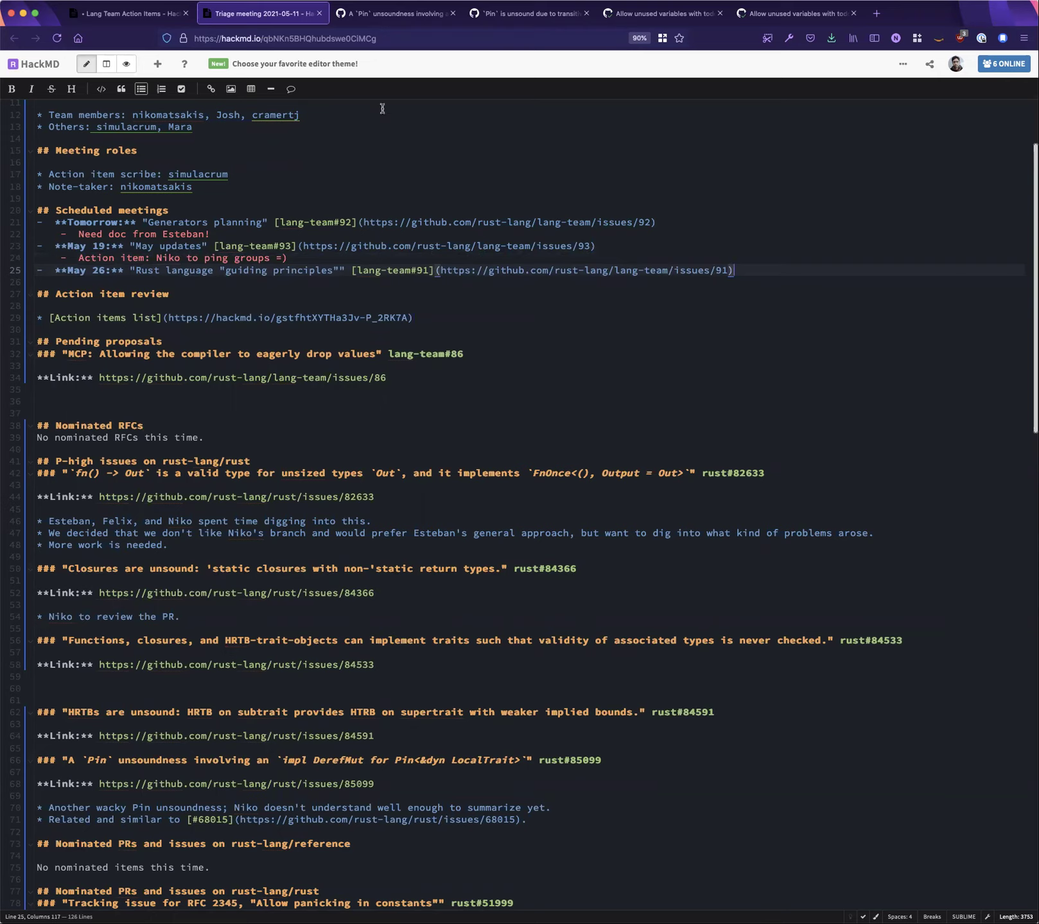
Add a bullet under proposal lang-team#86 noting no progress, with a bit of a write-up still planned but probably not for a week or two
click(149, 342)
click(169, 403)
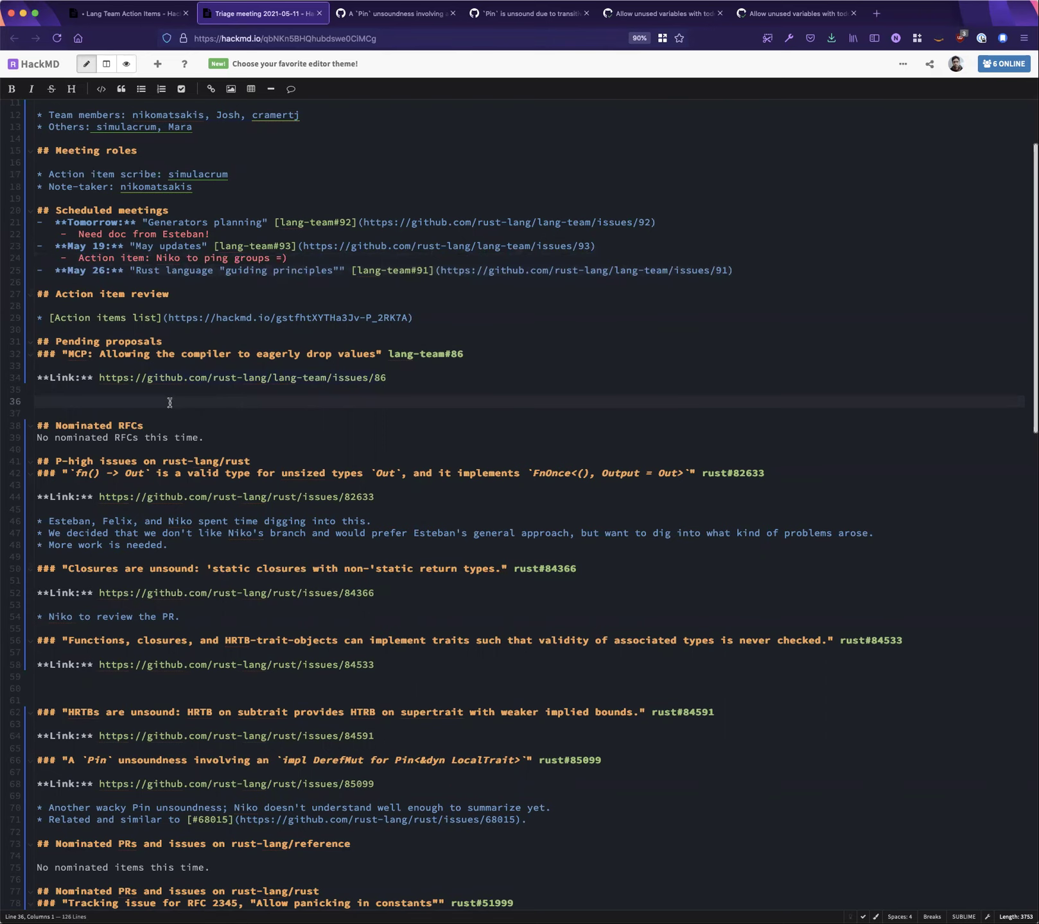
key(BackSpace)
key(BackSpace)
key(Return)
key(Return)
key(super+Tab)
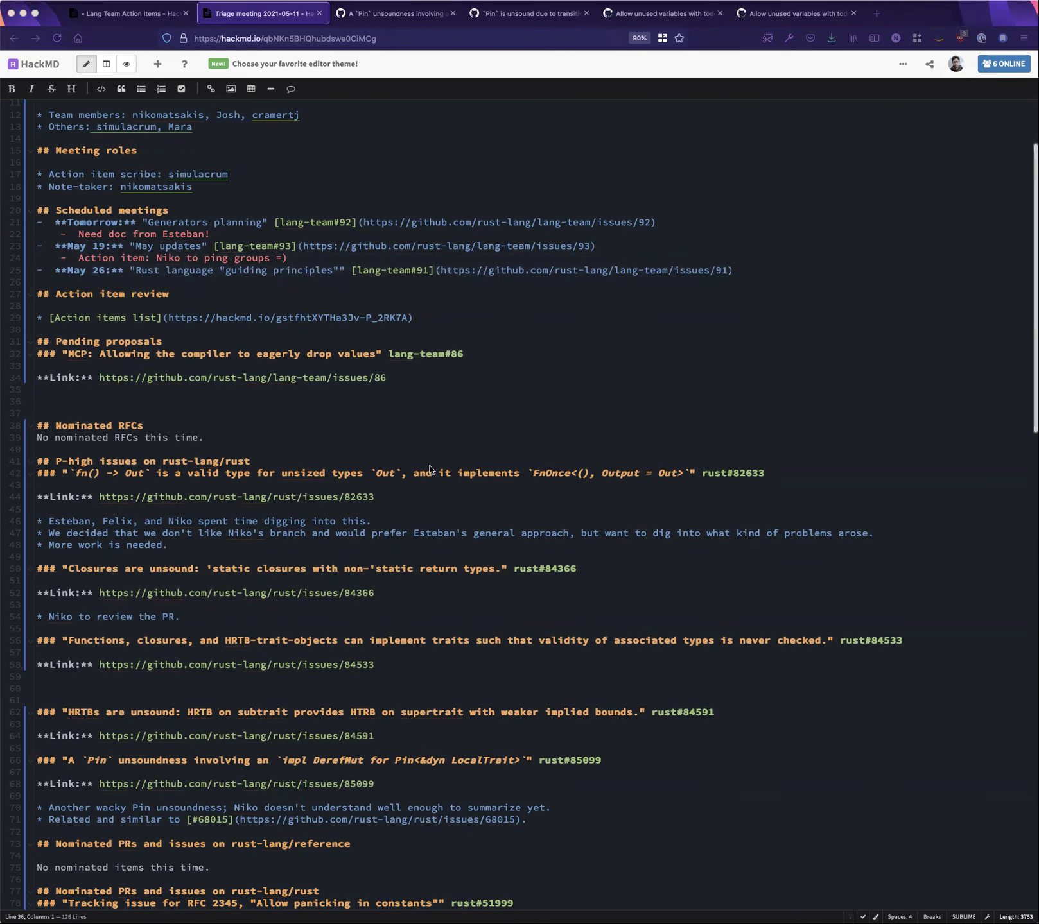
key(super+Tab)
text(* No progress, Niko still planning to do a bit of a write-up. Probably won't happen for a week or two.)
key(BackSpace)
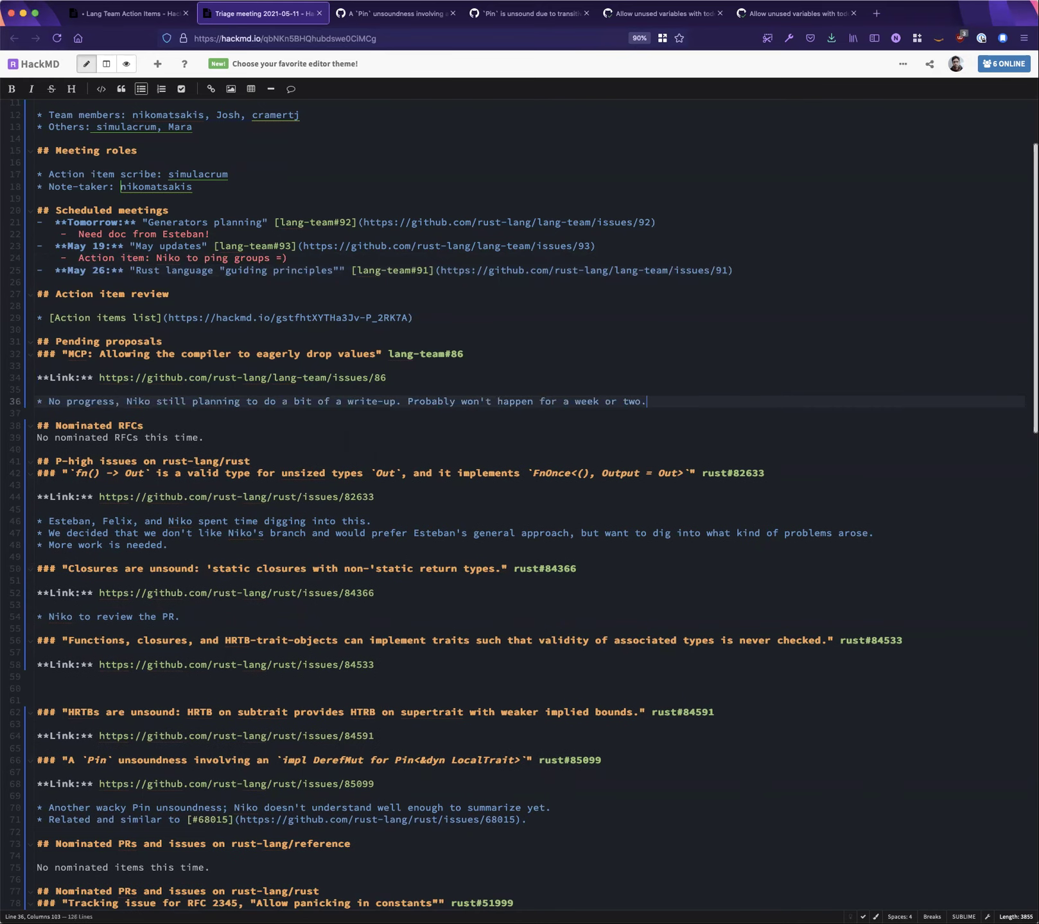
Insert a blank line below the "P-high issues on rust-lang/rust" heading and another below the "Nominated RFCs" heading
key(super+Tab)
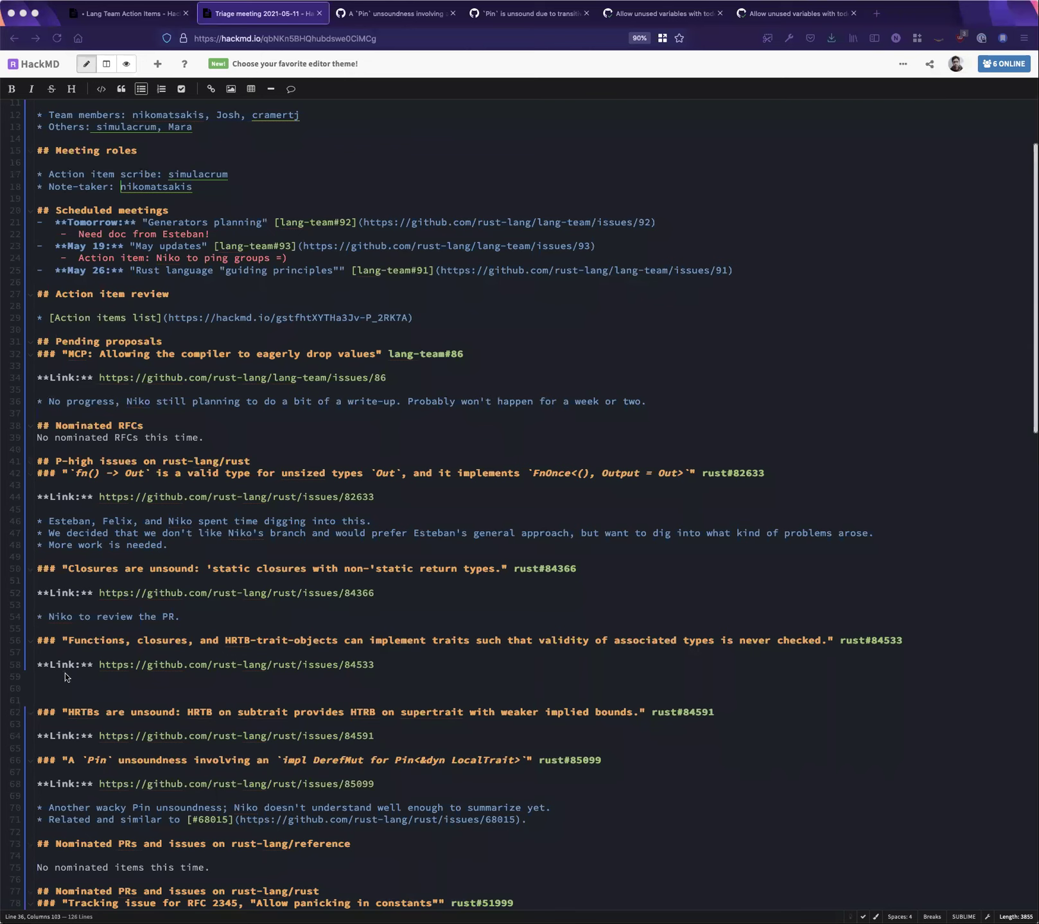
key(super+Tab)
scroll(129, 402, down, 2)
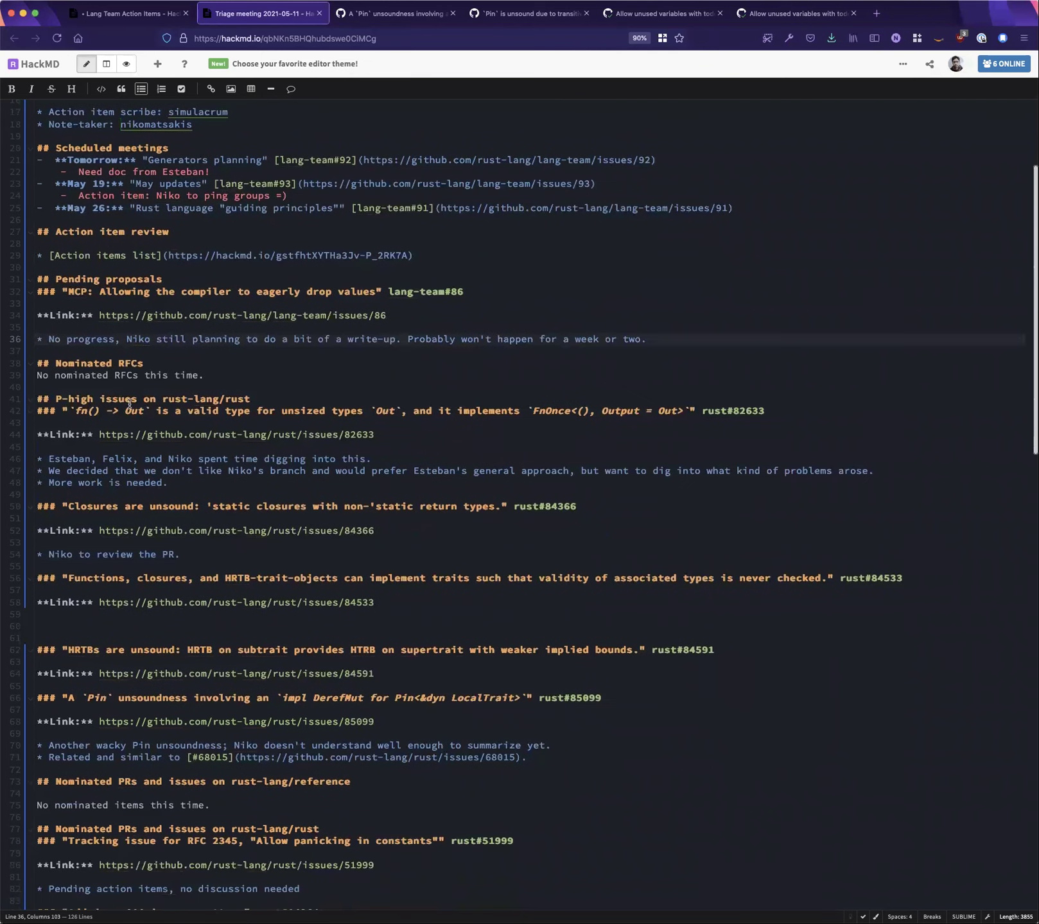
double_click(72, 411)
triple_click(72, 410)
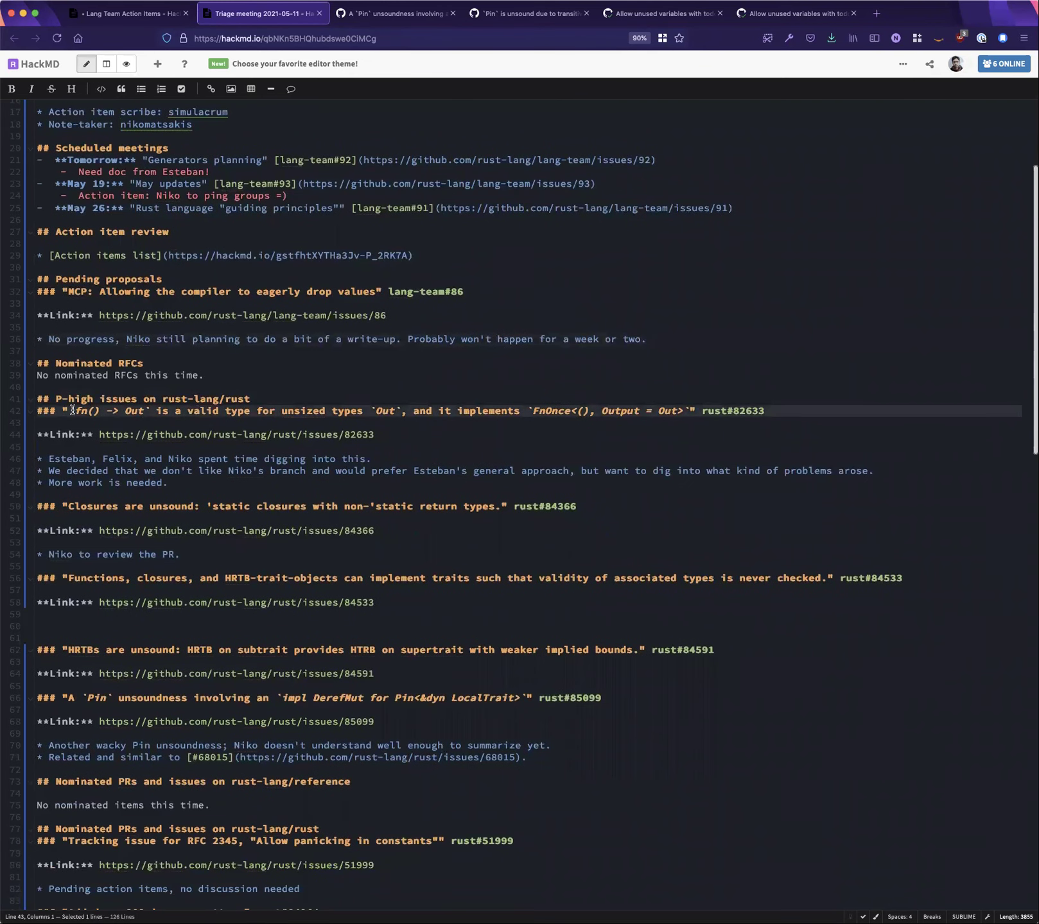
click(292, 397)
key(Return)
key(Up)
key(Up)
key(Up)
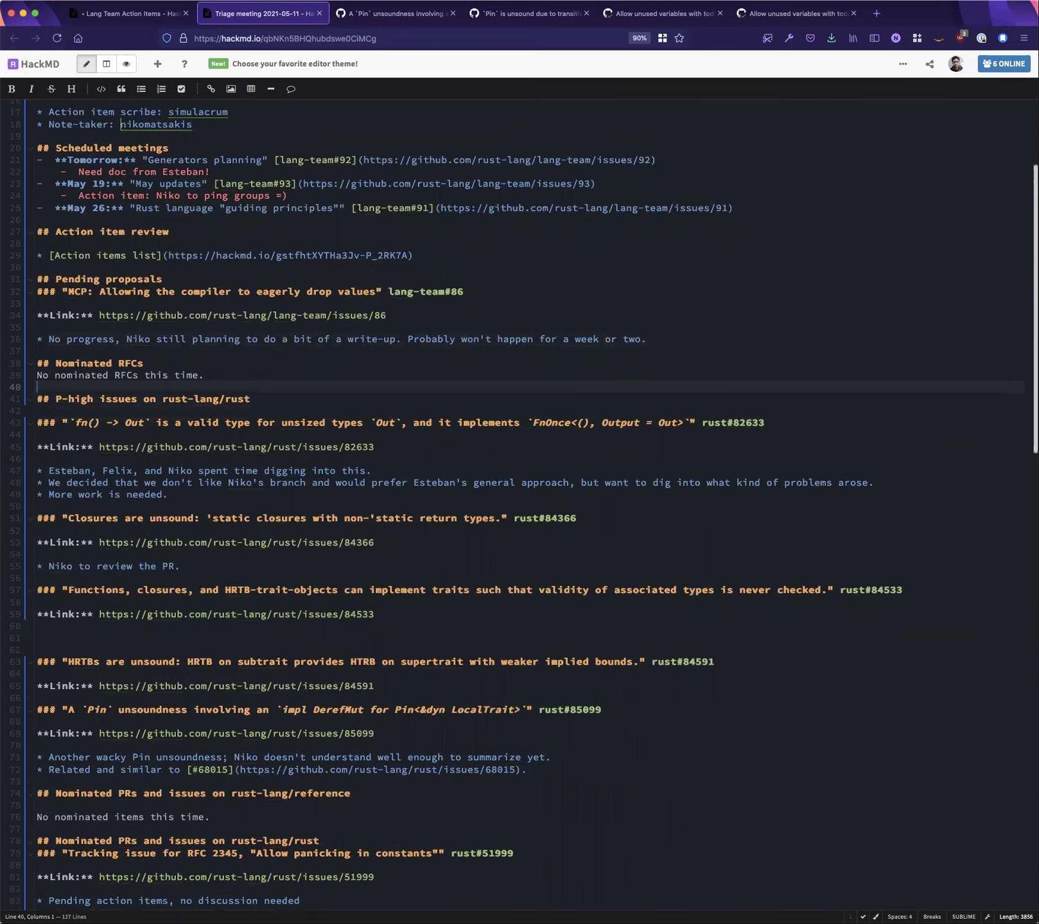
key(Return)
key(Down)
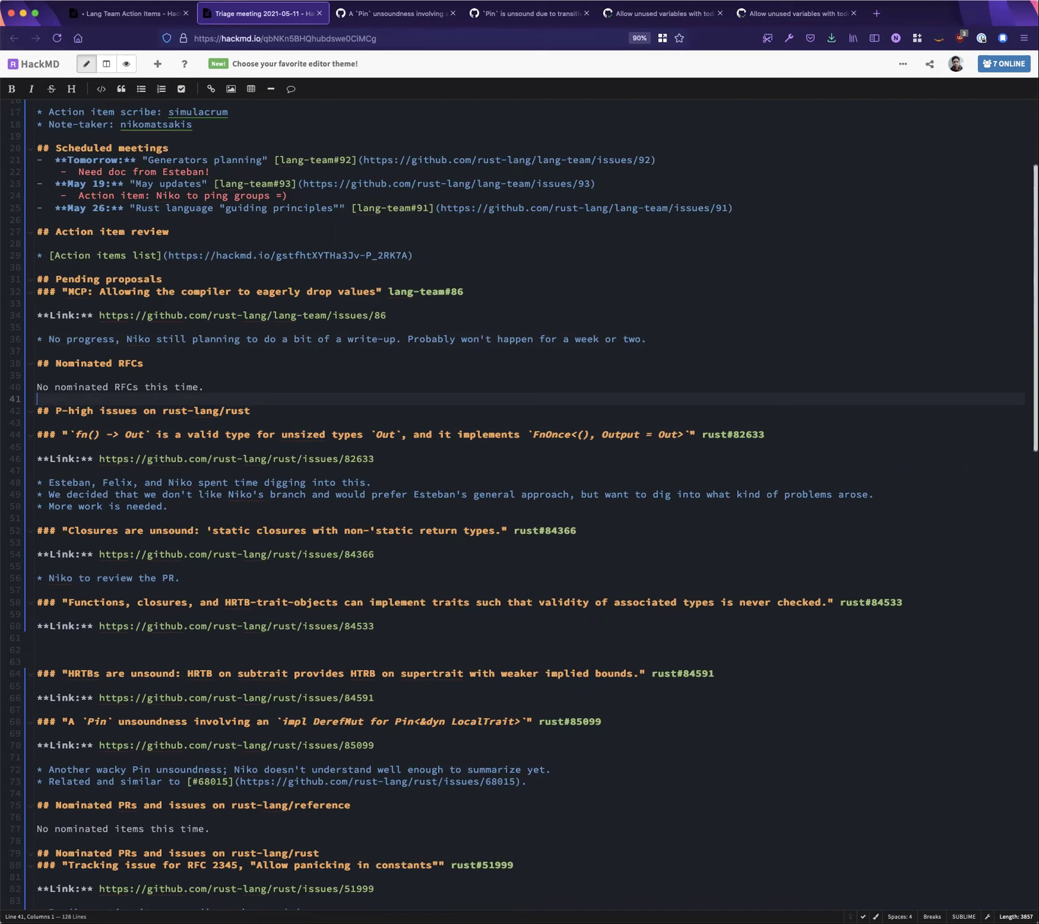
key(super+Tab)
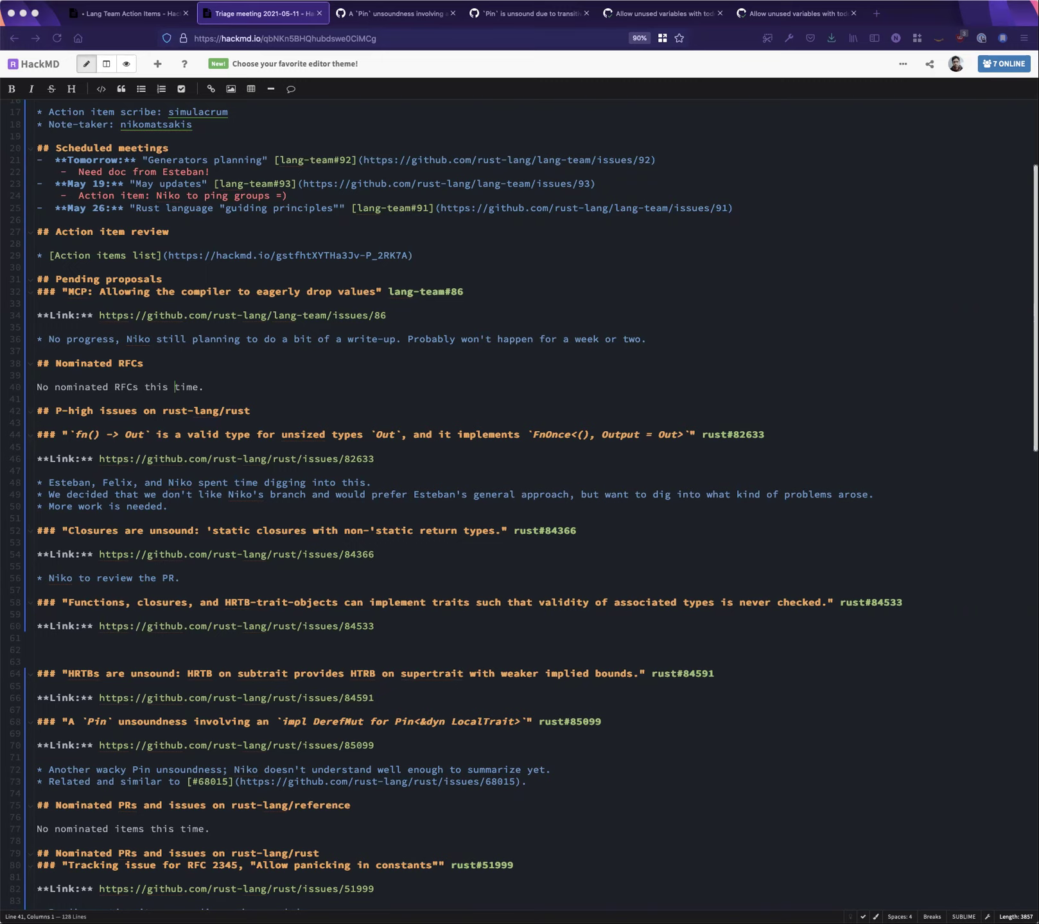
key(Return)
key(Return)
text(*)
text(https://github.com/rust-lang/rfcs/pull/2316)
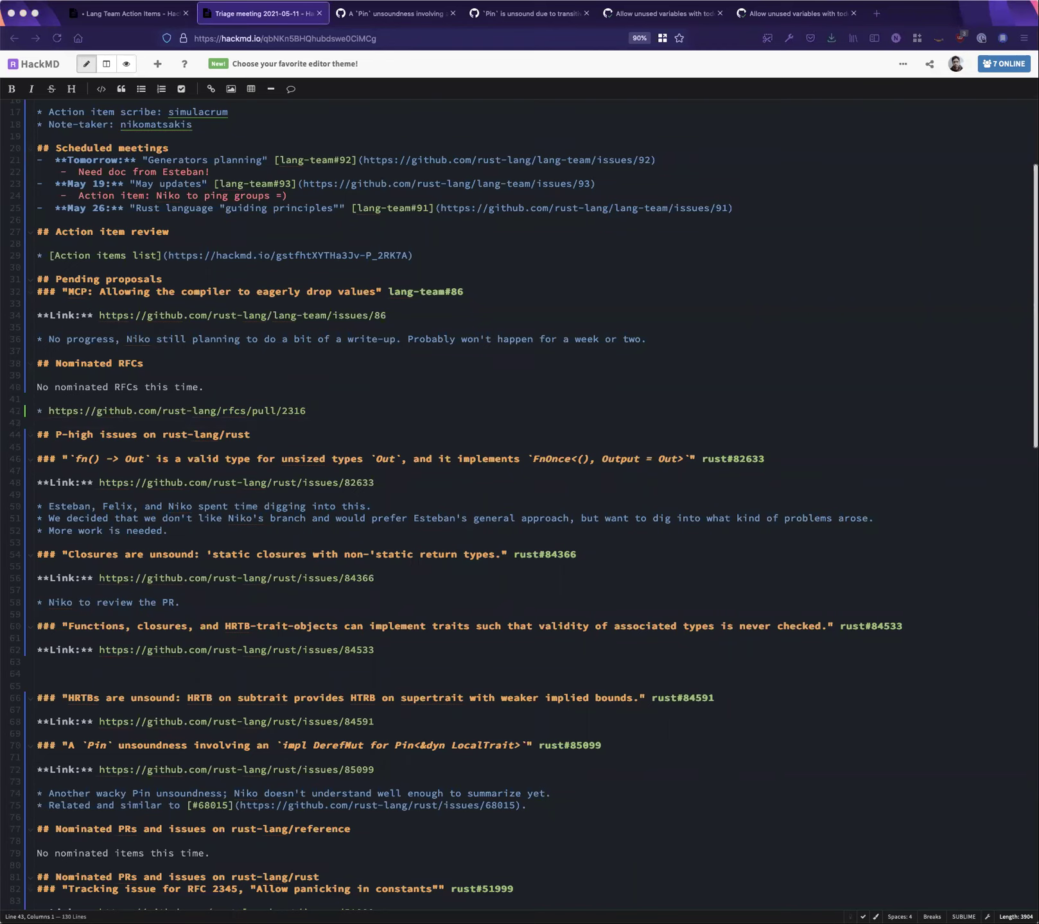
scroll(271, 639, down, 3)
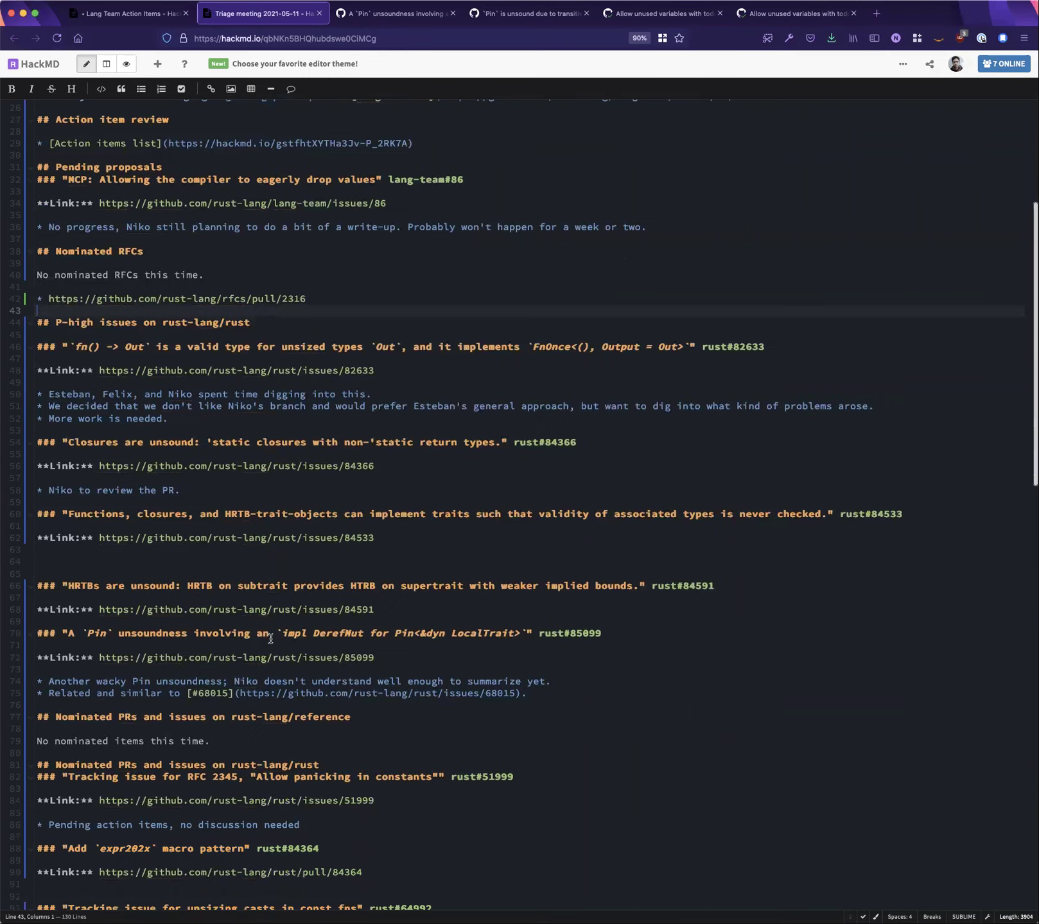
scroll(244, 658, down, 2)
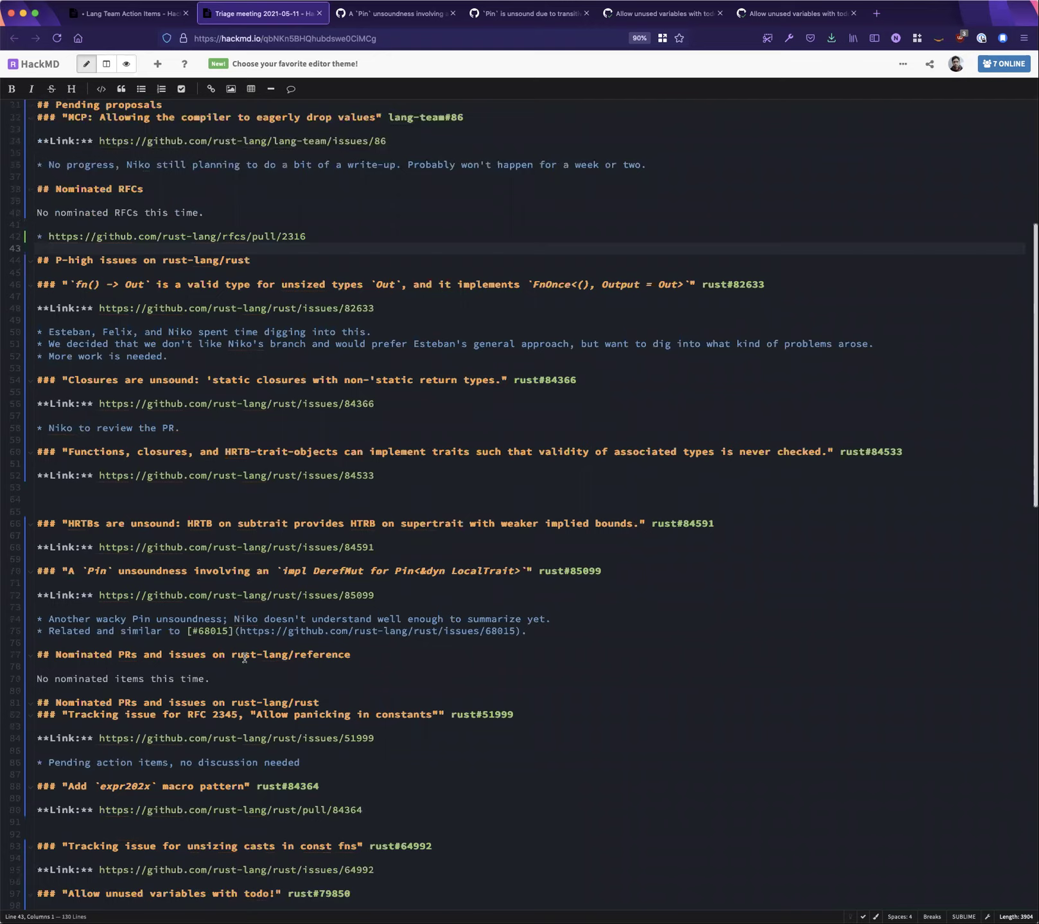
scroll(245, 658, down, 3)
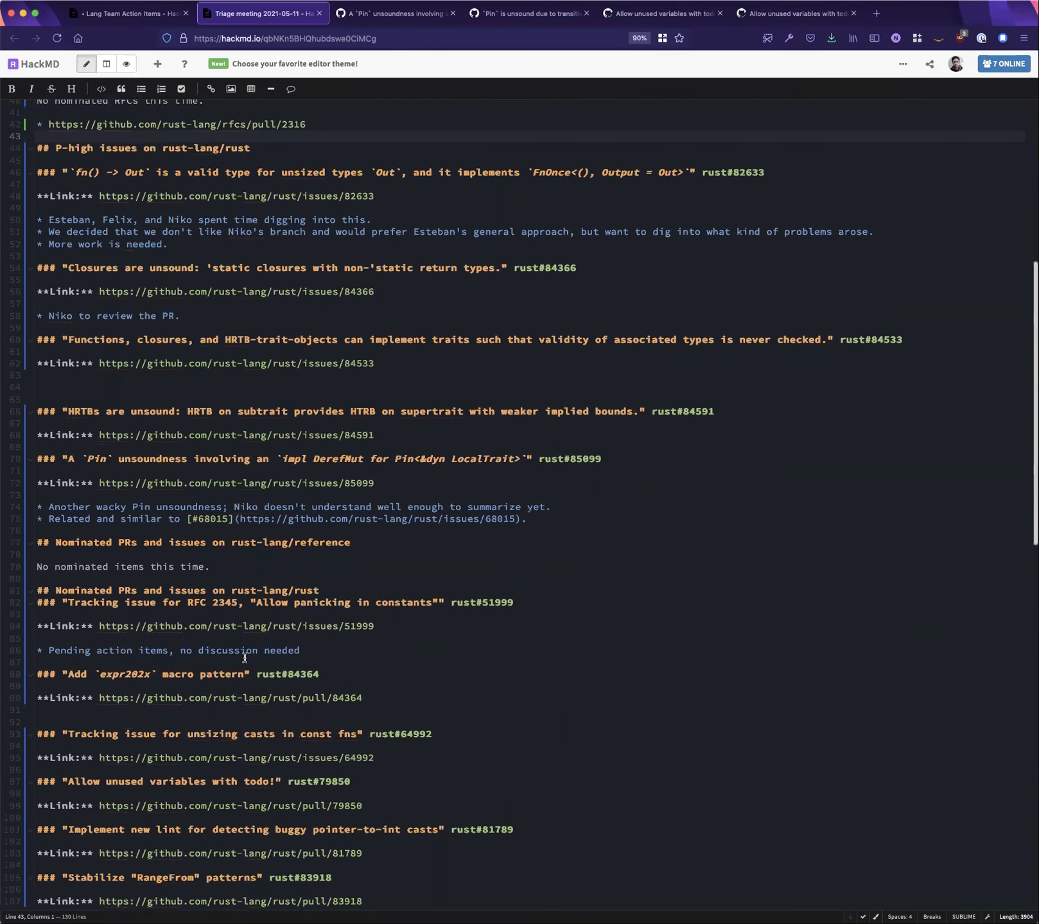
scroll(244, 658, up, 10)
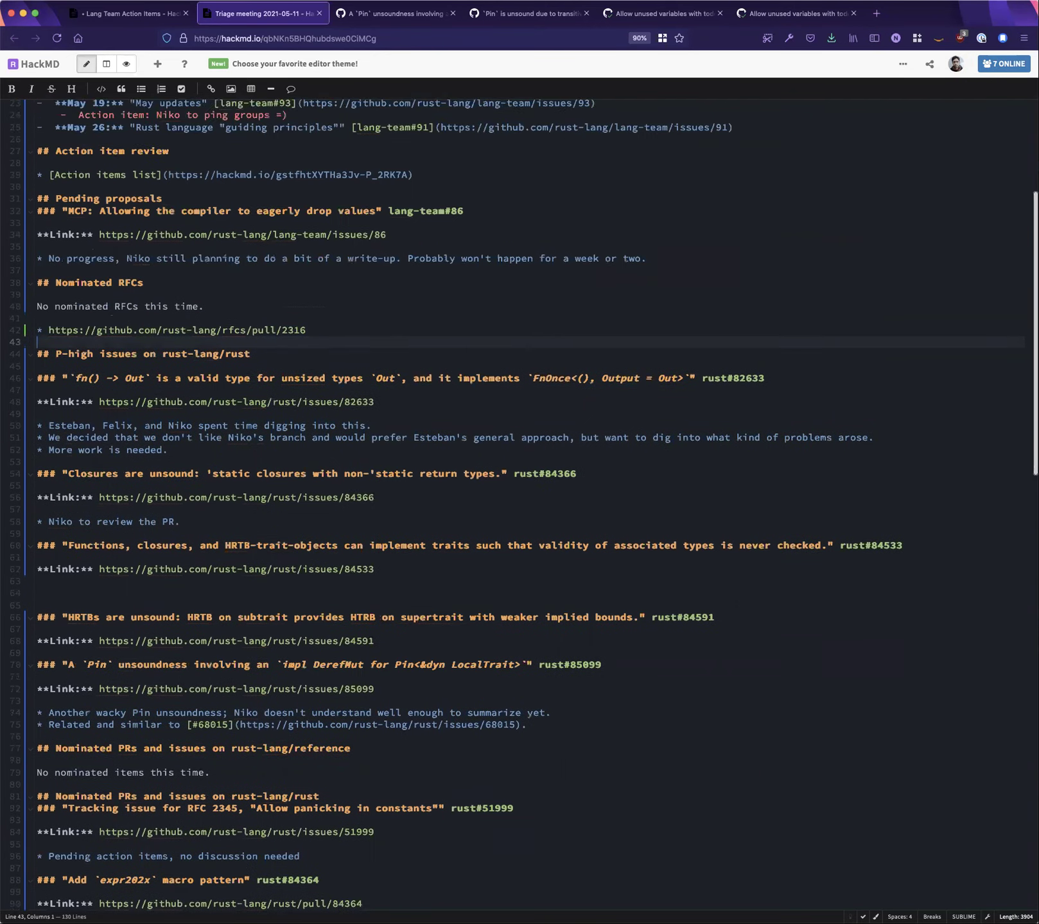
key(super+Tab)
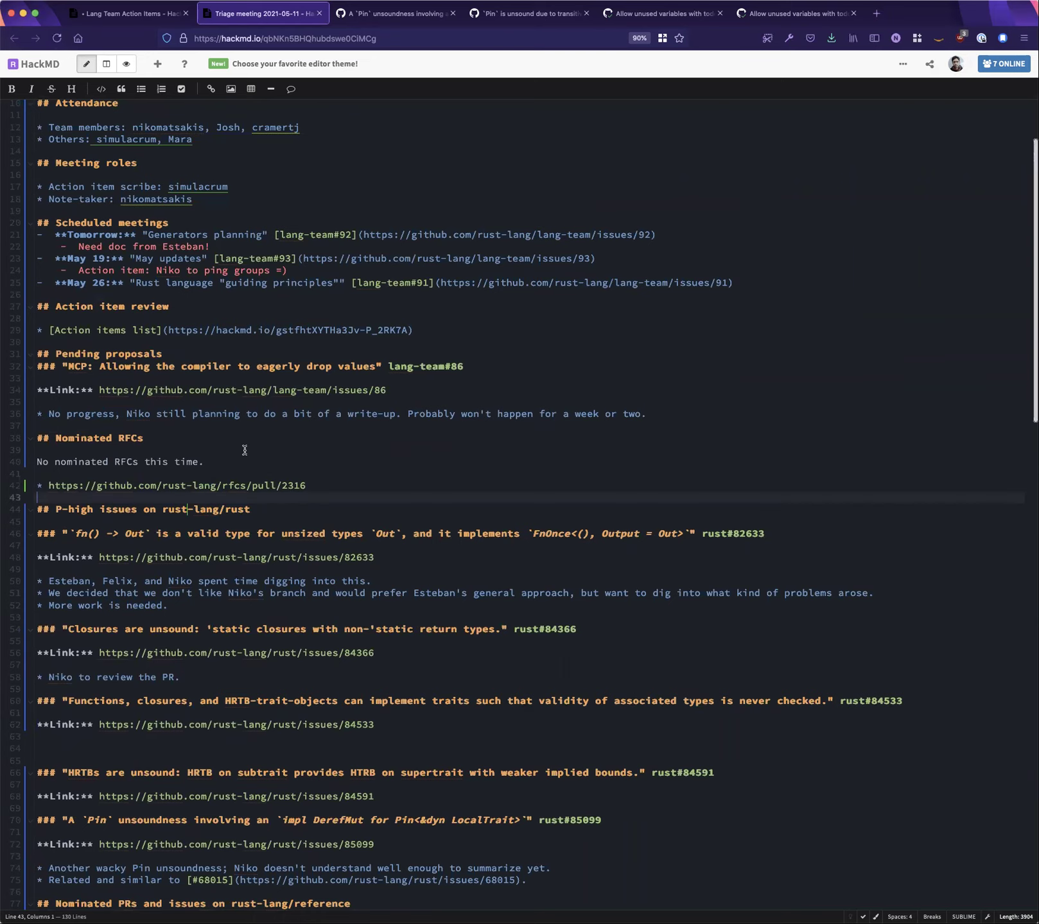
click(202, 463)
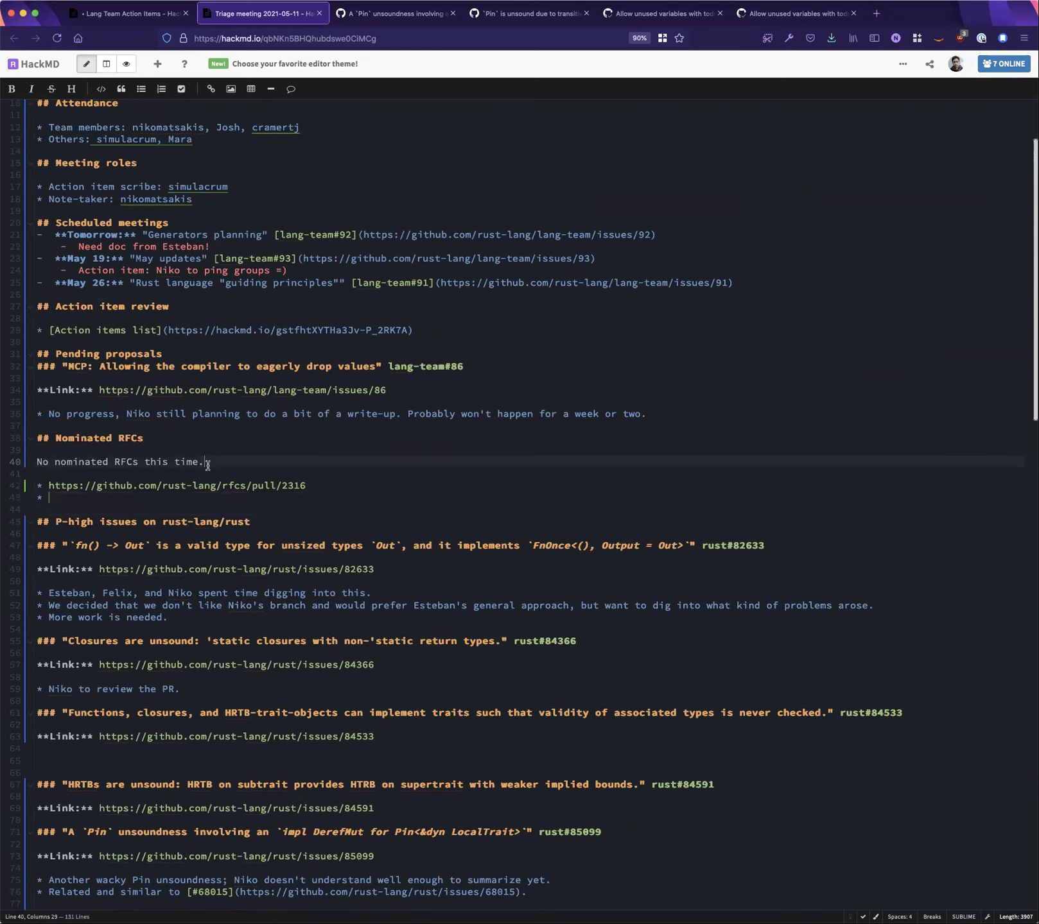
text(.)
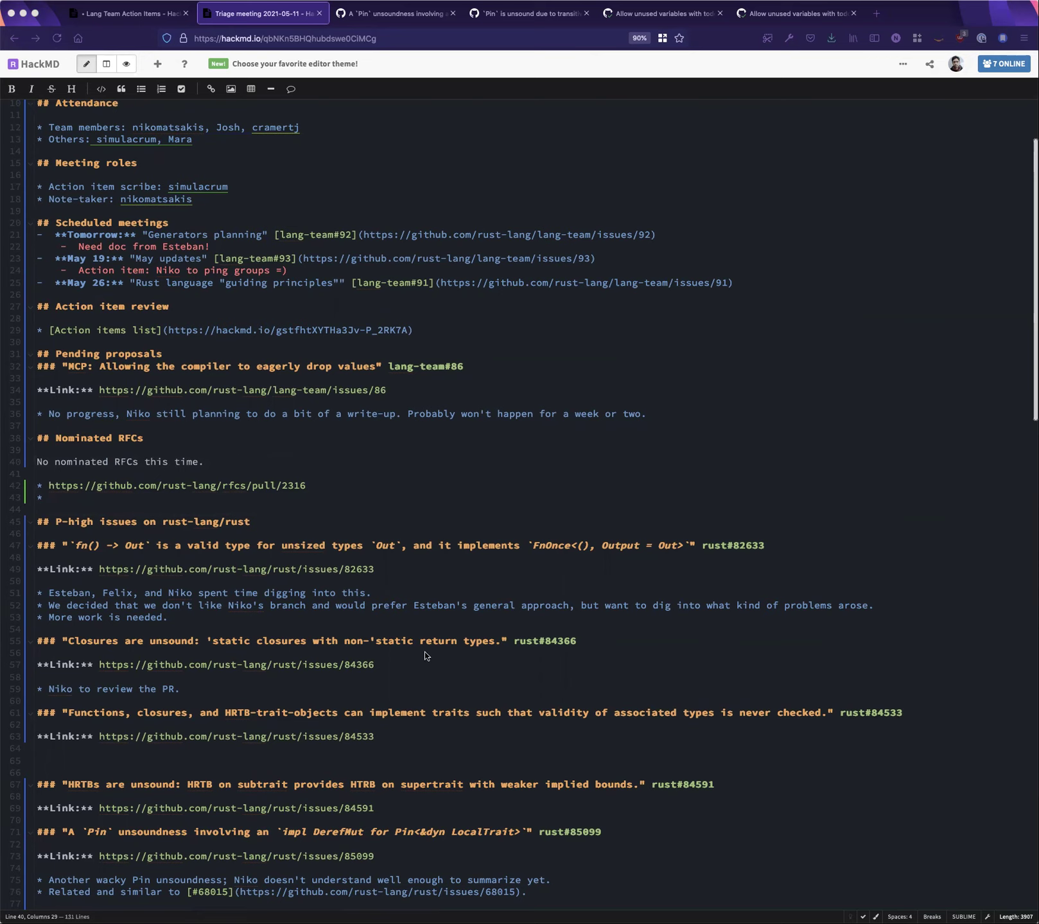
click(527, 475)
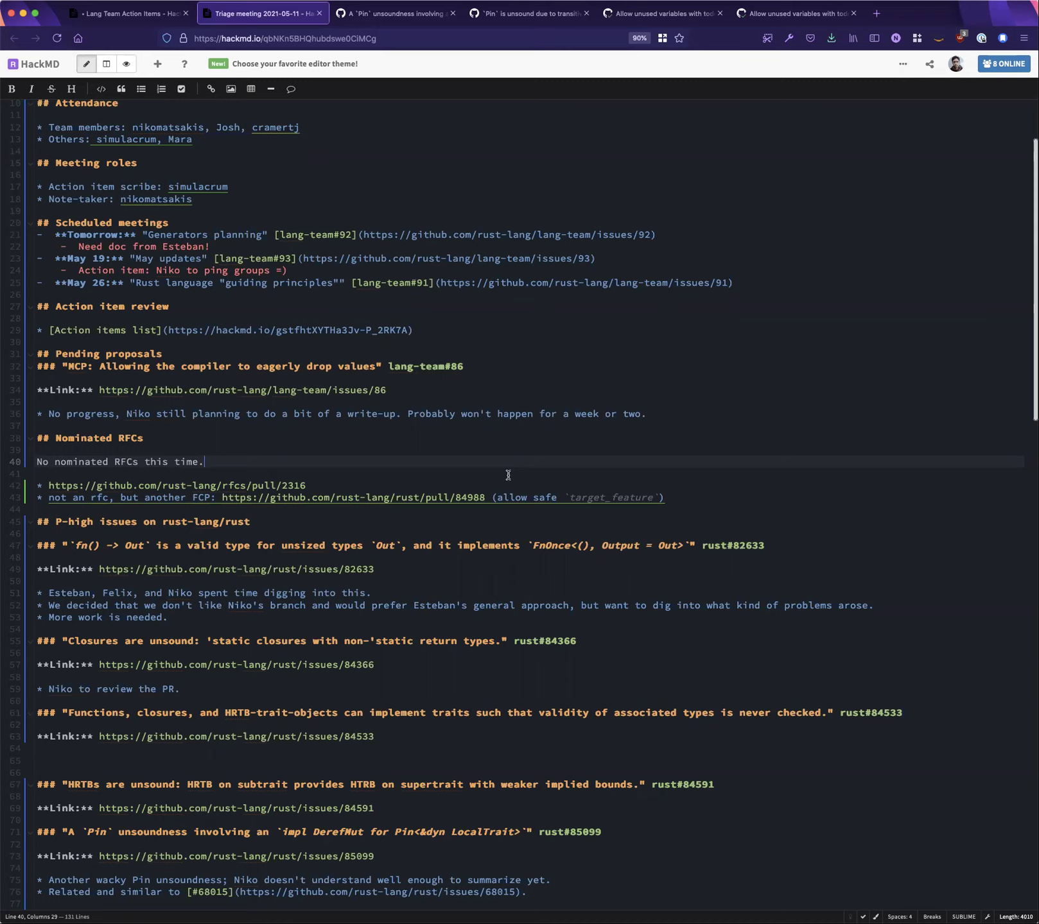
Select the rust#84366 issue link, and add "again" after "review the PR" in the note below it
click(102, 665)
drag(100, 666, 374, 665)
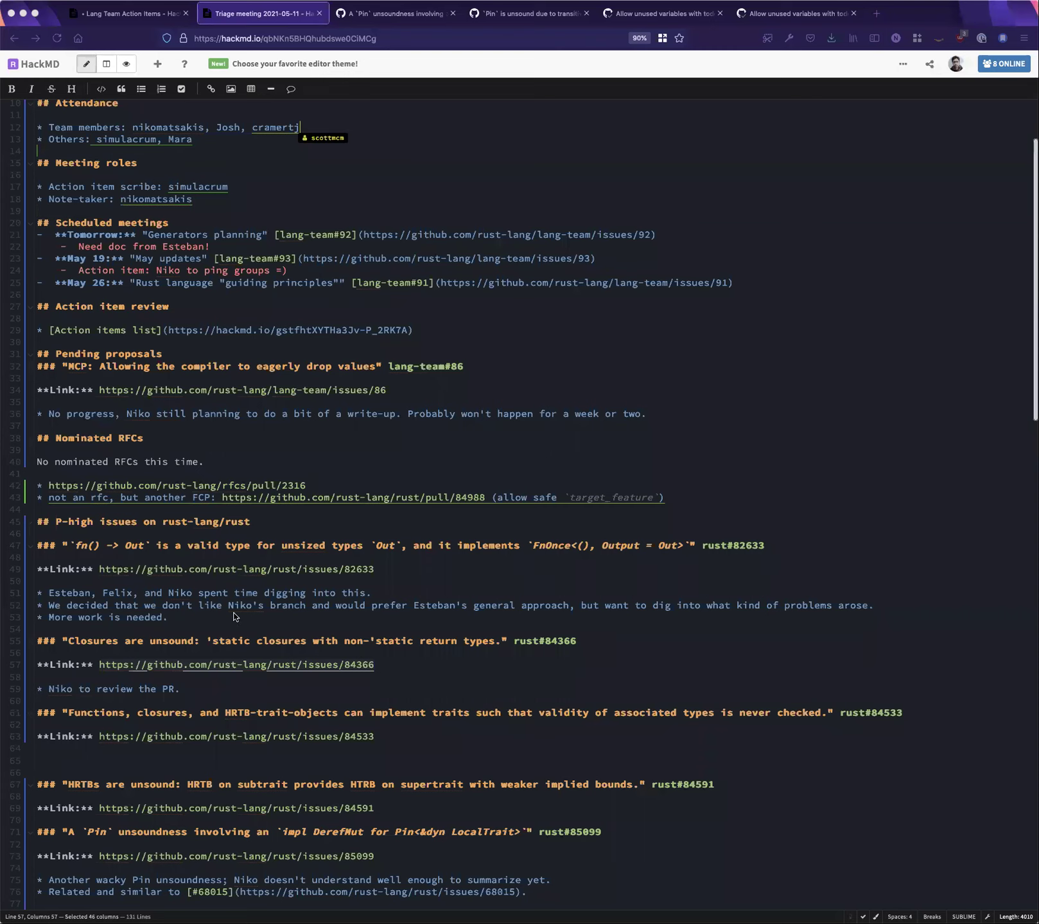
click(244, 697)
key(Left)
key(Left)
text(again)
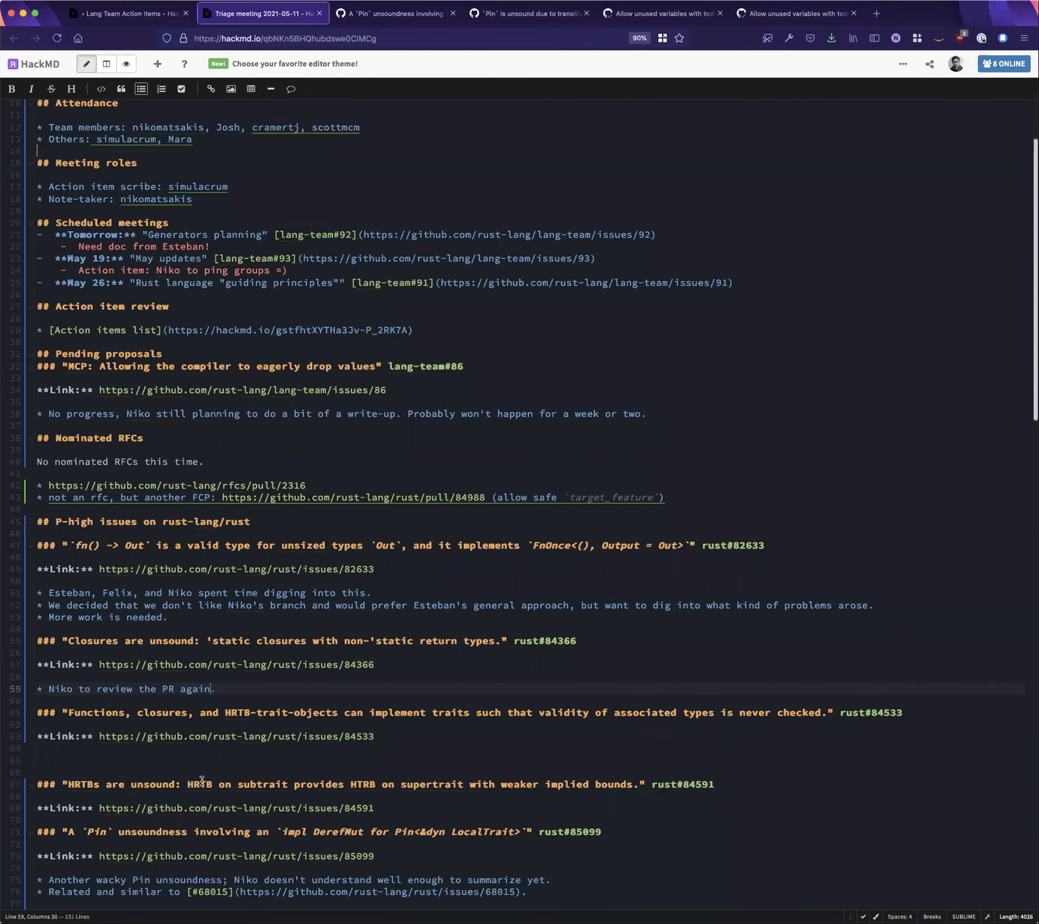
Select the rust#84533 issue link, and start a bullet below it reading "This may be a"
click(198, 784)
click(192, 763)
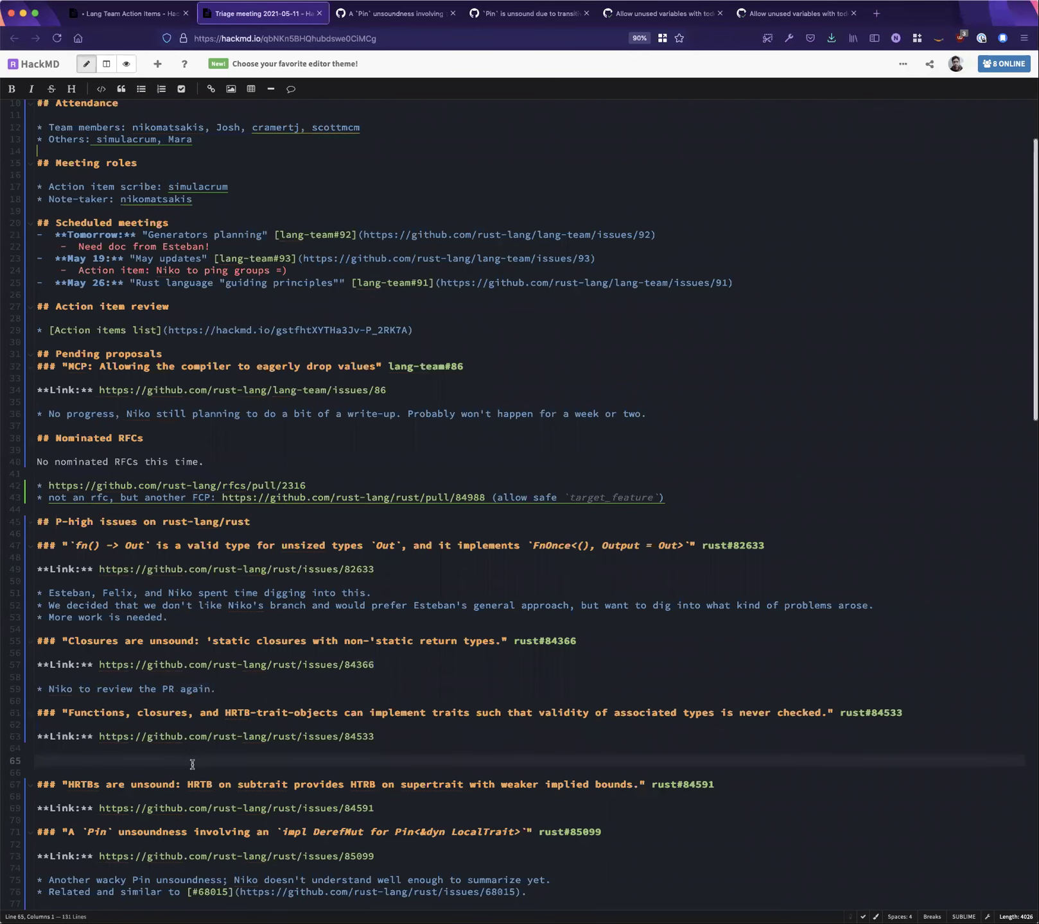
scroll(192, 764, down, 5)
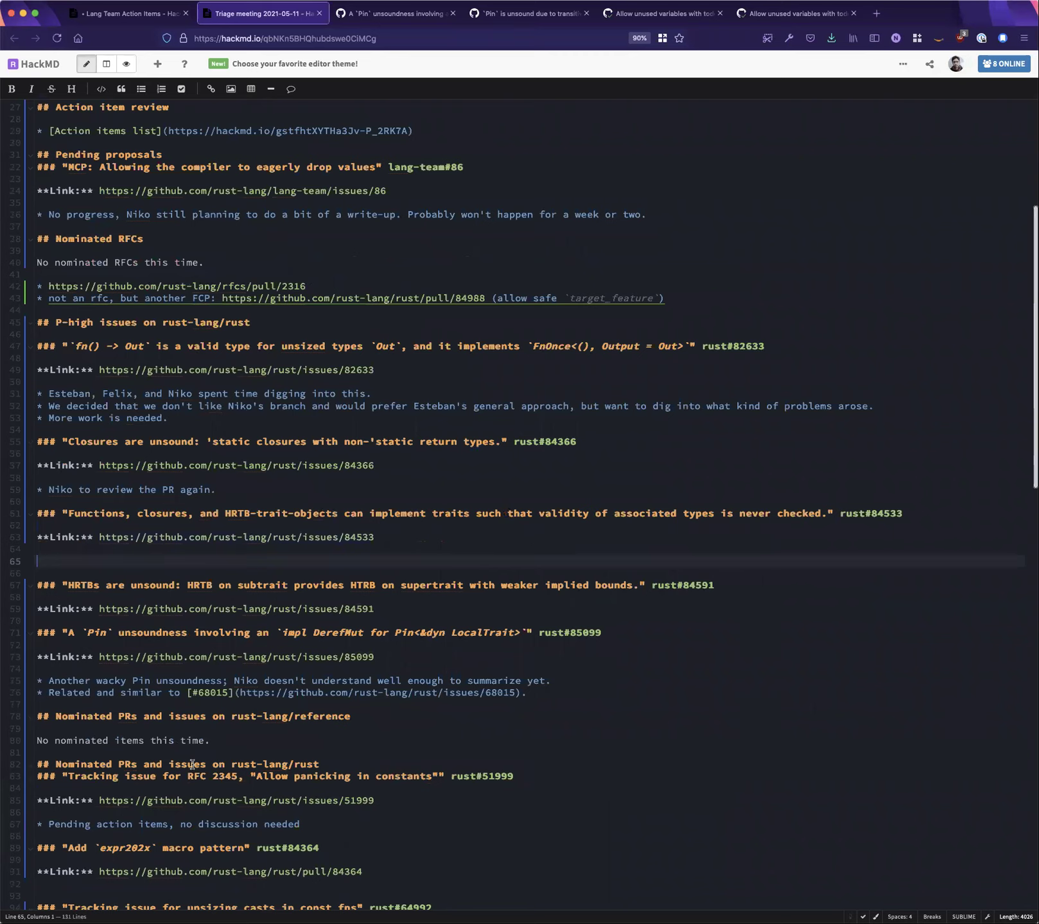
click(101, 537)
key(shift+End)
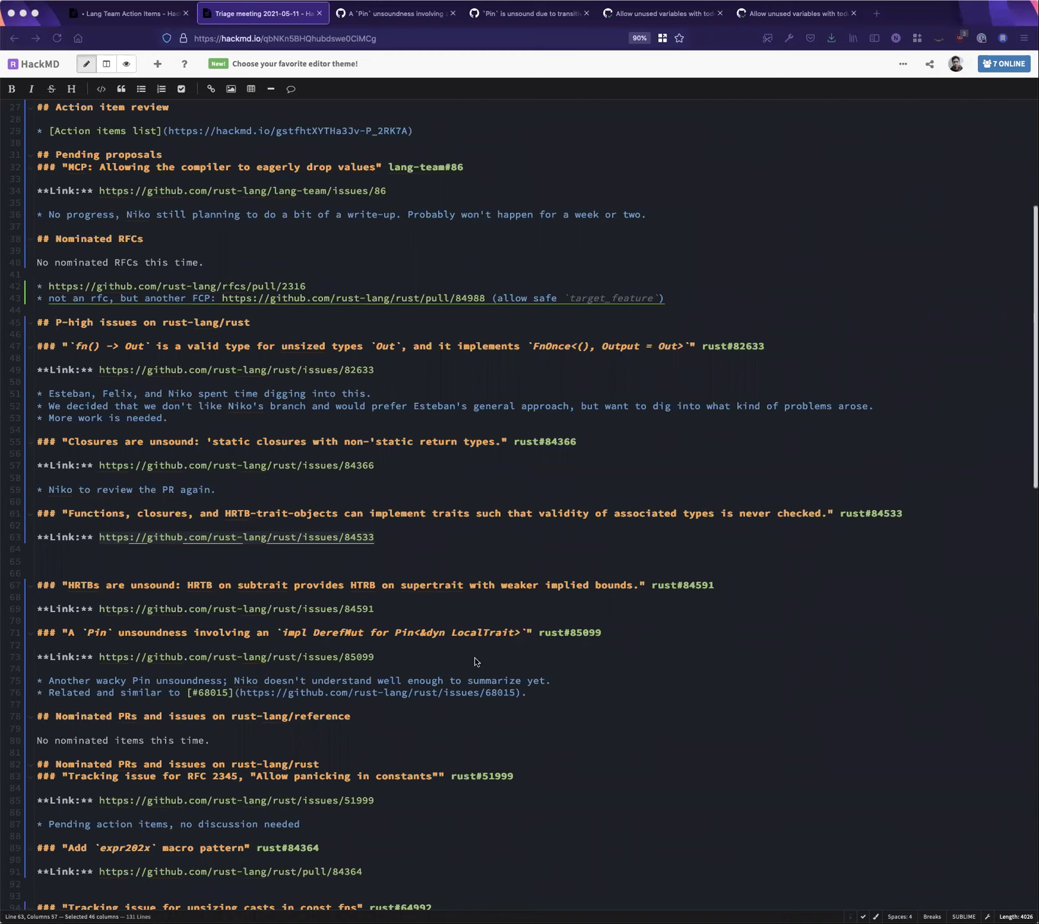
click(158, 564)
text(* This may be a)
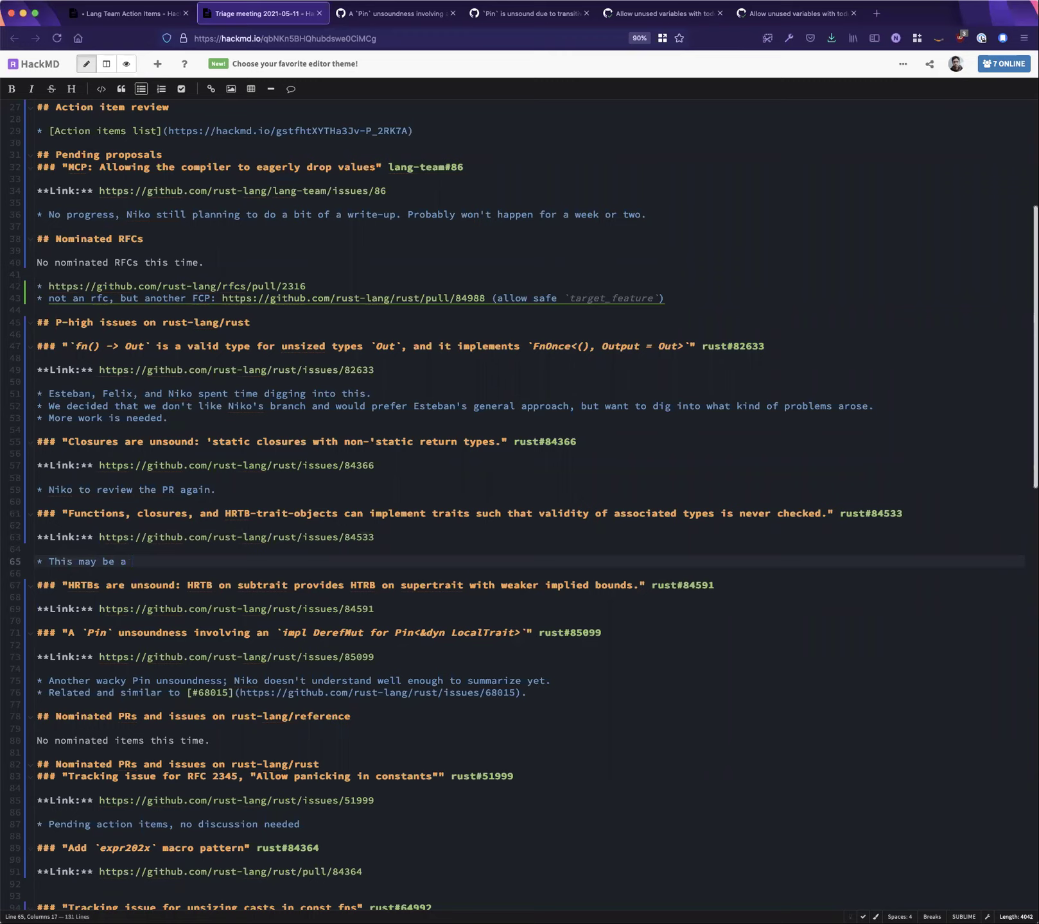
key(super+Tab)
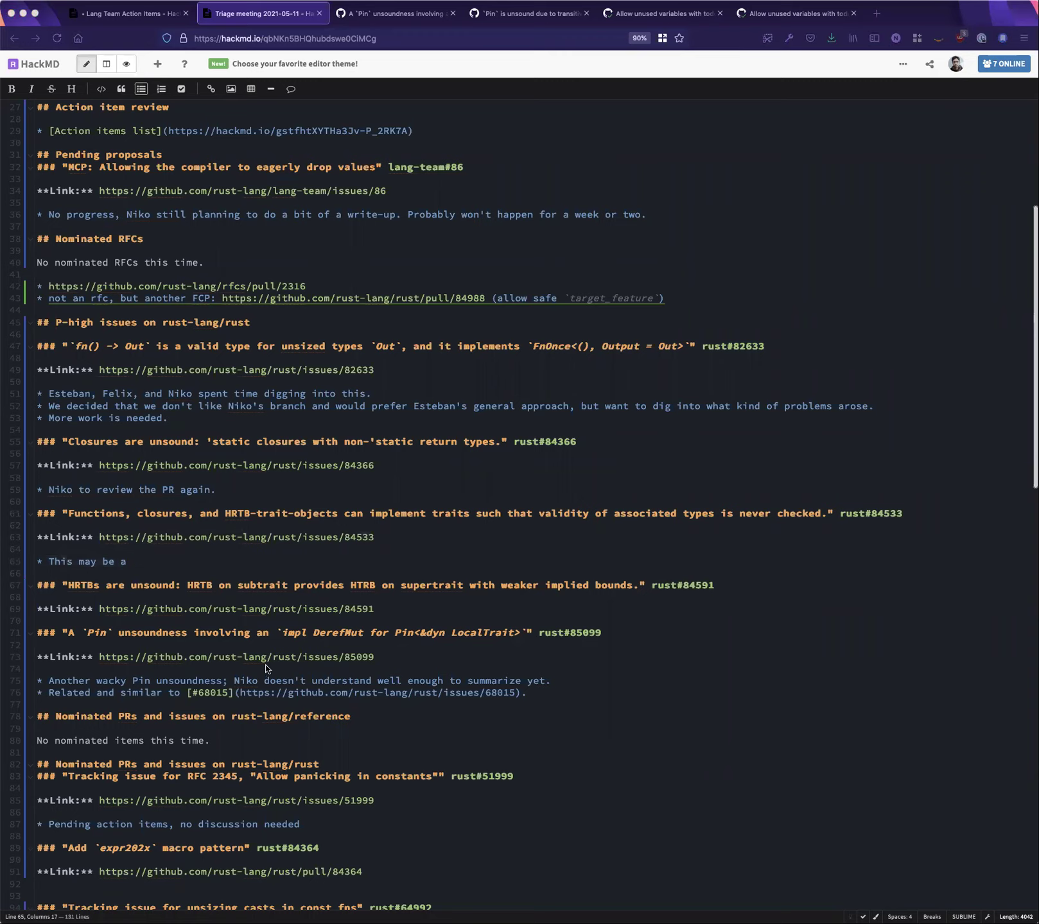
Delete the unfinished bullet under rust#84533 together with the blank line below it
click(186, 558)
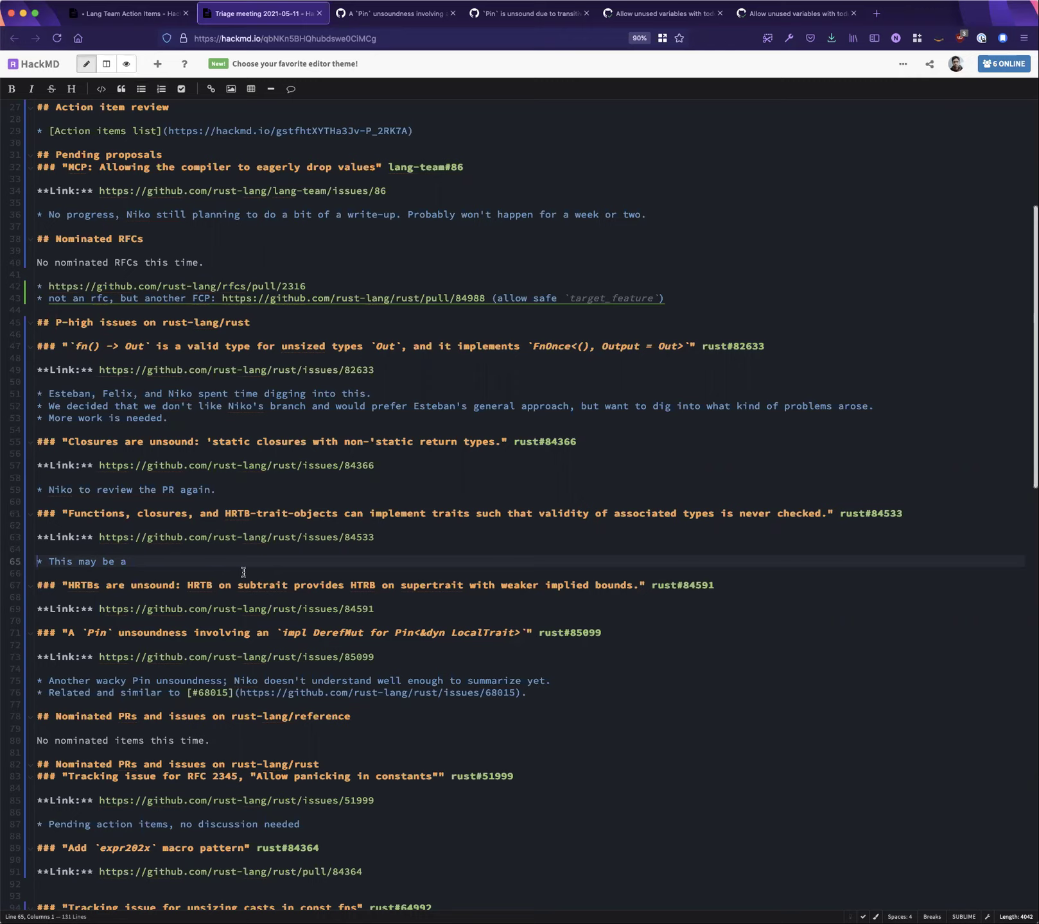
key(super+Left)
key(shift+Down)
key(shift+Down)
key(BackSpace)
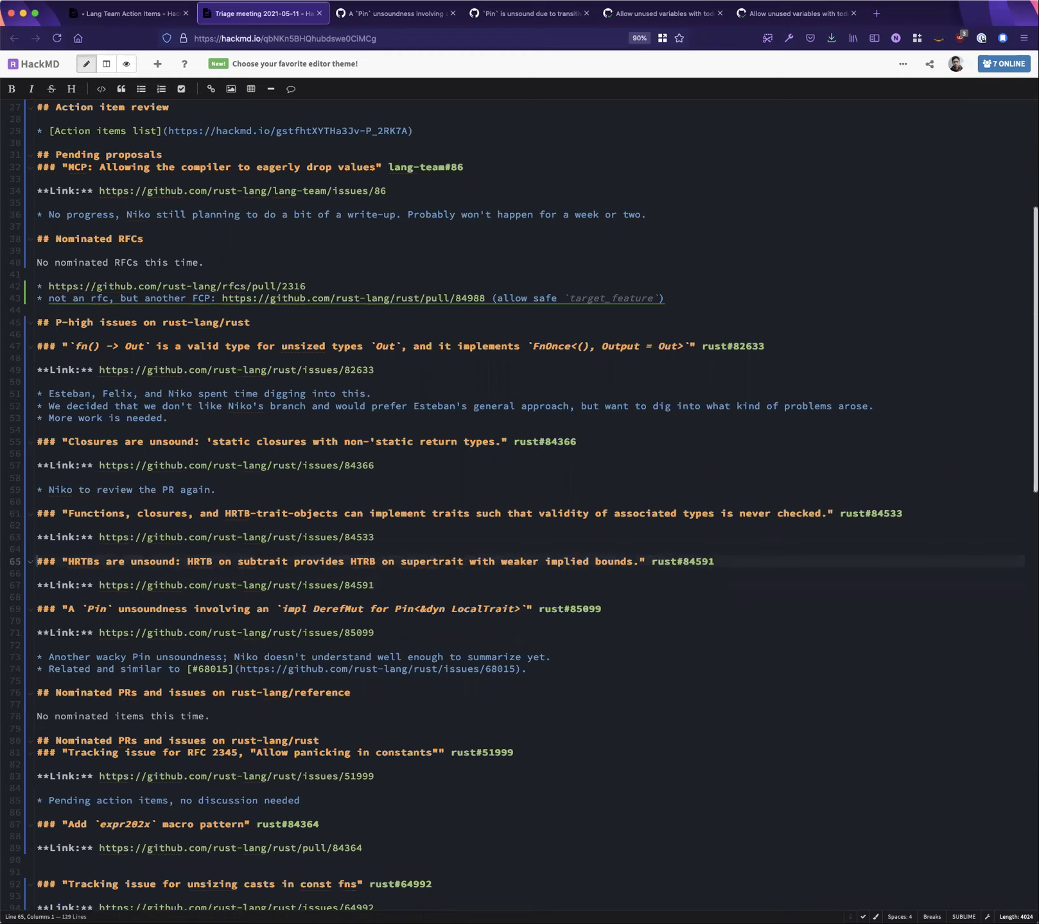
key(Down)
key(Down)
key(Down)
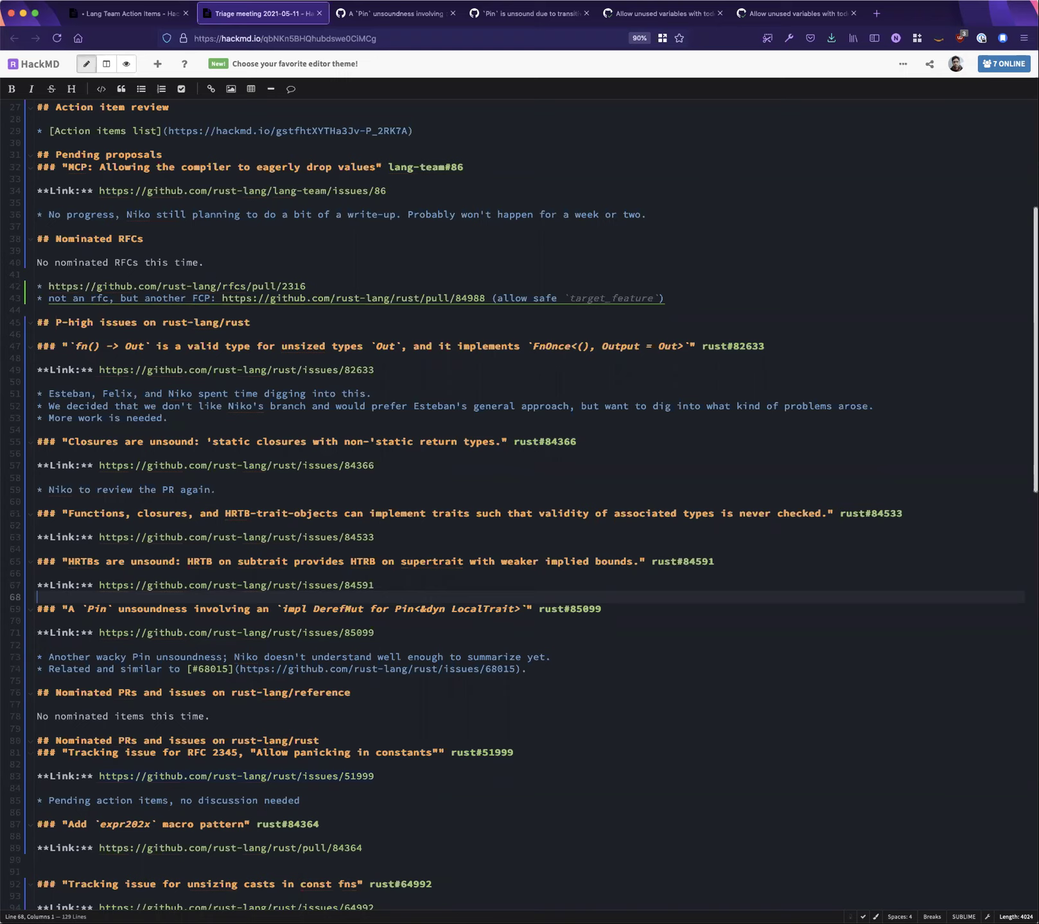
key(super+Tab)
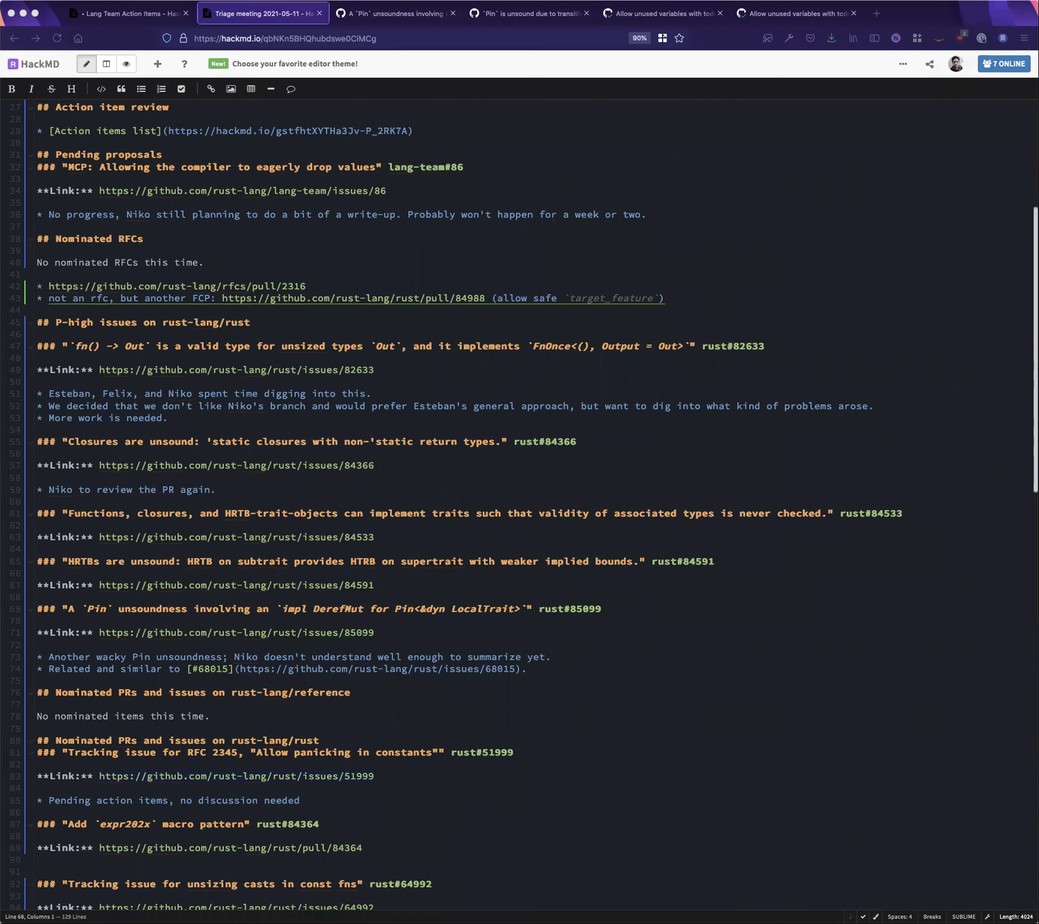
Insert the "Unchecked action items:" list below the rust#51999 notes, with both 2021-04-27 items, the Stabilization report link, the review status and the FCP action item
scroll(172, 496, down, 5)
click(172, 498)
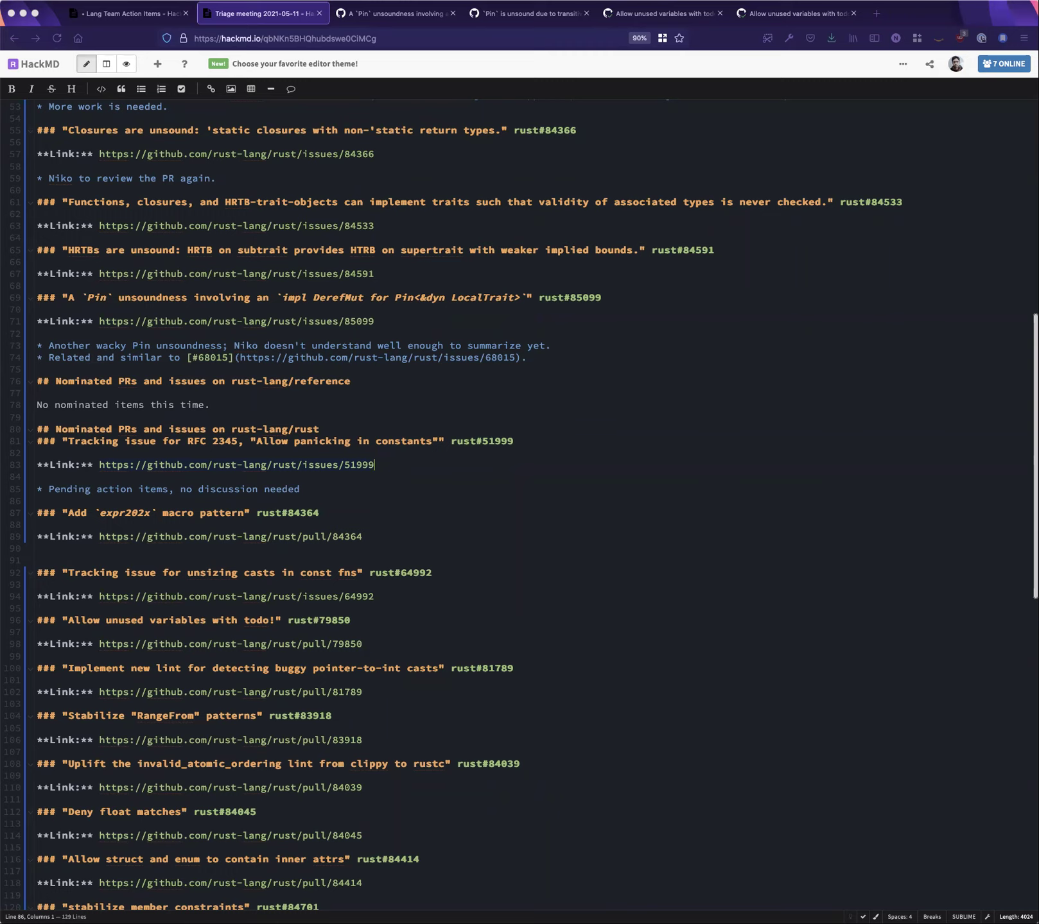
click(300, 489)
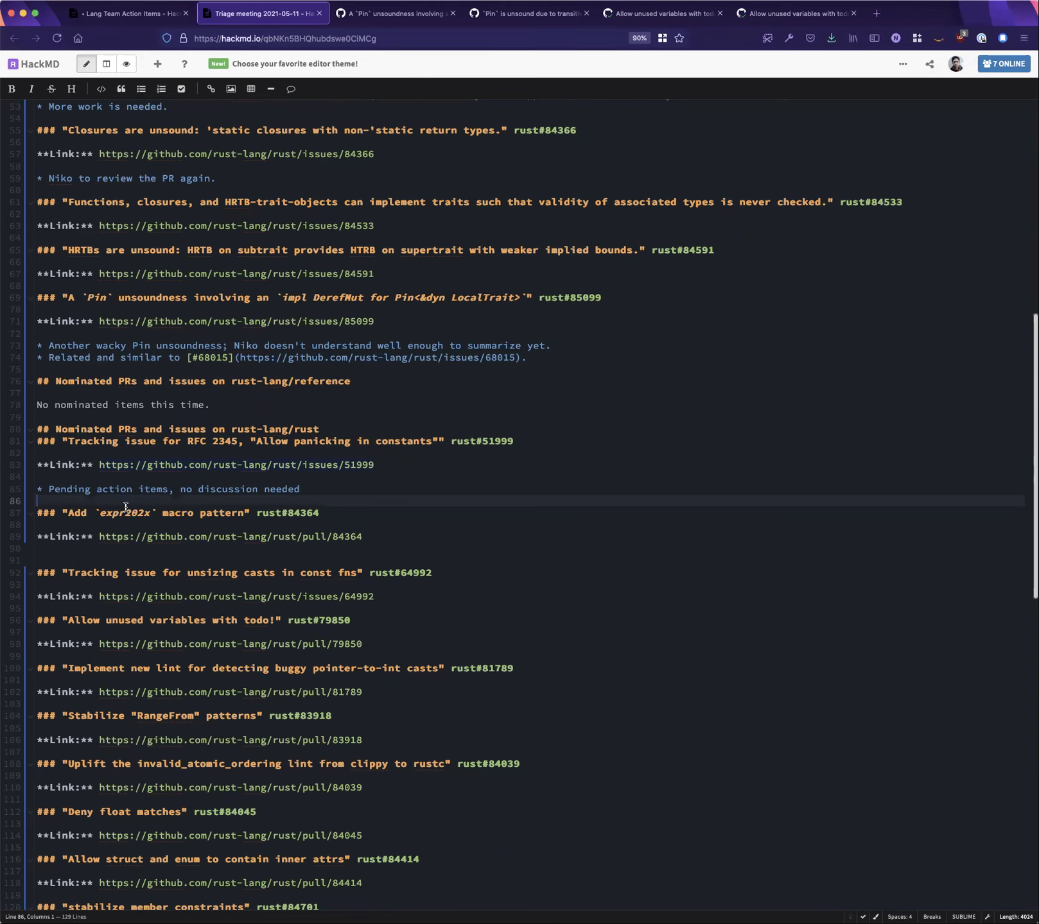
text(Unchecked action items:  * 2021-04-27: ALL to review panic in consts stabilization https://github.com/rust-lang/rust/issues/51999 * 2021-04-27: Niko to move panic in consts stabilization to its own thread https://github.com/rust-lang/rust/issues/51999  * [Stabilization report](https://github.com/rust-lang/rust/issues/51999#issuecomment-826346762) * Nobody has looked closely into it yet * Action item: scottmcm to read into it and propose FCP if it seems appropriate)
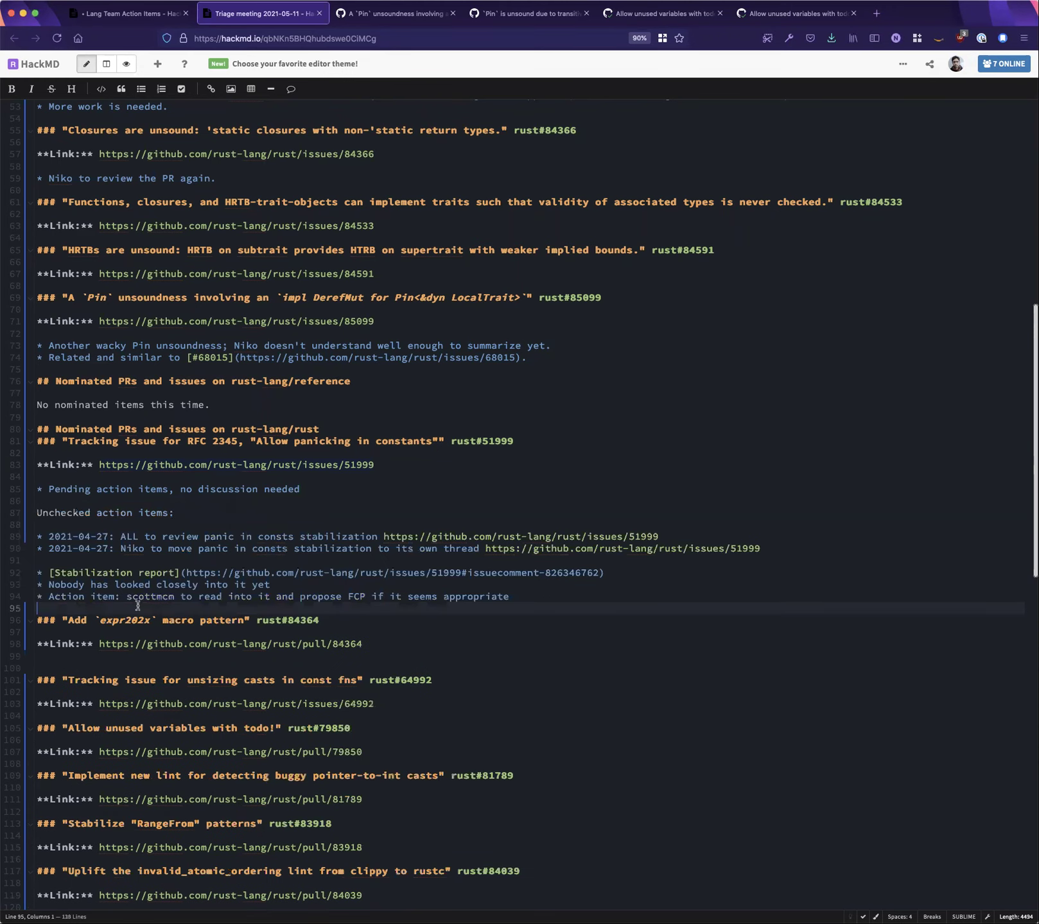
Delete the "Pending action items, no discussion needed" bullet under rust#51999 together with the blank line below it
click(78, 502)
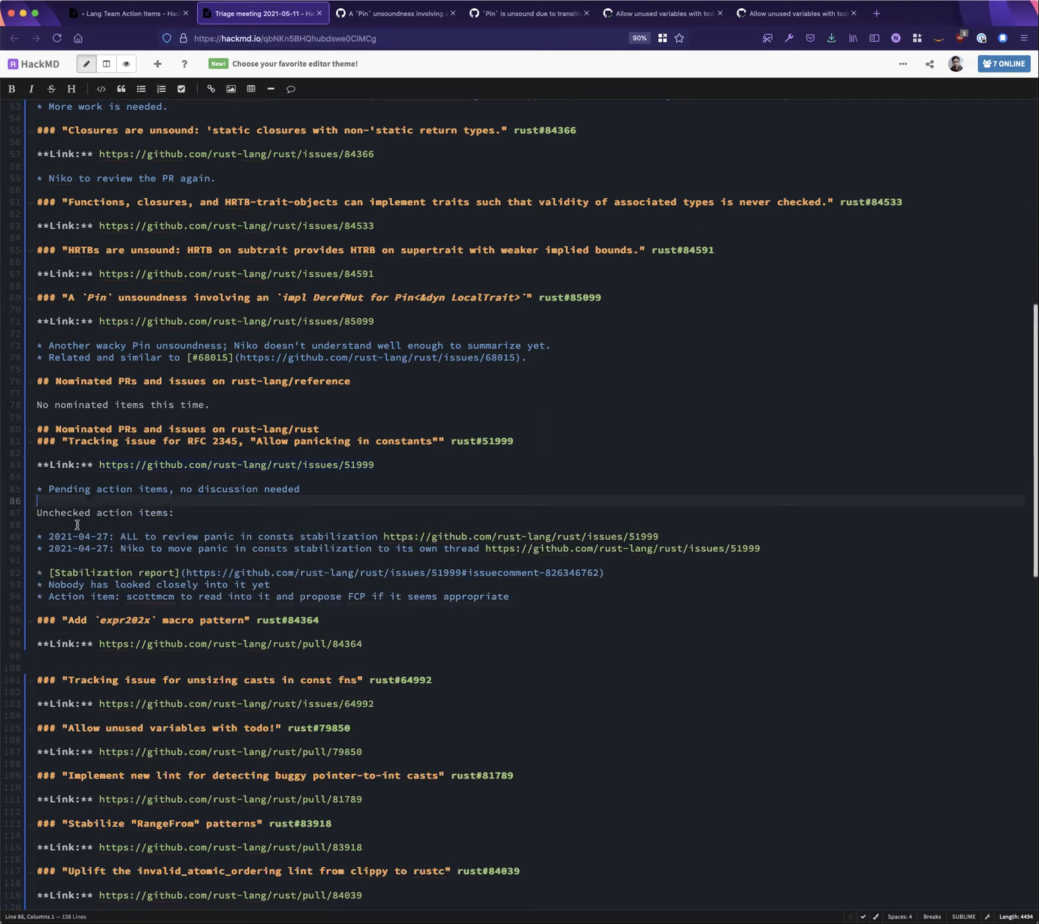
triple_click(98, 597)
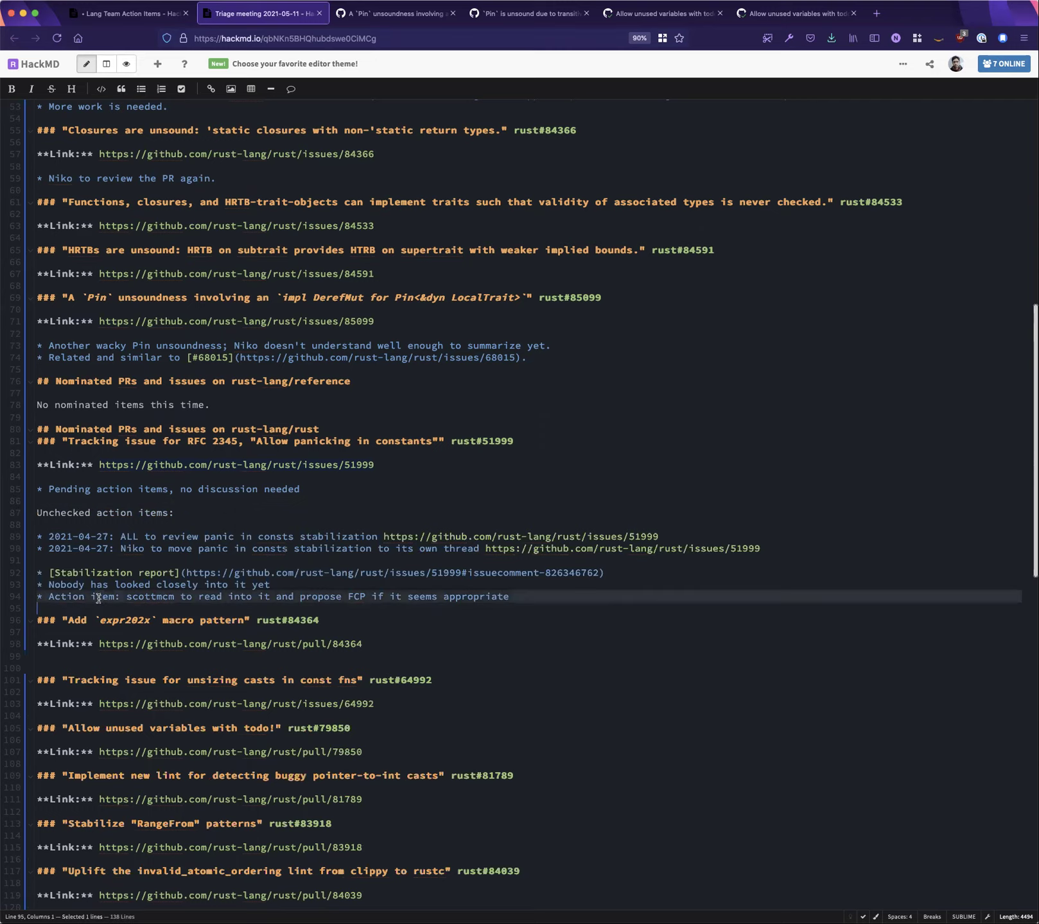
click(100, 597)
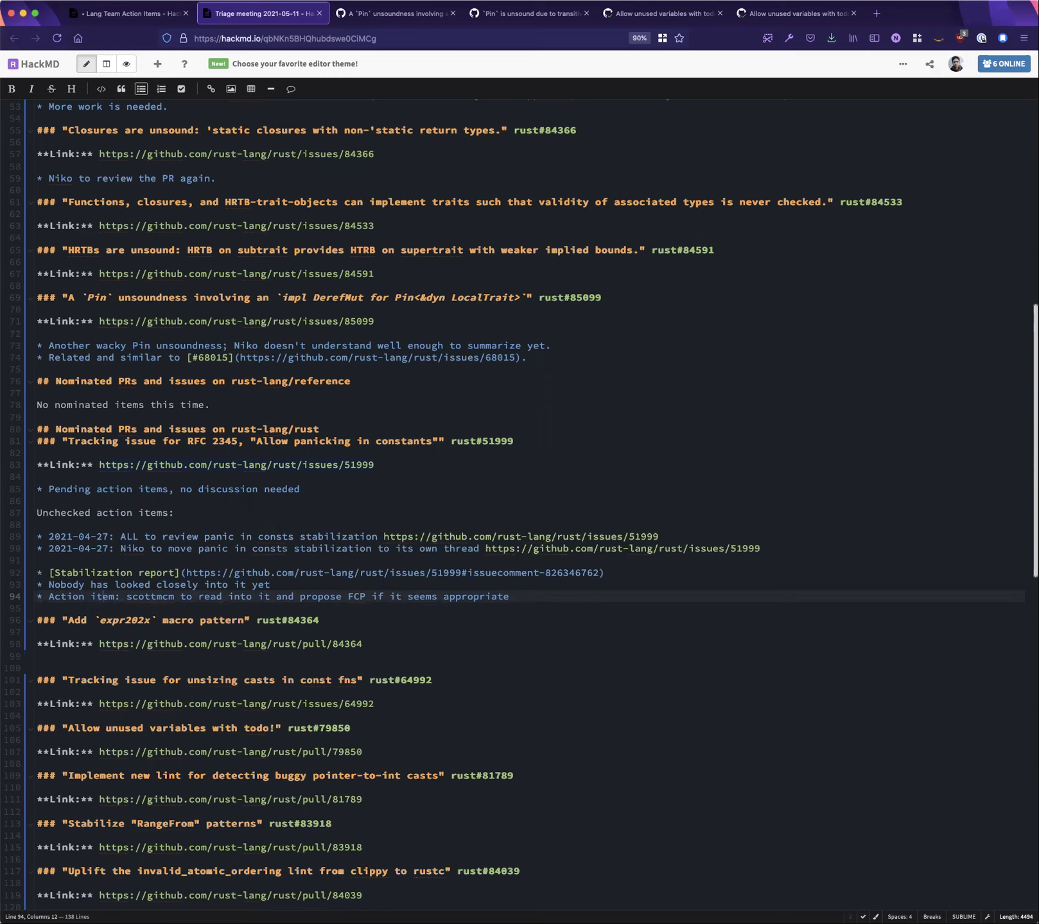
click(334, 584)
drag(115, 500, 260, 511)
key(super+Left)
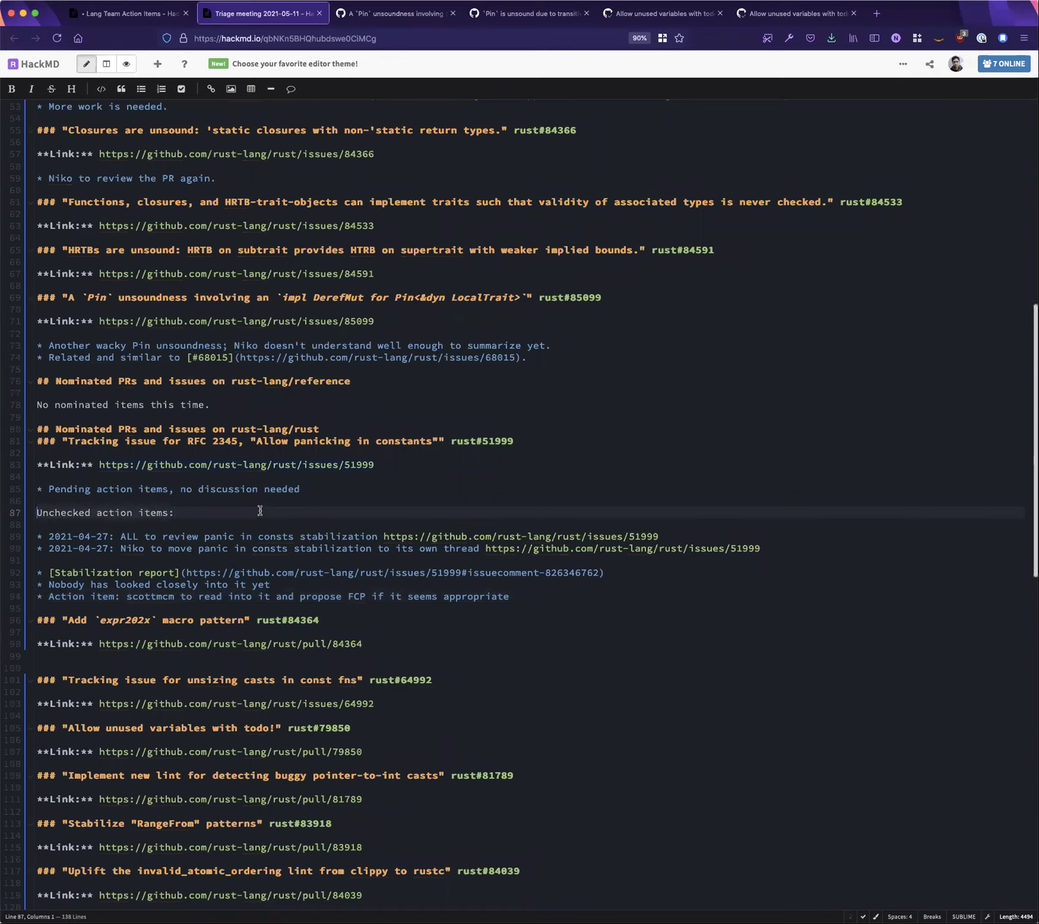
key(shift+Up)
key(shift+Up)
key(BackSpace)
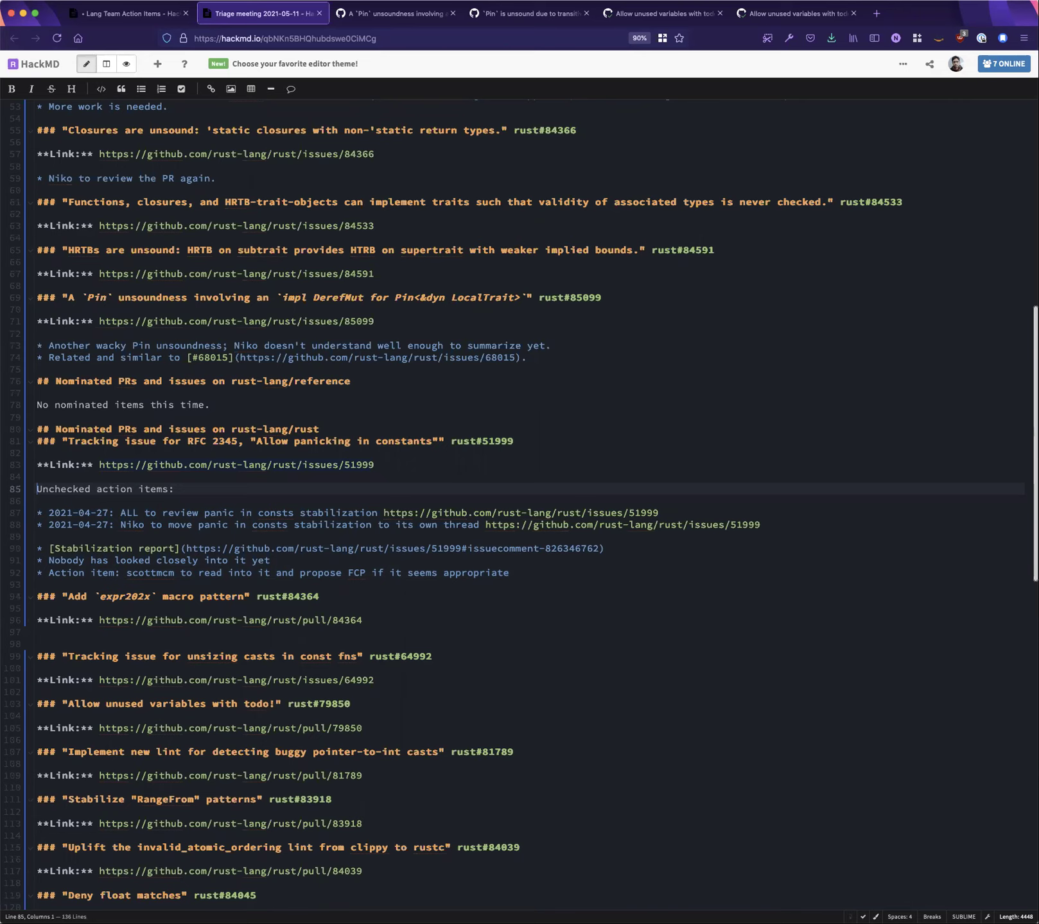
Insert the quoted `expr202x` summary, "More detailed writeup" link and "TL;DR: The full set of expressions have diverged somewhat" bullet under rust#84364, without surplus blank lines
click(239, 606)
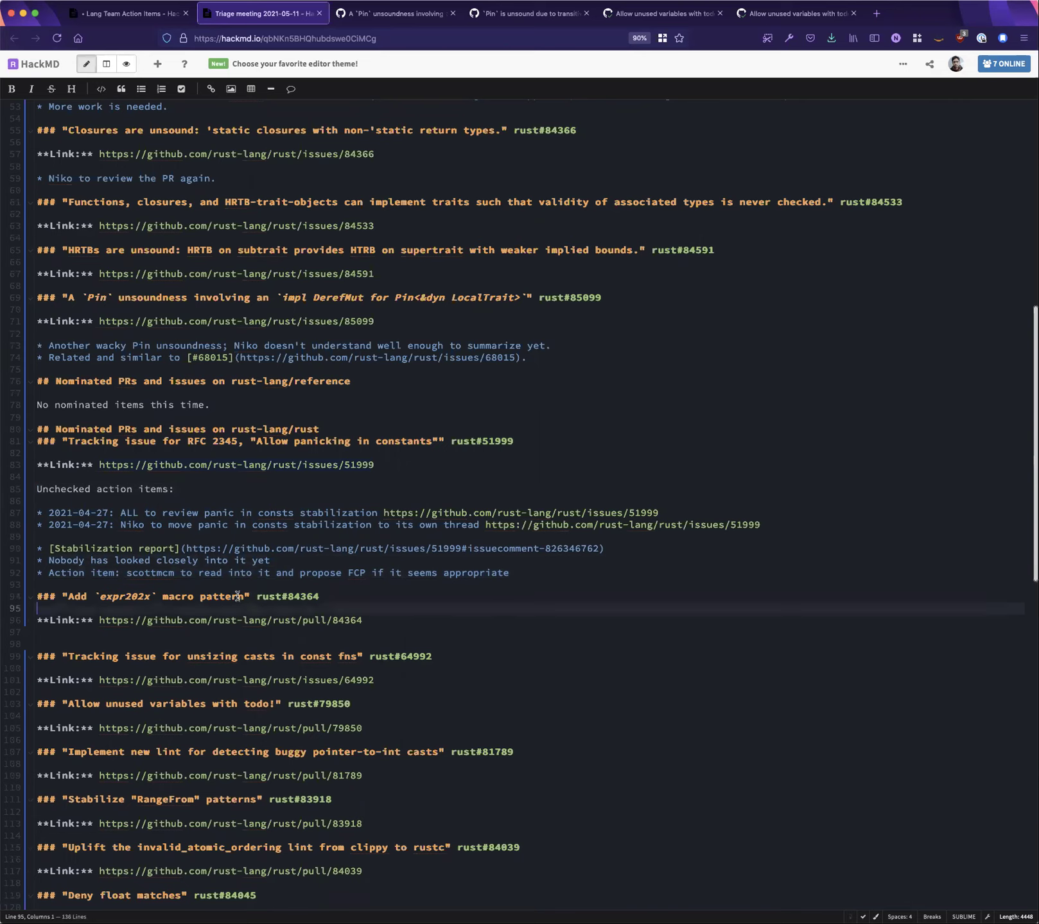
triple_click(237, 596)
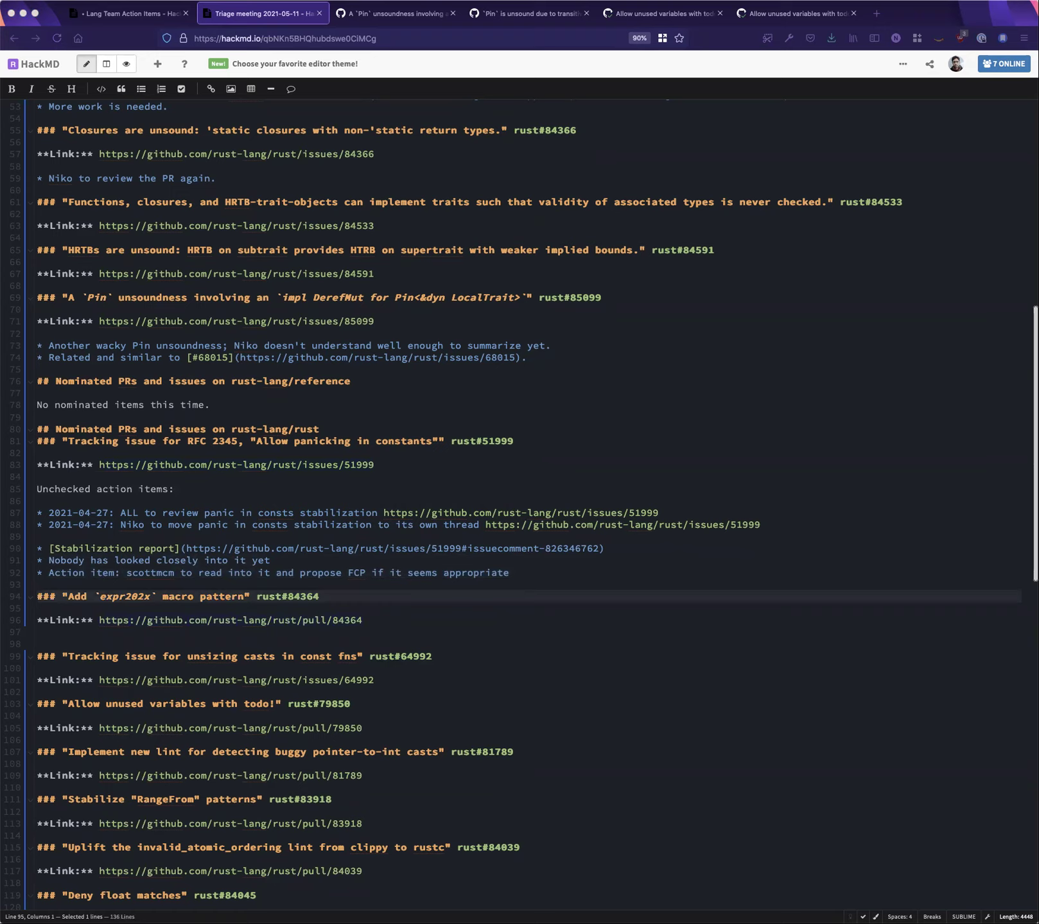
click(139, 635)
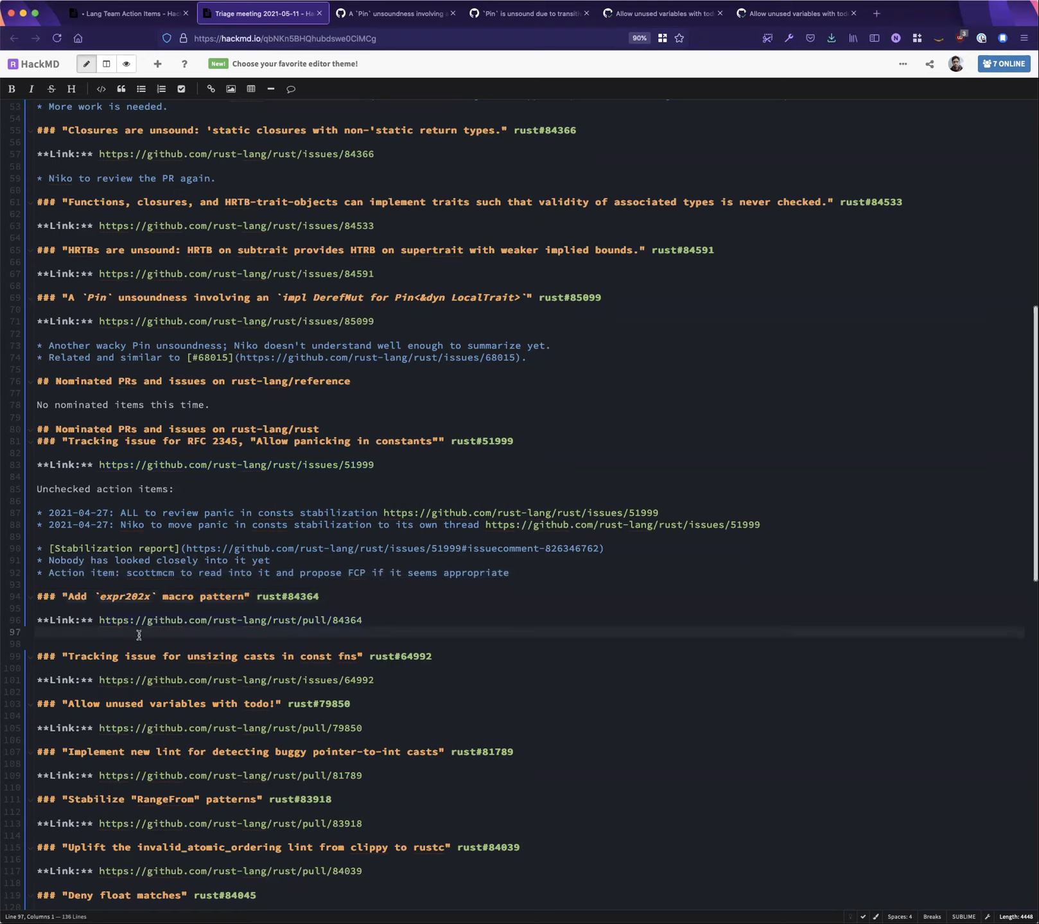
text(> This makes it possible to use `inline_const` (#76001) and `let_chains` (#53667) inside macros' `expr` patterns in a future edition by bifurcating the `expr` nonterminal in a similar way to `pat2021` to remove some backwards compatibility exceptions that disallow `const`/`let` at the beginning of an `expr` match.  * [More detailed writeup](https://github.com/rust-lang/rust/pull/84364#issuecomment-823537483) * TL;DR: The full set of expressions have diverged somewhat)
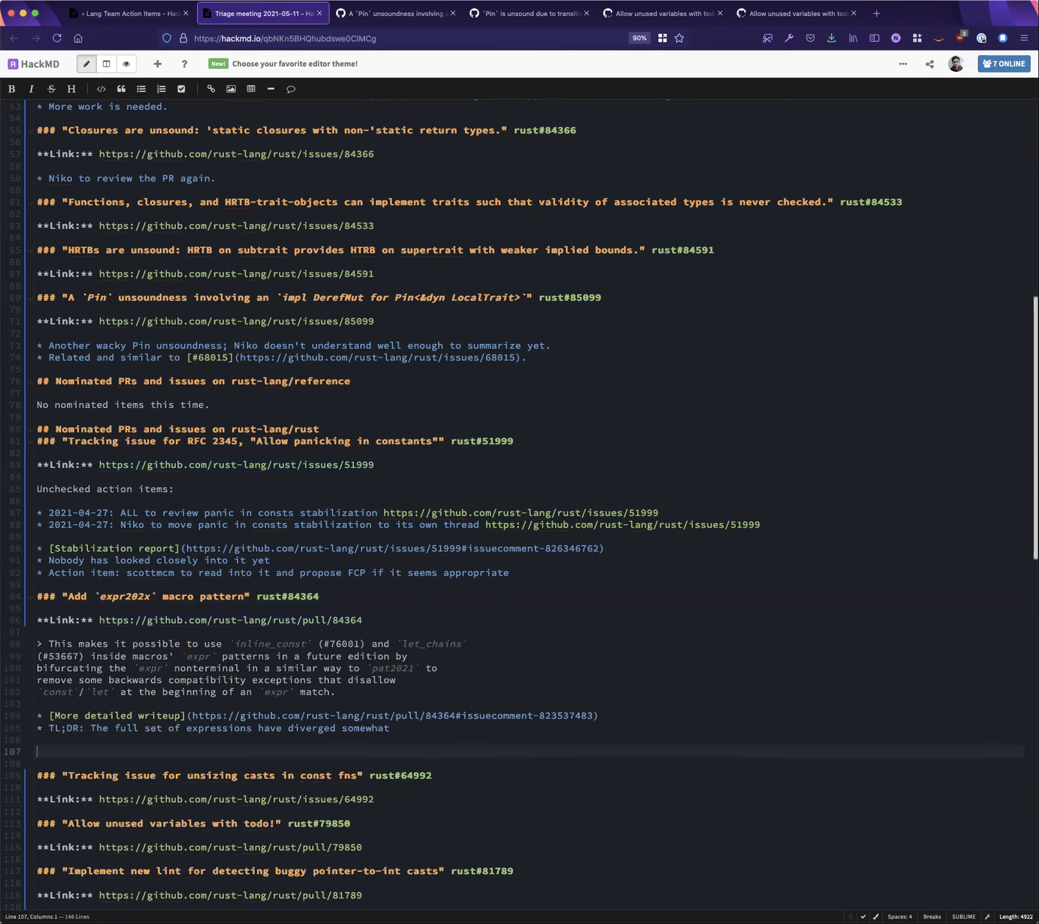
key(BackSpace)
key(BackSpace)
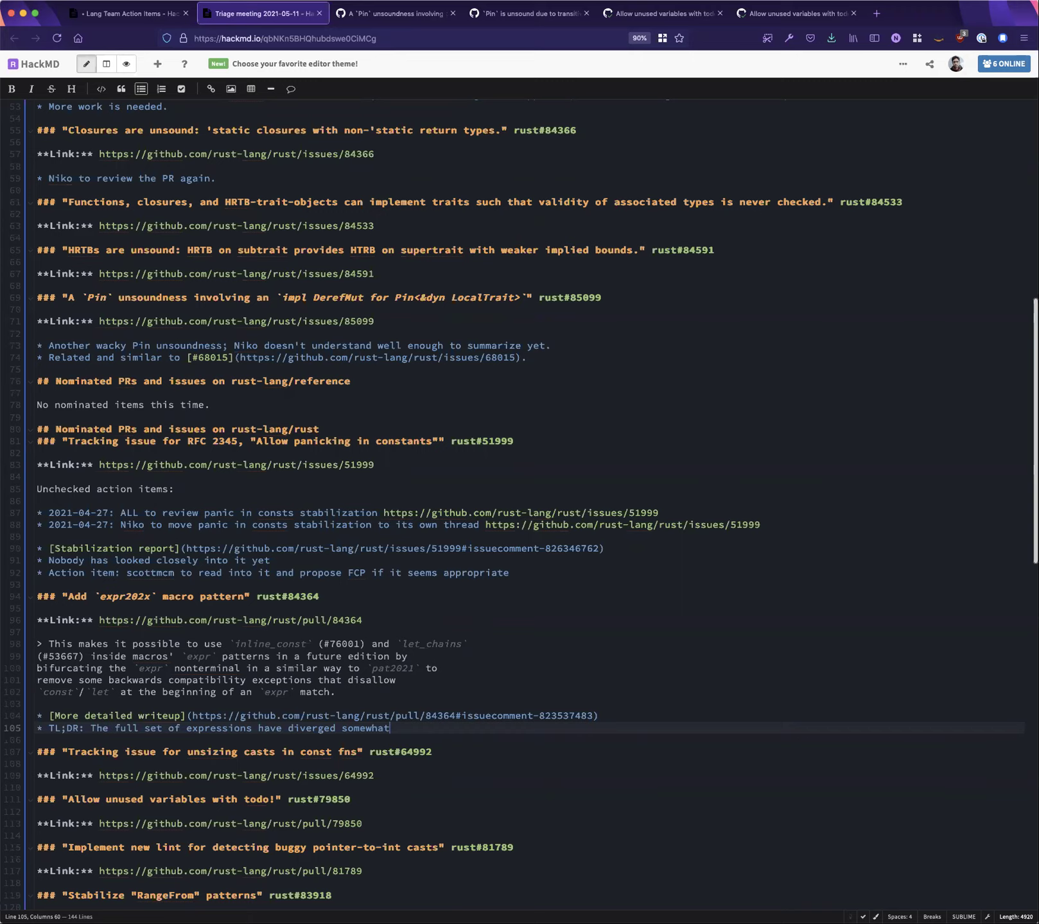
Add a "Proposal:" bullet below the TL;DR with the nested bullet "Move this to an issue linked from the two tracking issues"
key(super+Tab)
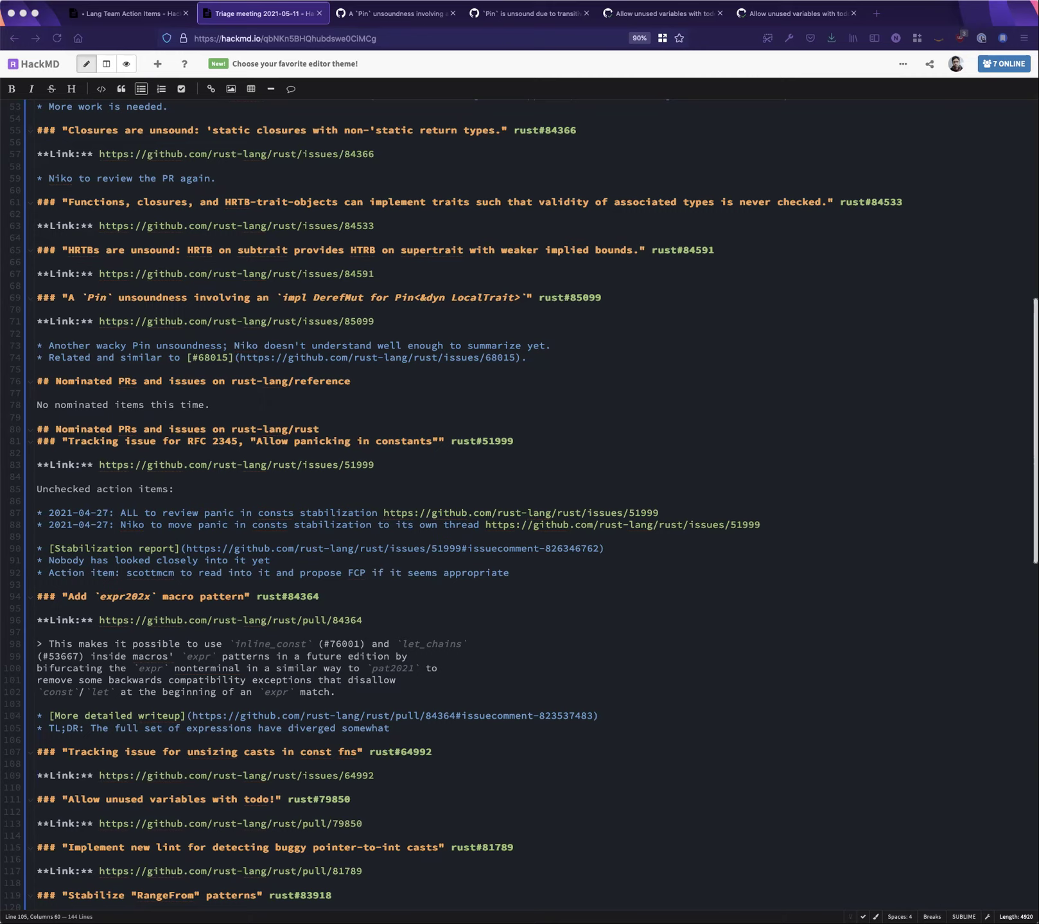
click(584, 726)
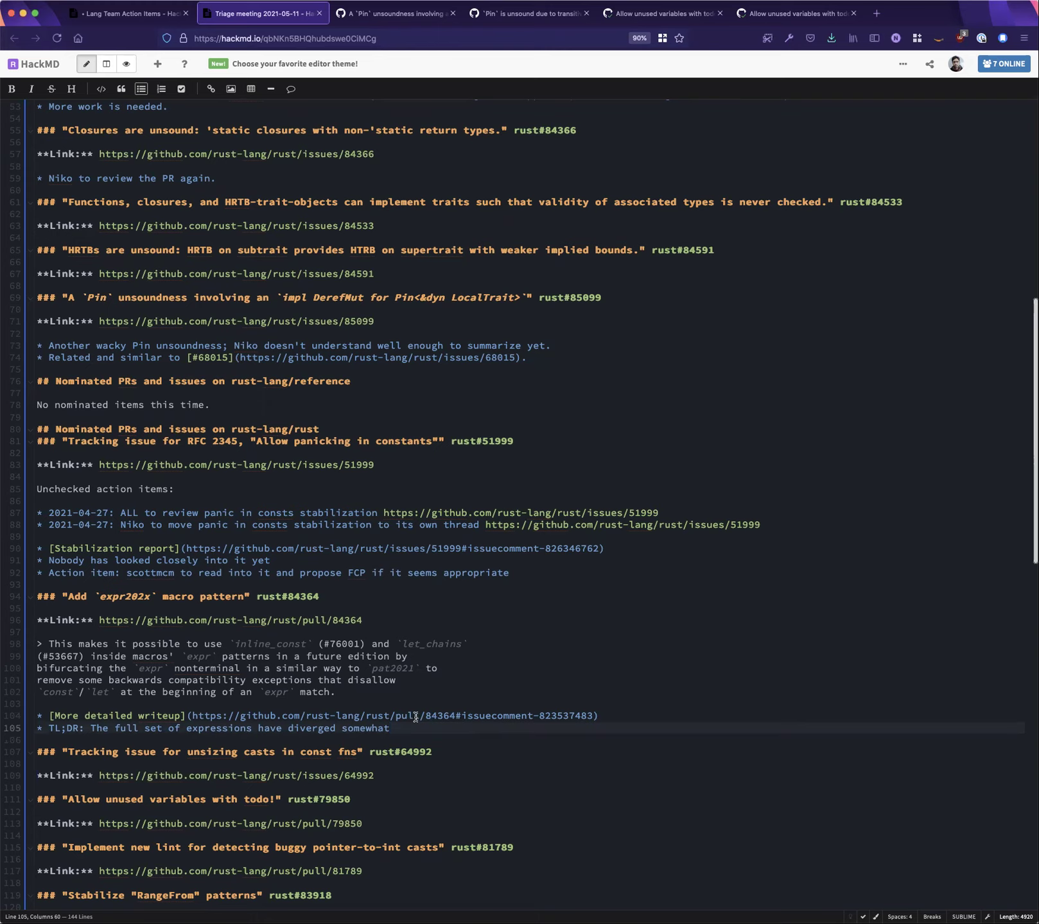
key(Return)
text(Move)
key(BackSpace)
key(BackSpace)
key(BackSpace)
key(BackSpace)
key(BackSpace)
text(Proposal:)
key(Return)
key(Tab)
text(Move this)
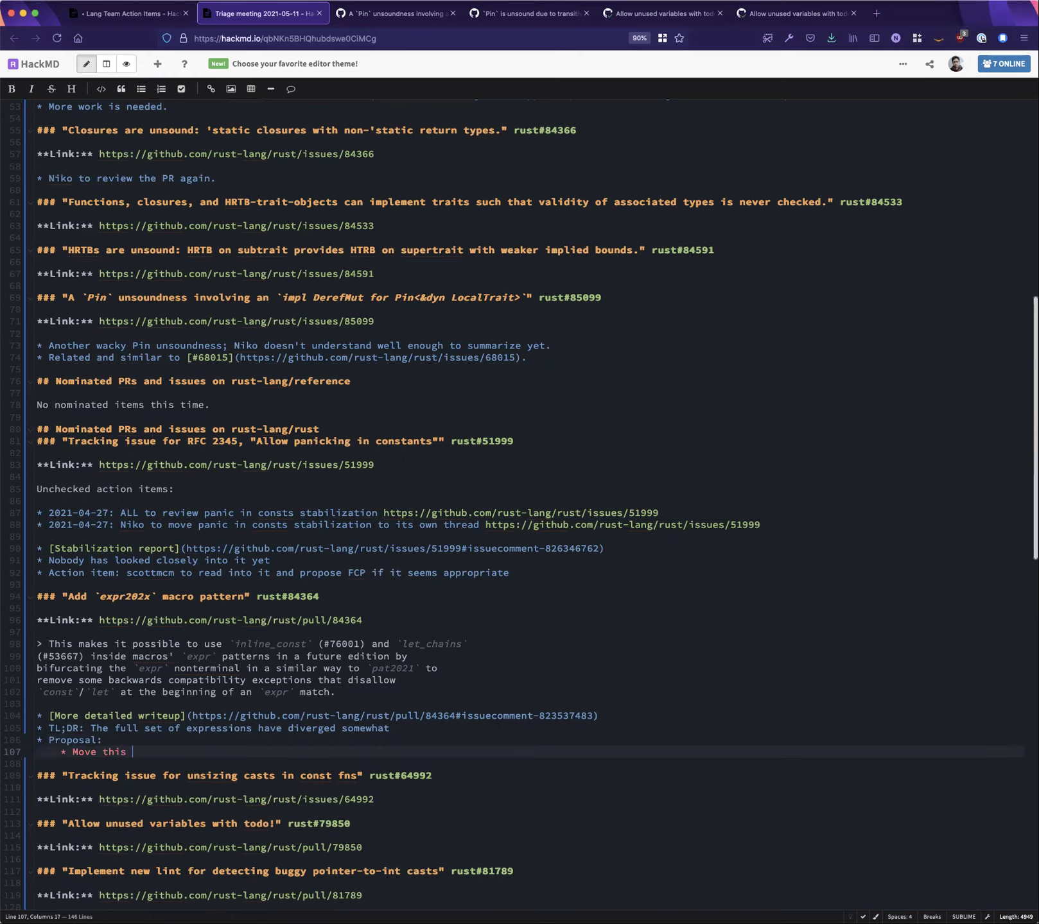
text( to an issue linked from the two tracking issues)
key(Return)
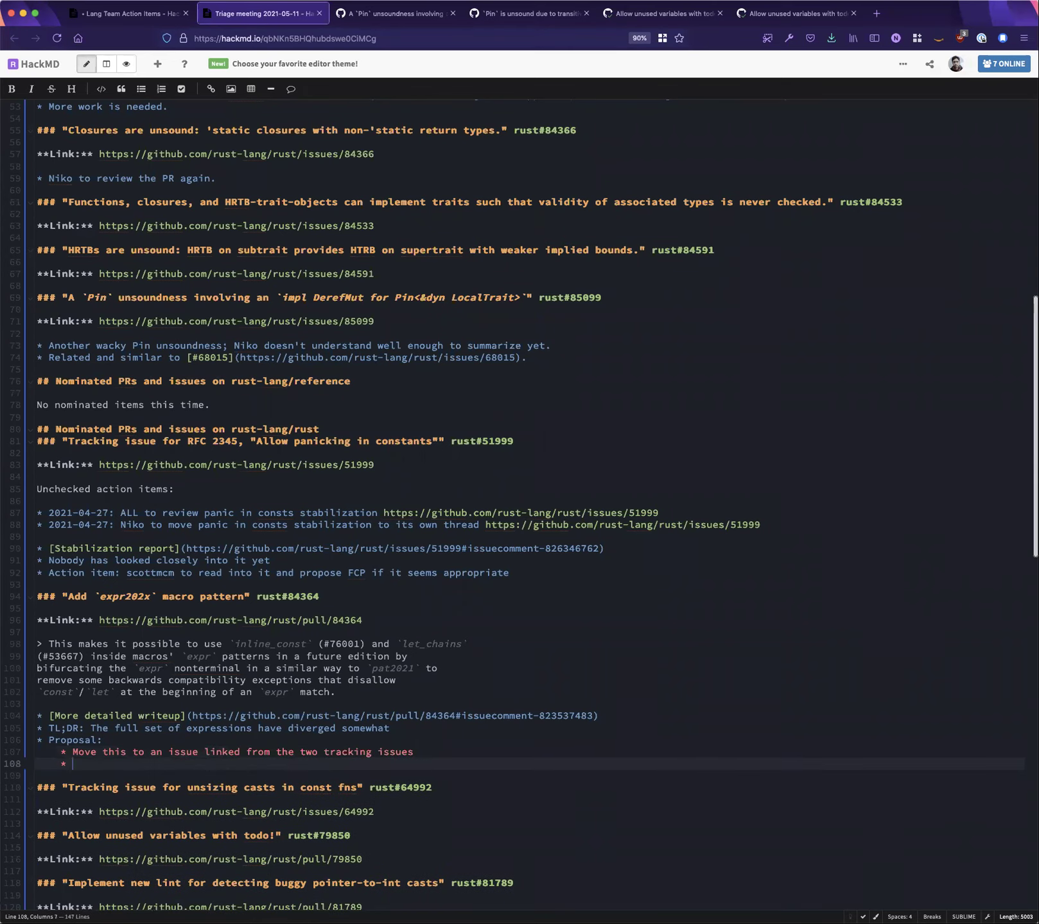
Write "Desire a clear summary of grammar changes required" as the second nested bullet under Proposal
text(Desire a clear summary of "grammar)
key(BackSpace)
text(changes)
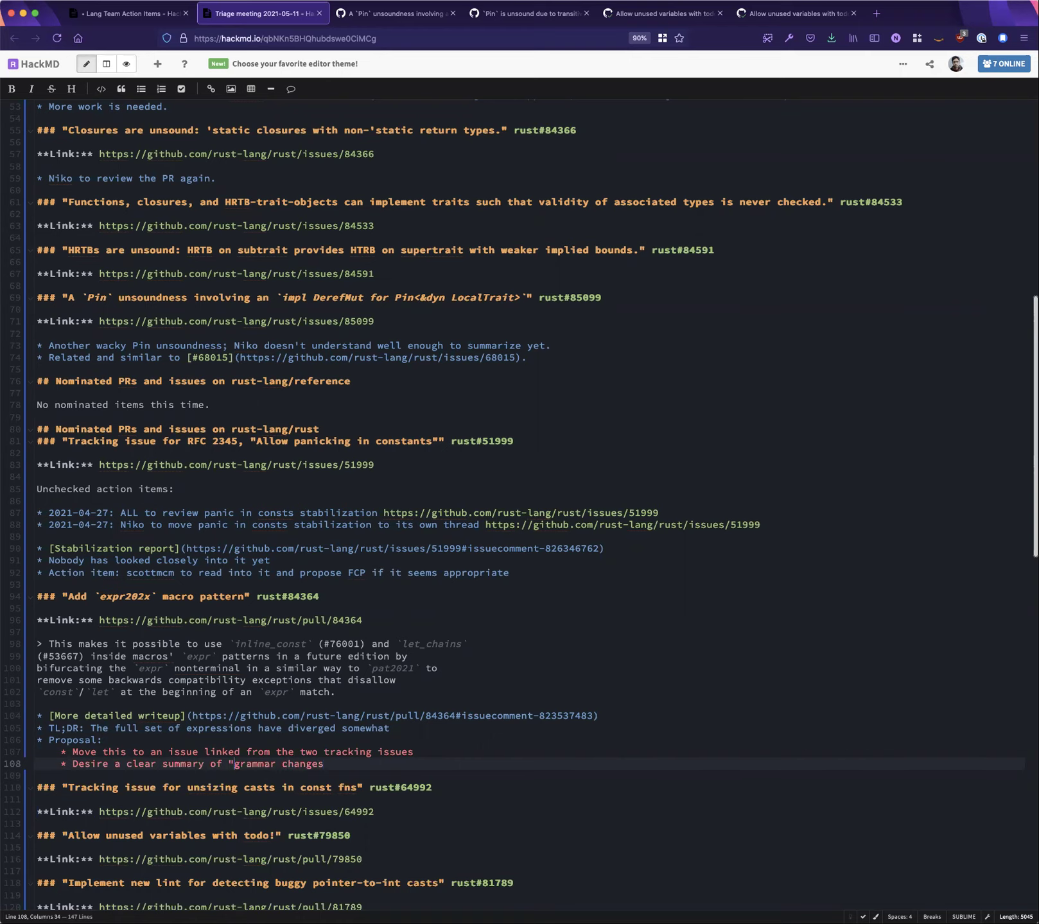
key(BackSpace)
key(super+Right)
text(required)
Nest the bullet "what does expr match now that it did not before" under the grammar changes bullet
key(Return)
key(Tab)
text(what does expr match now that i)
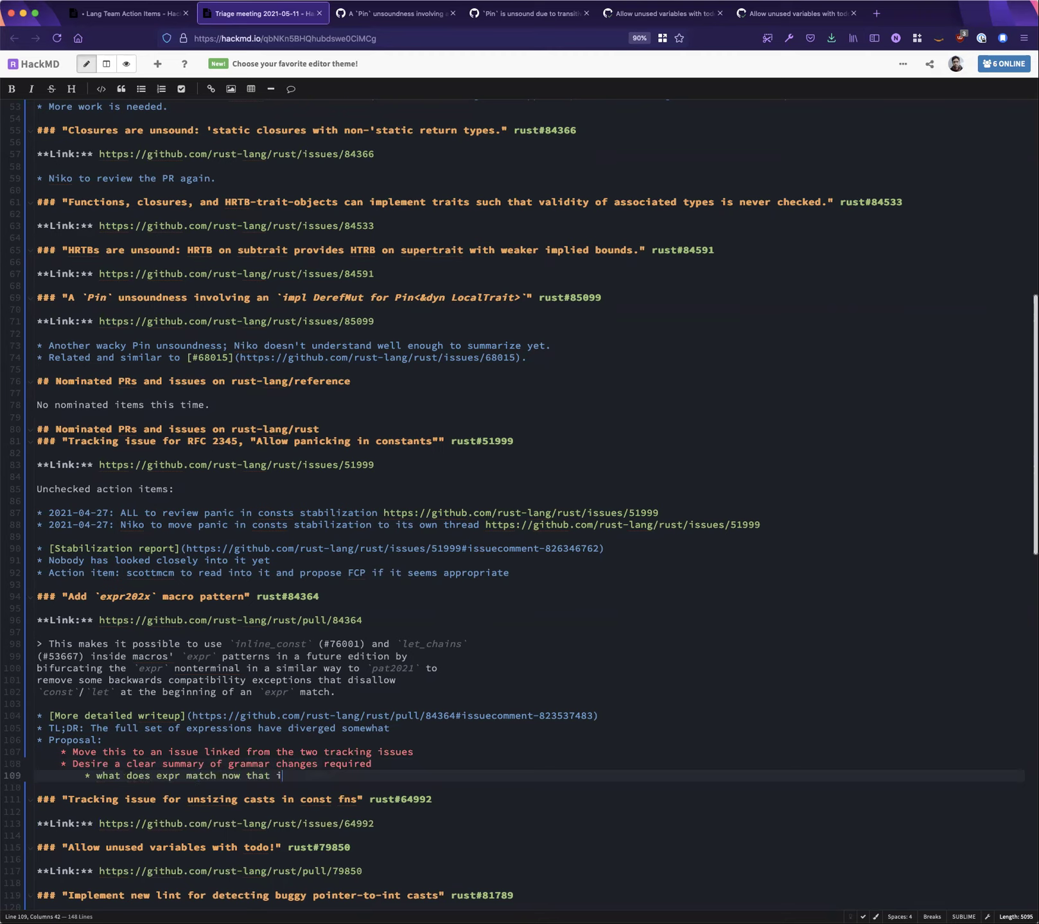
text(t did not befor)
key(Return)
key(Up)
key(super+Right)
text(e)
key(Down)
Write "assess what impact of this change might be" as the second nested bullet under the grammar changes bullet
text(assess w)
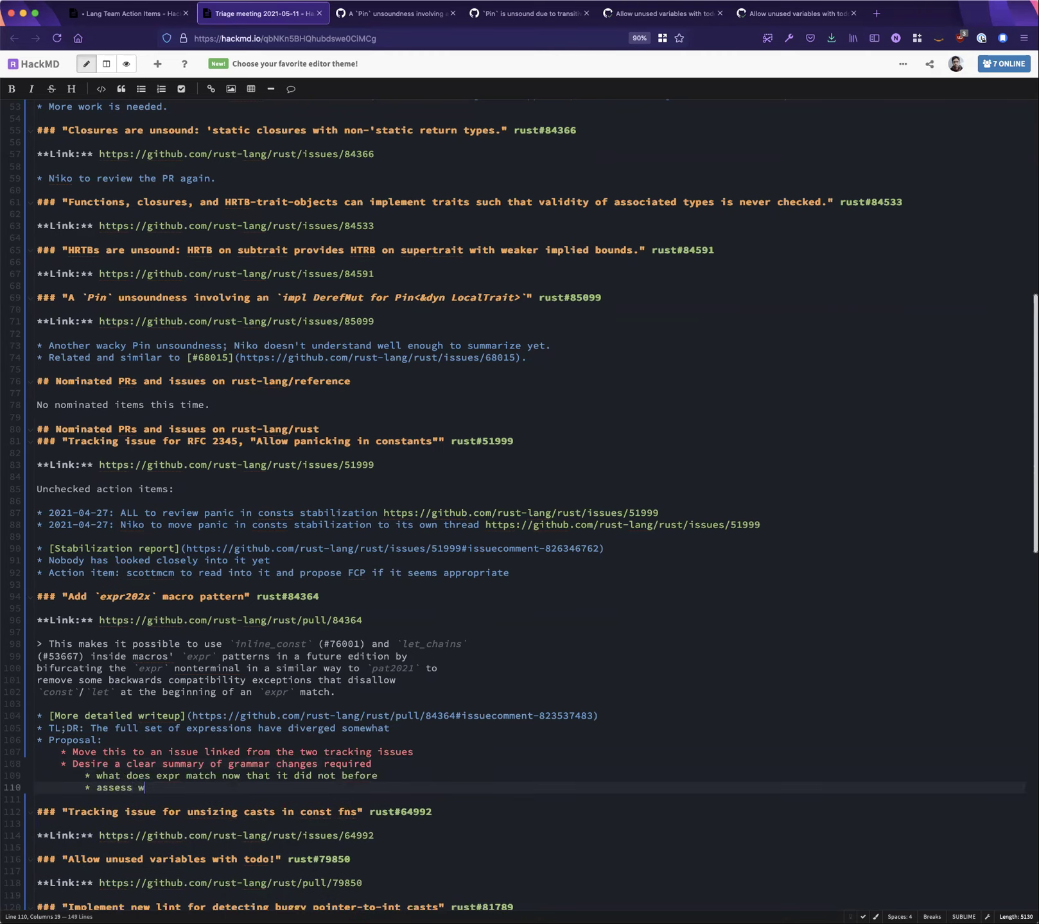
text(hat impact of this change mgiht)
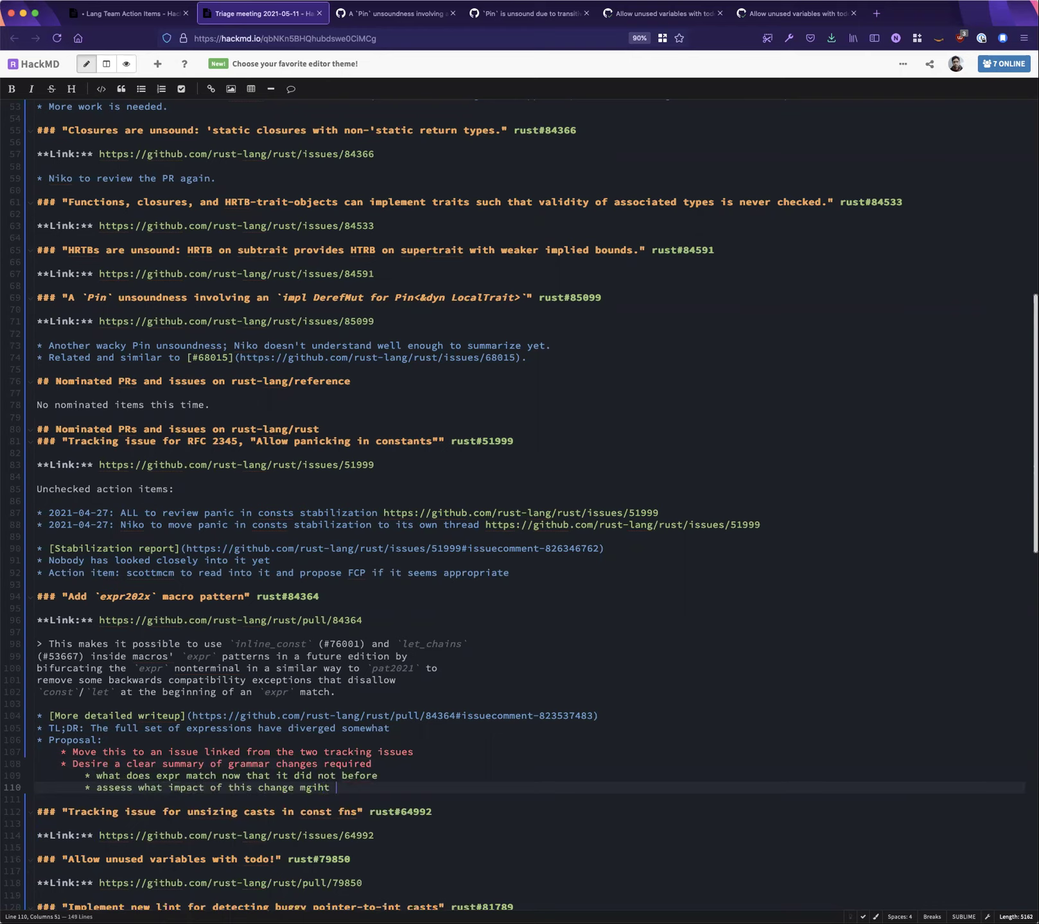
key(alt+BackSpace)
text(might be)
key(Return)
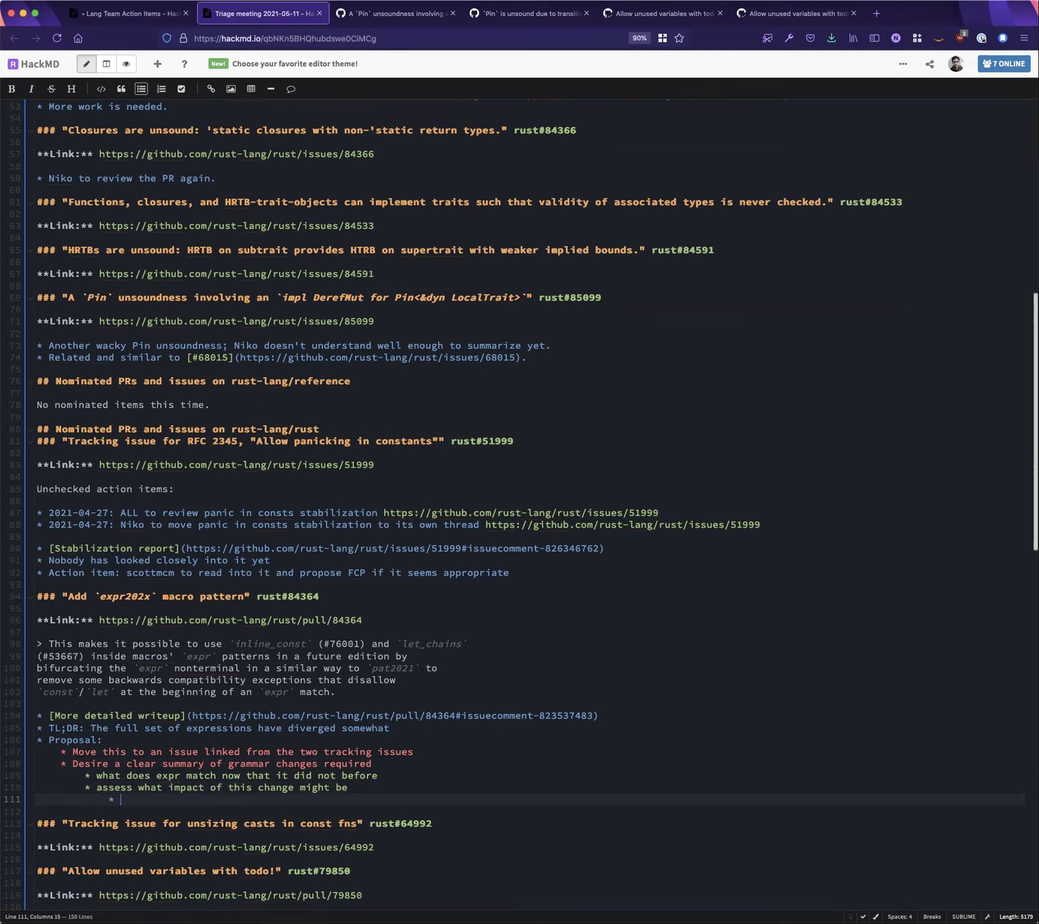
Add "(crater run might be desired)" as a bullet at the same level as the impact bullet
text(crater run might be desired))
click(85, 799)
click(96, 799)
text(()
key(Return)
key(shift+Tab)
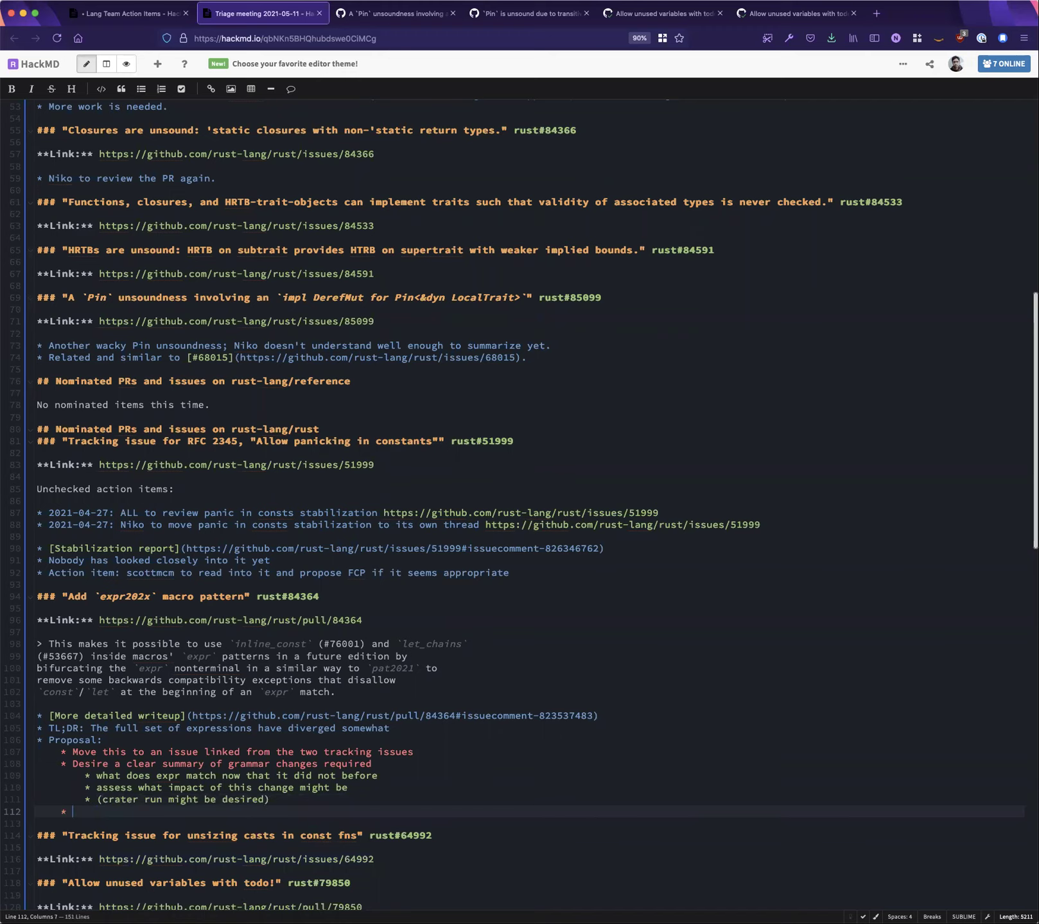
Add the Proposal bullet "Edition migration that would be required", and start the bullet below it with "Does this"
text(Edition migraton that would be required)
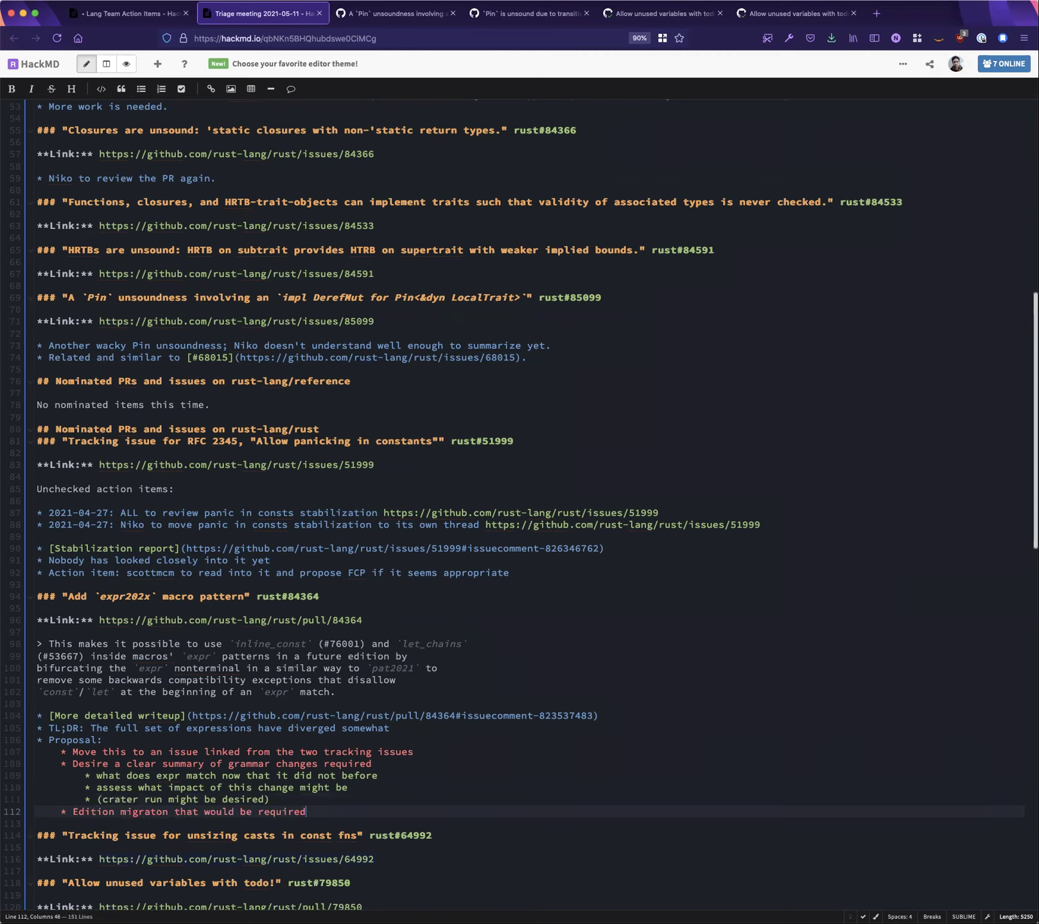
key(Return)
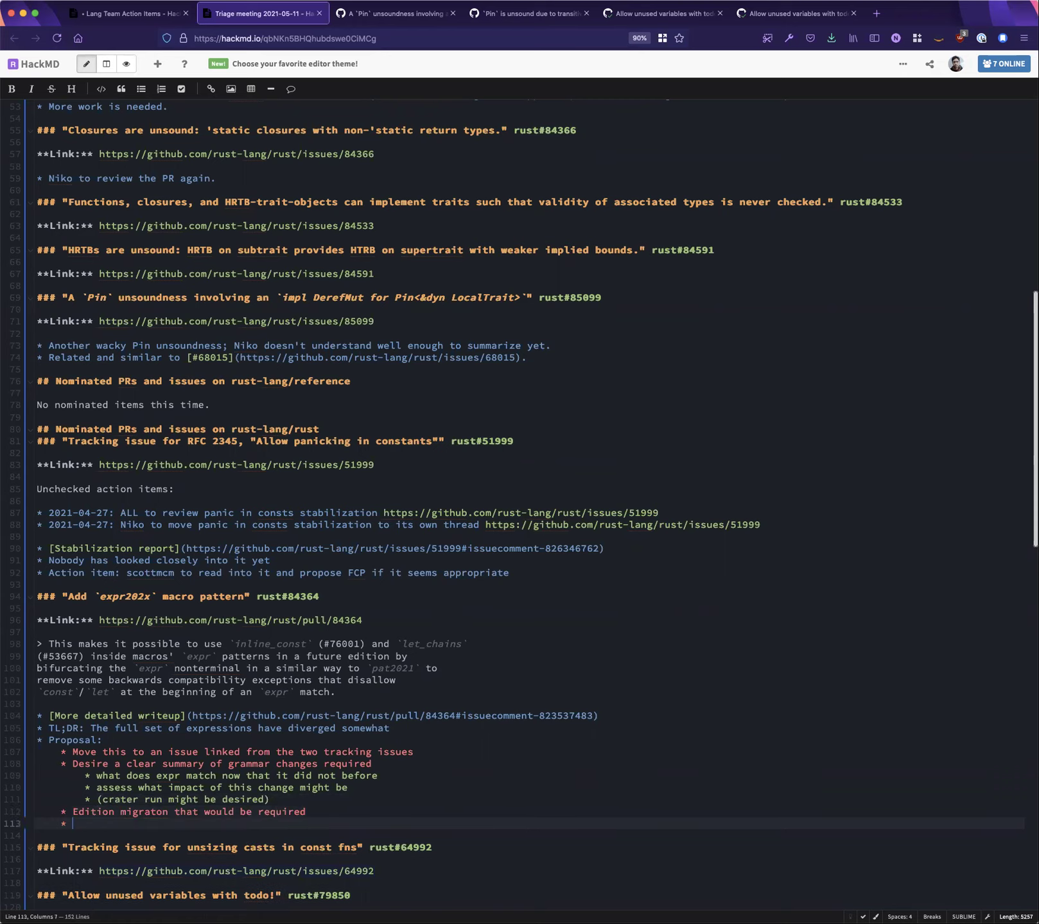
text(Does this)
click(156, 812)
text(i)
Replace the "Does this" bullet with an unindented bullet reading "Is there actual ambiguity?"
click(109, 824)
key(BackSpace)
key(BackSpace)
key(BackSpace)
key(BackSpace)
key(BackSpace)
key(BackSpace)
key(BackSpace)
key(BackSpace)
key(BackSpace)
key(BackSpace)
text(Is there a)
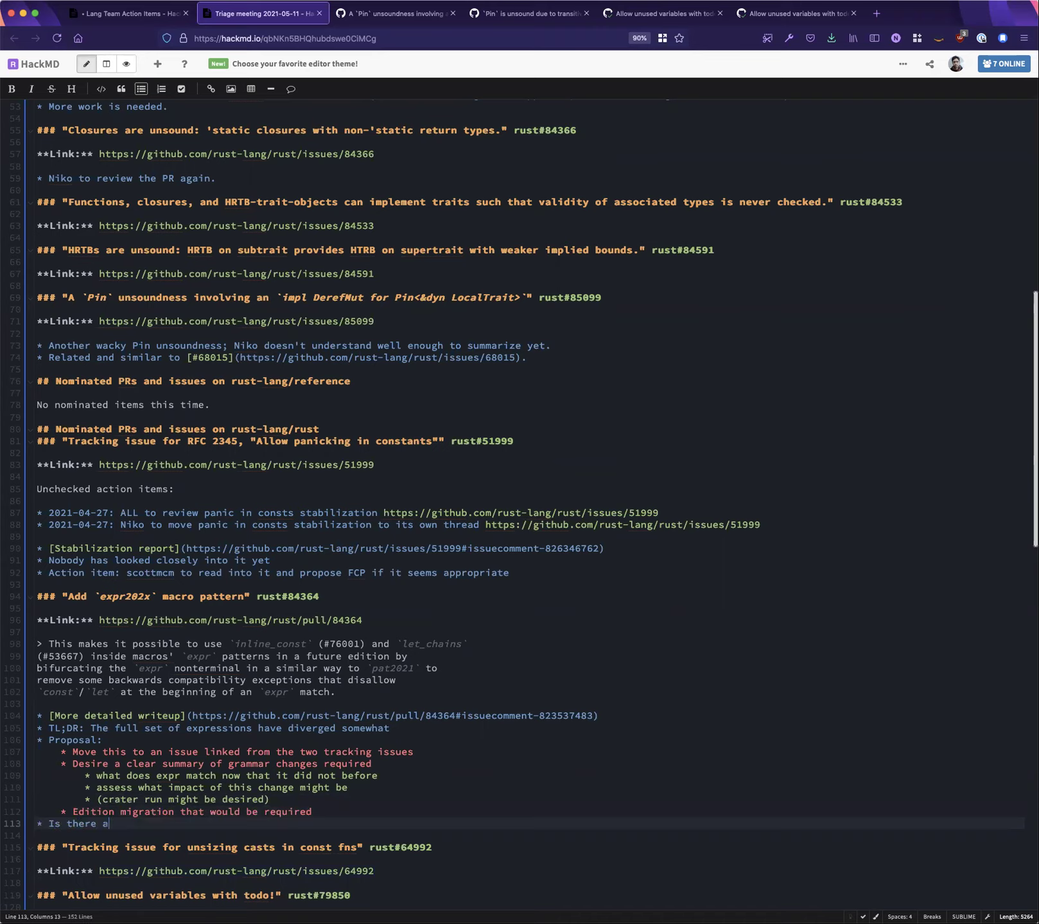
text(ctual ambiguity?)
key(Return)
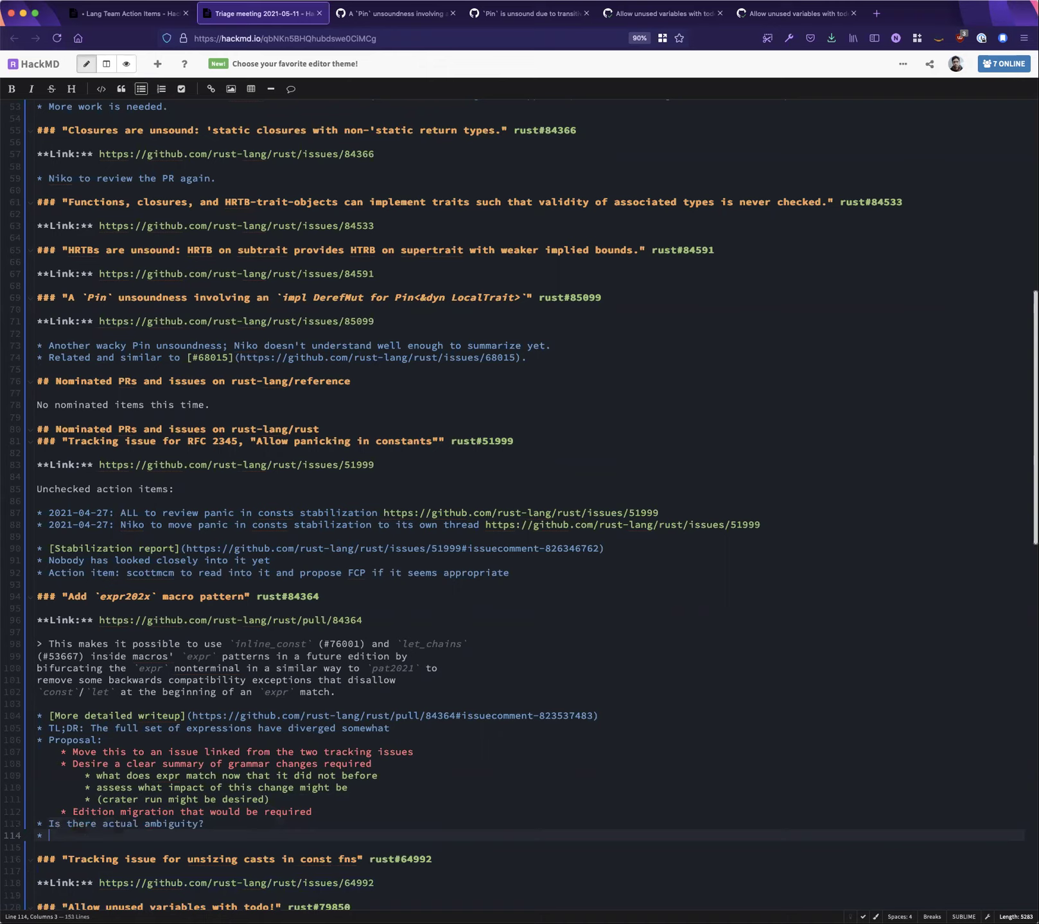
Reword the ambiguity bullet to "Is there actual ambiguity required here?" and remove the empty bullet below it
click(206, 824)
key(BackSpace)
text(,)
key(BackSpace)
key(BackSpace)
text(required here?)
key(Delete)
key(Delete)
key(Delete)
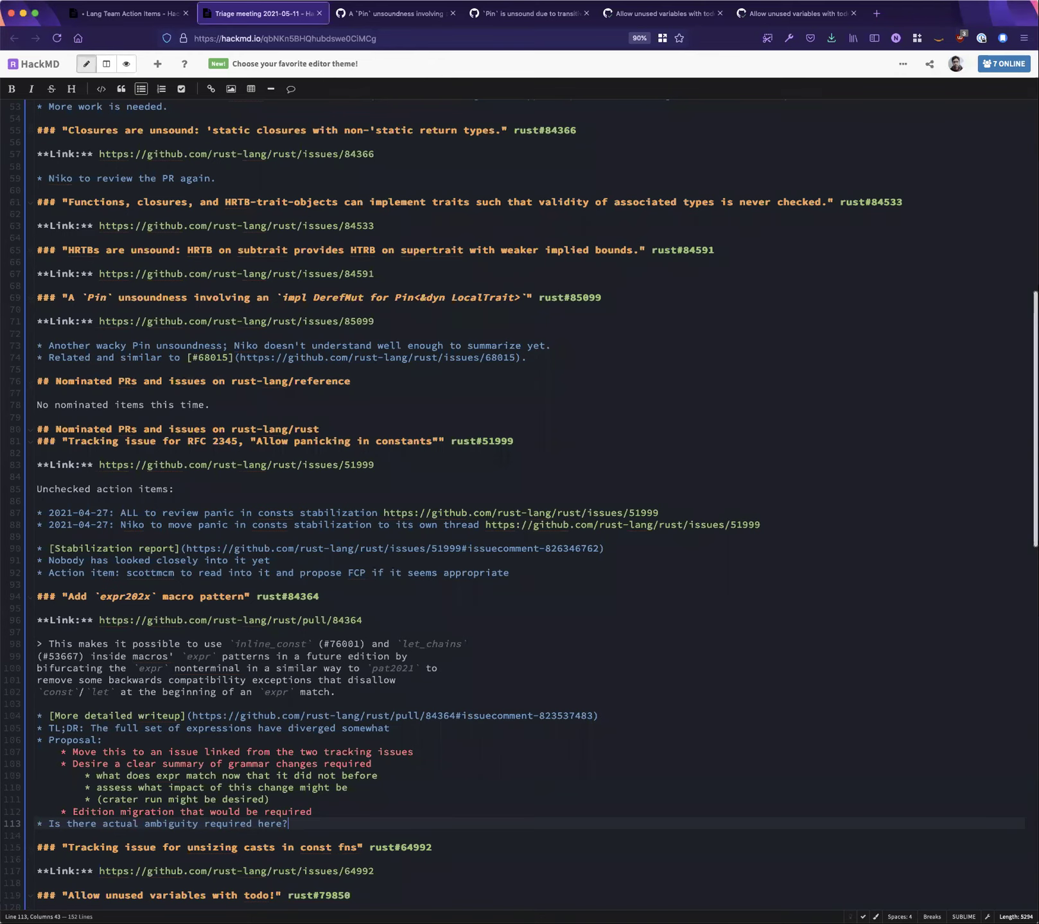
Append "Can we get an example of something that changes behavior?" to the ambiguity bullet and indent it under Proposal
text(Can we get an example of something that changes beavior)
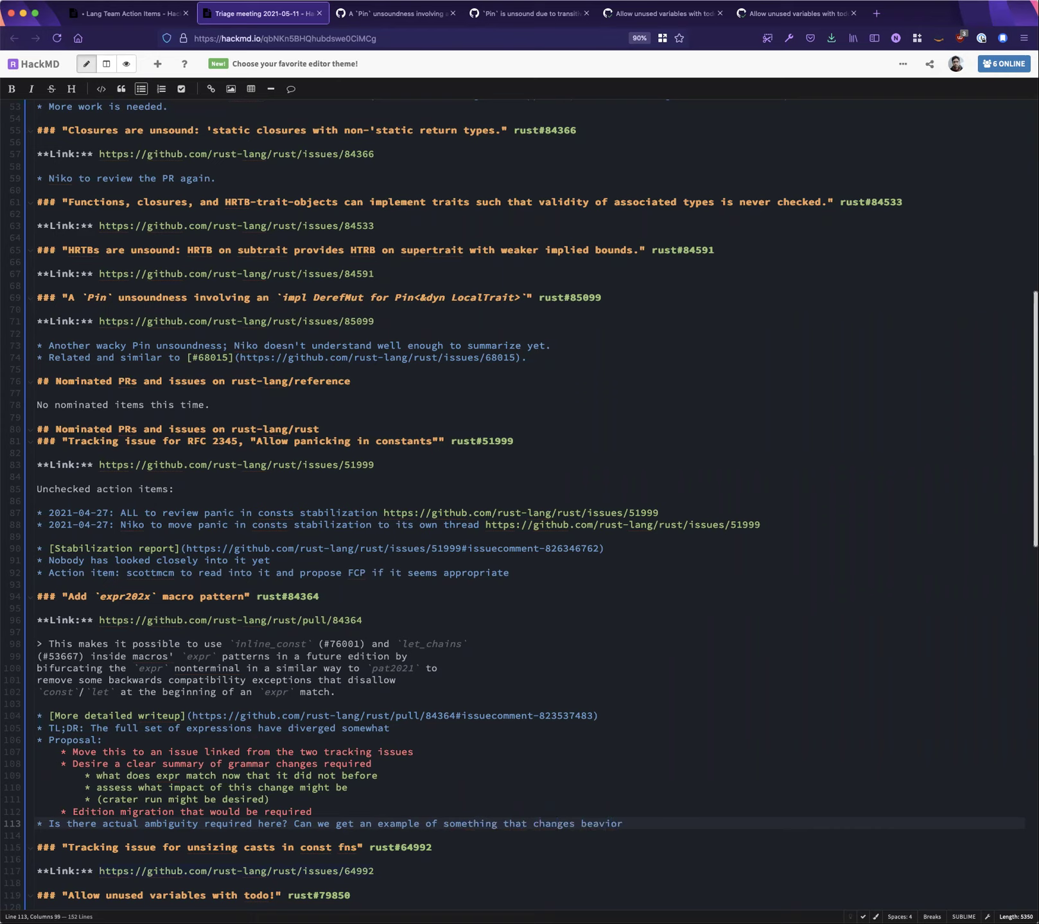
text(h)
key(End)
key(Tab)
text(?)
Add an "Action item:" bullet with a nested bullet assigning the team member "to write the above, link issue, and remove nomination"
key(Return)
key(shift+Tab)
text(Action)
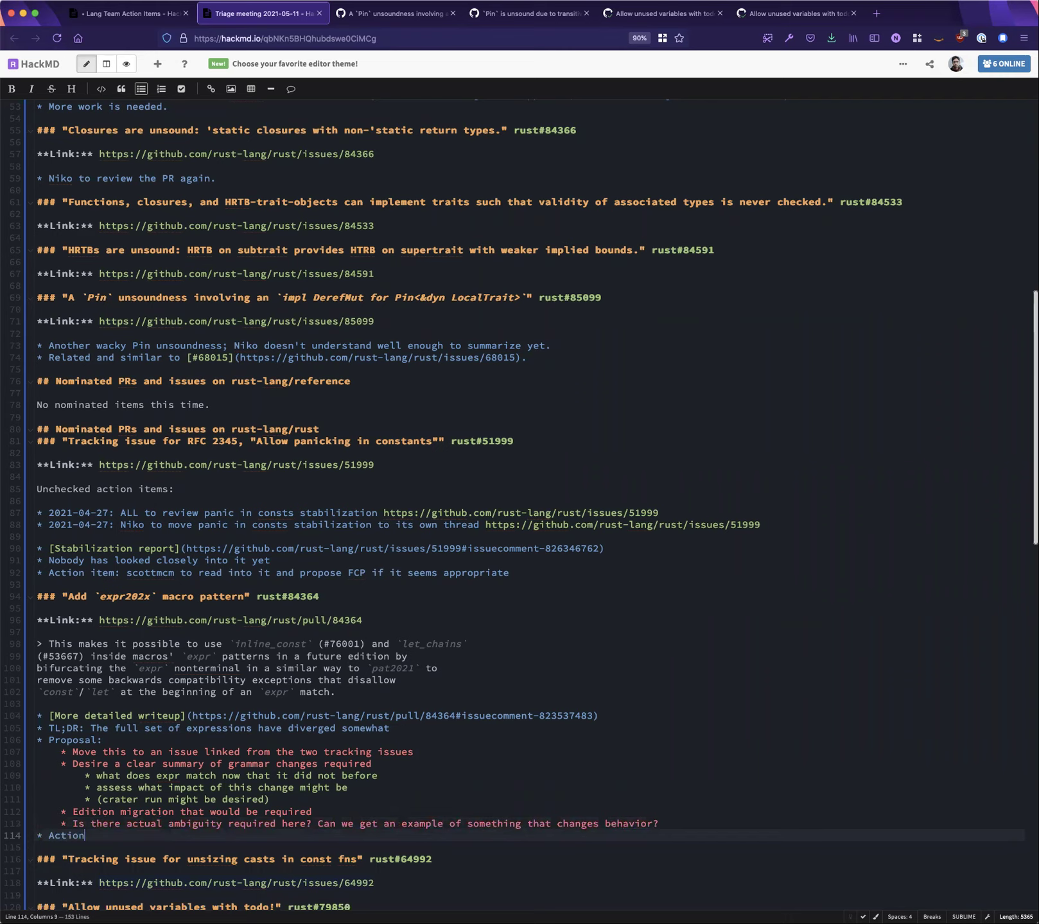
text( item: felix to write the above, link issue, and remove nomination)
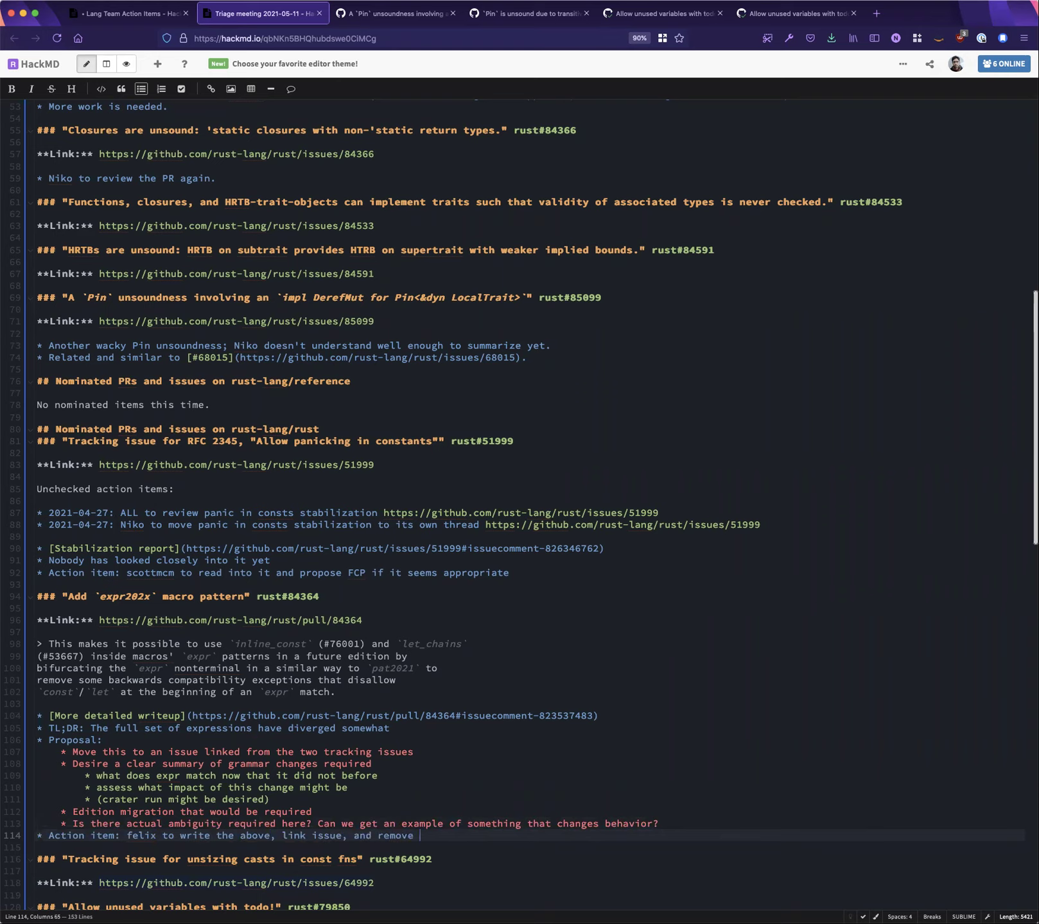
click(116, 835)
key(Return)
key(Tab)
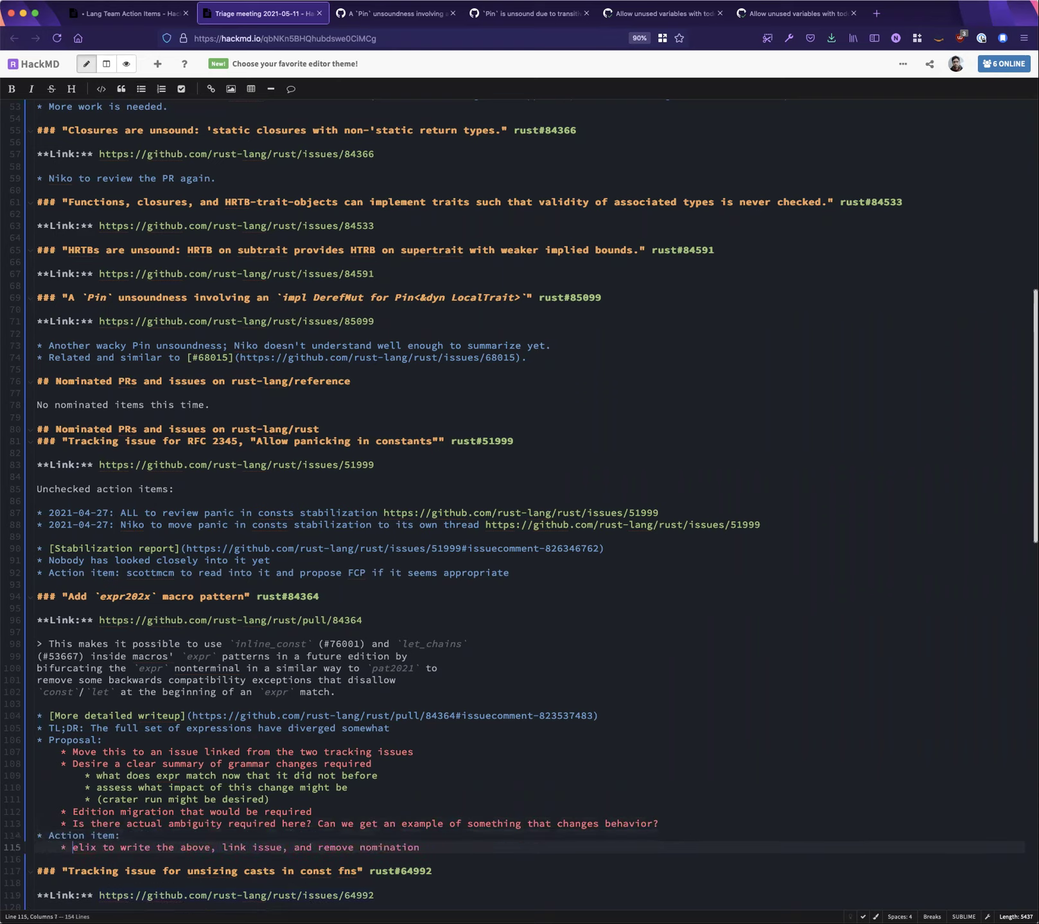
key(Down)
scroll(476, 645, down, 2)
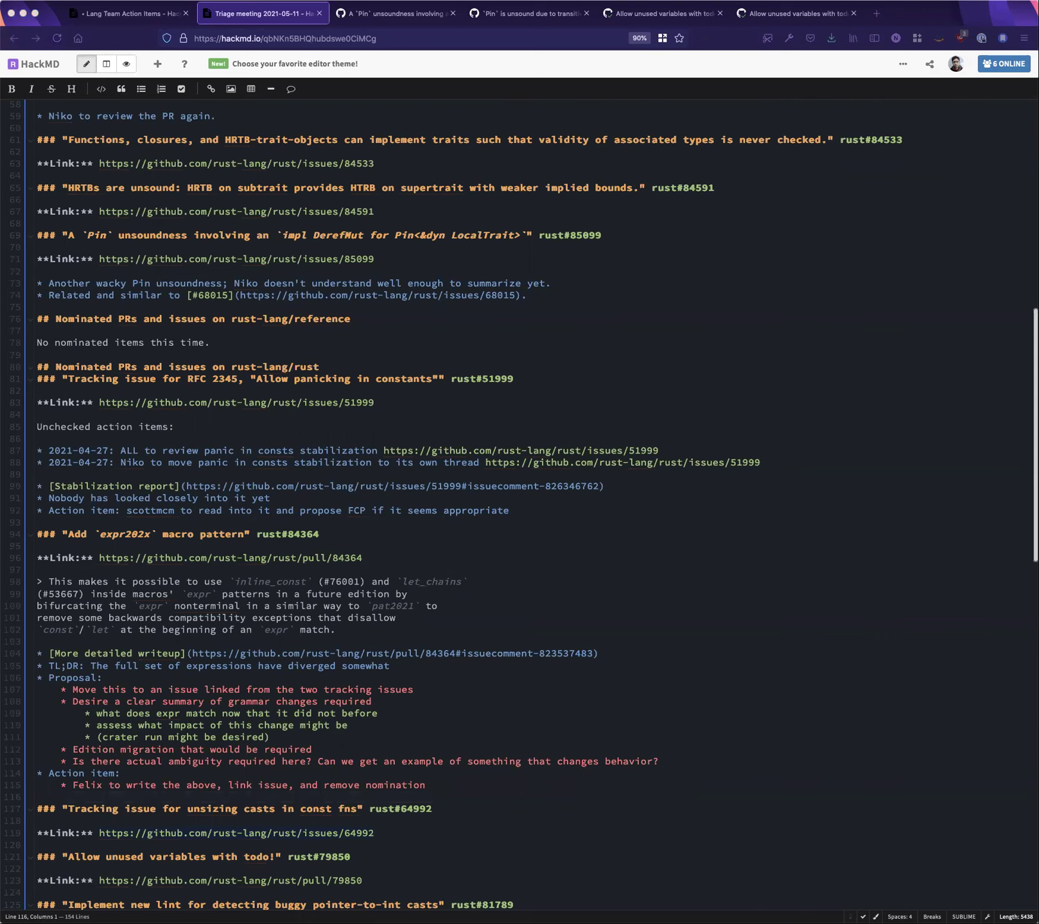
Select the issue URL under the "Tracking issue for unsizing casts in const fns" heading and consult the issue outside the notes
click(229, 799)
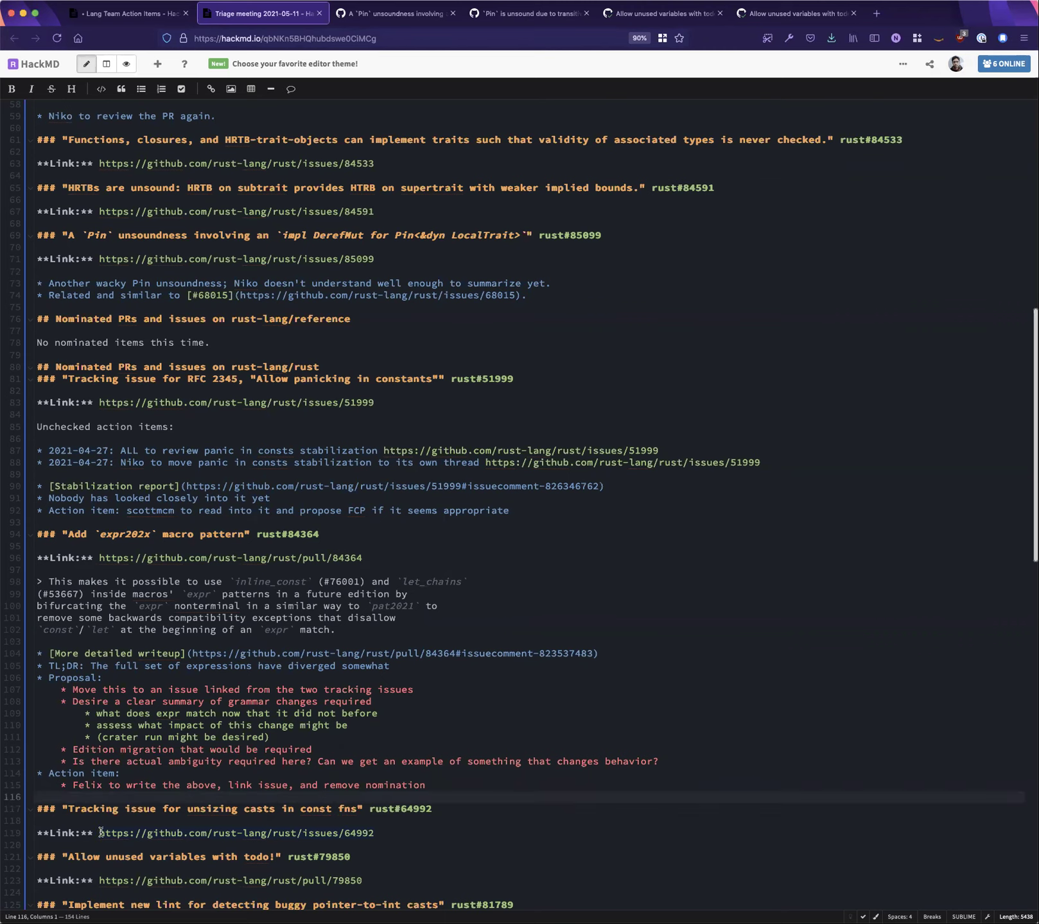
drag(100, 833, 373, 833)
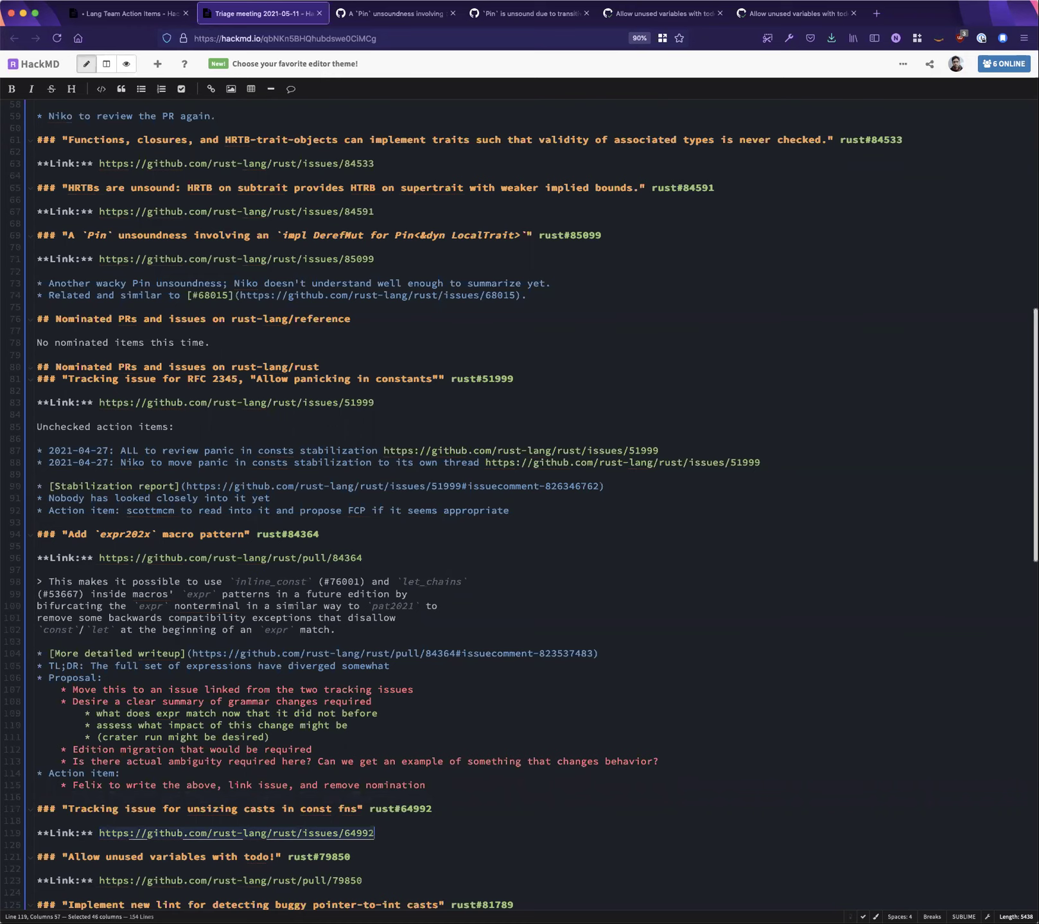
key(super+Tab)
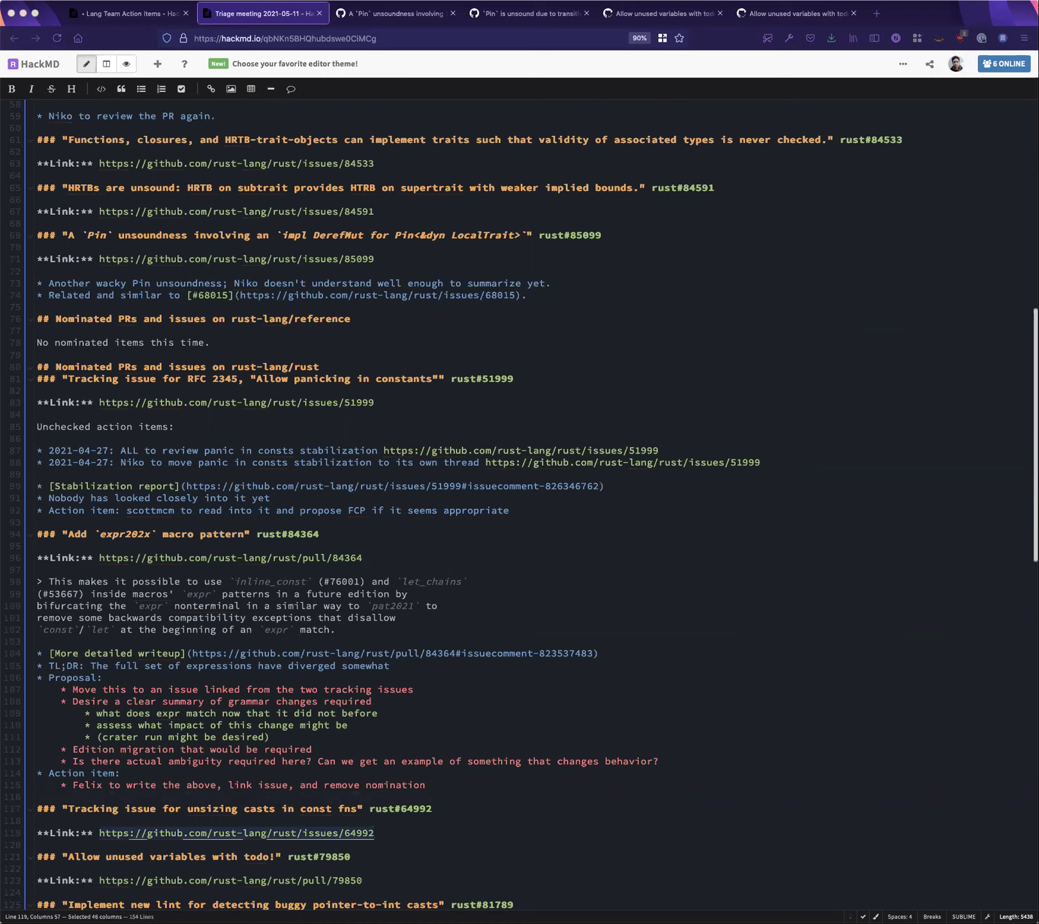
key(super+Tab)
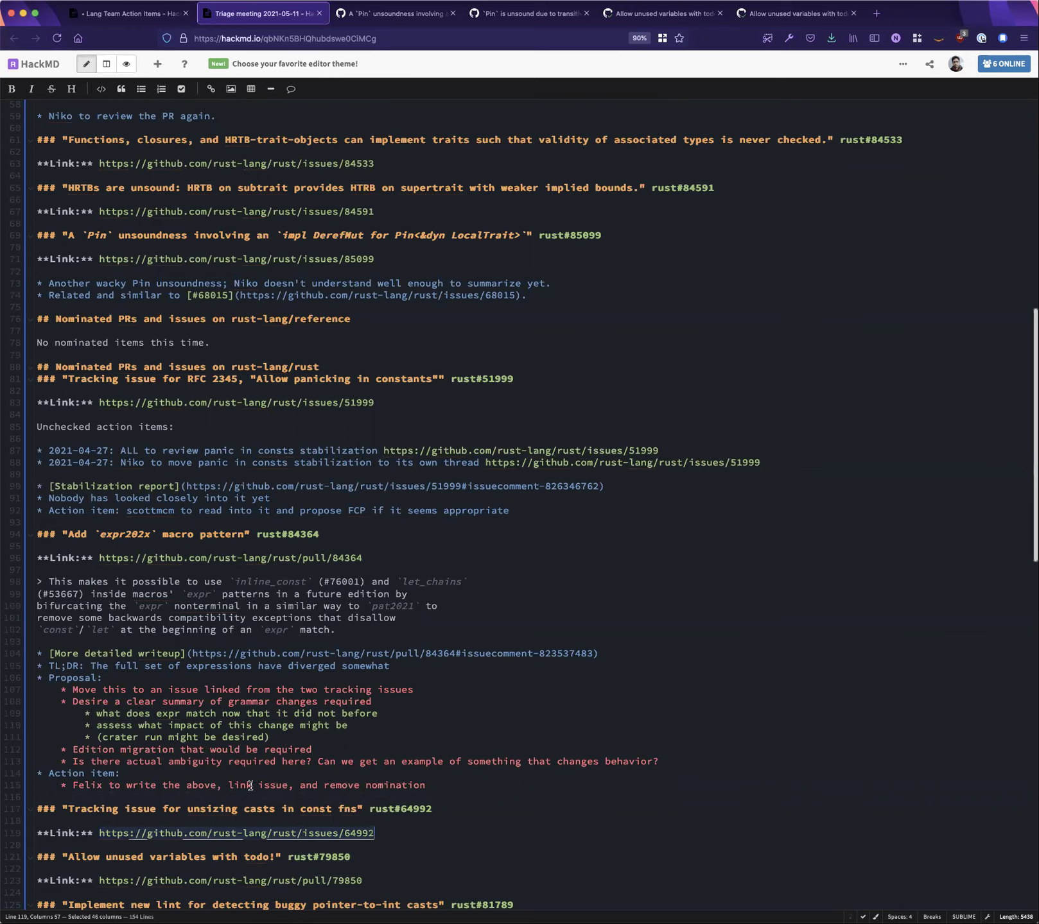
Add a bullet below the rust#64992 link stating that the contributor "proposed stabilization"
click(405, 841)
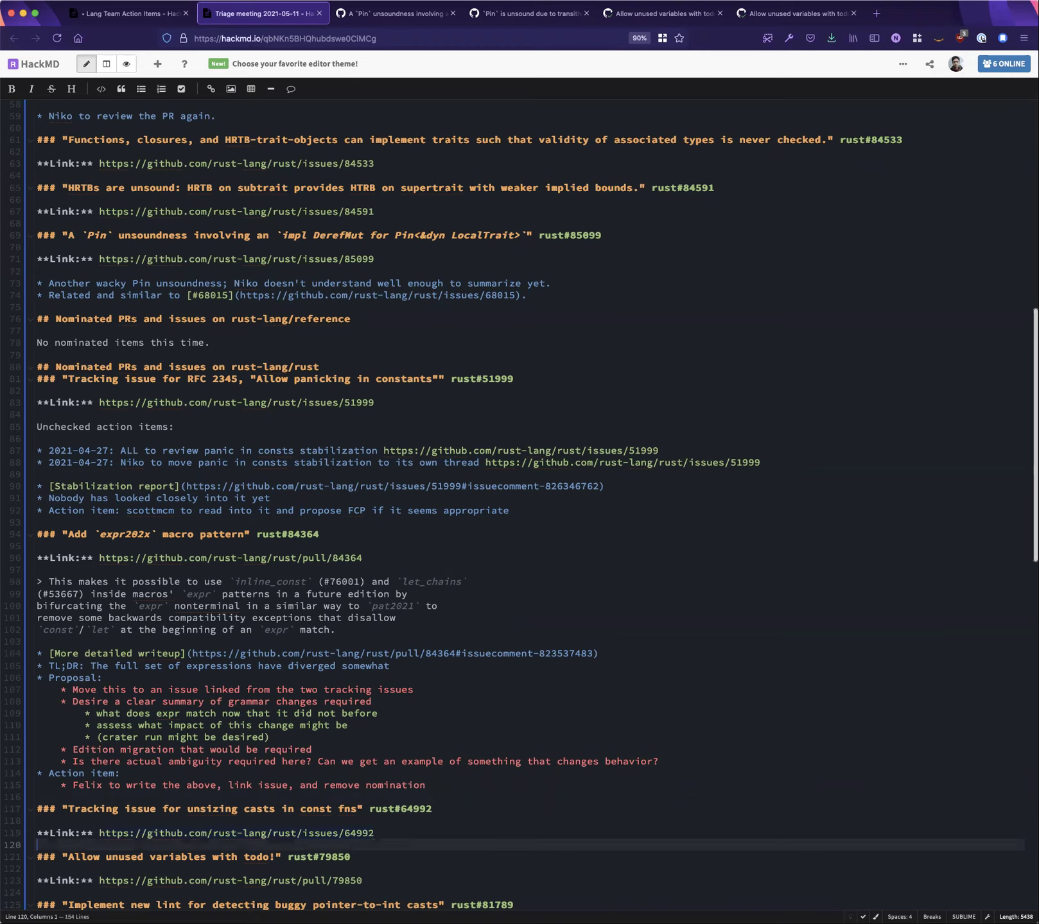
key(Return)
key(Return)
key(Up)
text(* Ralf proposed stabil)
key(BackSpace)
key(BackSpace)
text(ilization)
key(super+Tab)
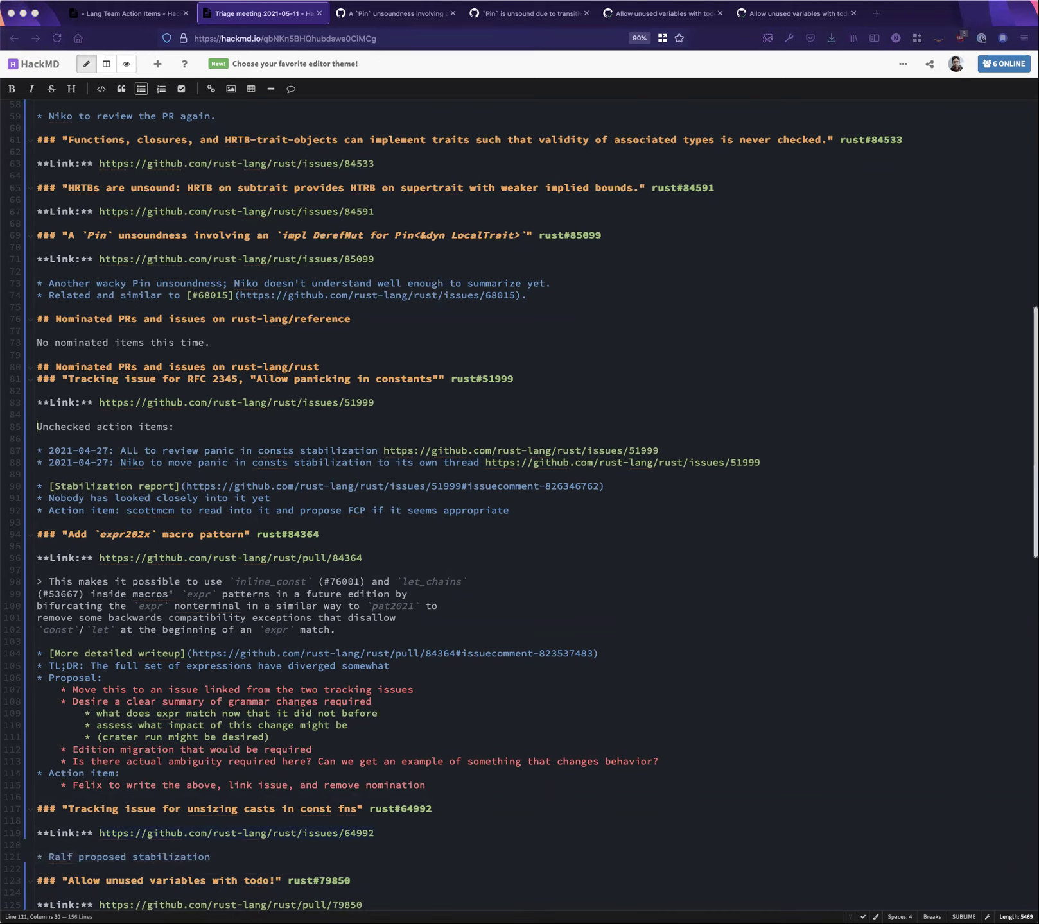
key(super+Tab)
text(and prepared a [stabil)
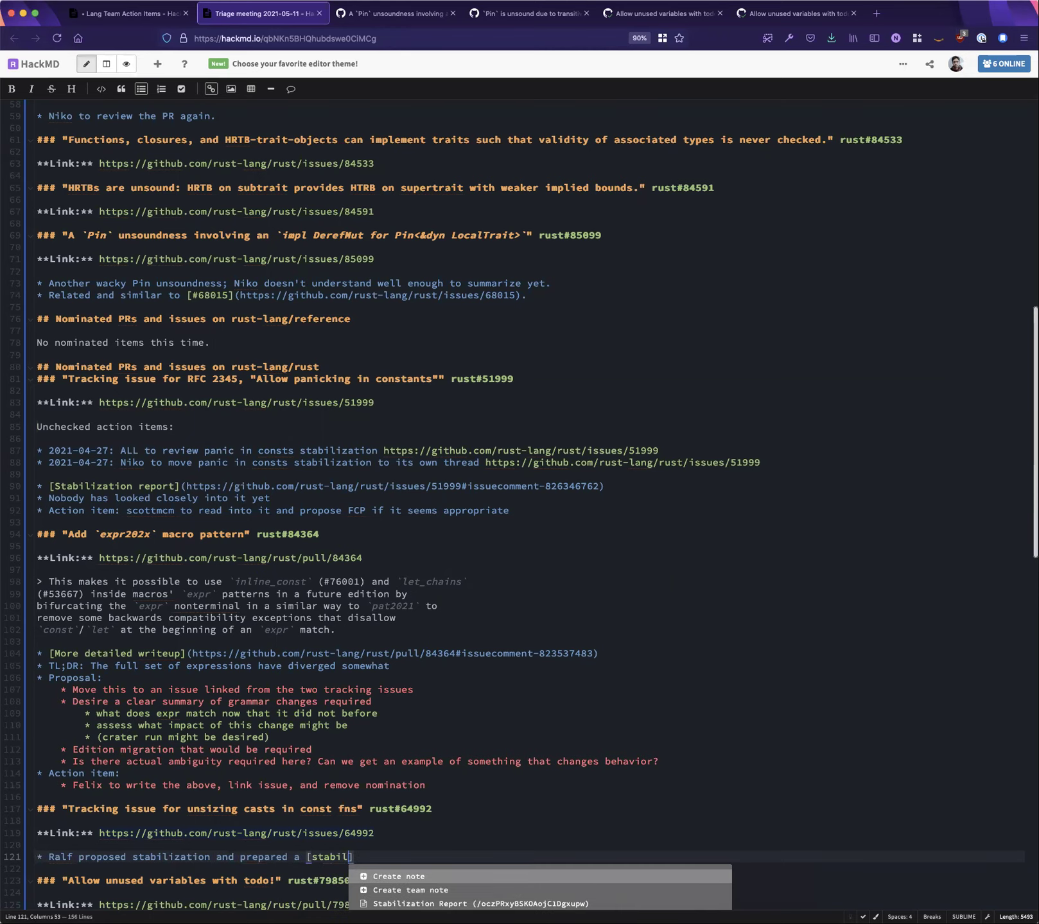
text(ization report]()
text(https://github.com/rust-lang/rust/issues/64992#issuecomment-835387521)
text())
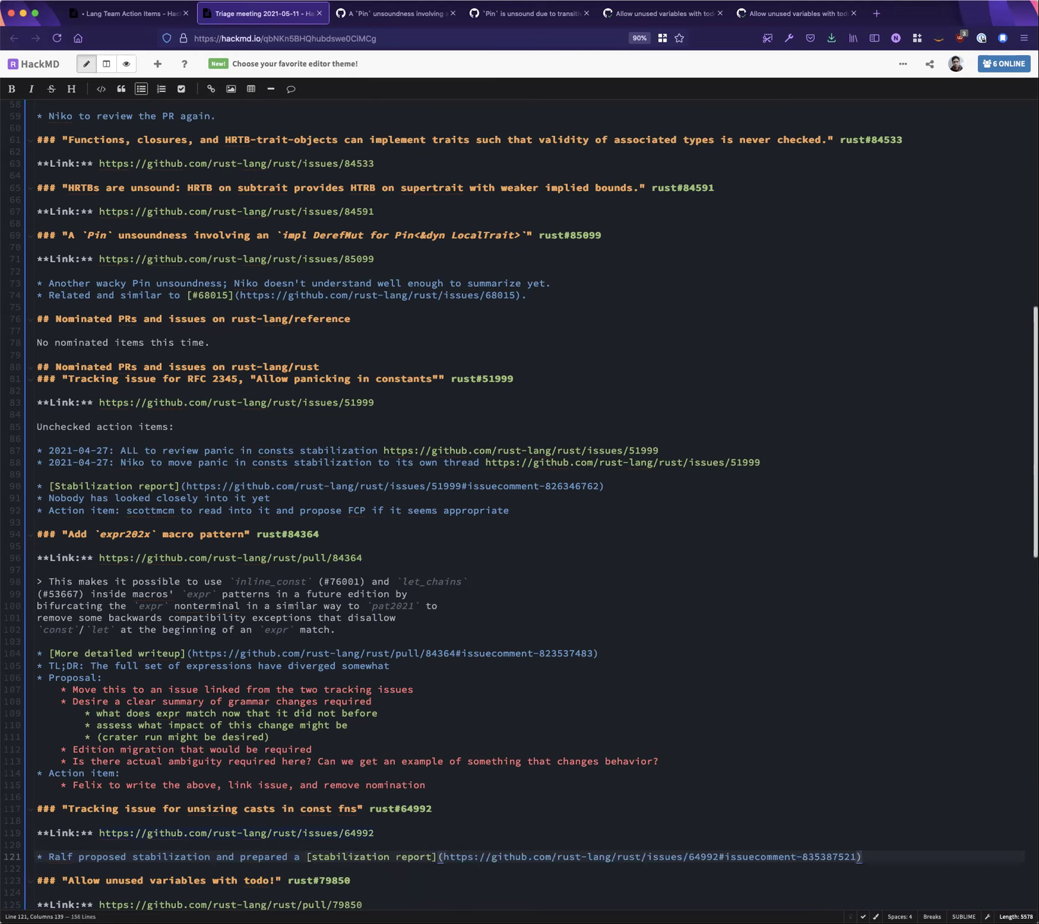
Add a Rust code block below the bullet with a const fn test() containing "let _x = NonNull::<[i32; 0]>::dangling() as NonNull<[i32]>;"
key(super+Tab)
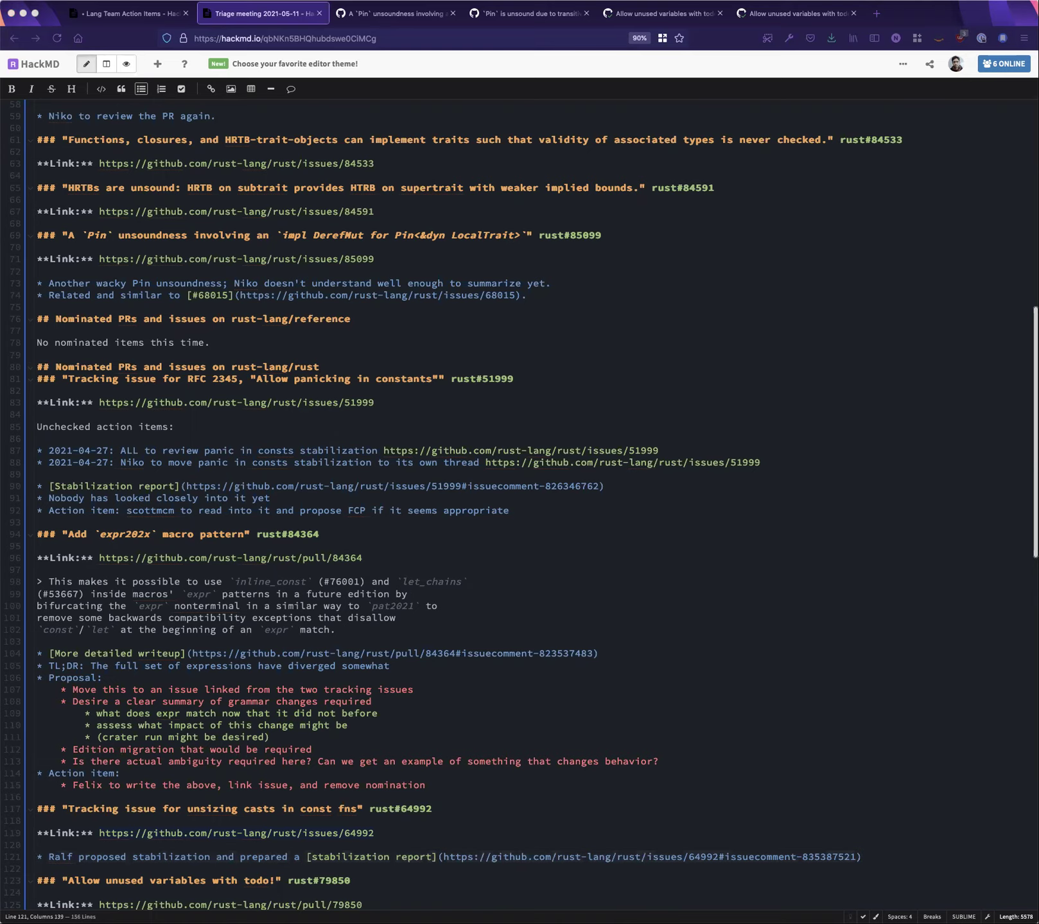
key(super+Tab)
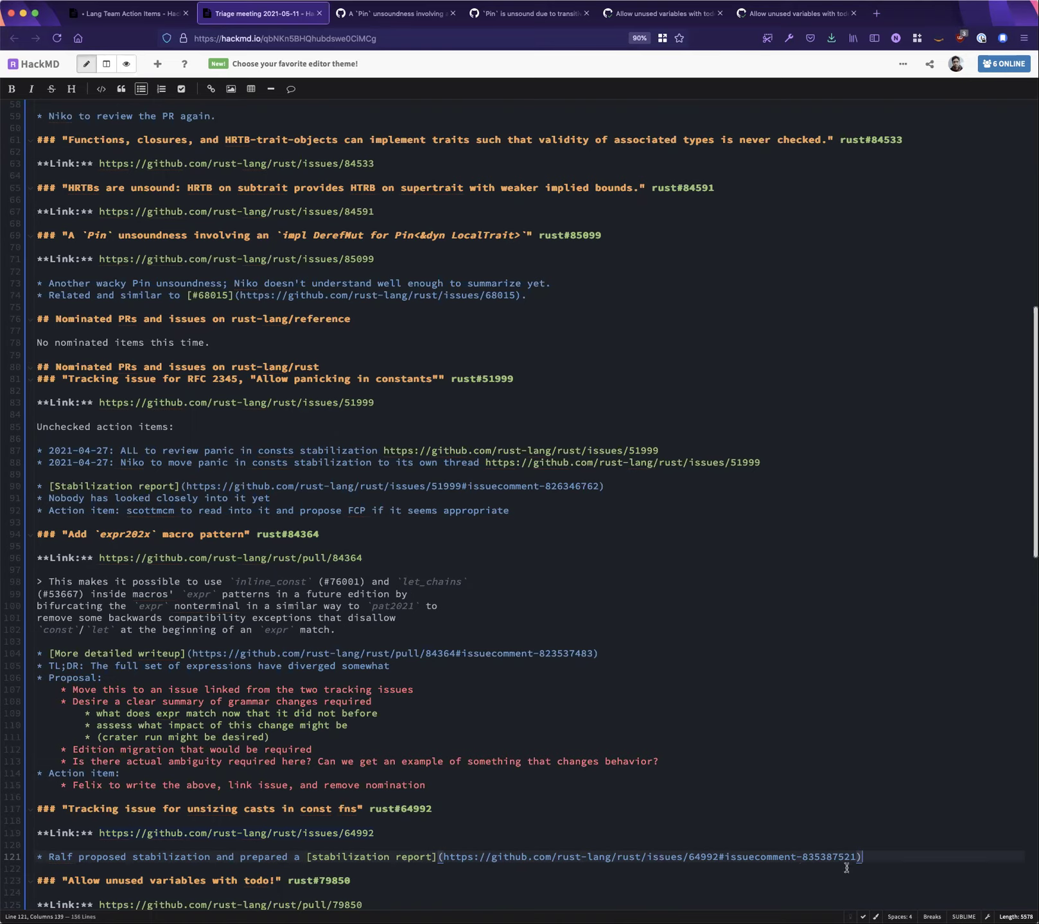
key(Return)
key(Return)
text(```rust)
key(Return)
text(const fn test() {     let _x = NonNull::<[i32; 0]>::dangling() as NonNull<[i32]>; })
Insert an "Example:" line above the Rust code block, separated by blank lines
key(Up)
key(Up)
key(Up)
key(Up)
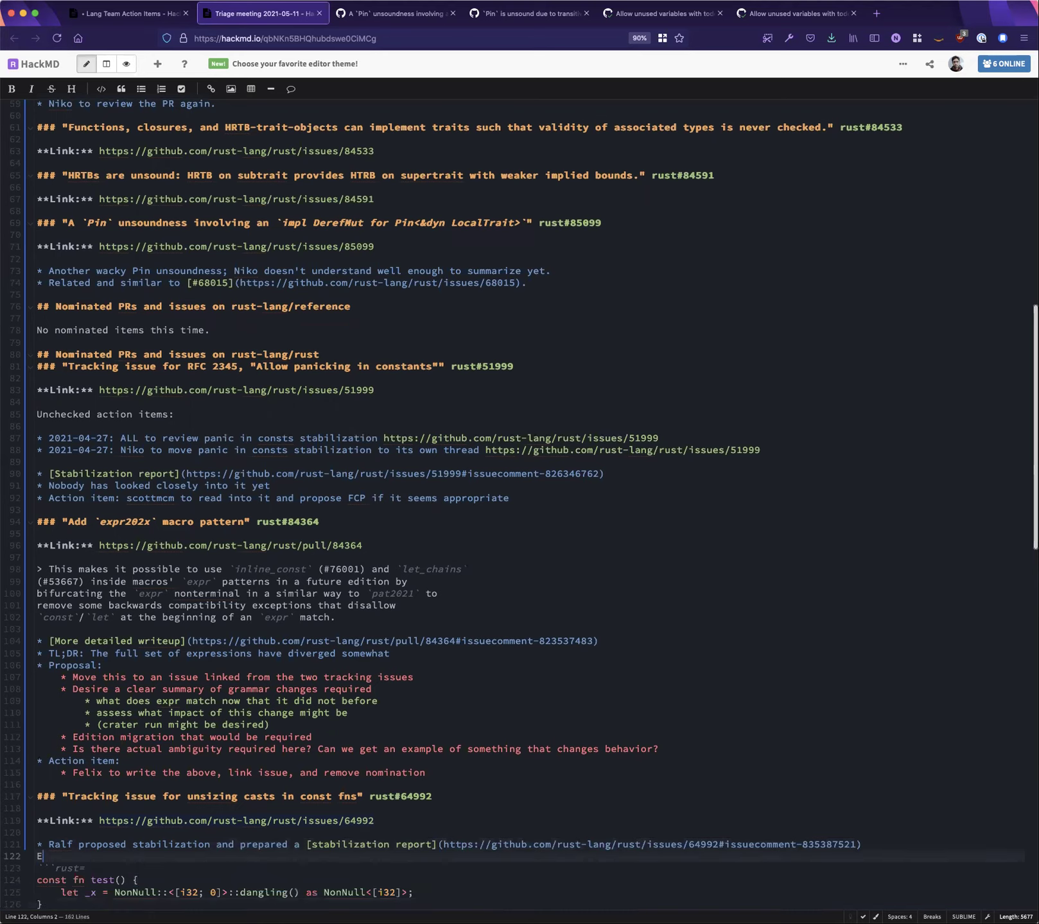
key(Return)
text(Example:)
key(Return)
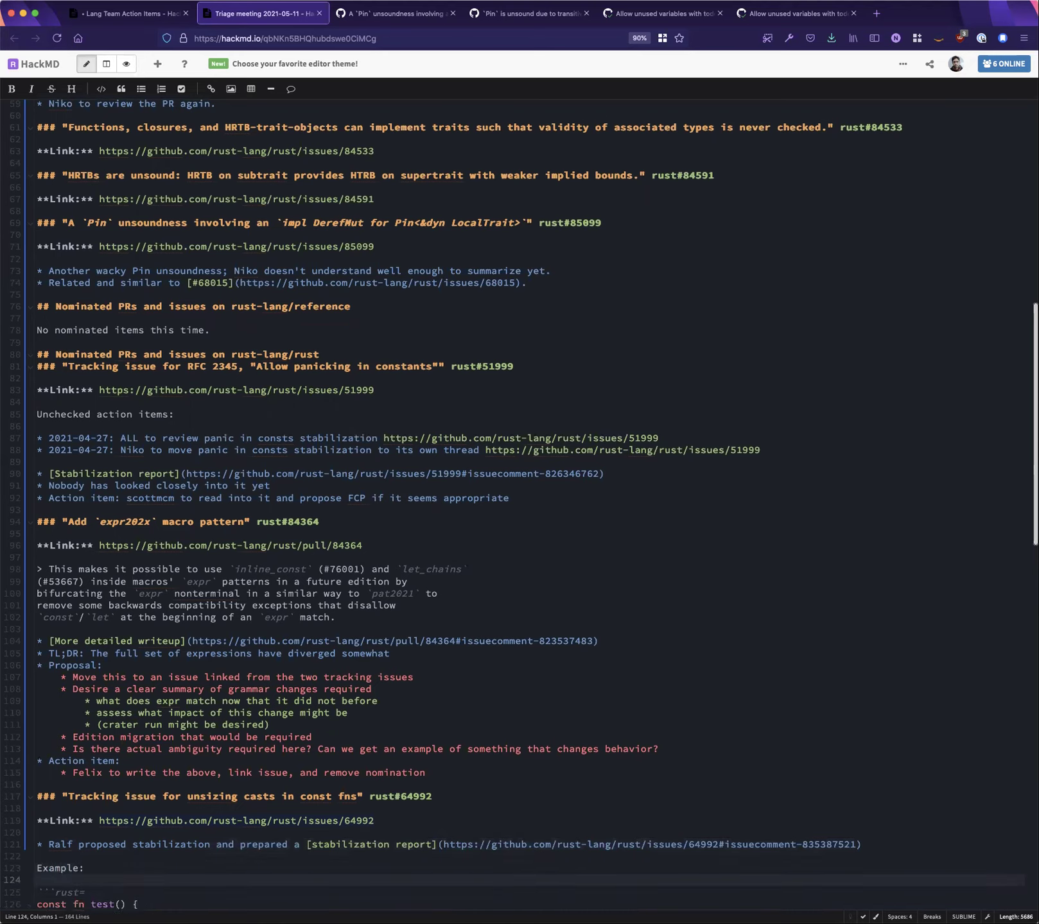
Start a bullet below the Rust code block with the capitalized word "Already"
scroll(185, 708, down, 5)
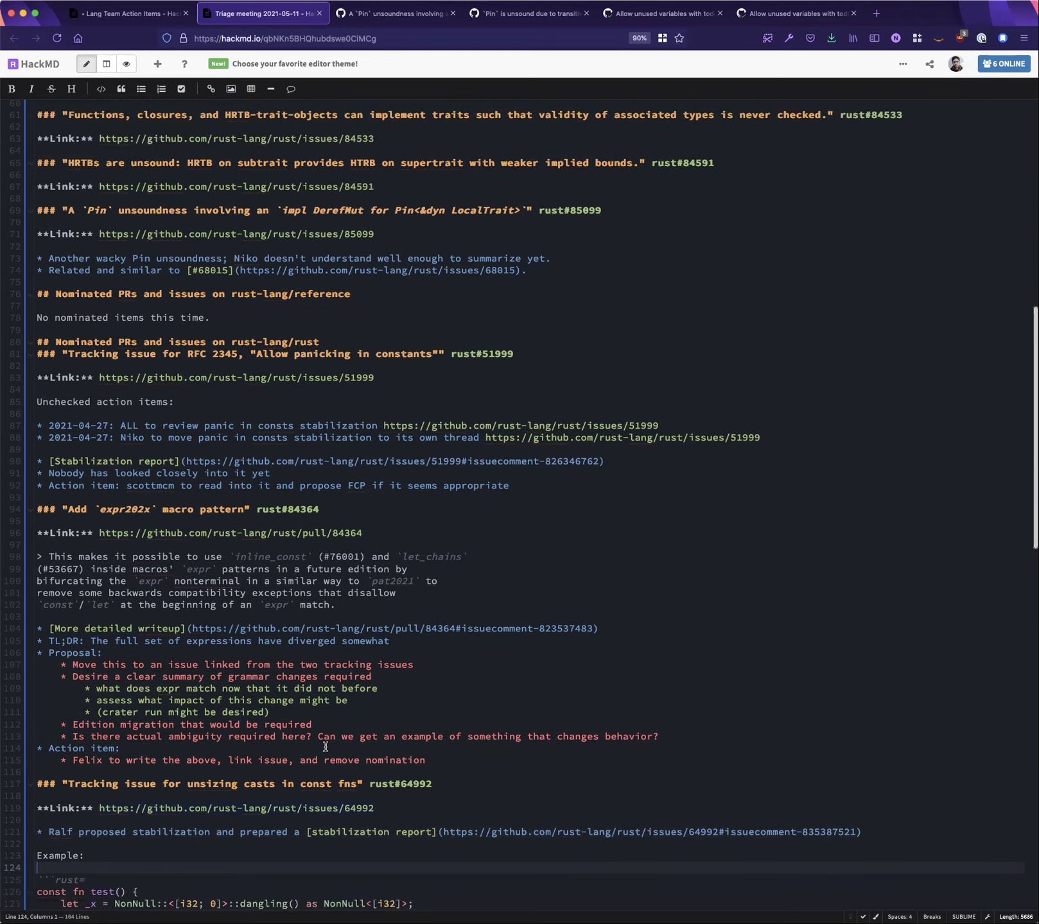
click(184, 708)
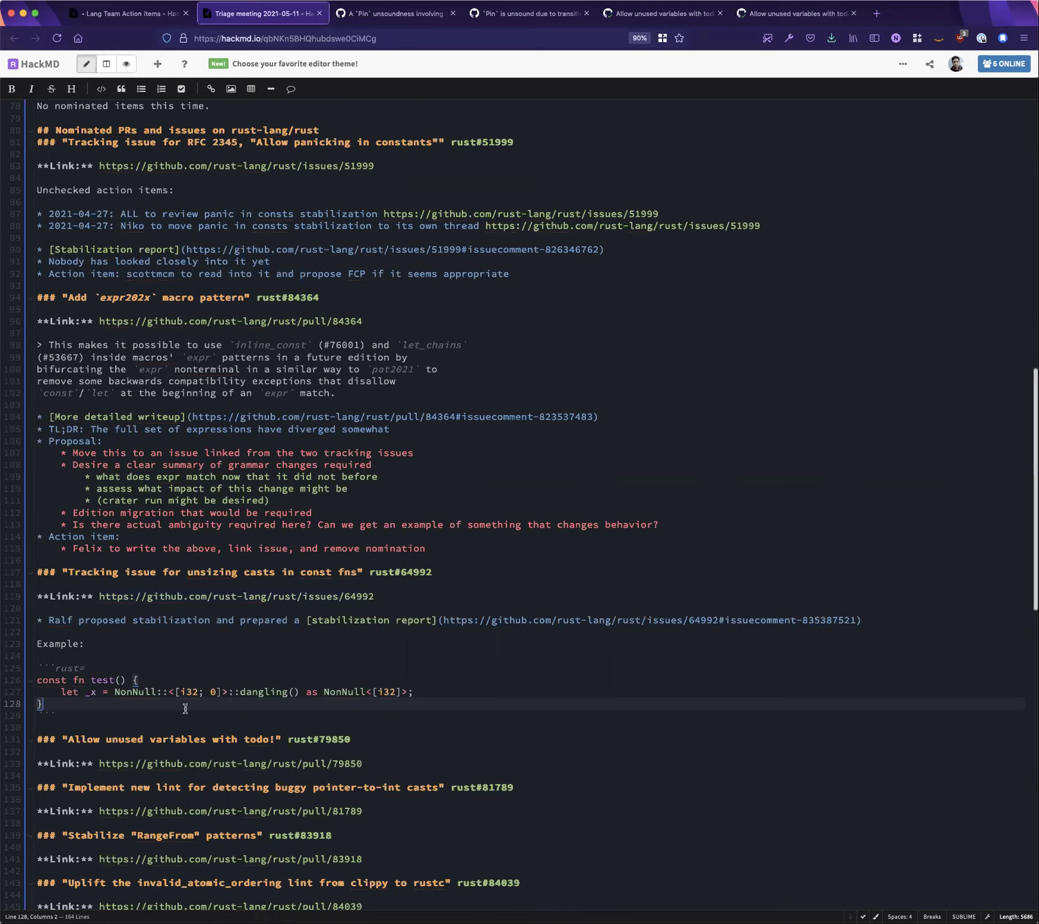
click(89, 726)
click(89, 719)
key(Return)
key(Return)
text(* already)
click(42, 739)
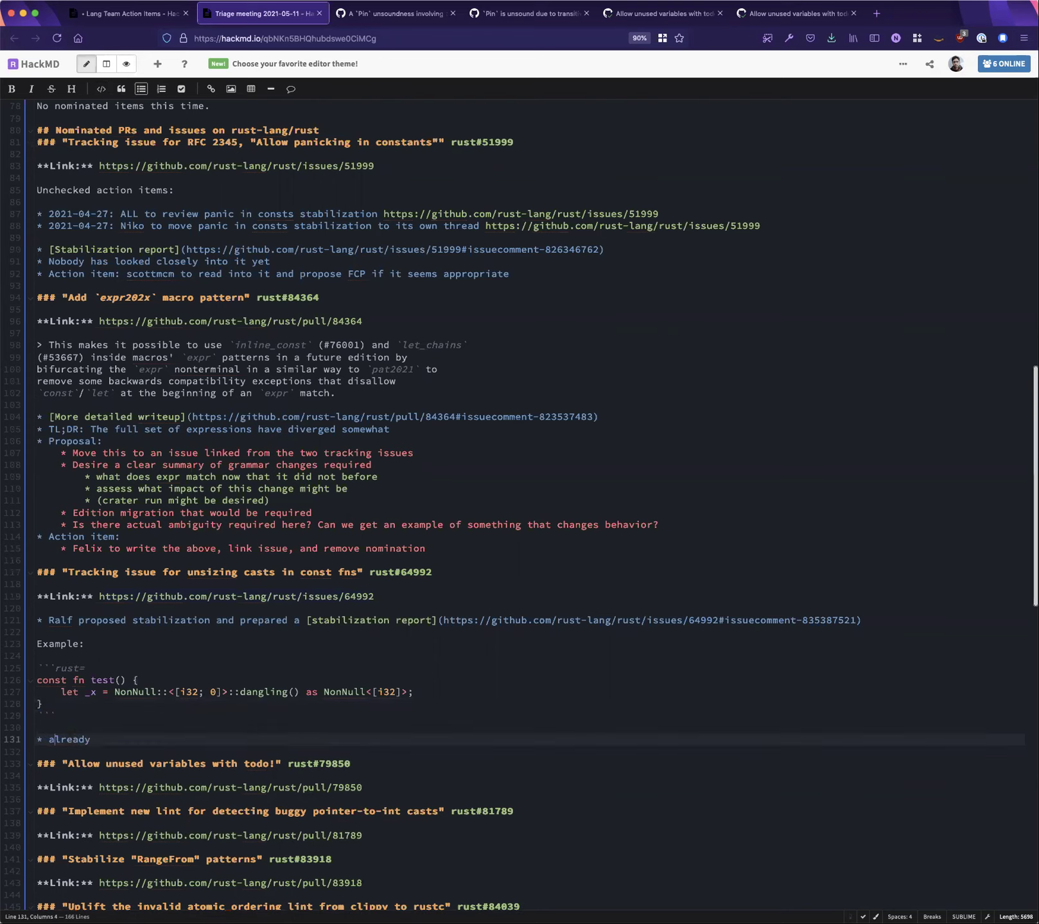
click(48, 739)
key(Delete)
text(A)
Complete the new bullet so it reads "Already stable in const item bodies"
key(End)
text(stable in const )
text(fn)
key(BackSpace)
key(BackSpace)
key(BackSpace)
text(item bodies)
Add another bullet reading "Somebody to fcp merge -- on the PR #85078"
key(Return)
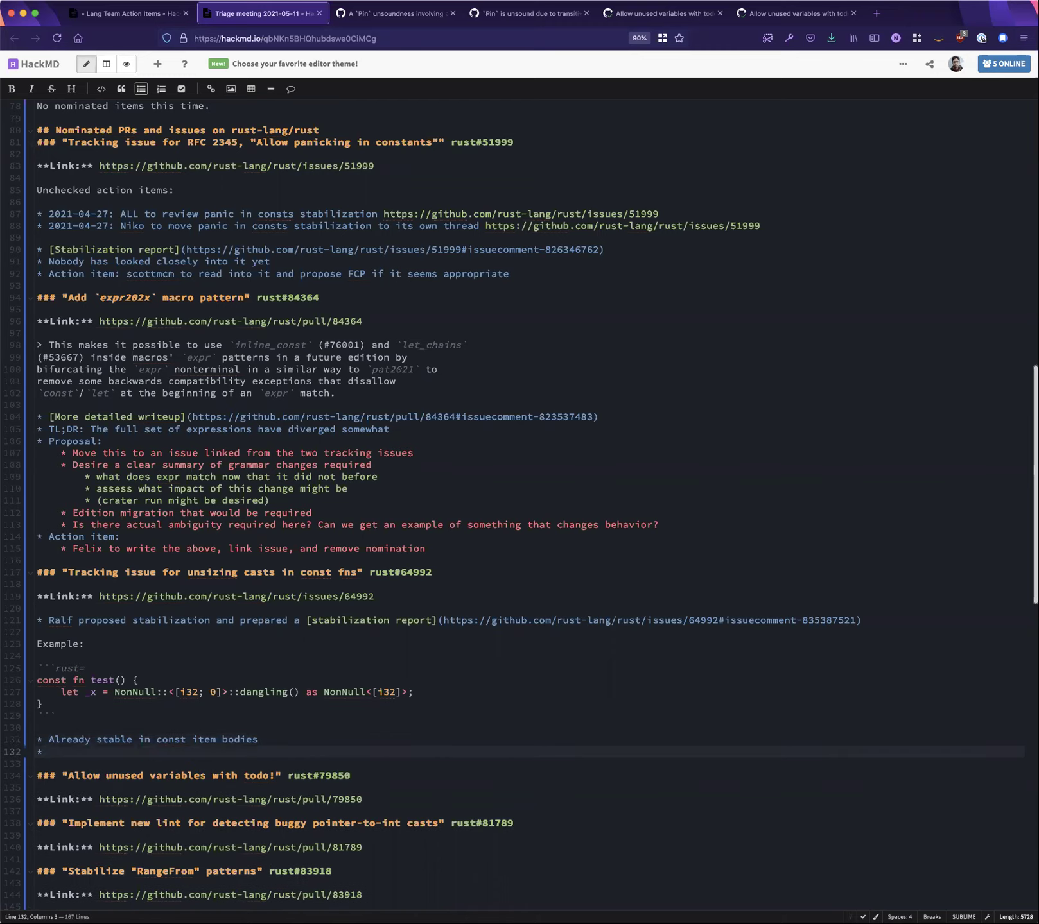
text(Somebody to fcp merge -- on the PR)
key(super+Tab)
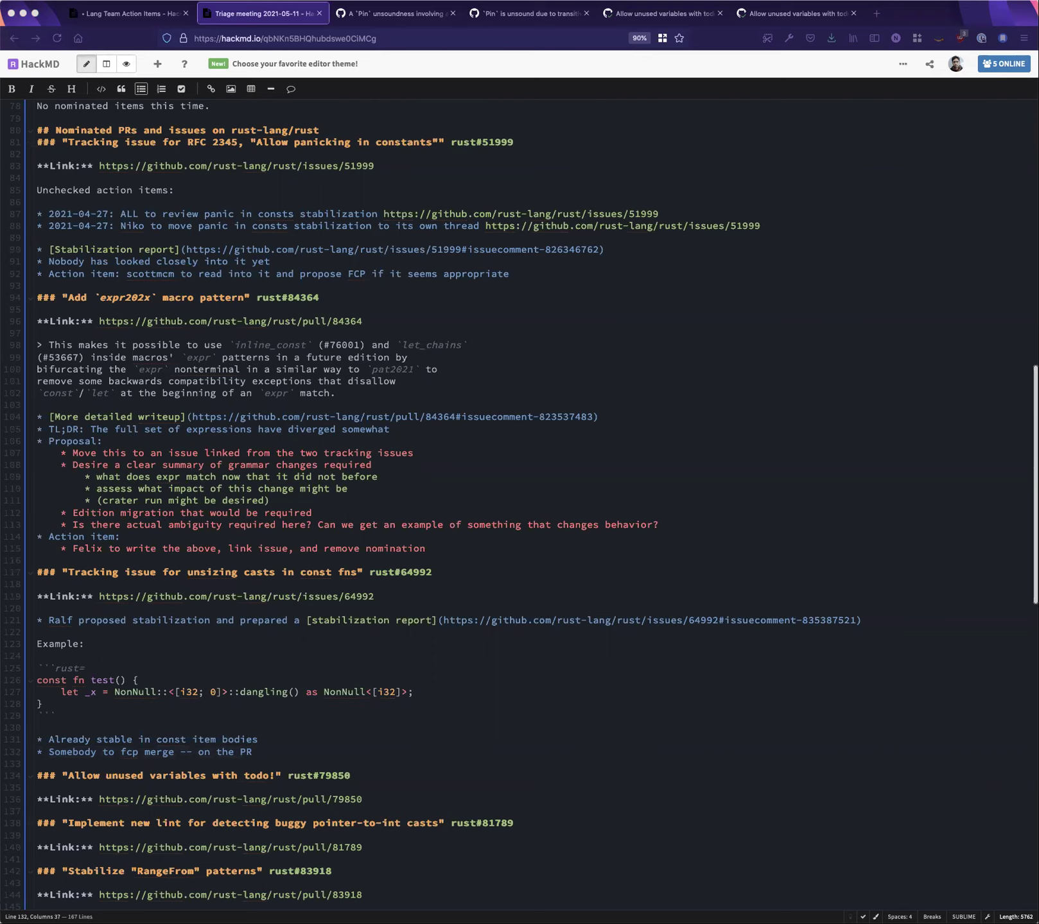
click(304, 754)
text(#85078)
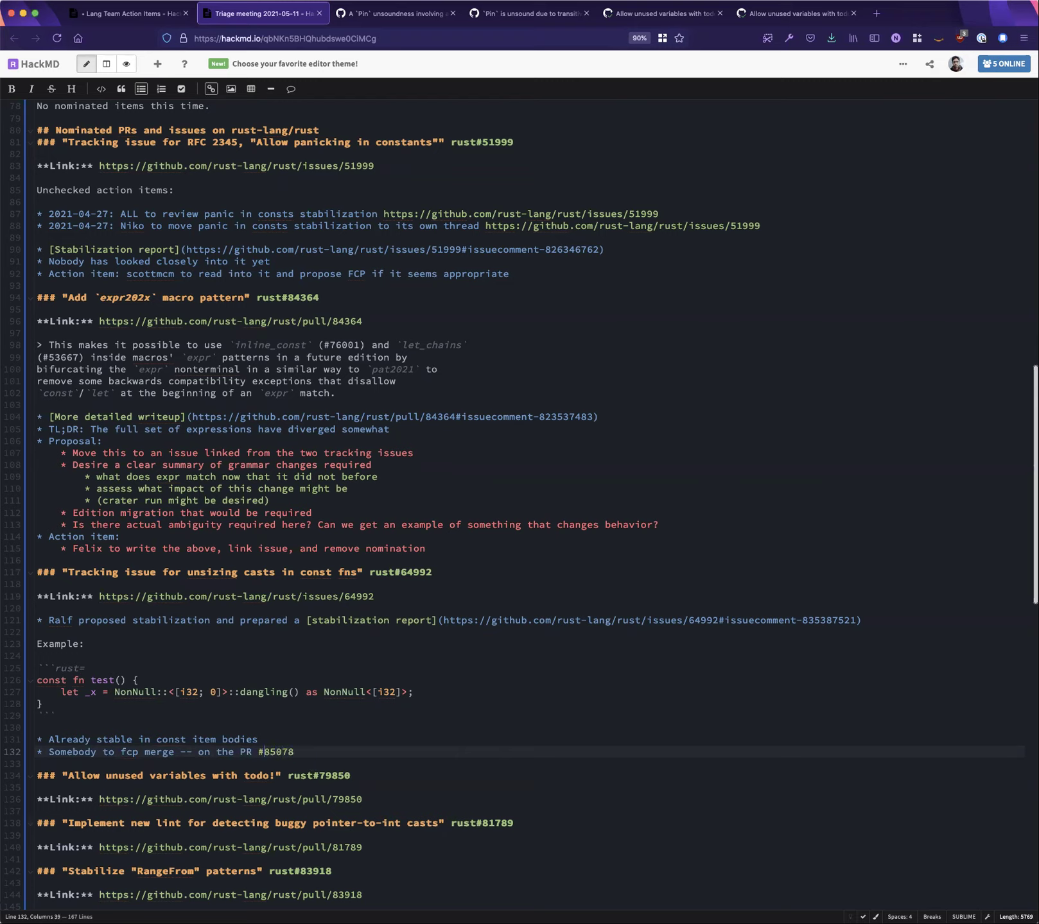
click(241, 751)
text([)
key(End)
text(]()
text(https://github.com/rust-lang/rust/pull/85078)
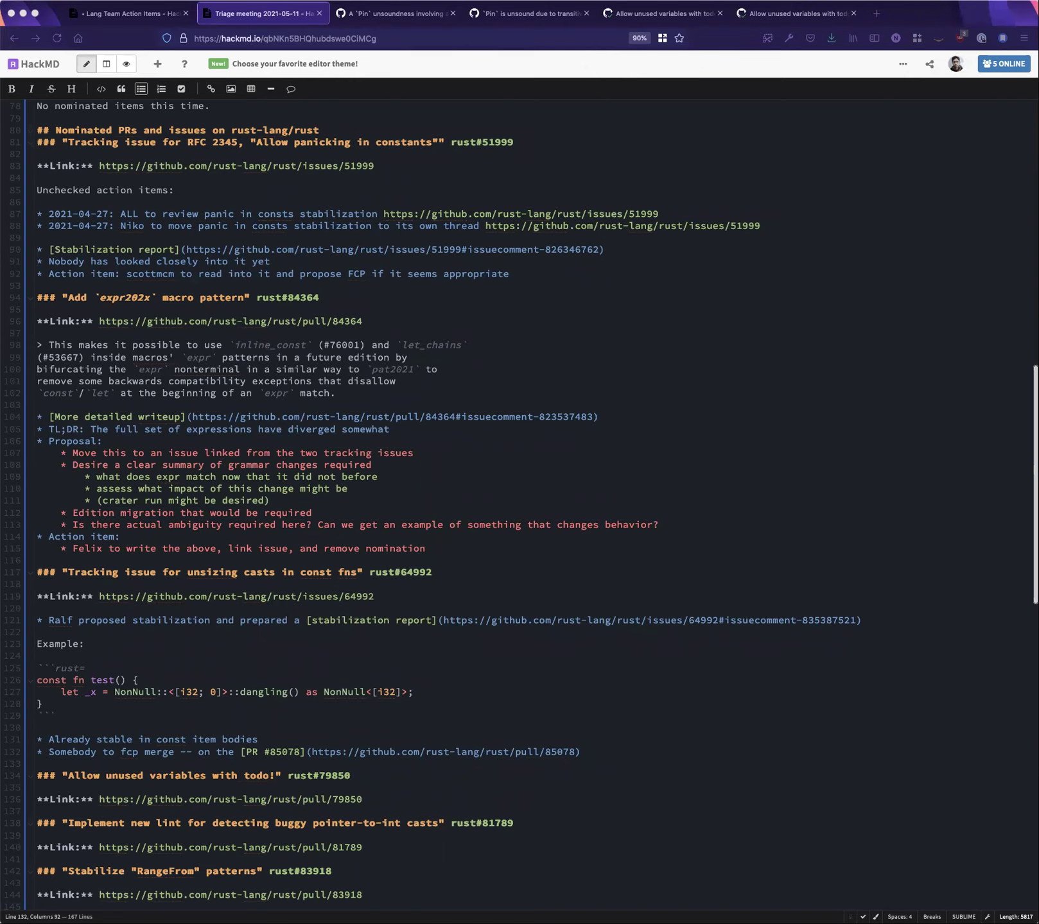
key(super+Tab)
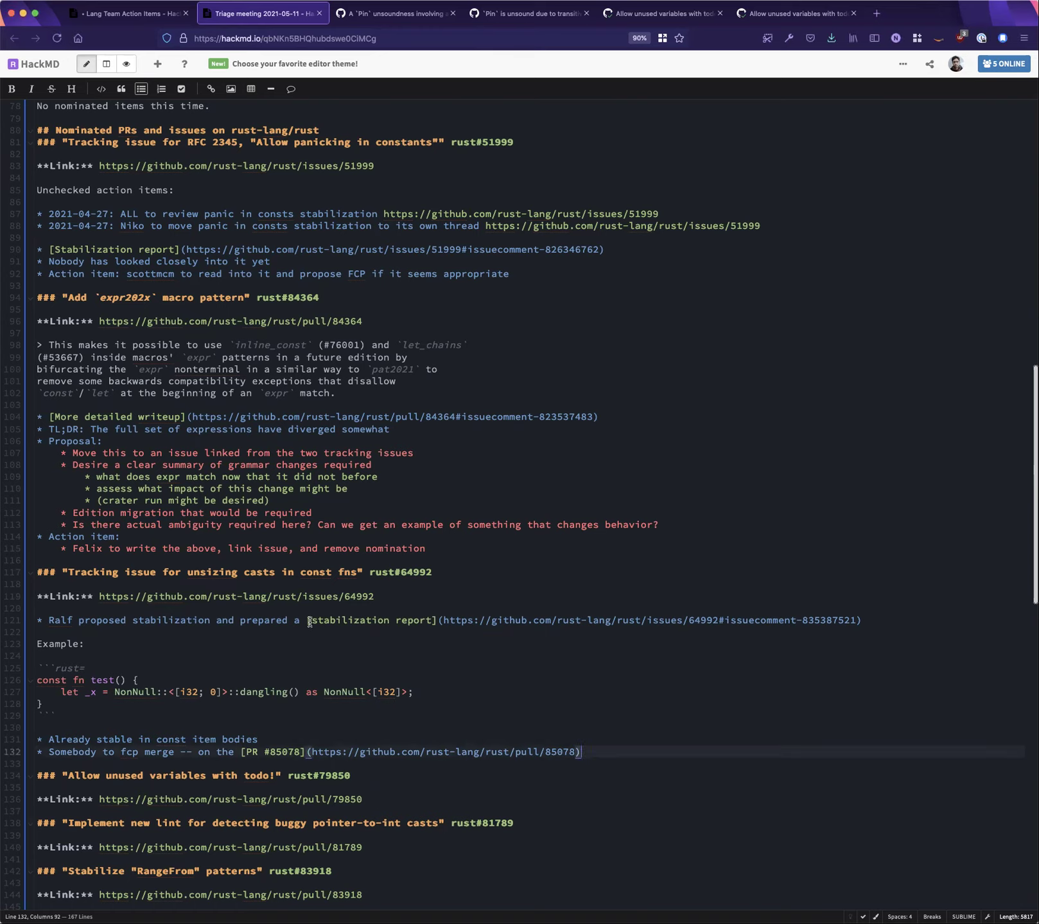
triple_click(301, 621)
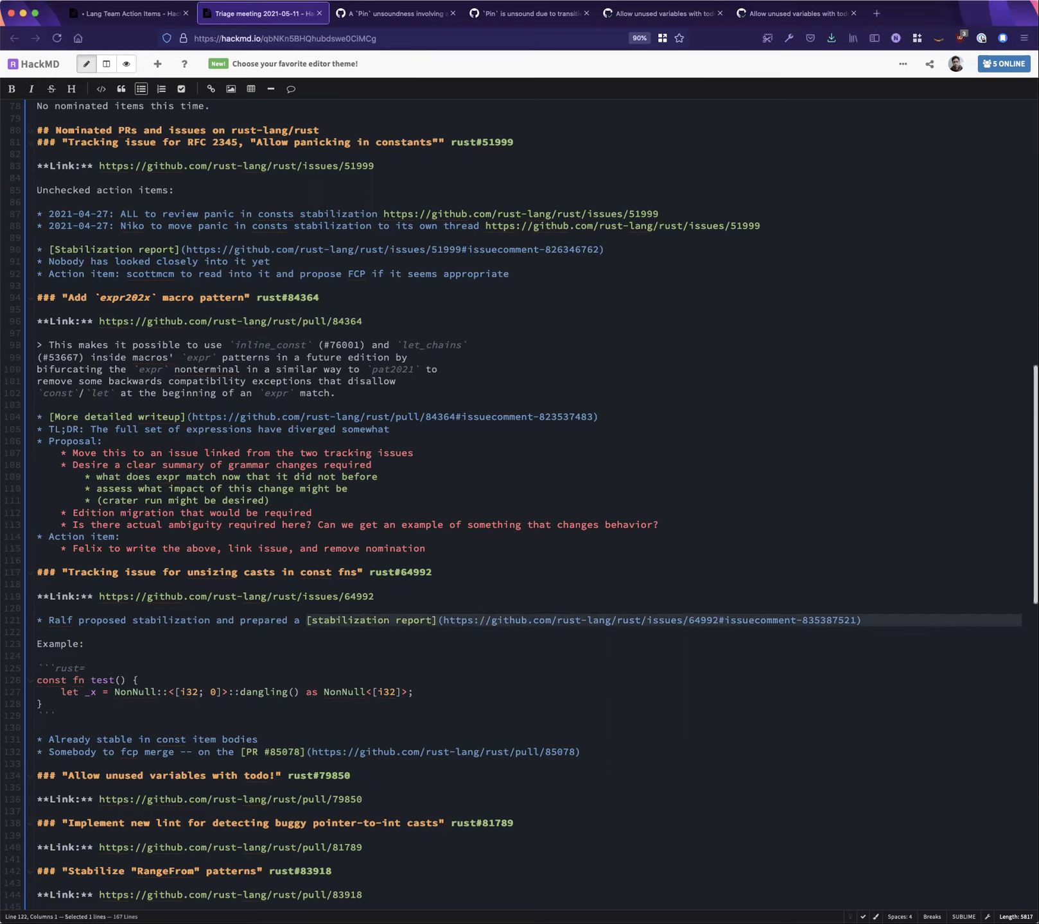
key(super+Tab)
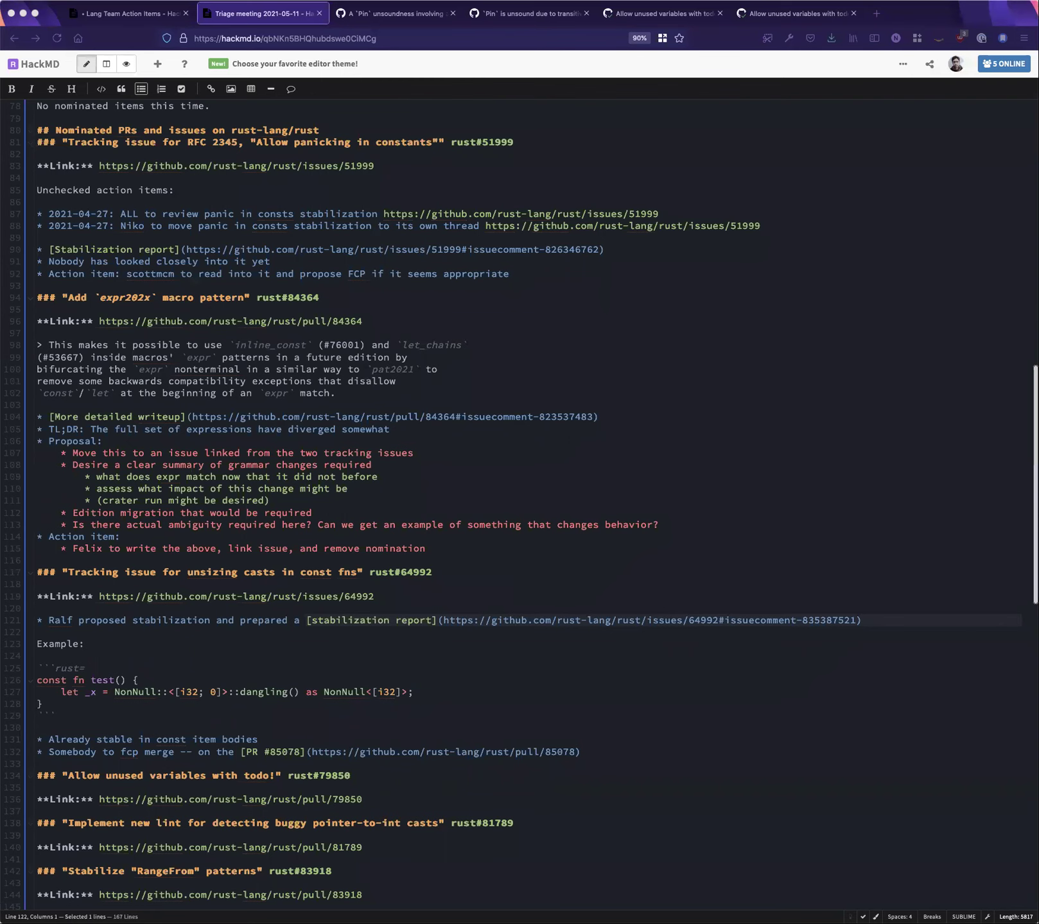
Remove the extra blank line below the 2021-05-04 checkbox item under "Allow unused variables with todo!"
scroll(345, 766, down, 7)
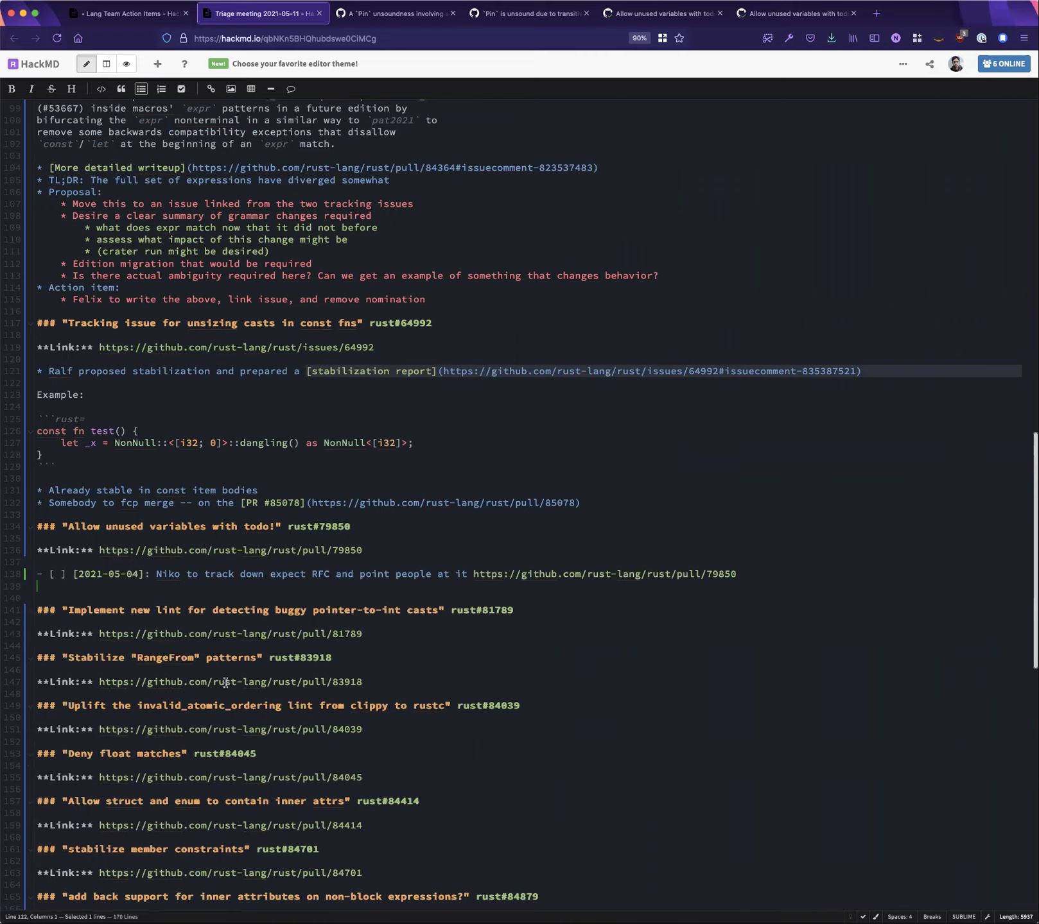
click(185, 596)
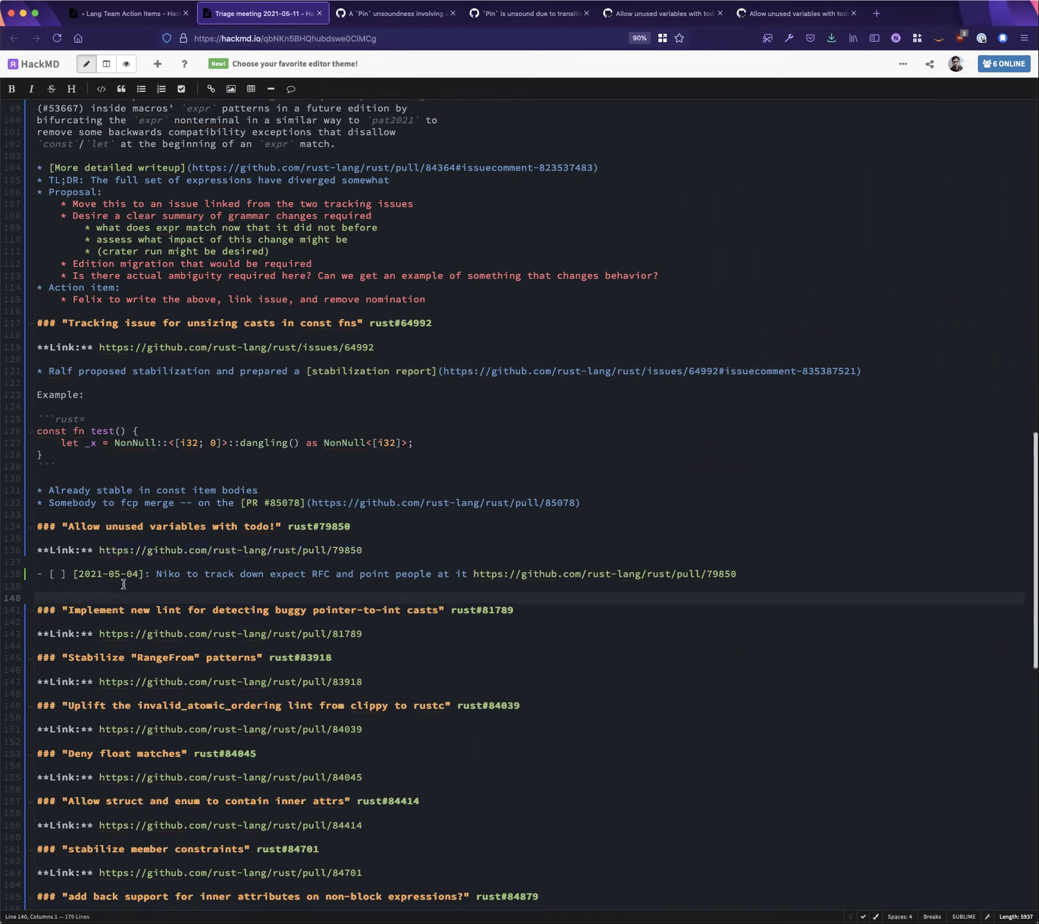
key(Up)
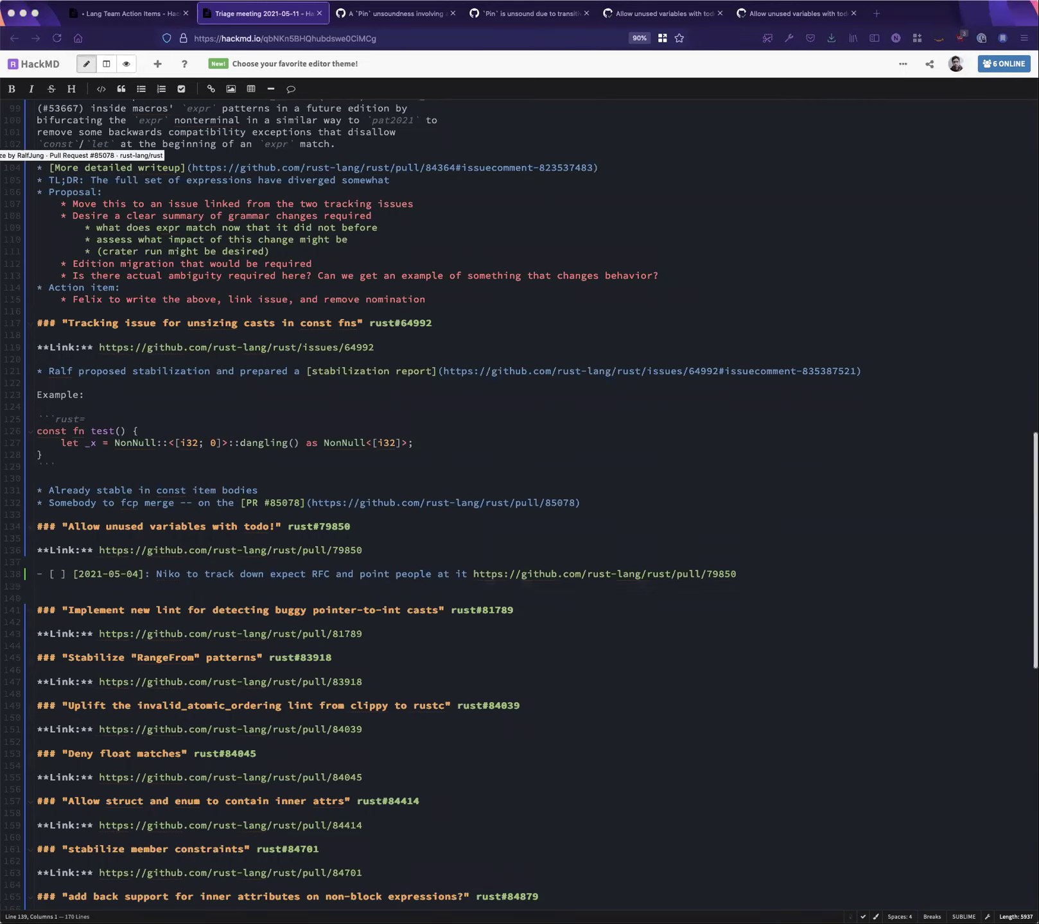
click(122, 640)
click(92, 589)
key(BackSpace)
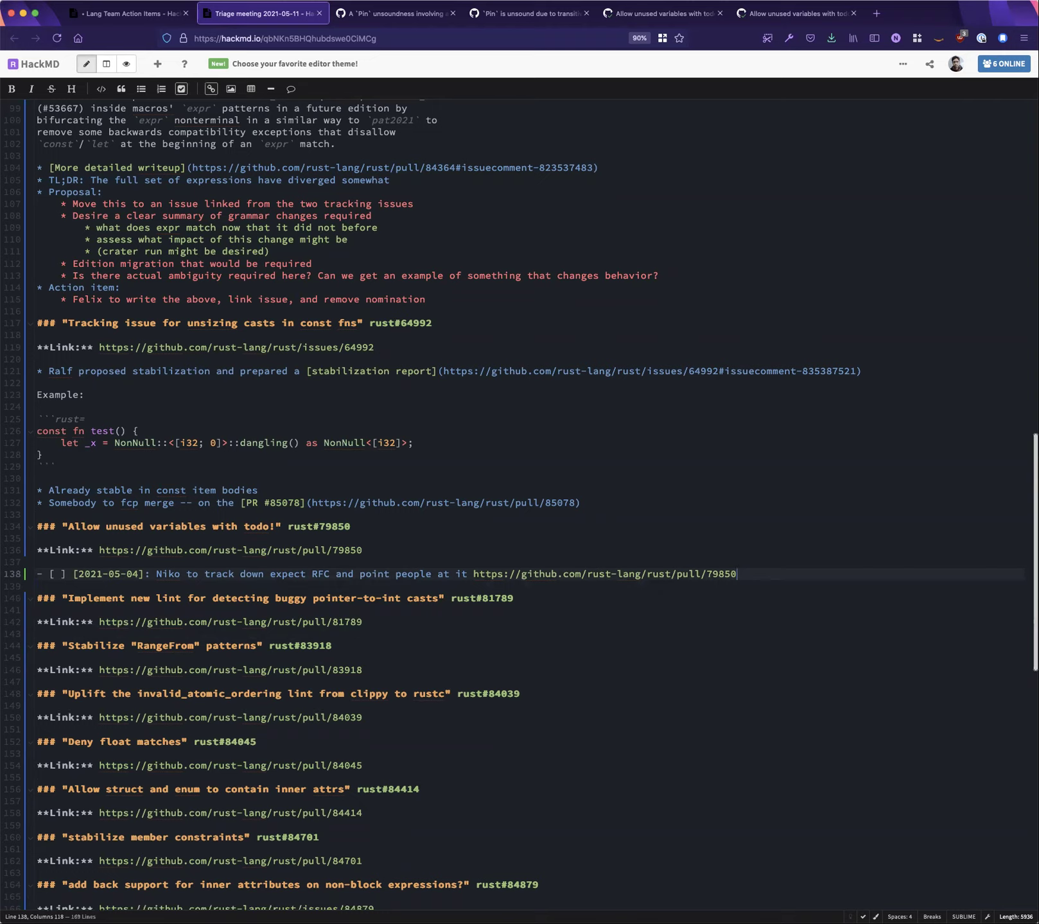
click(97, 551)
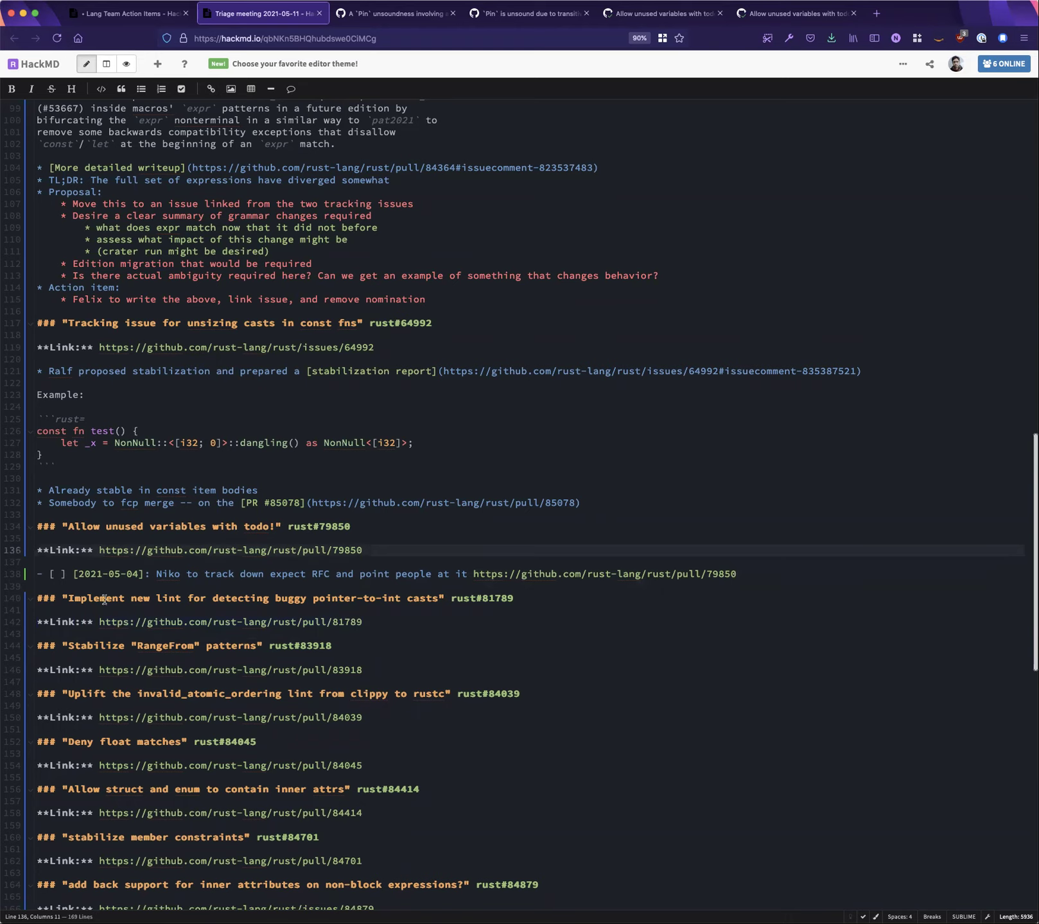
click(113, 636)
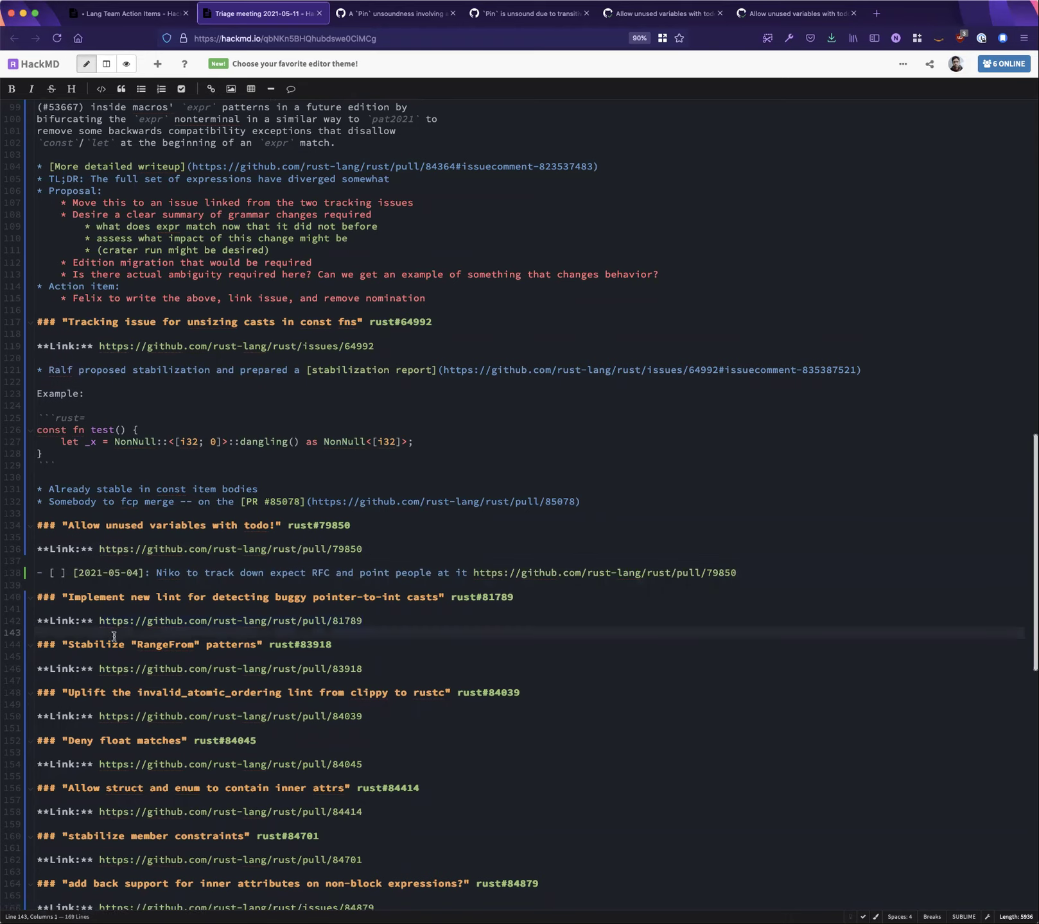
scroll(109, 558, down, 4)
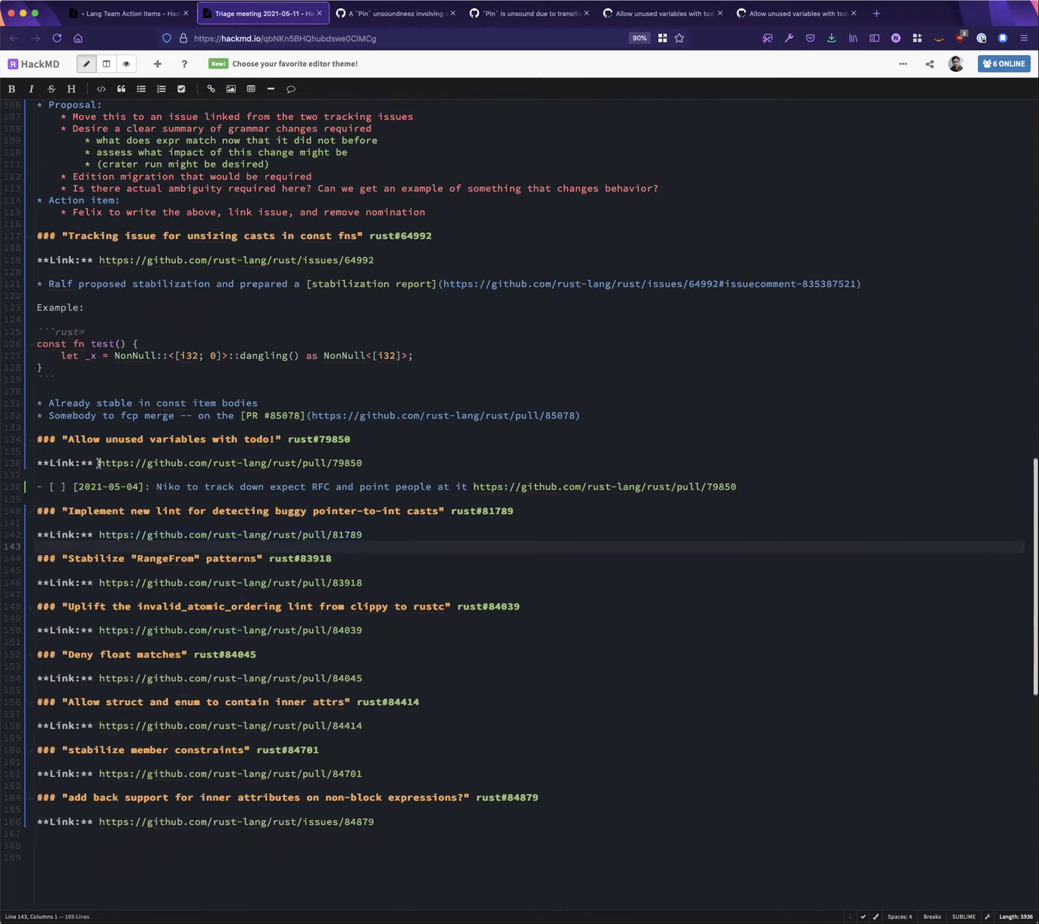
click(98, 463)
Add a bullet reading "no discussion this week." below the 2021-05-04 checkbox item of rust#79850
click(115, 501)
key(Return)
key(Return)
key(Up)
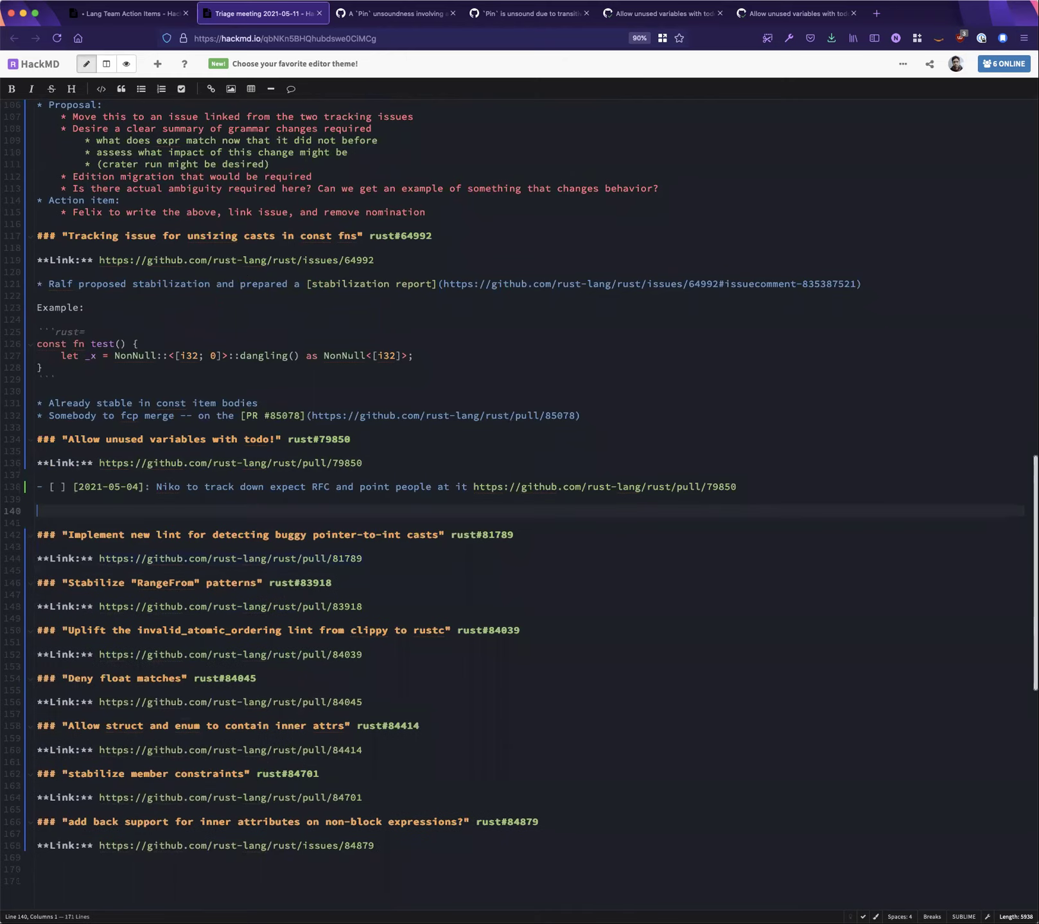
text(* no discussion thi week)
key(Left)
key(Left)
key(Left)
key(Left)
key(Left)
text(s)
key(super+Right)
text(.)
Capitalize the start of the discussion bullet to "No" and remove the blank line above it
click(54, 511)
key(BackSpace)
text(N)
key(Home)
key(BackSpace)
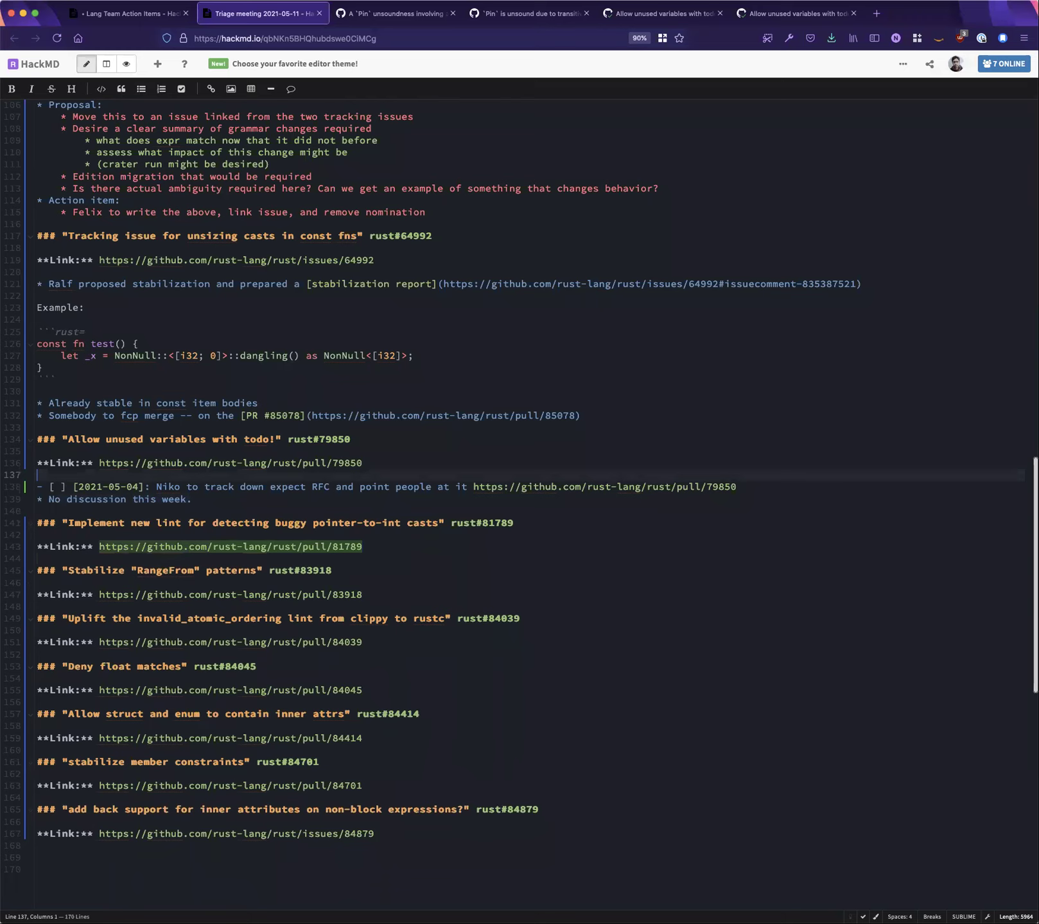
Insert a "Pending action item:" bullet above the 2021-05-04 checkbox item and nest that item under it with an asterisk marker
key(Up)
key(Return)
key(Up)
text(* Pending action item:)
key(Down)
key(Tab)
key(BackSpace)
text(*)
Extend the discussion bullet so it reads "No discussion this week, will remove nomination."
key(Down)
key(End)
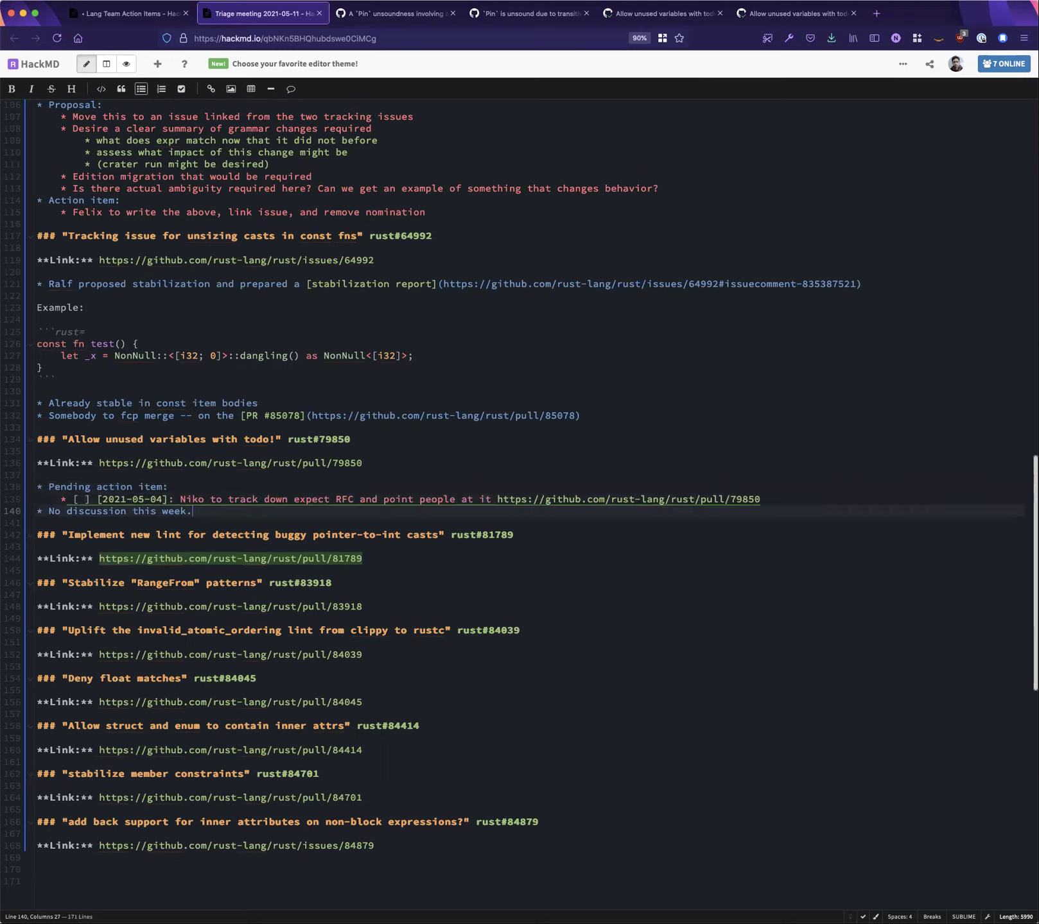
key(BackSpace)
text(, will remove nomination.)
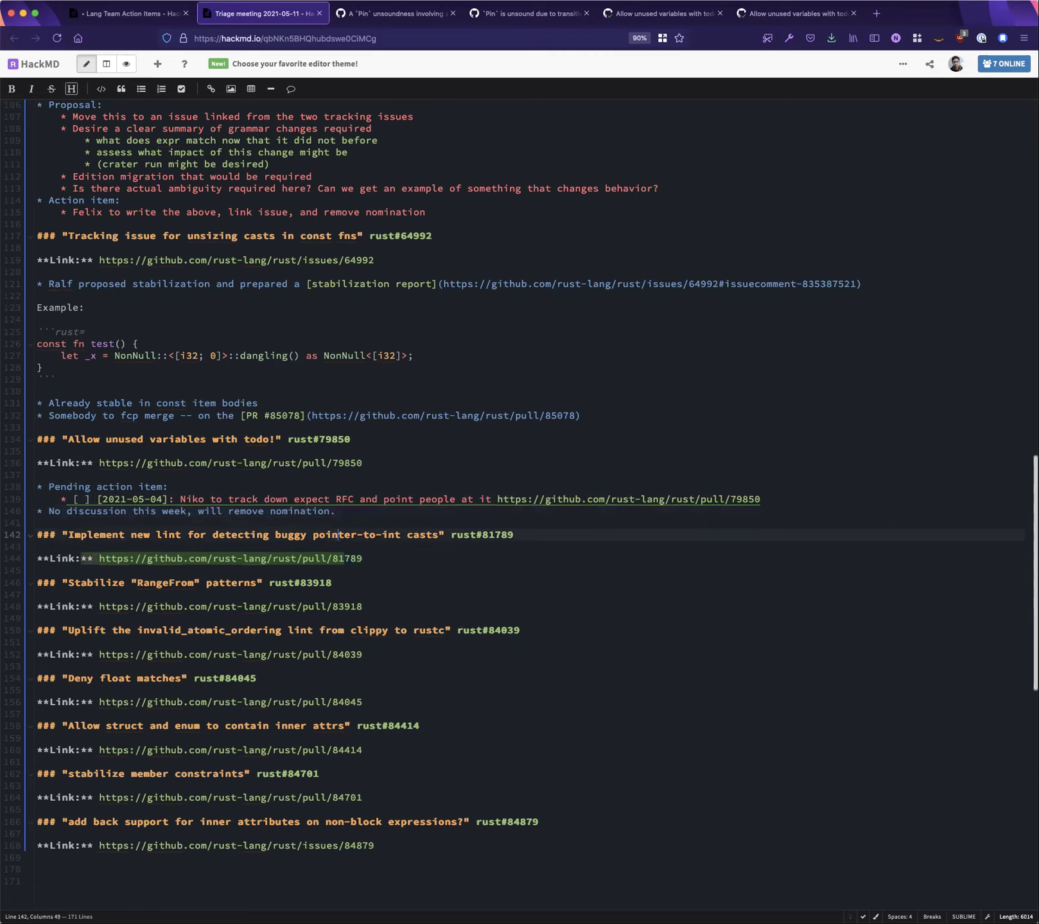
Add a bullet reading "Proposal last week:" below the link of the rust#81789 item
click(334, 559)
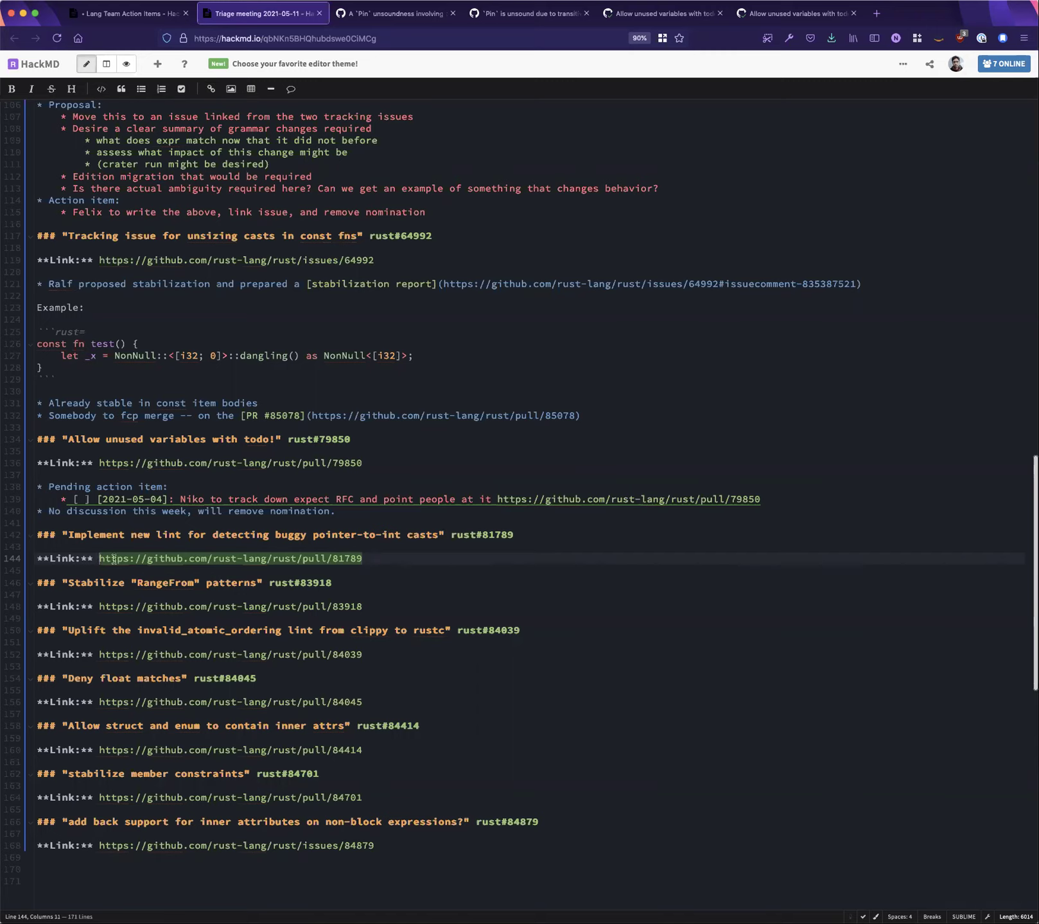
drag(100, 559, 368, 554)
click(378, 554)
key(Return)
key(Return)
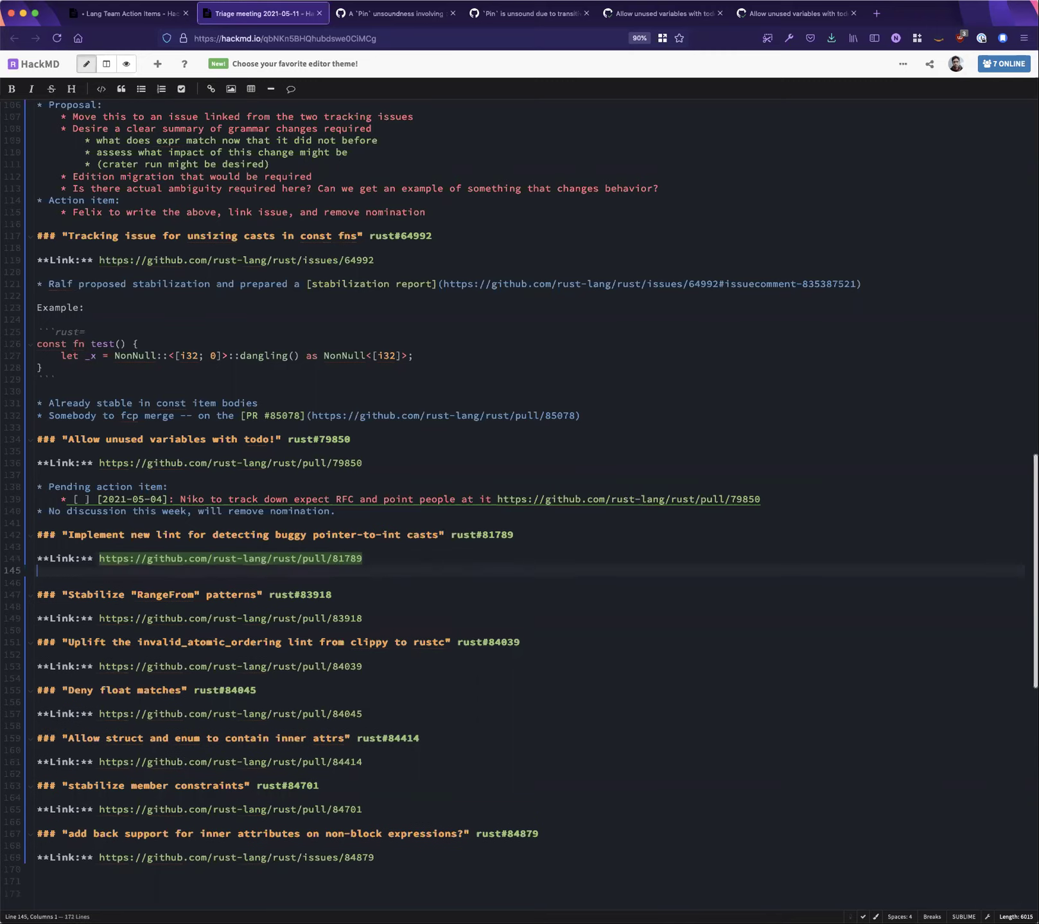
key(BackSpace)
text(8 Prop)
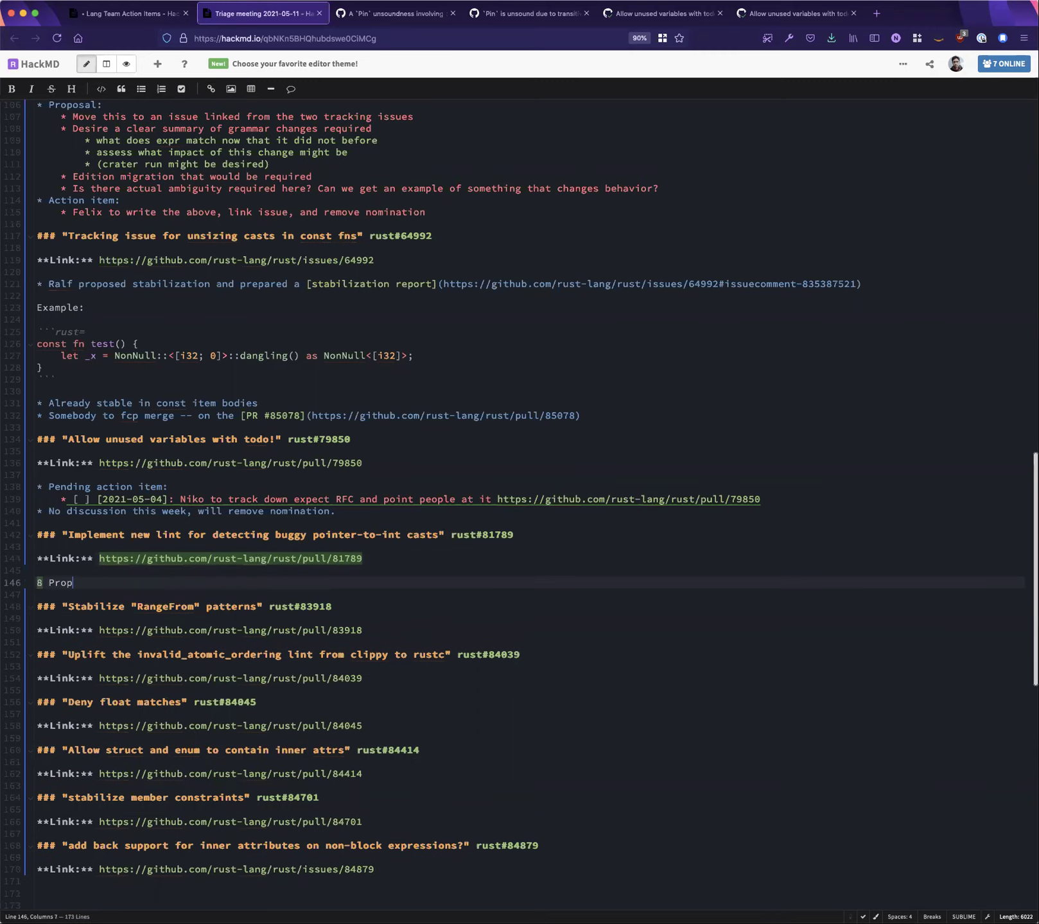
key(shift+Home)
text(* proposal)
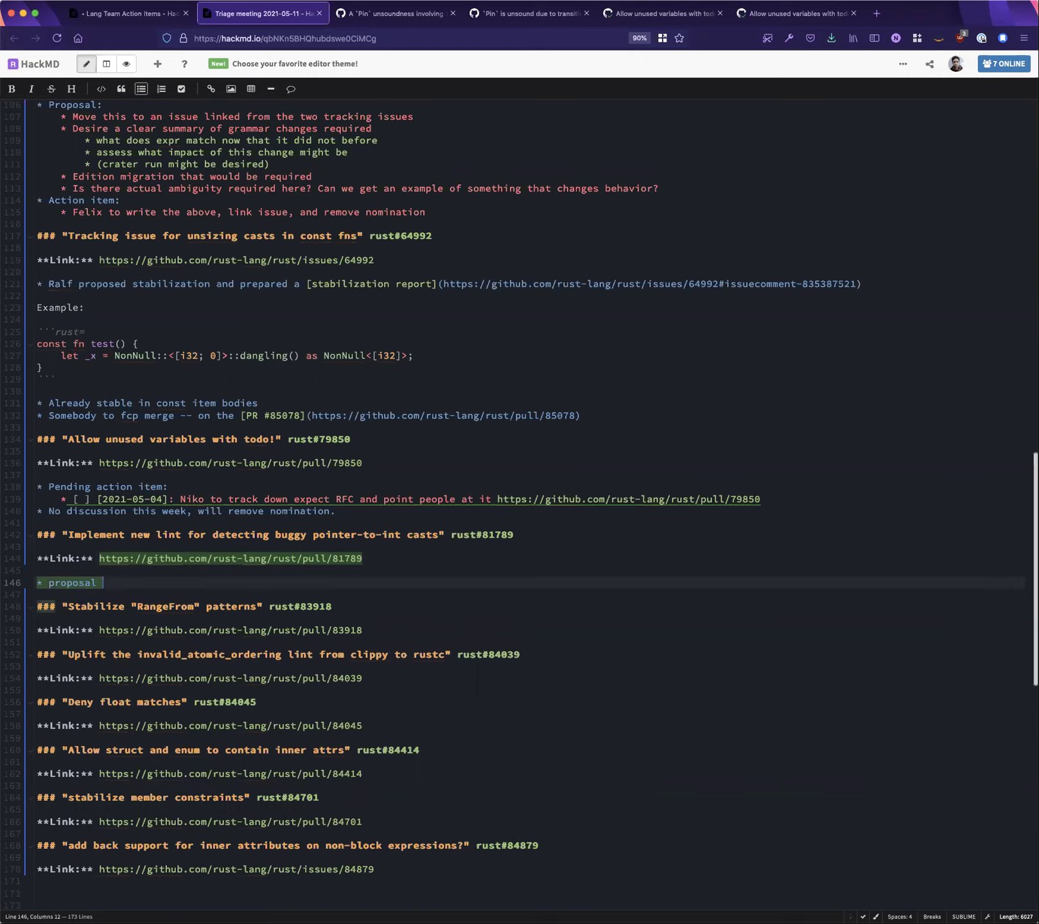
key(shift+Home)
text(* Proposal last week:)
key(Return)
Nest a bullet under it reading "don't claim to fix the original problem but still land this warning"
key(Tab)
text(don't cl)
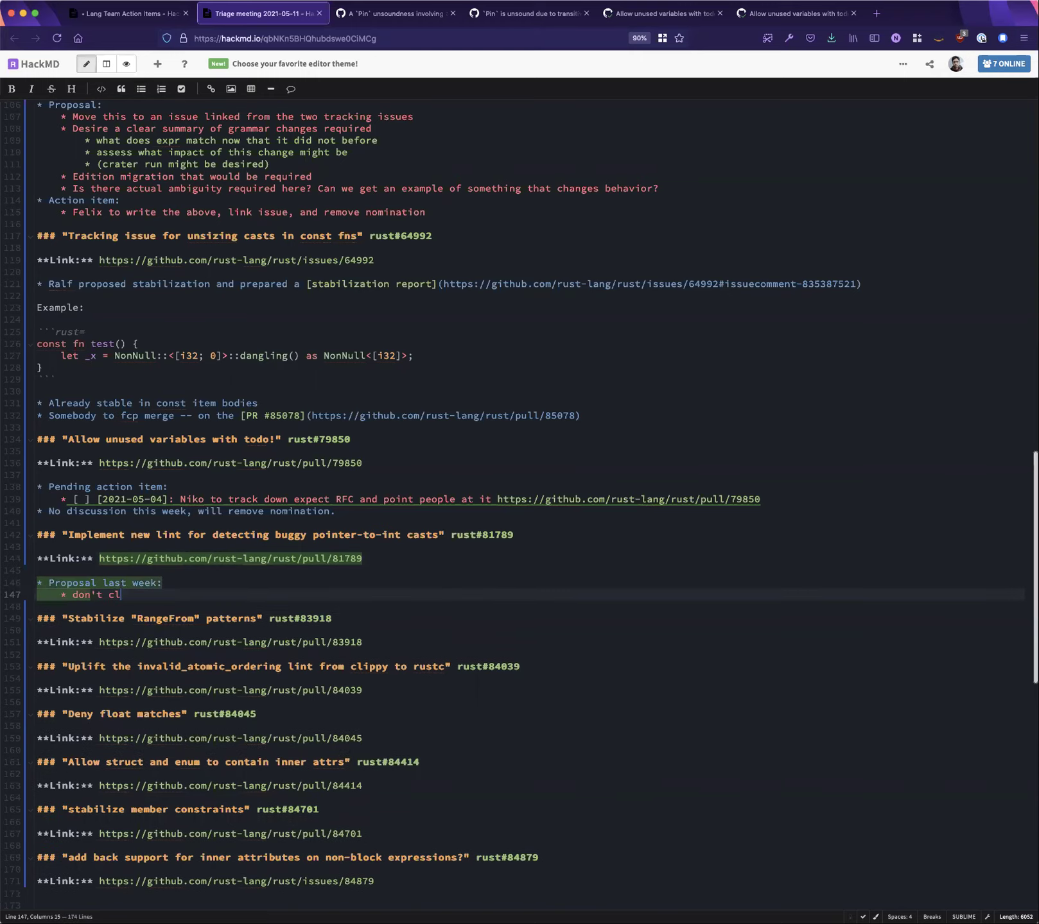
text(aim to fix the original problem but still land this )
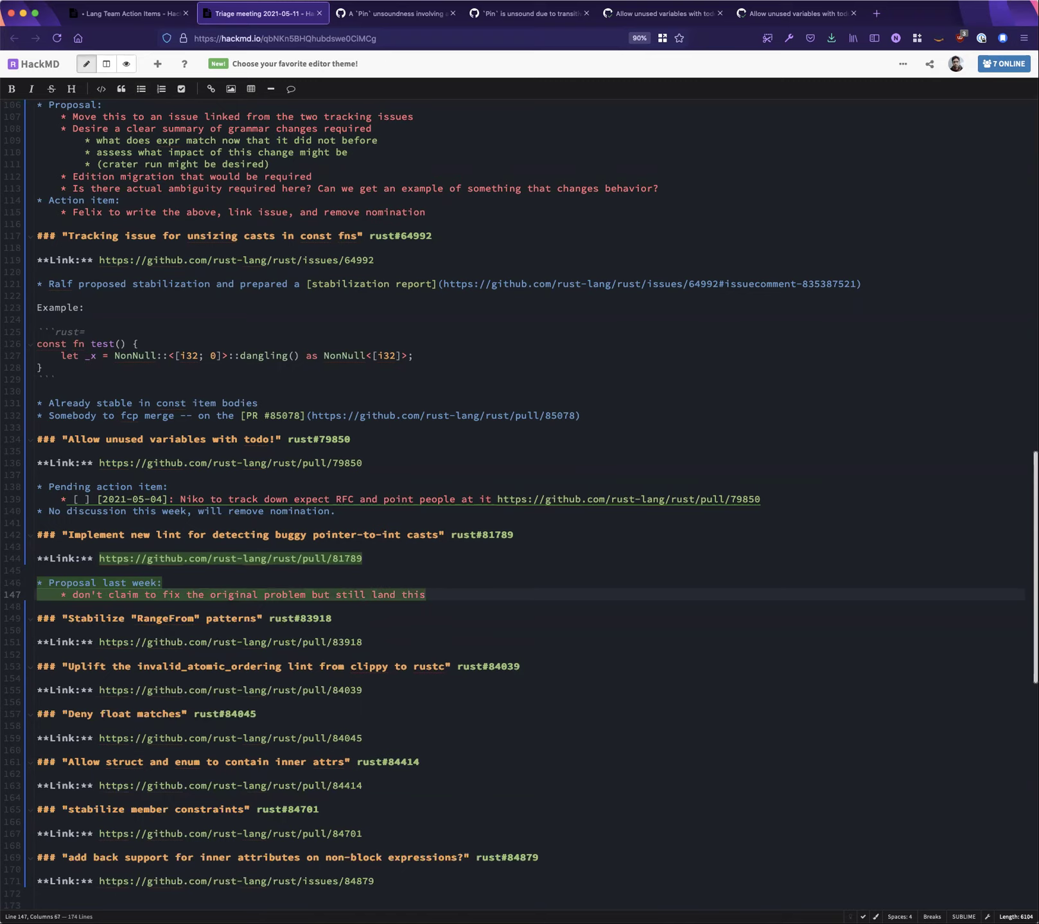
text(merge)
key(Return)
key(Up)
key(End)
key(BackSpace)
text(war)
key(BackSpace)
key(BackSpace)
key(BackSpace)
key(BackSpace)
key(BackSpace)
key(BackSpace)
key(BackSpace)
text(warning)
key(shift+Tab)
key(Tab)
Add a top-level bullet "Question now:" with a nested bullet "How valuable is this lint on its own?"
key(Down)
key(shift+Tab)
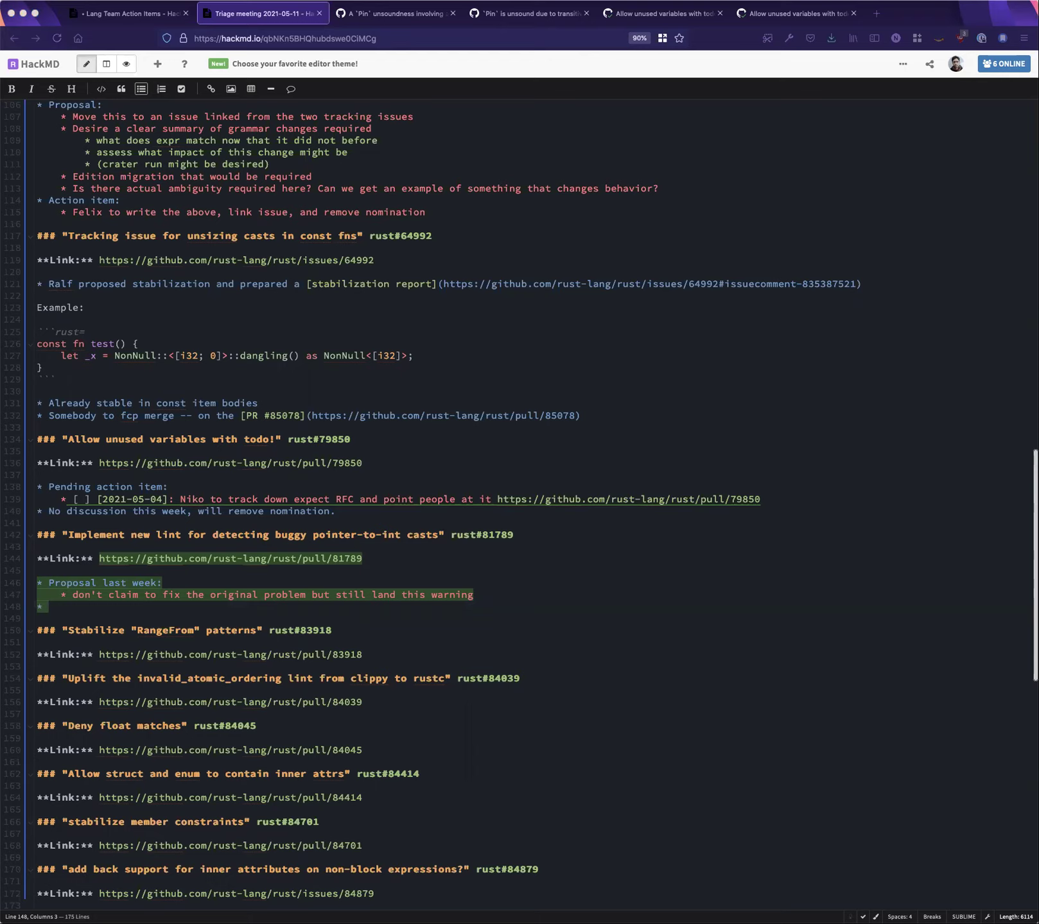
key(super+Tab)
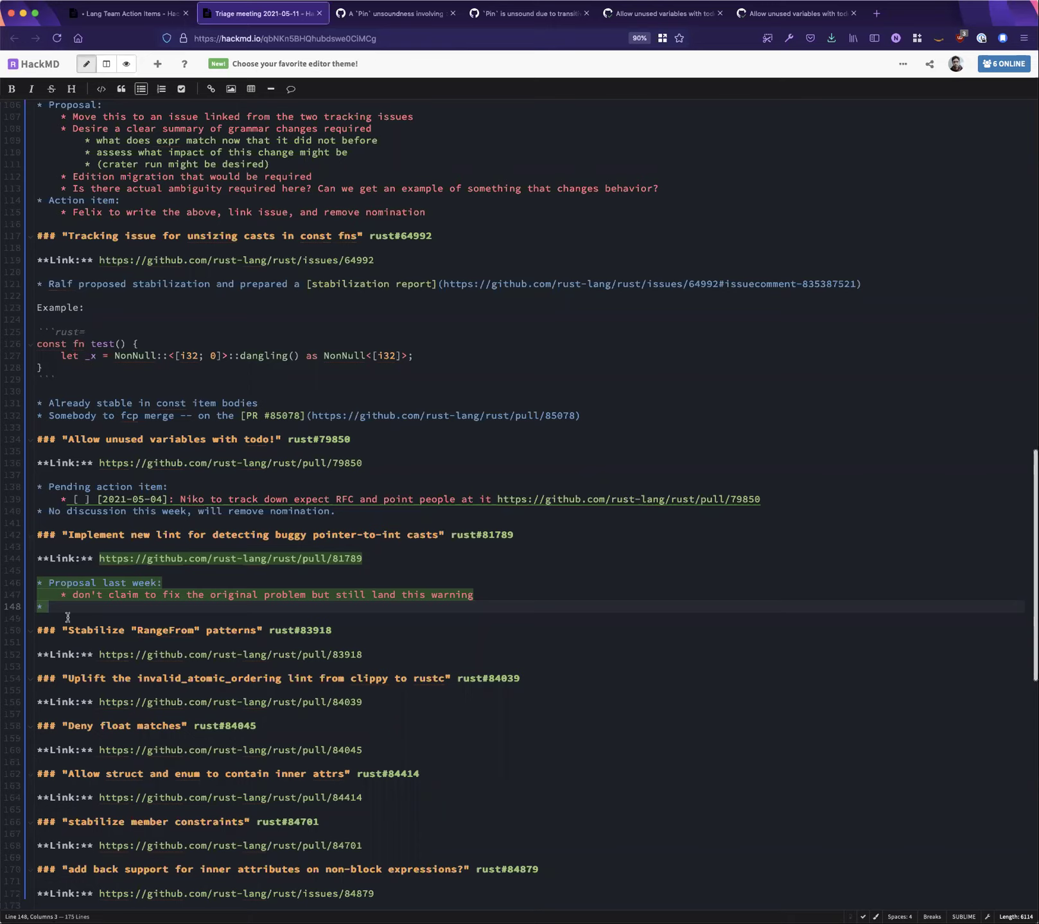
text(Question now:)
key(Return)
key(Tab)
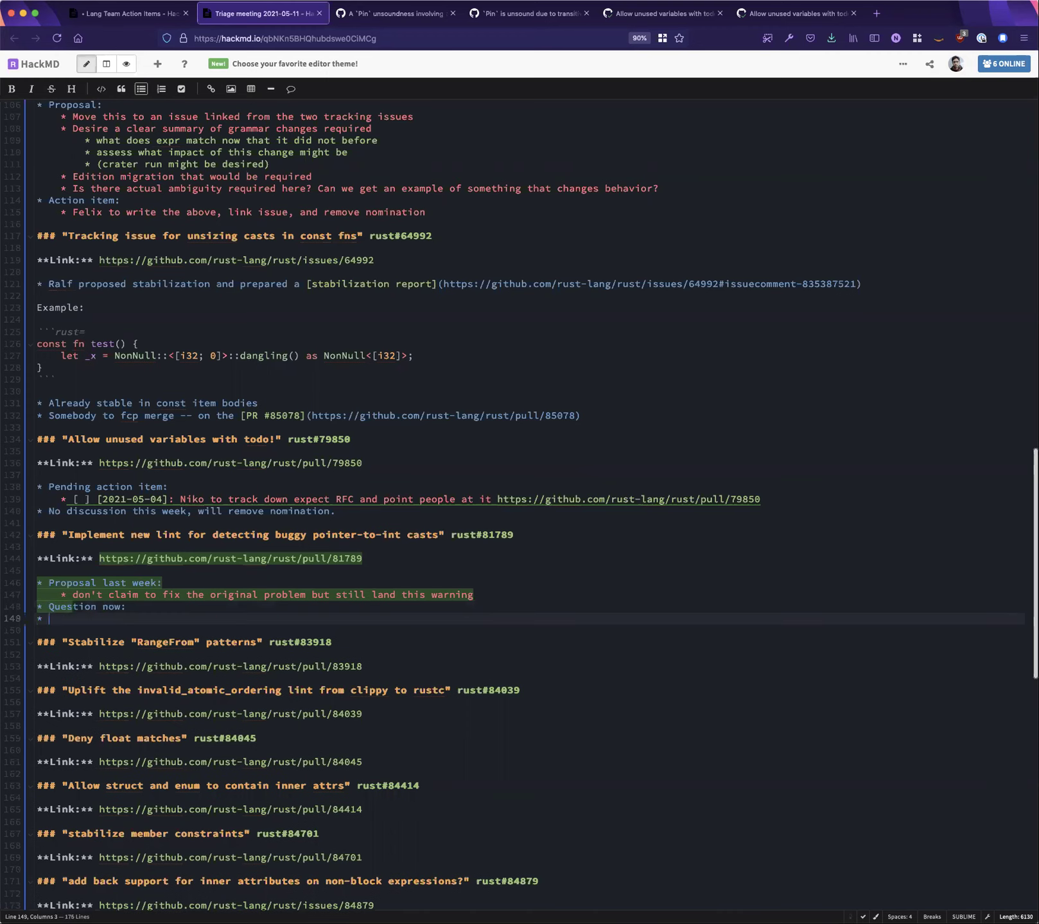
text(How valuable is this)
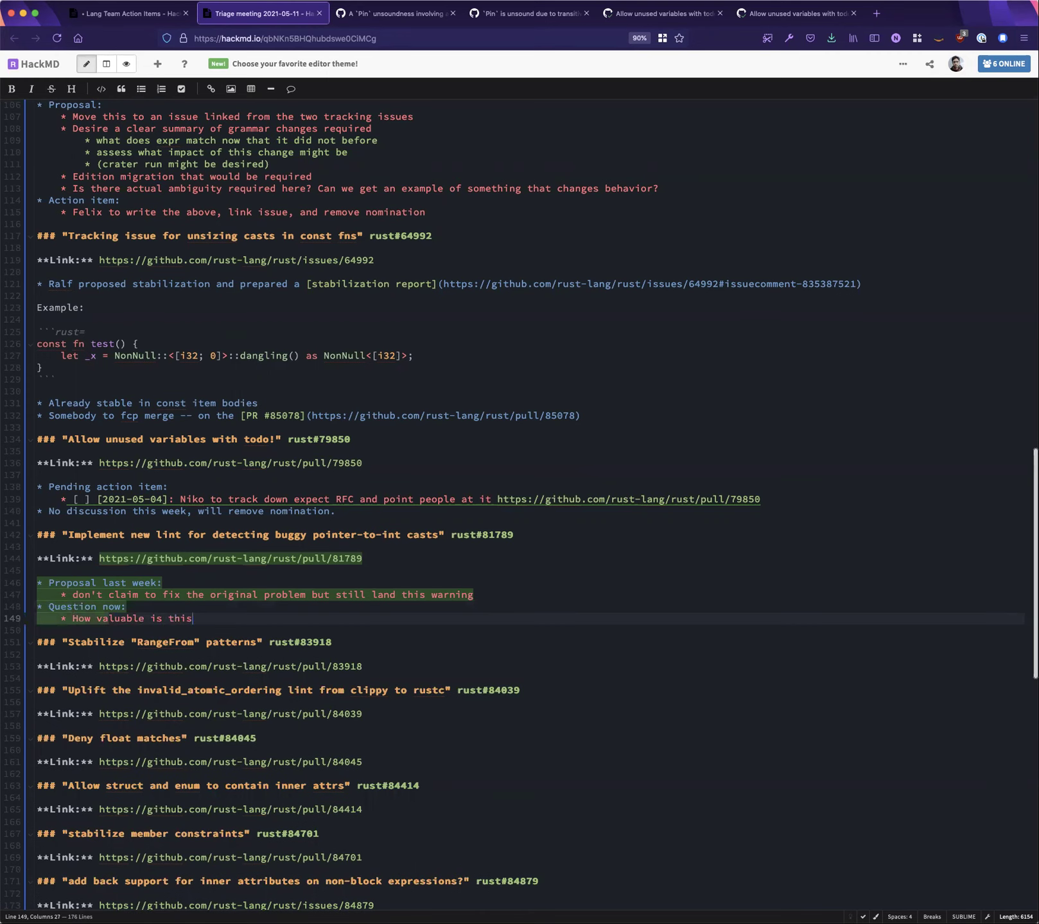
text( lint on its own?)
Begin another nested bullet with "If you are casting a pointer to a `u32`", putting the type in backticks
key(Return)
text(If you are writing a pointer to)
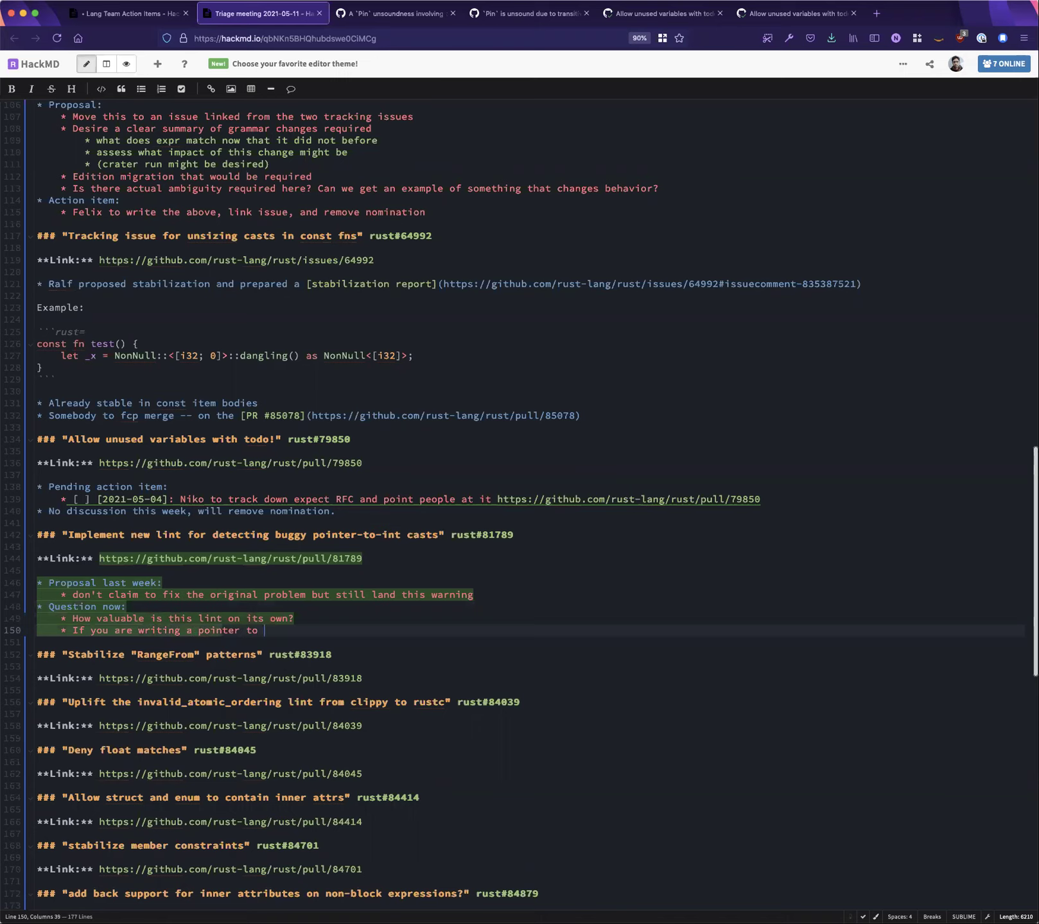
key(BackSpace)
key(BackSpace)
key(BackSpace)
key(BackSpace)
key(BackSpace)
key(BackSpace)
key(BackSpace)
key(BackSpace)
key(BackSpace)
key(BackSpace)
key(BackSpace)
key(BackSpace)
key(BackSpace)
key(BackSpace)
key(BackSpace)
key(BackSpace)
key(BackSpace)
key(BackSpace)
text(casting a pointe rto a)
key(BackSpace)
key(BackSpace)
key(BackSpace)
key(BackSpace)
key(BackSpace)
key(BackSpace)
key(BackSpace)
text(r to a  )
text(u32`)
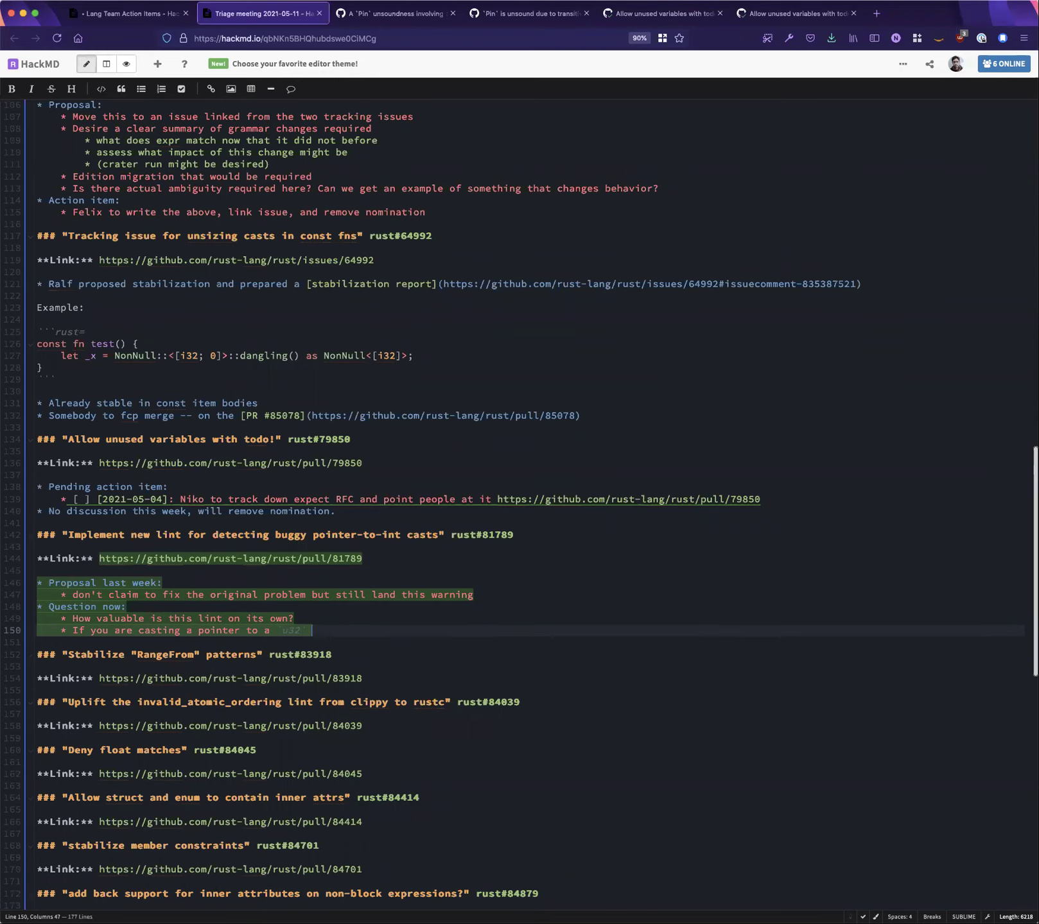
Prefix the bullet with the speaker's handle and complete it with ", you'r probably trying to do something. What case are we actually trying to fix?"
text(,)
key(Home)
text(cramertj:)
key(End)
text(you'r probably )
text(trying to do something. What )
text(cas we)
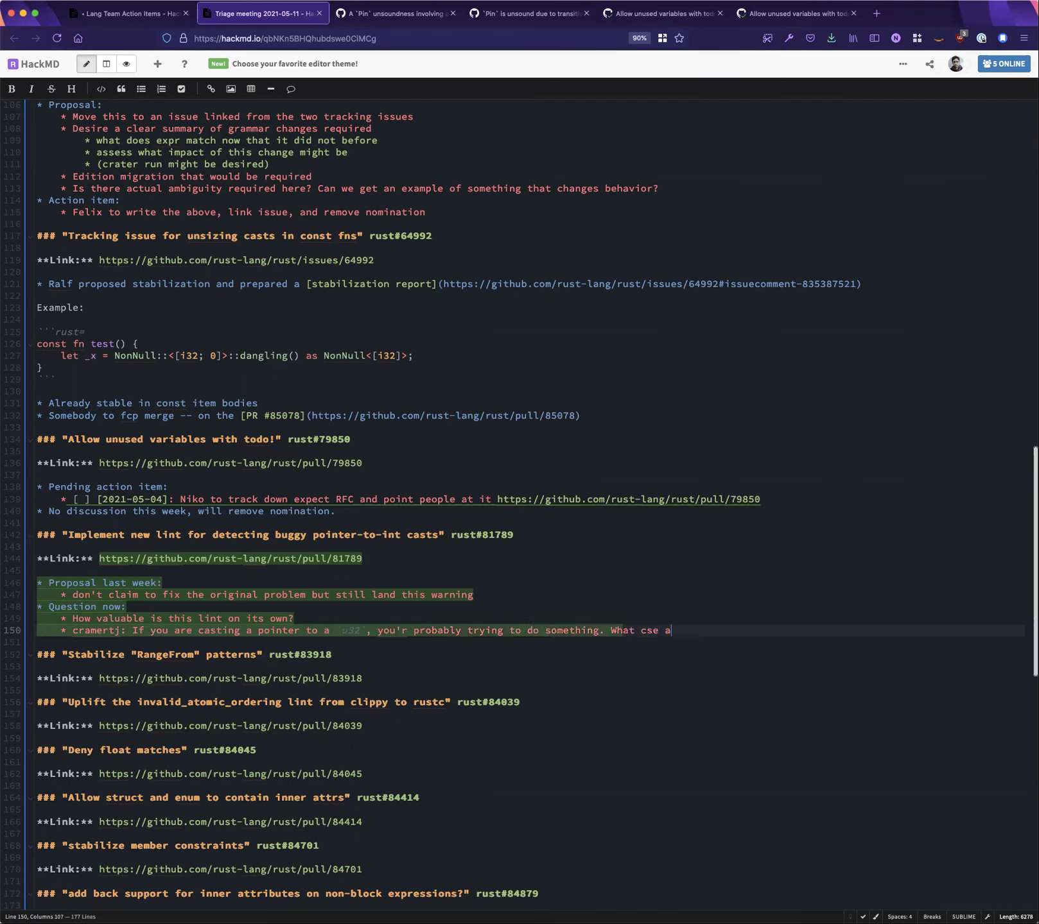
key(BackSpace)
key(BackSpace)
key(BackSpace)
text(e are we actually trying to fix?)
Add a top-level bullet with the speaker's name and "it would be nice to have an actual bug", and outdent the casting remark above it
key(Return)
text(* Niko: it would be nic)
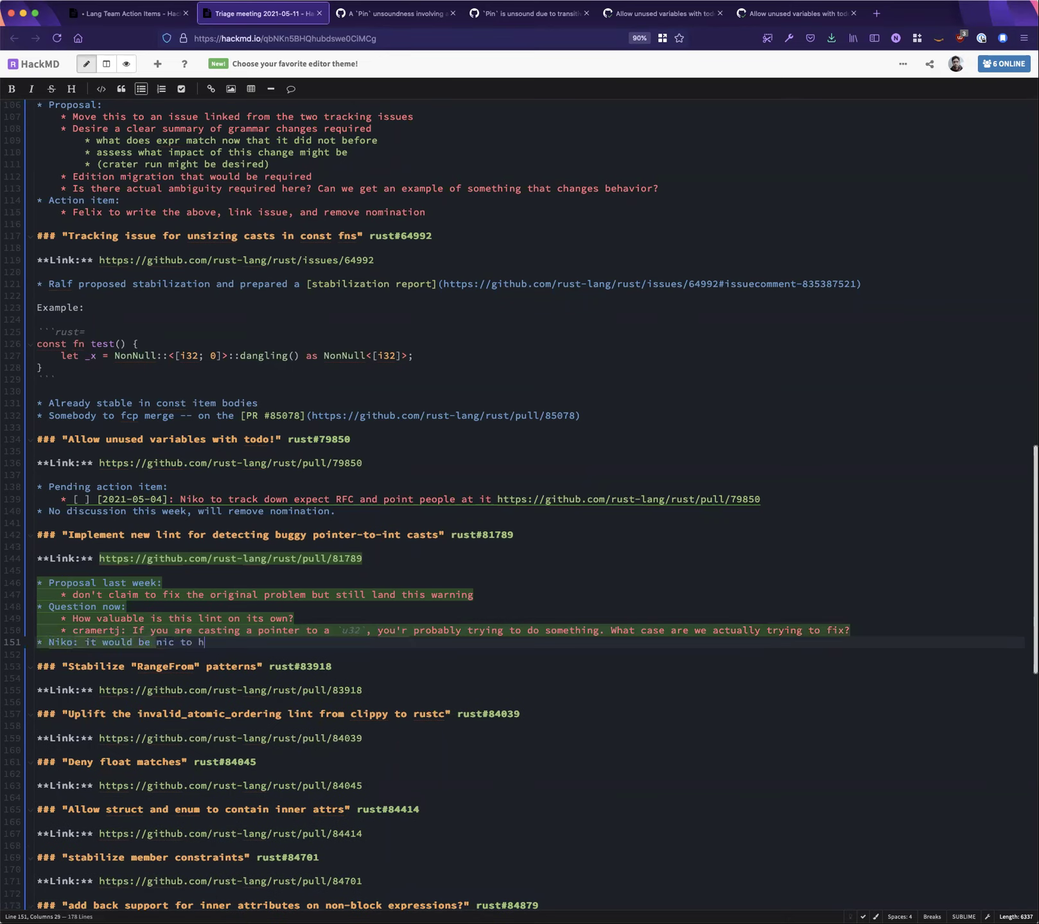
text(e to have an actual bug)
Add a bullet with the speaker's handle and the remark "we're generally eliminating cases... u64, usize, isize..."
key(Return)
text(scottmcm: )
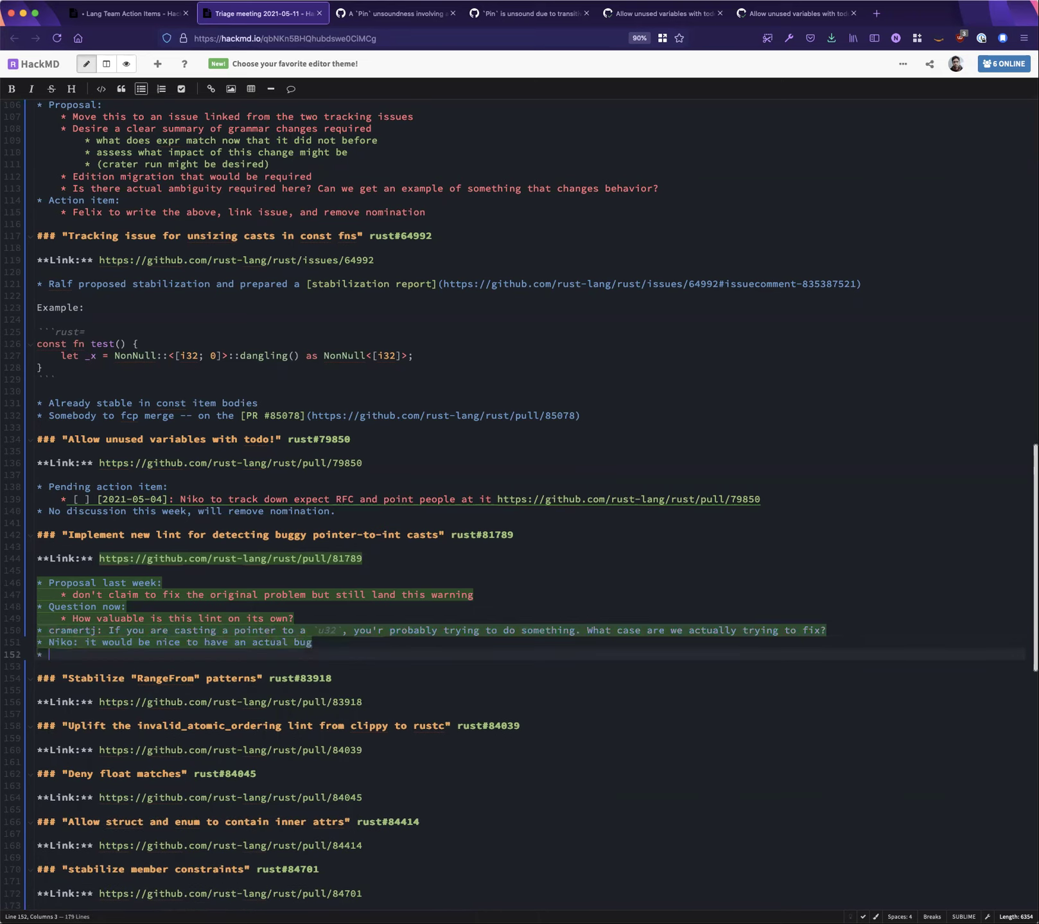
text(we're gnerally)
key(BackSpace)
key(BackSpace)
key(BackSpace)
key(BackSpace)
key(BackSpace)
key(BackSpace)
key(BackSpace)
key(BackSpace)
key(BackSpace)
text(generally eliminating cases)
key(BackSpace)
text(... u64, usize, isize...)
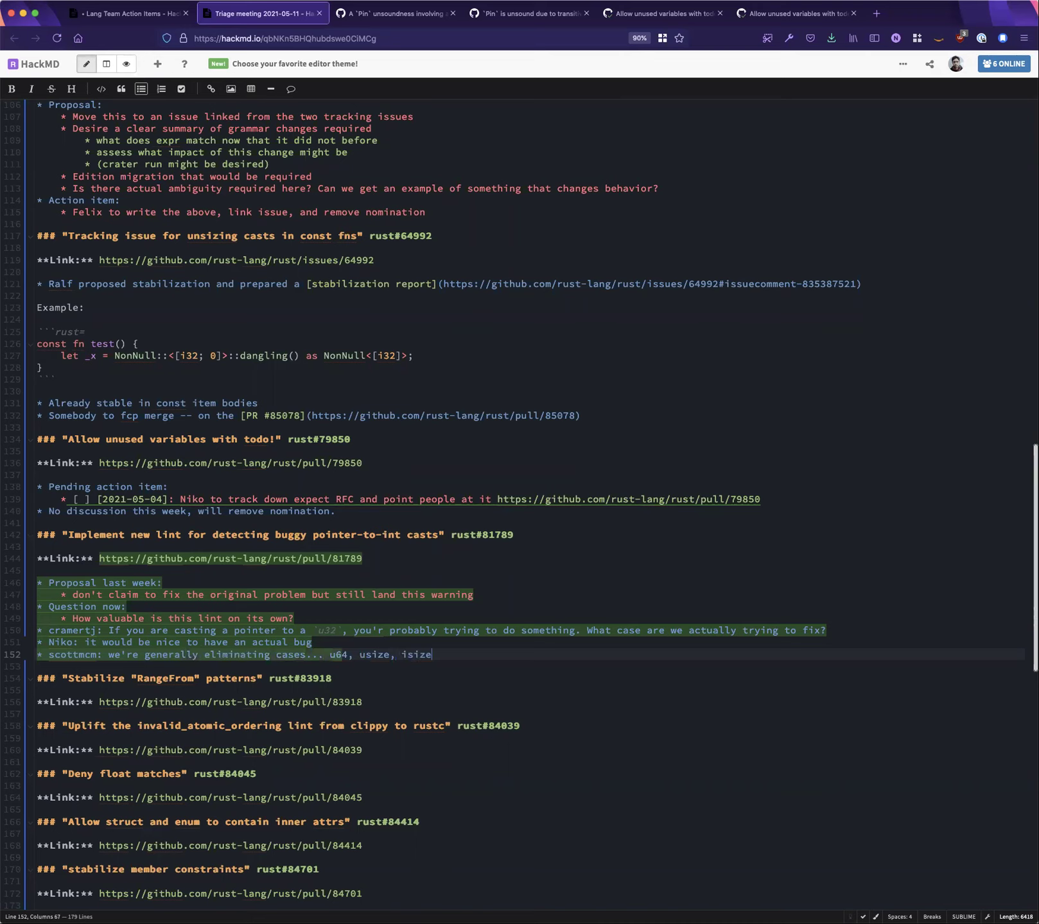
Add a remark prefixed with the speaker's name: "I've written a lot of low level bit manipulation code in Rust which required a lot of as casts."
key(Return)
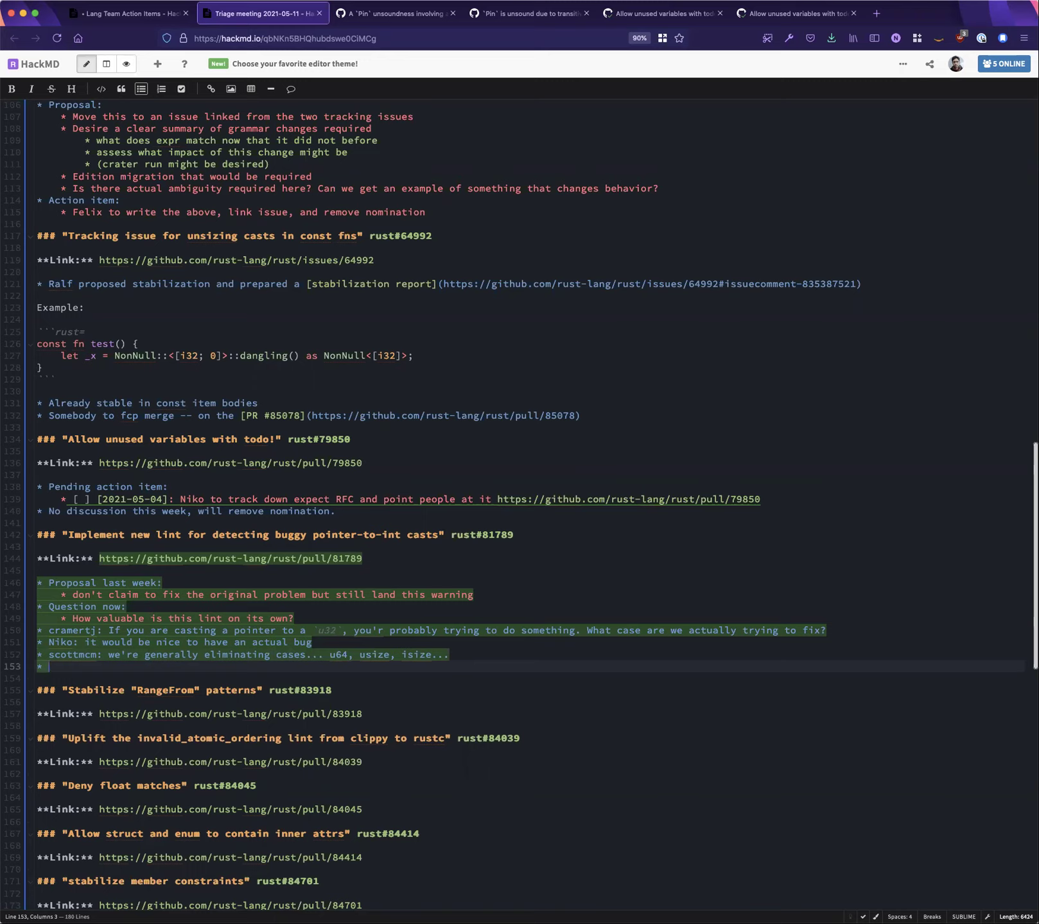
text(josh: I've writ)
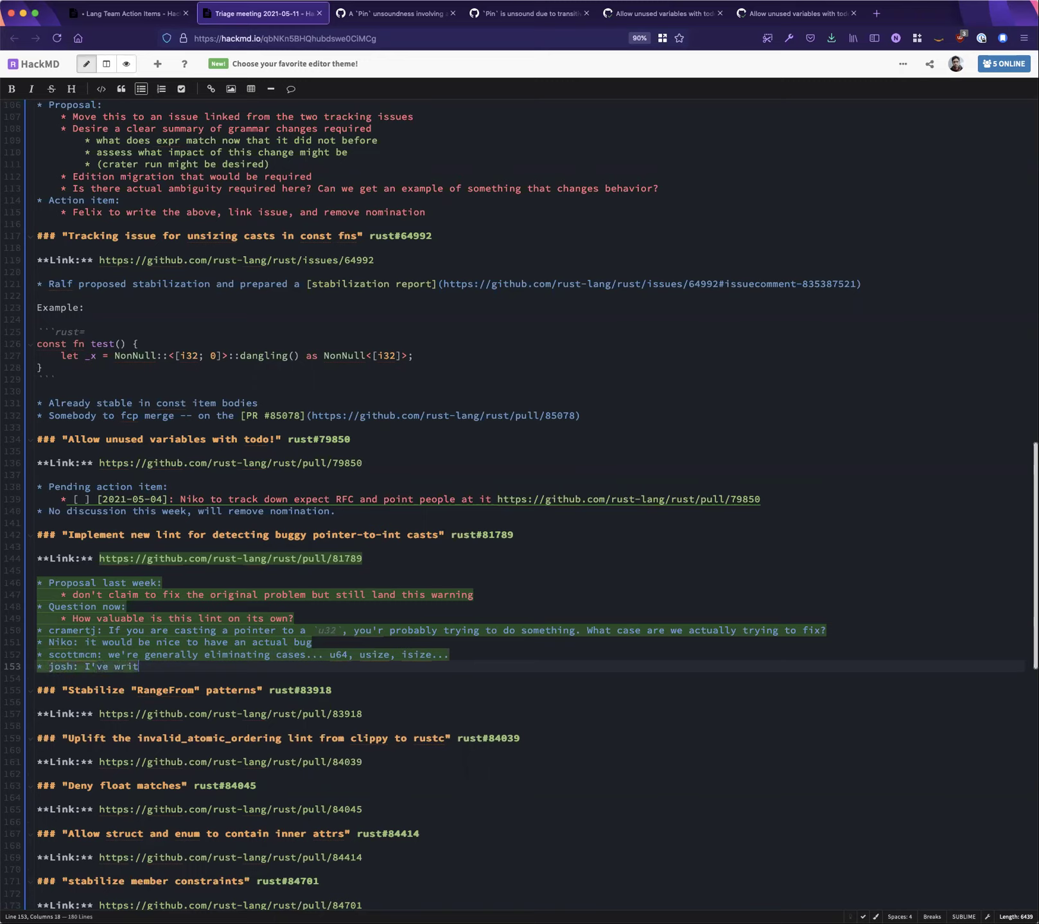
text(ten a lot of low level bit manipu)
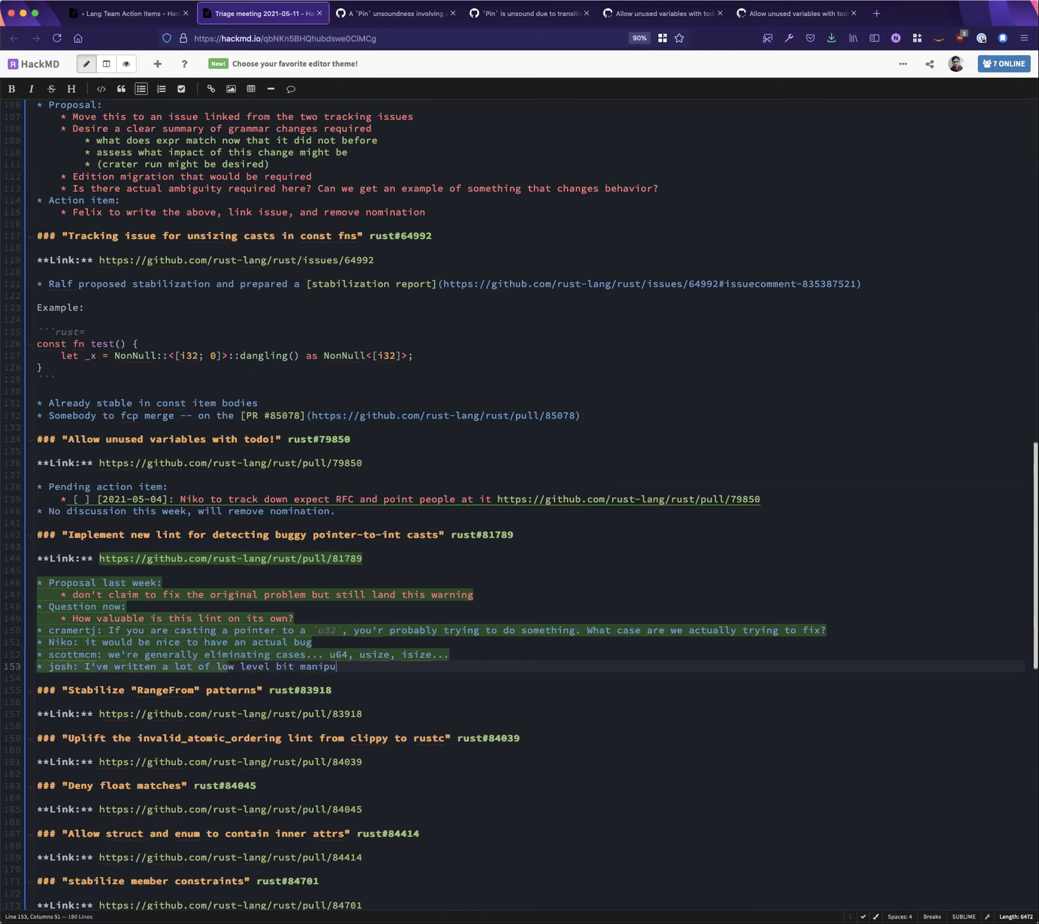
text(lation code in Rust)
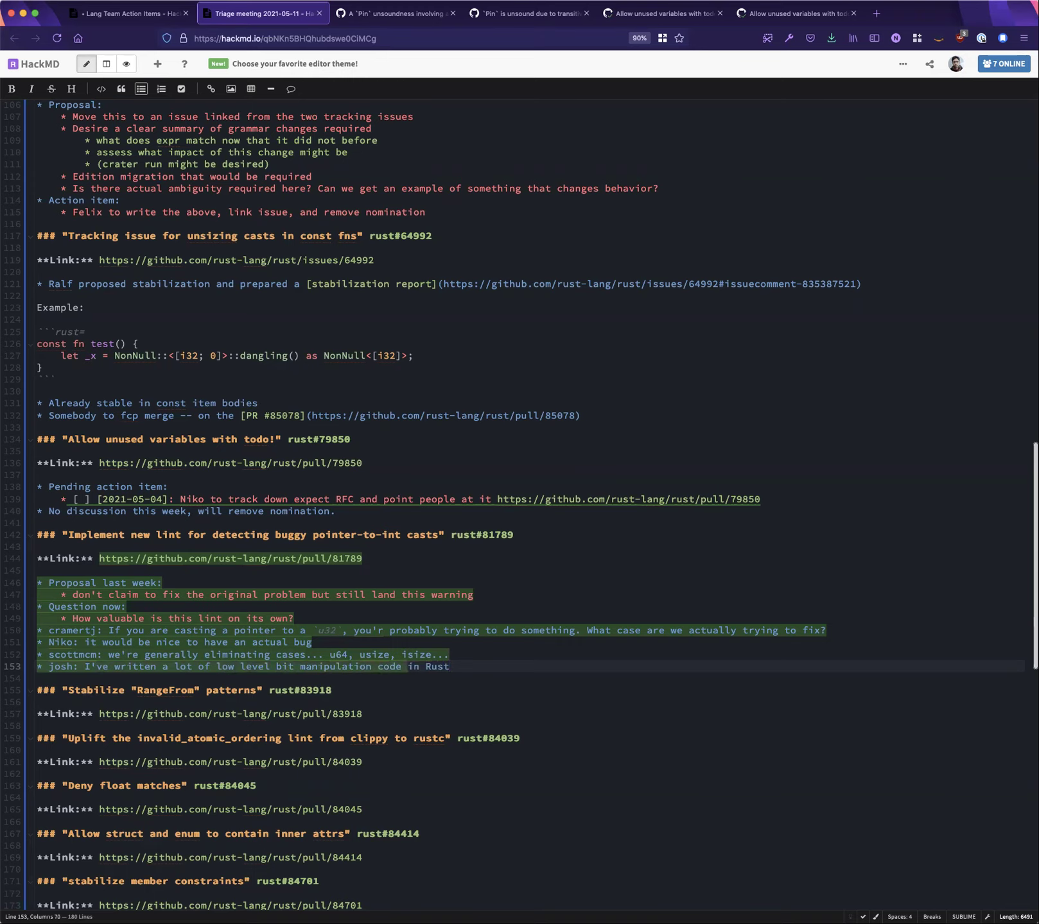
text( which required a lo)
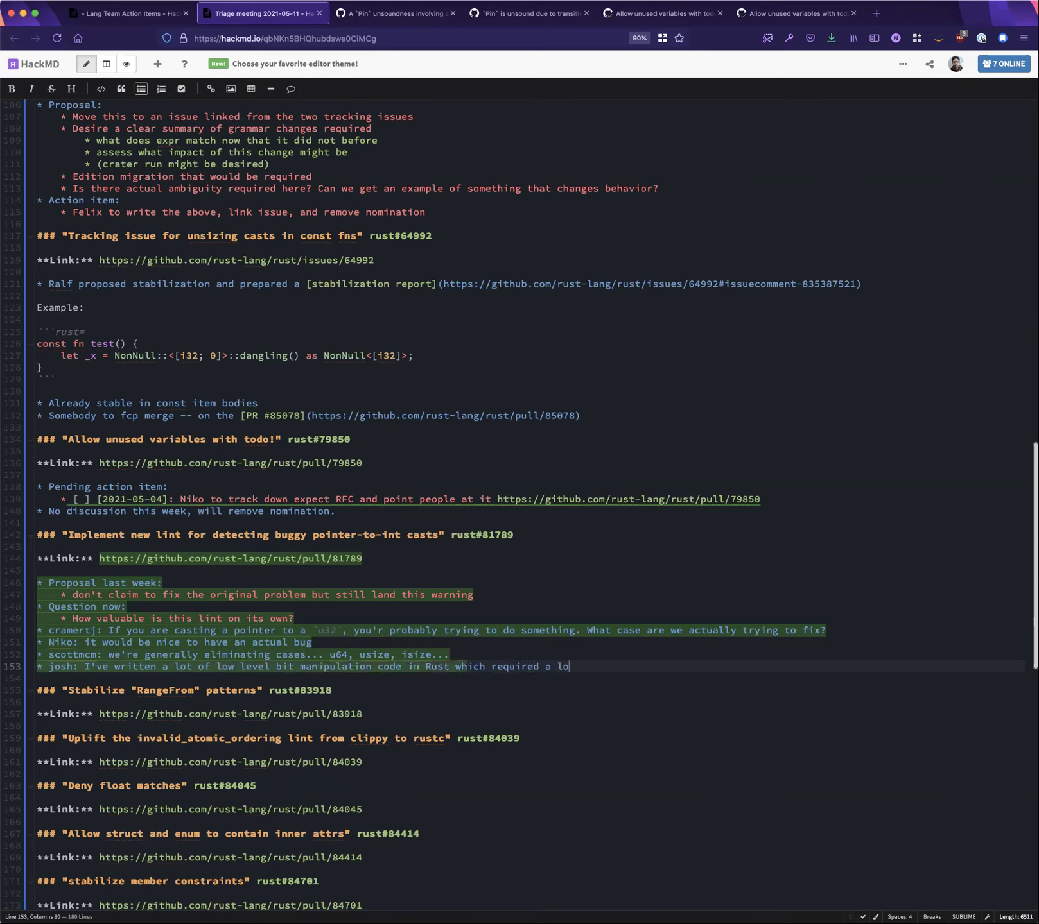
text(t of as casts.)
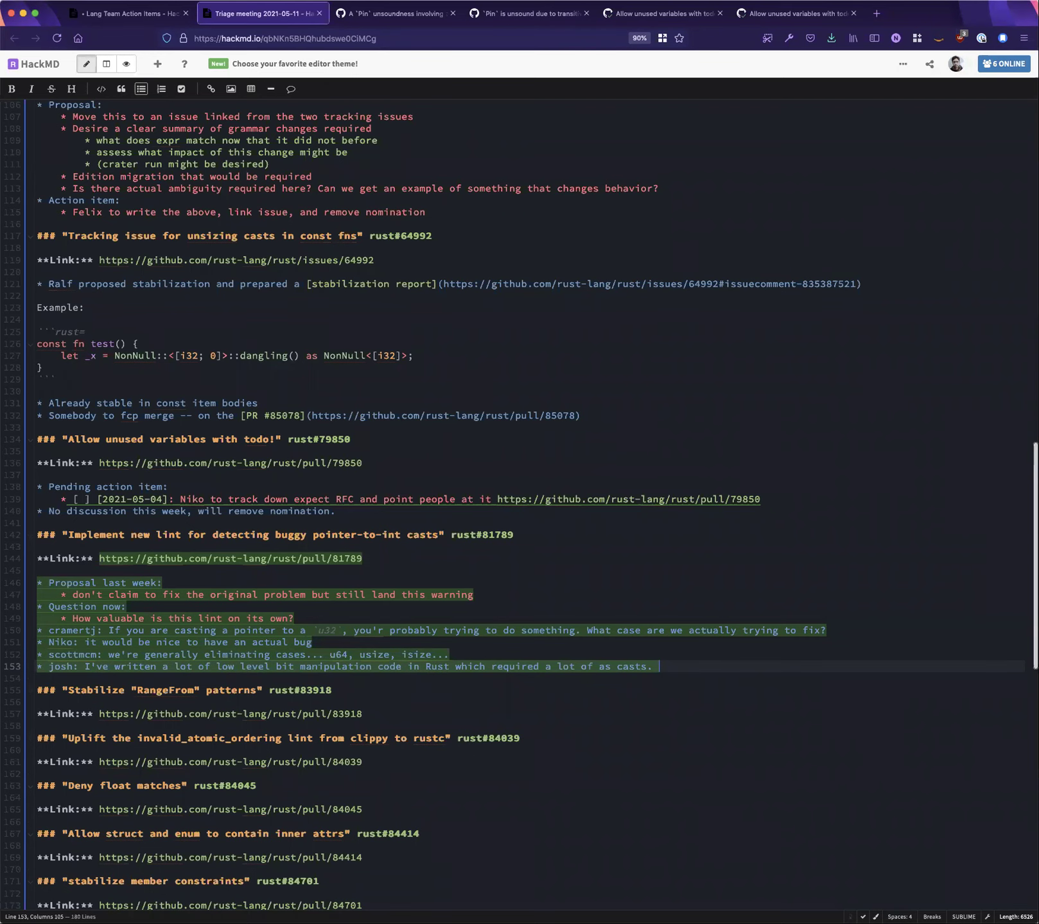
text(I might've fond i)
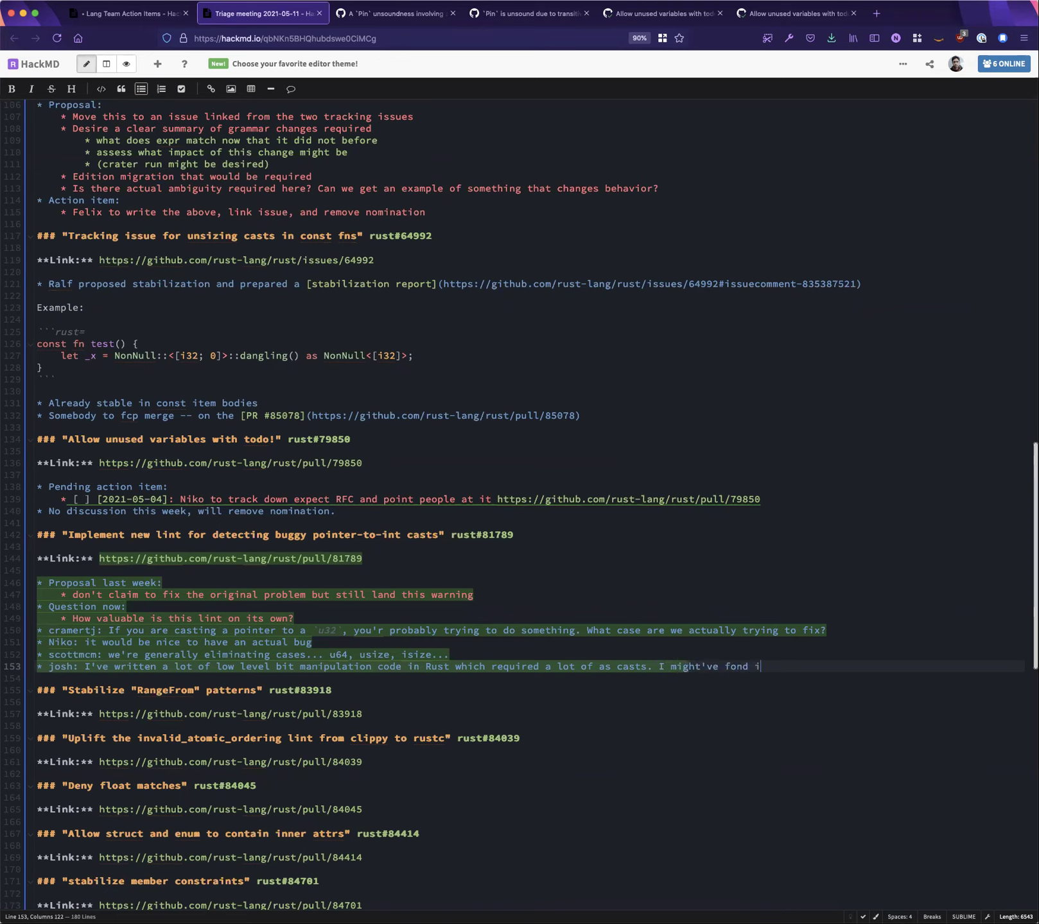
key(BackSpace)
key(BackSpace)
key(BackSpace)
key(BackSpace)
key(BackSpace)
text(found )
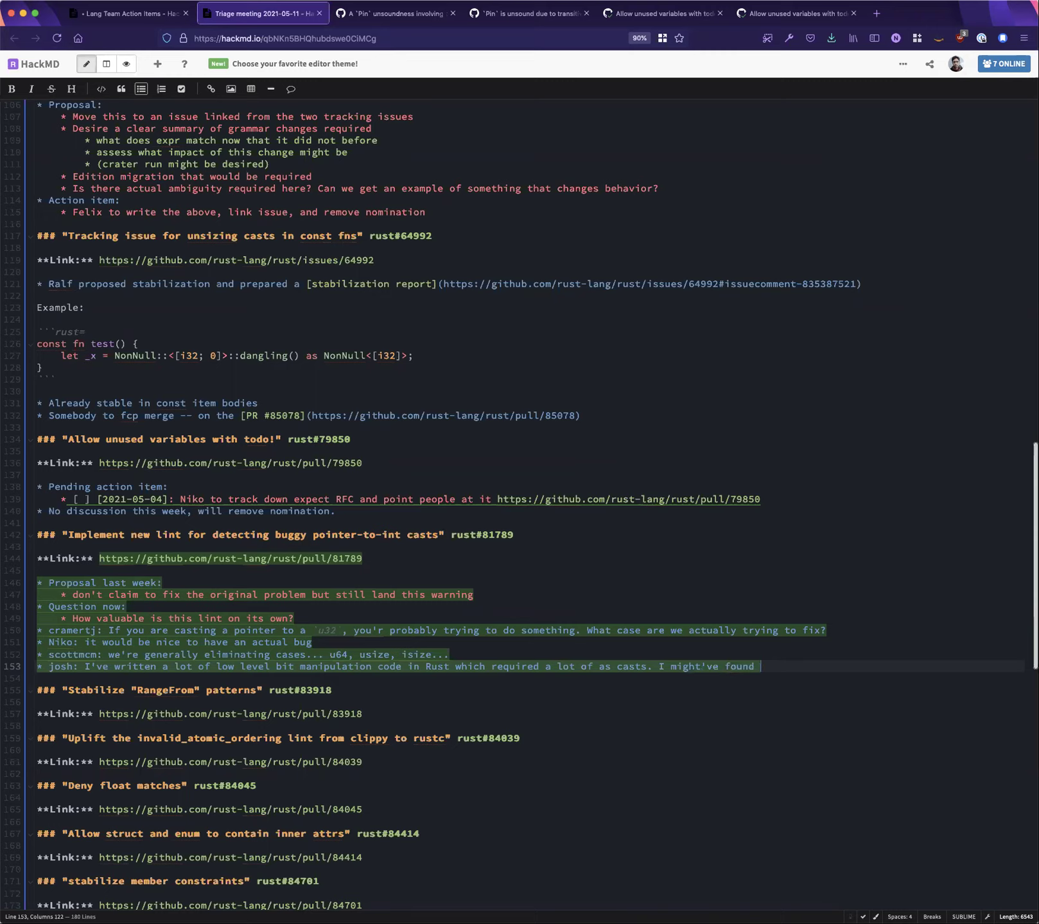
text(it useful)
key(BackSpace)
key(BackSpace)
key(BackSpace)
key(BackSpace)
key(BackSpace)
key(BackSpace)
key(BackSpace)
key(BackSpace)
key(BackSpace)
key(BackSpace)
key(BackSpace)
key(BackSpace)
key(BackSpace)
key(BackSpace)
key(BackSpace)
key(BackSpace)
key(BackSpace)
key(BackSpace)
key(BackSpace)
key(BackSpace)
Continue the remark with "It's not hard for me to imagine accidentally stuffing a pointer instead of what I wanted."
text(It's not hard for me to imagine accidentally stuffing a pointer instead of what I wanted.)
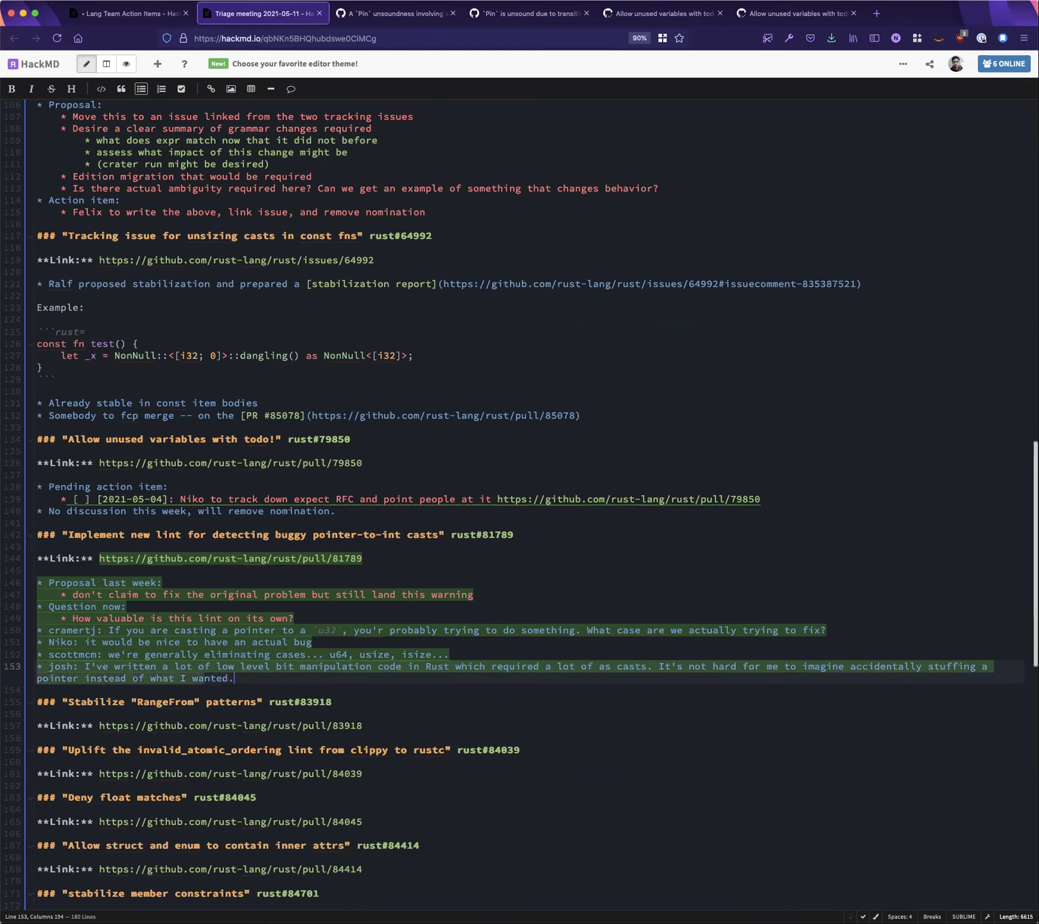
Append "Ironically C would give me more cross-checks via compiler warnings here." to the remark and start a new bullet below
text( Ironically )
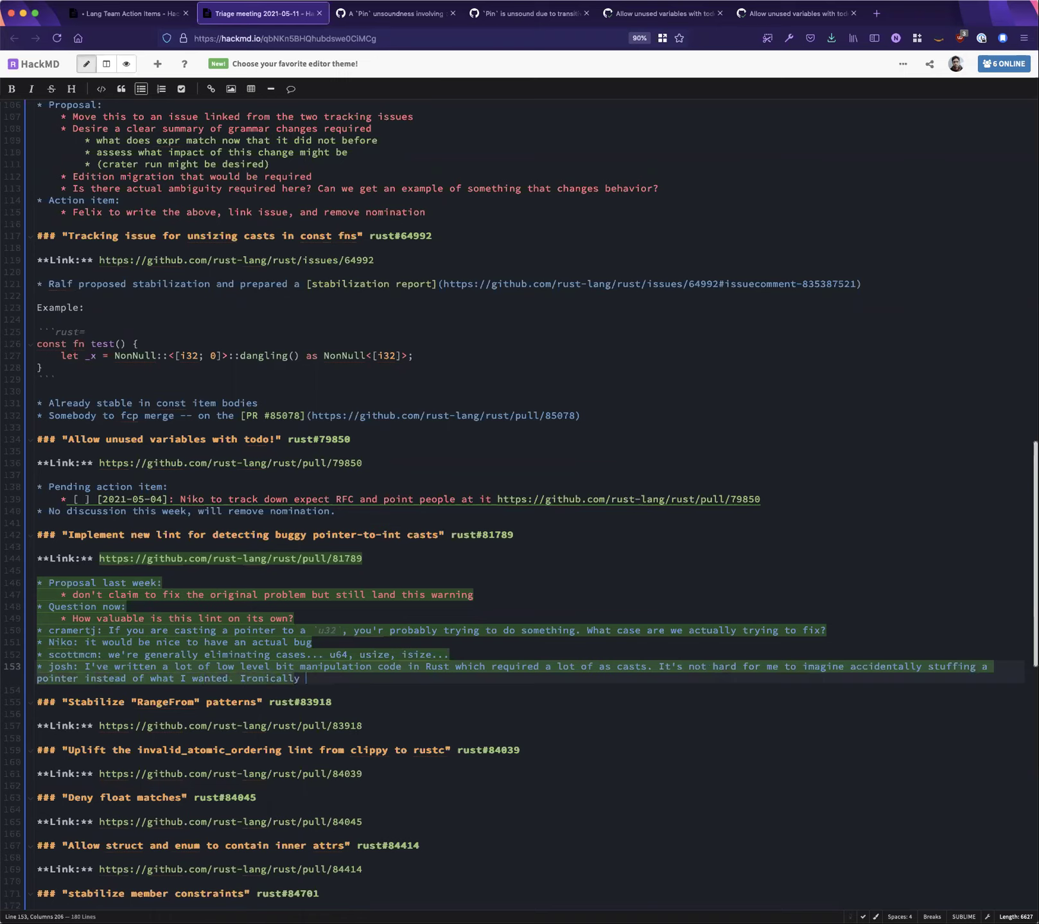
text(C would give me more cross-checks via compi)
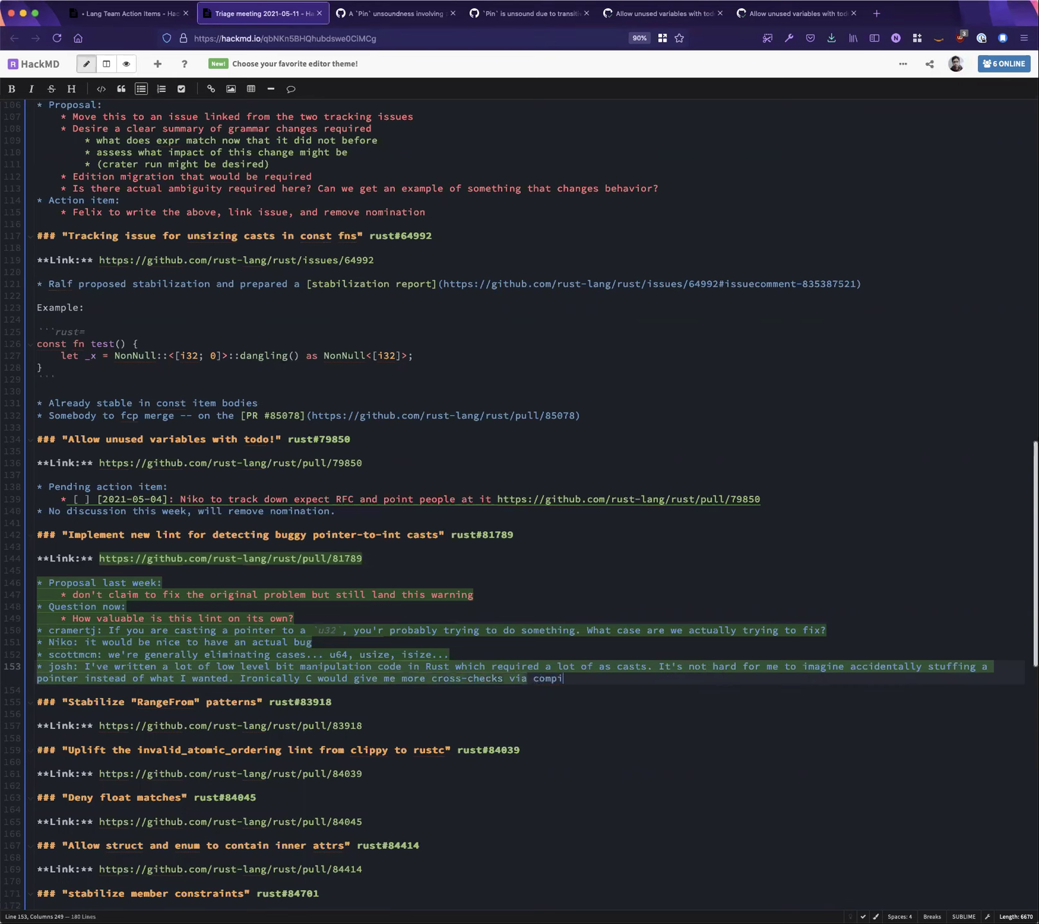
text(ler warnings here.)
key(Return)
Extend the last sentence with ", since C generally warns about casting from a pointer to a "smaller than integer" size for the current platform."
click(671, 678)
key(BackSpace)
text(, since C generally warns about casting from a )
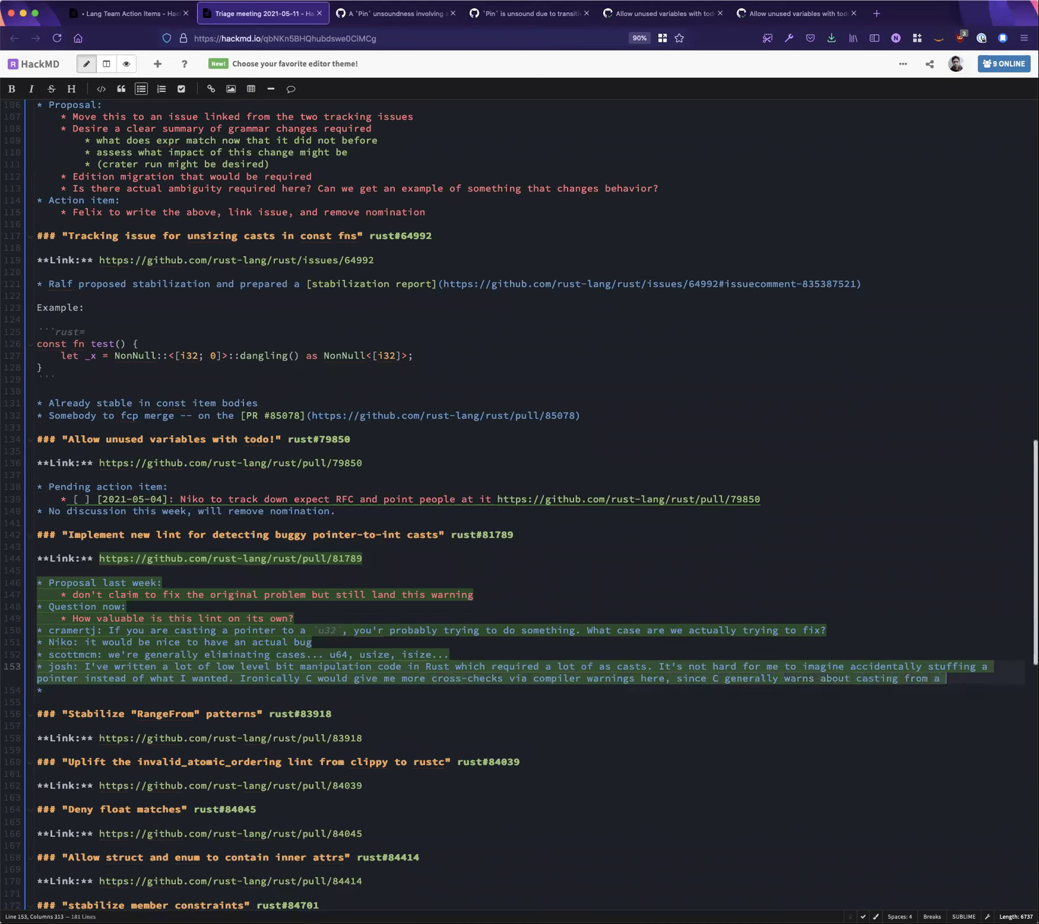
text(pointer to a "smaller than integer" size for the current platform.)
In the empty bullet, add a remark prefixed with the speaker's name: "I remember having a bug where I was casting"
key(Down)
key(Home)
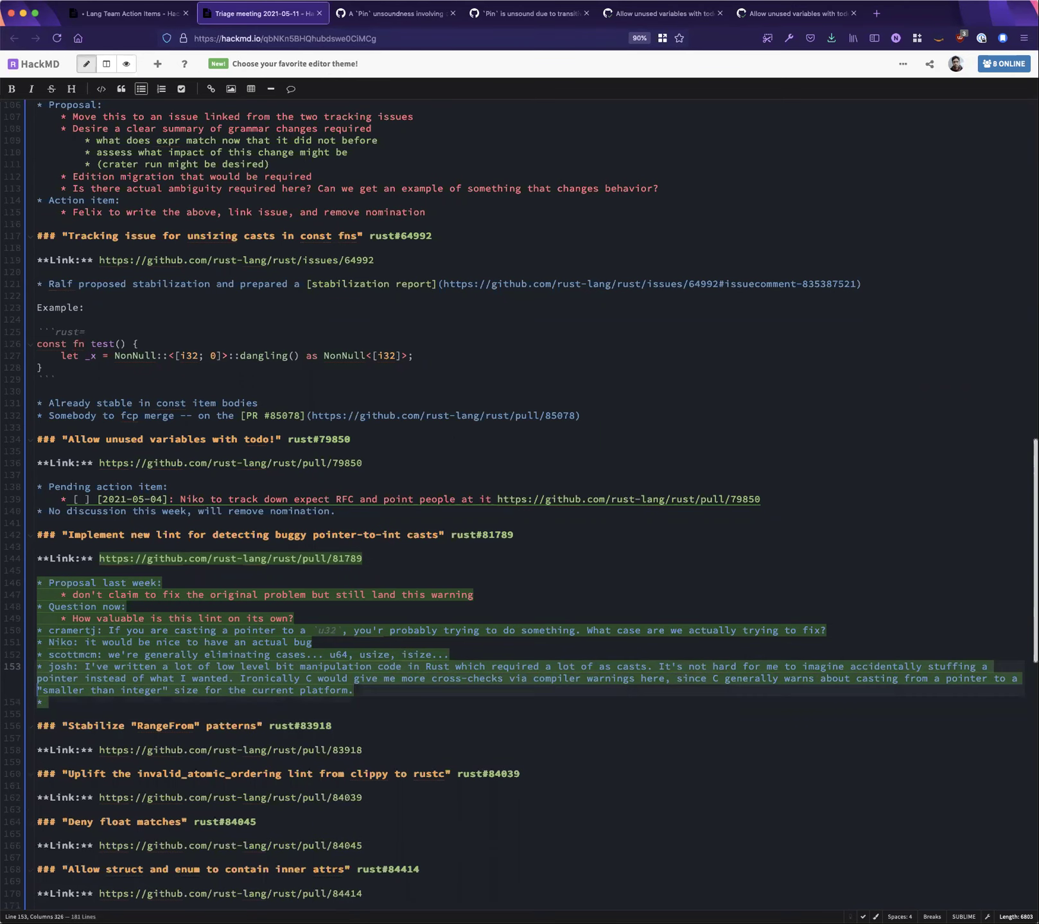
key(End)
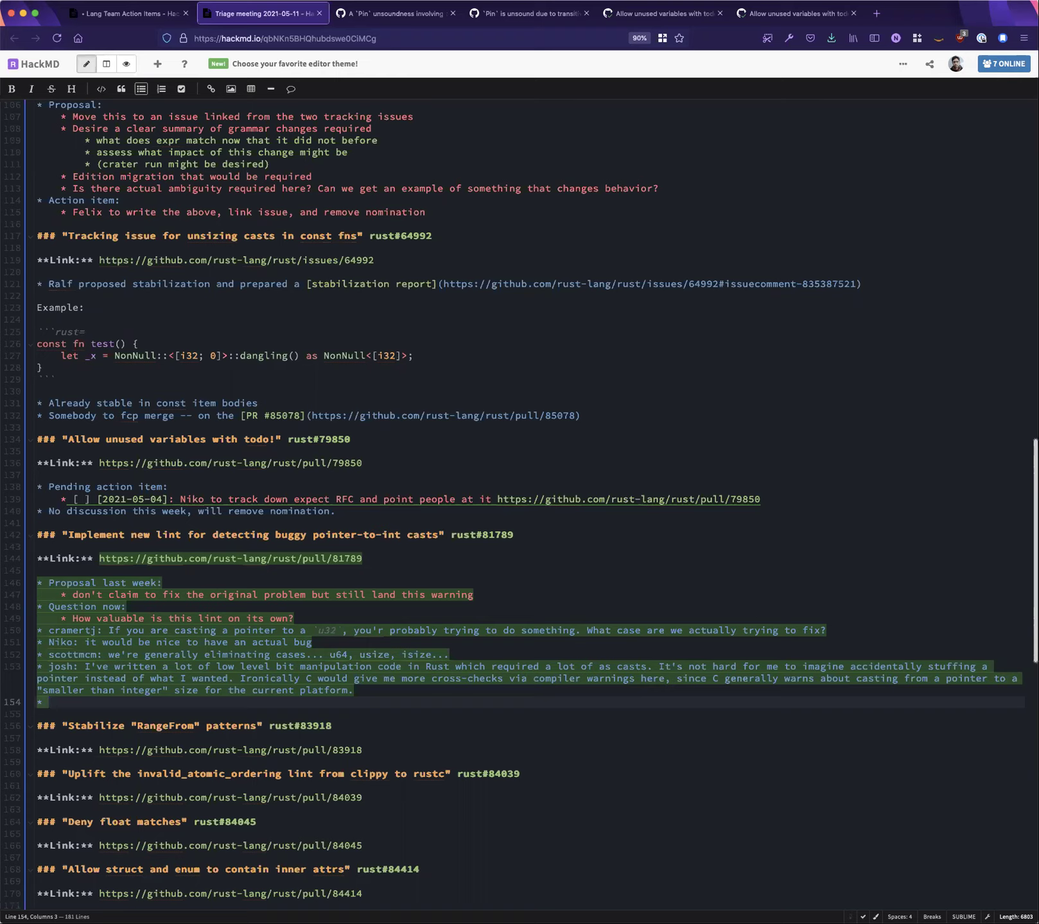
text(Niko: I remember having a bug)
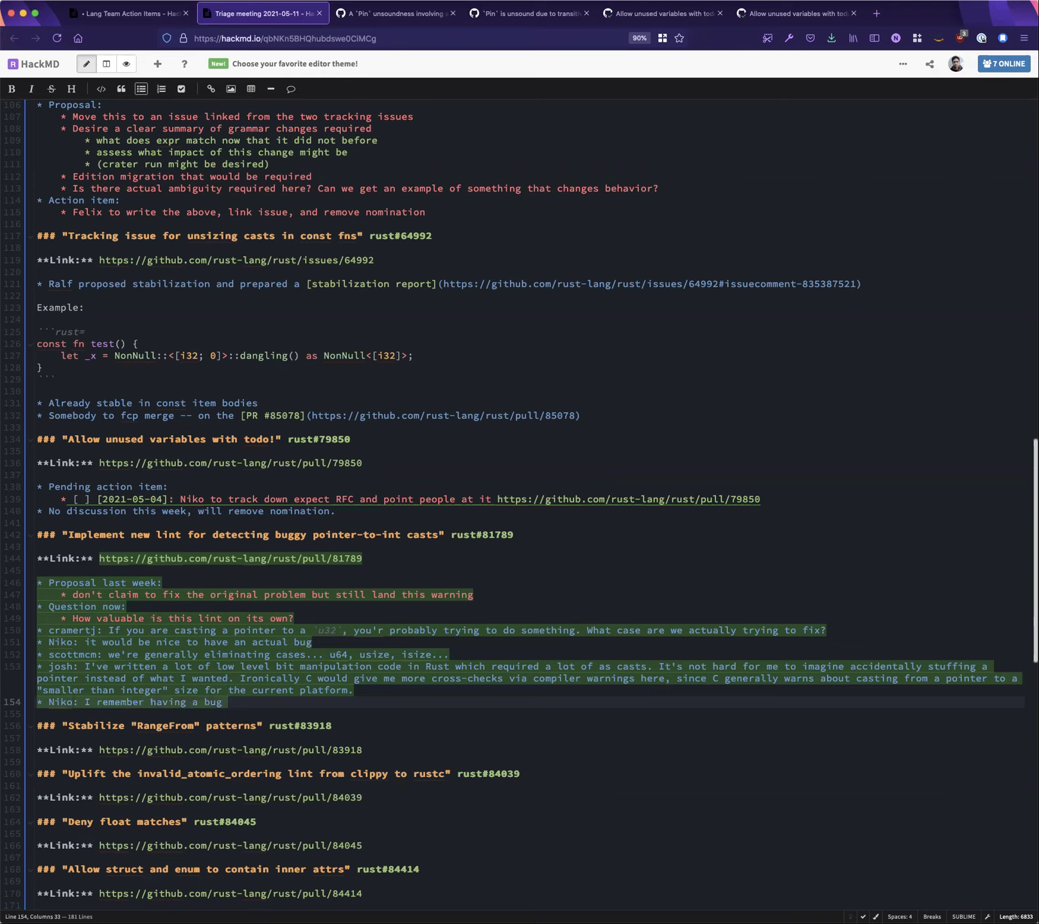
text(where i was casting)
double_click(266, 703)
text(I)
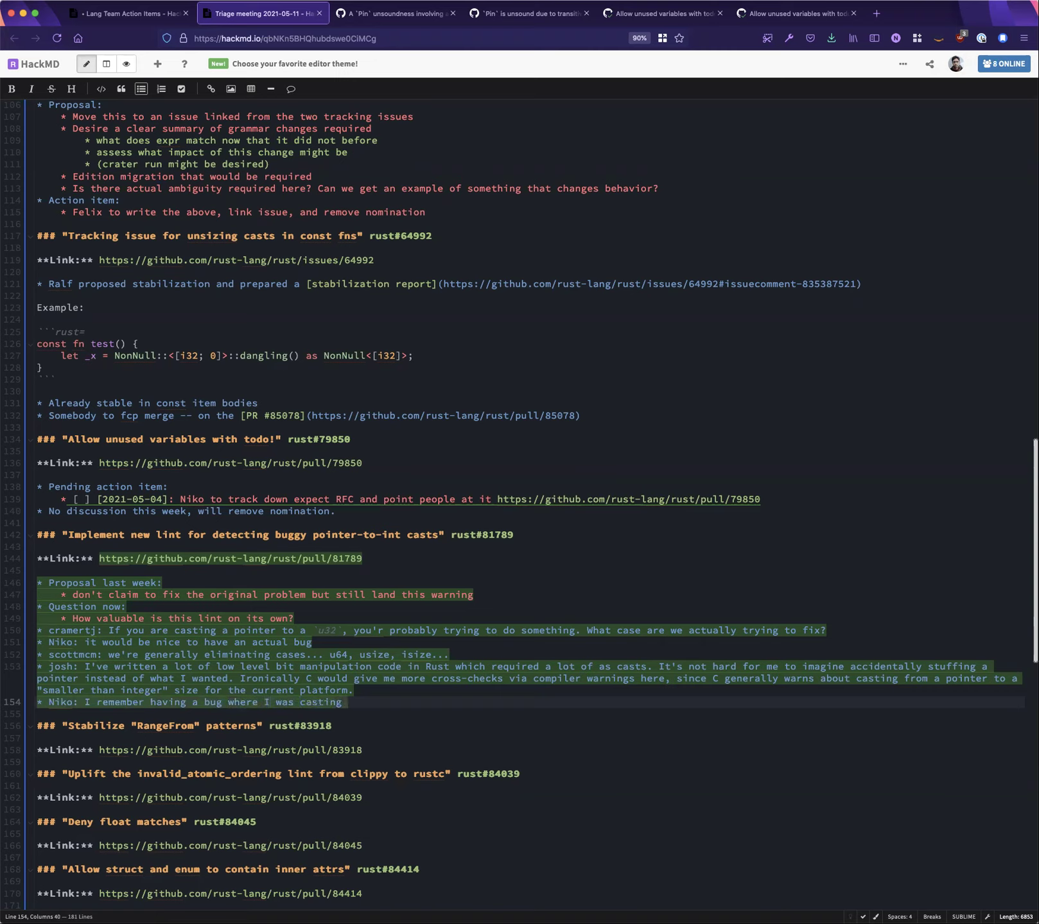
Continue the remark with "a fat pointer to a usize and somehow getting it cast back with a junk vtable, it was one of"
text(a fat pointer to a usize and someho)
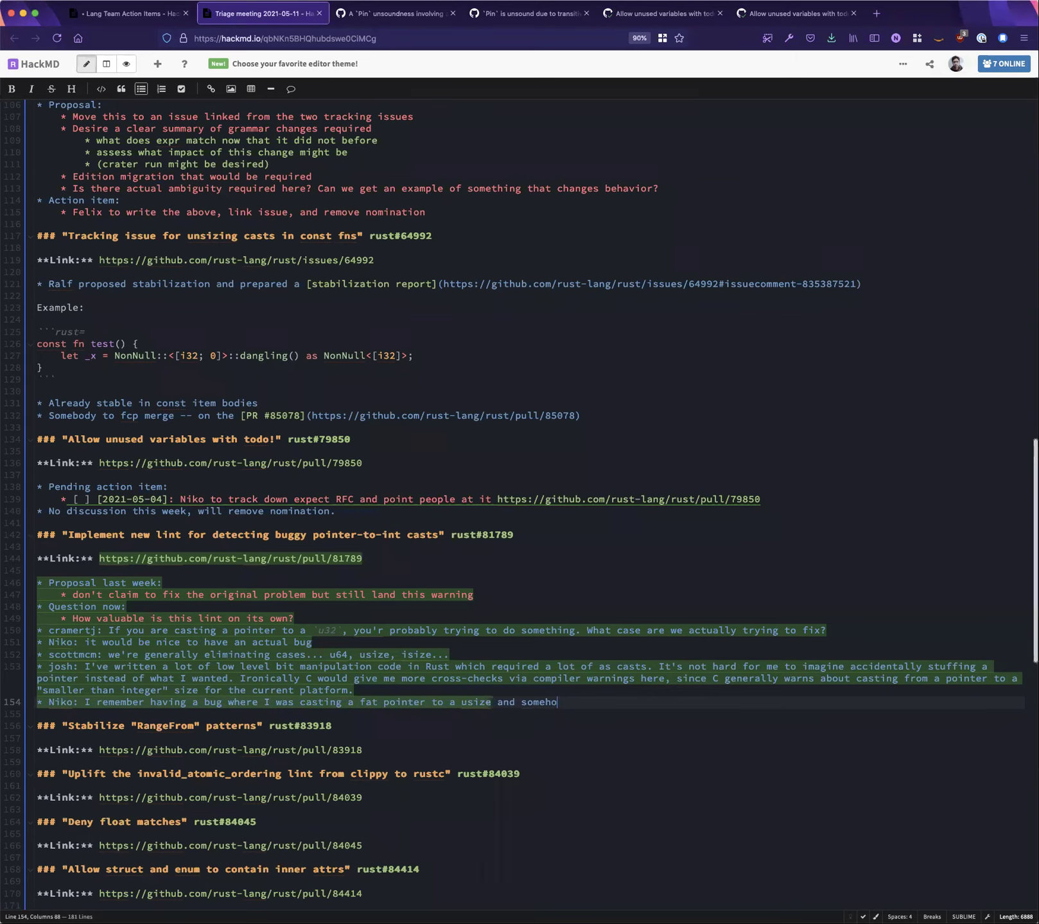
text(w getting it cast back with a )
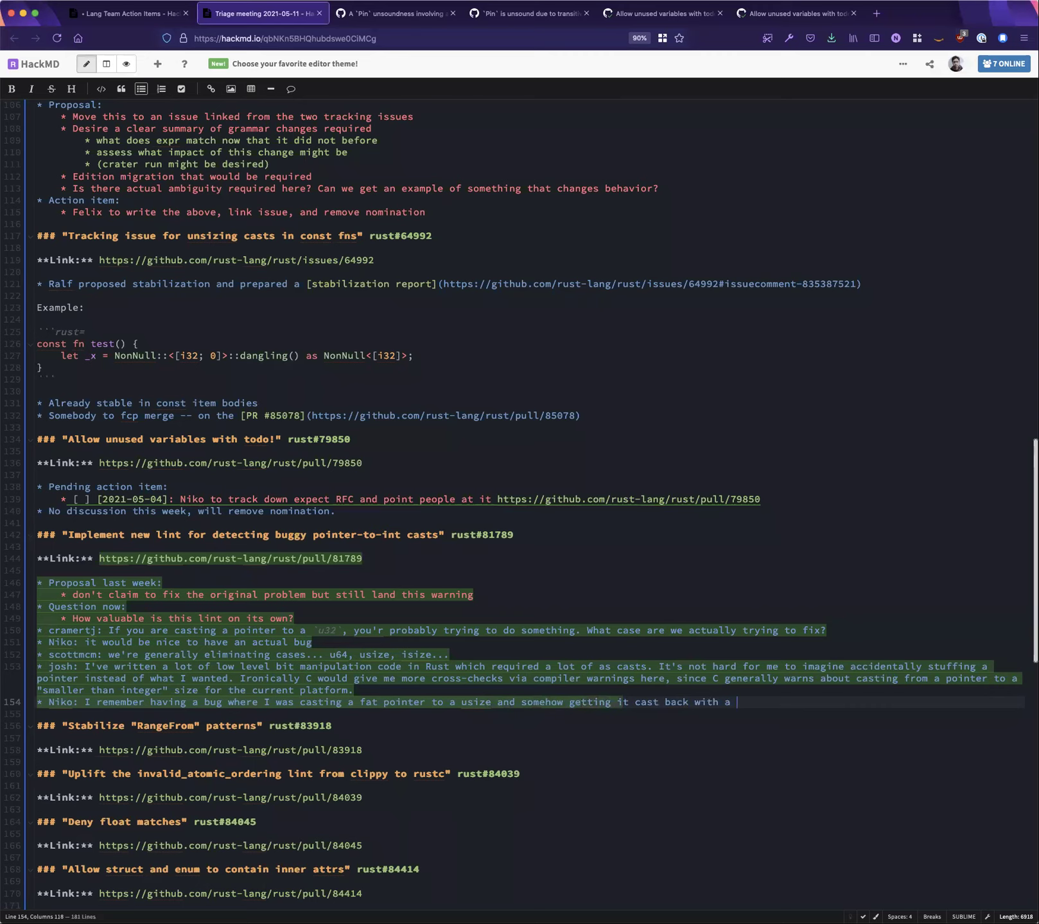
text(junk v)
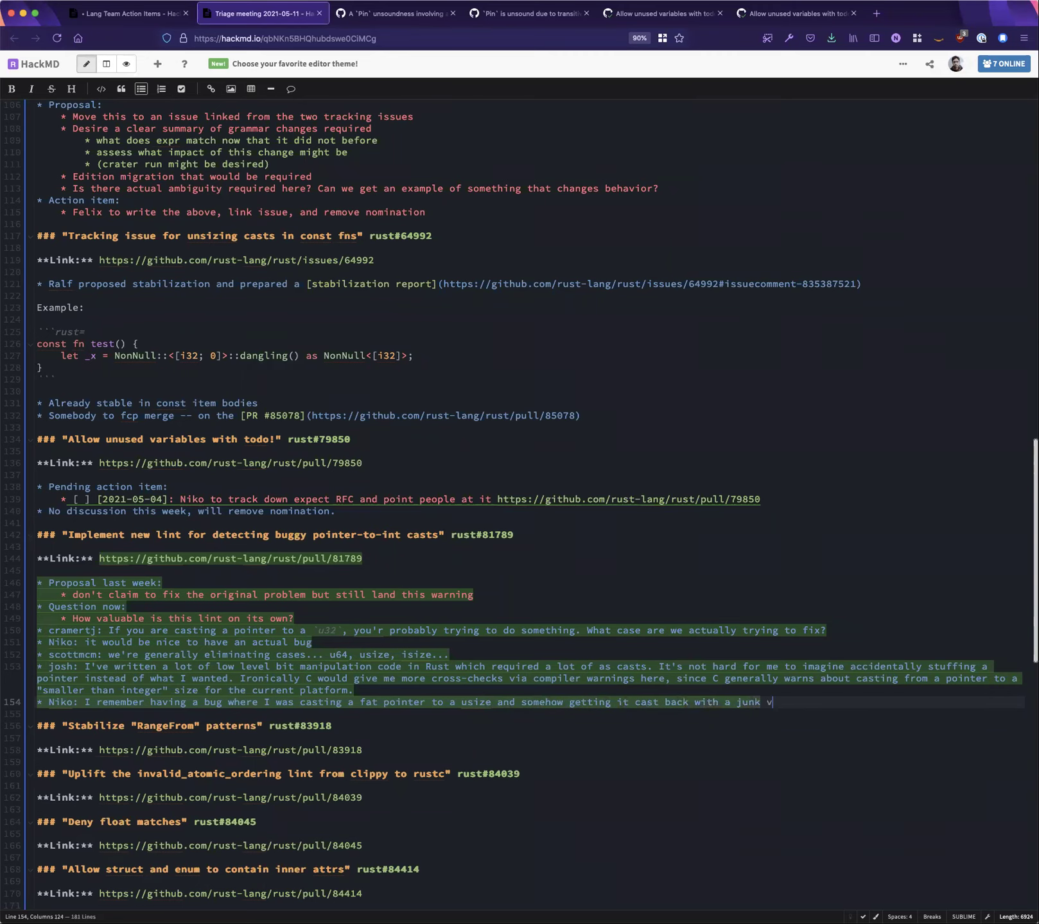
text(table, it was one of t)
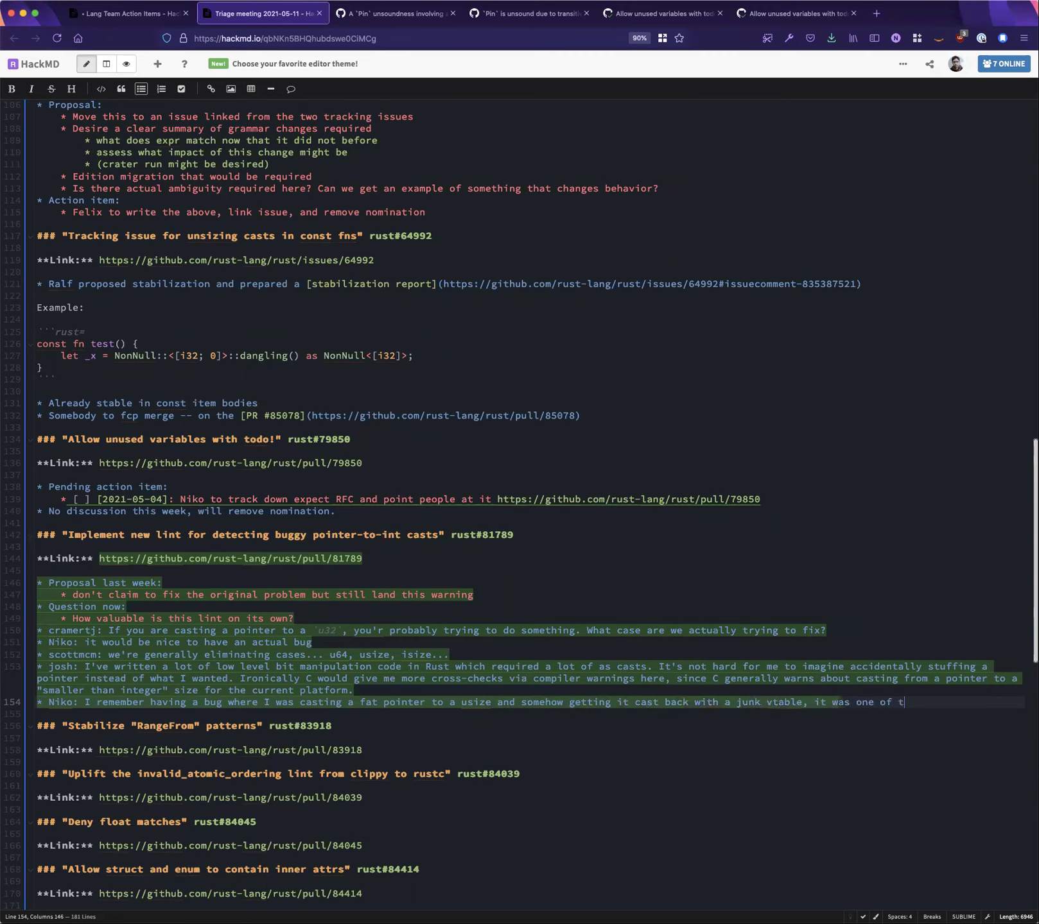
Finish the remark with "the worst bugs i ever had to track down. I could see this catching a mistake in that vein."
text(he worst bugs i ever ha)
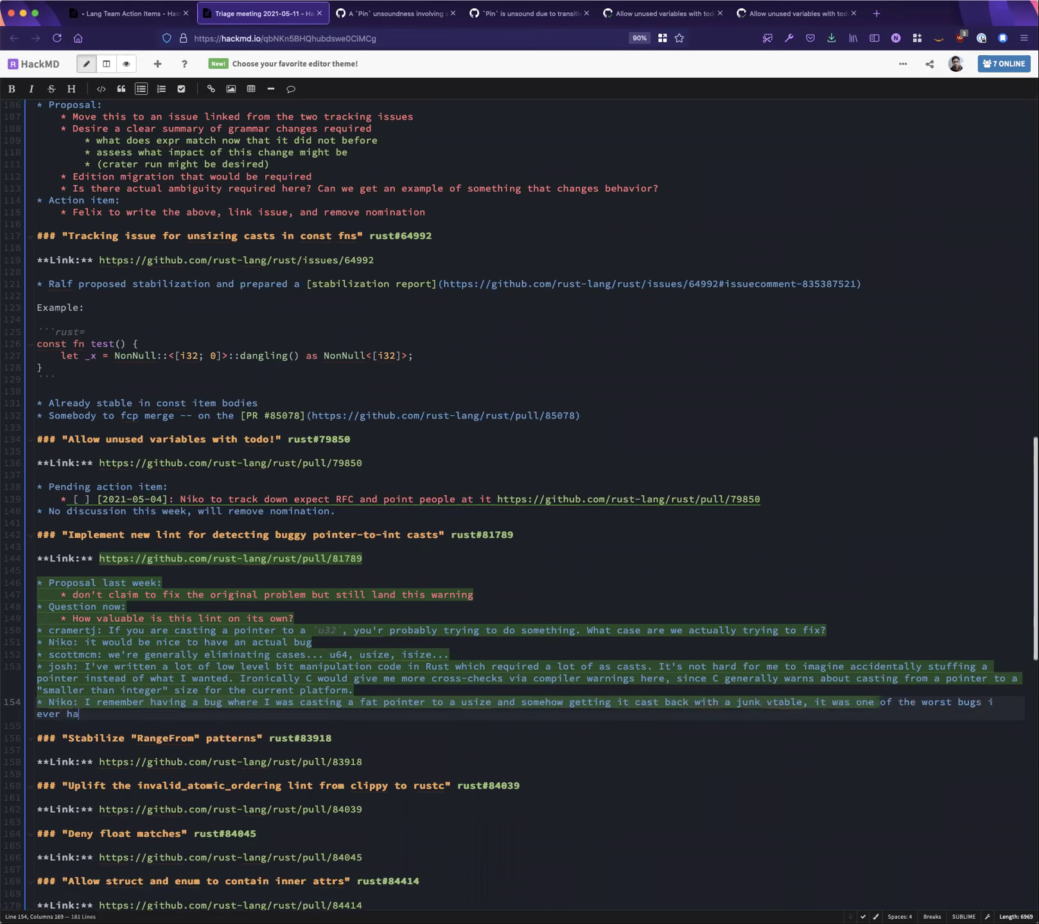
text(d to track down. I could see )
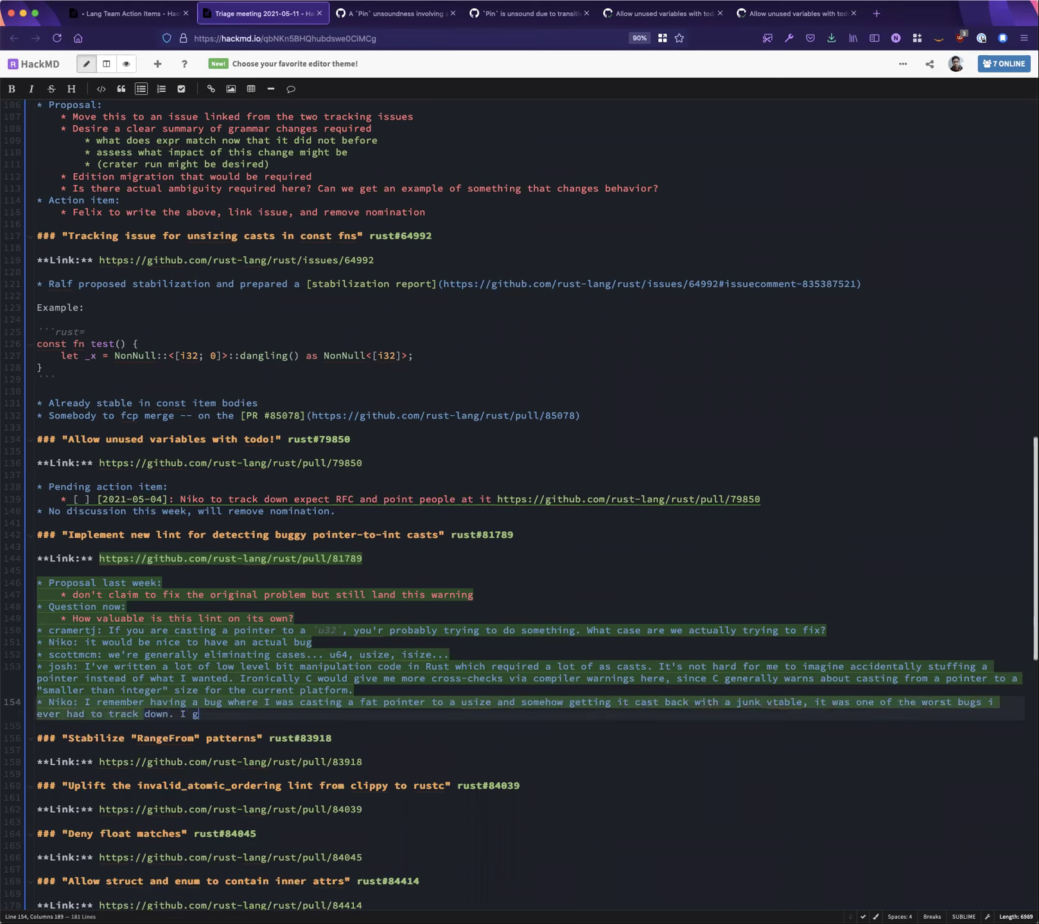
text(this c)
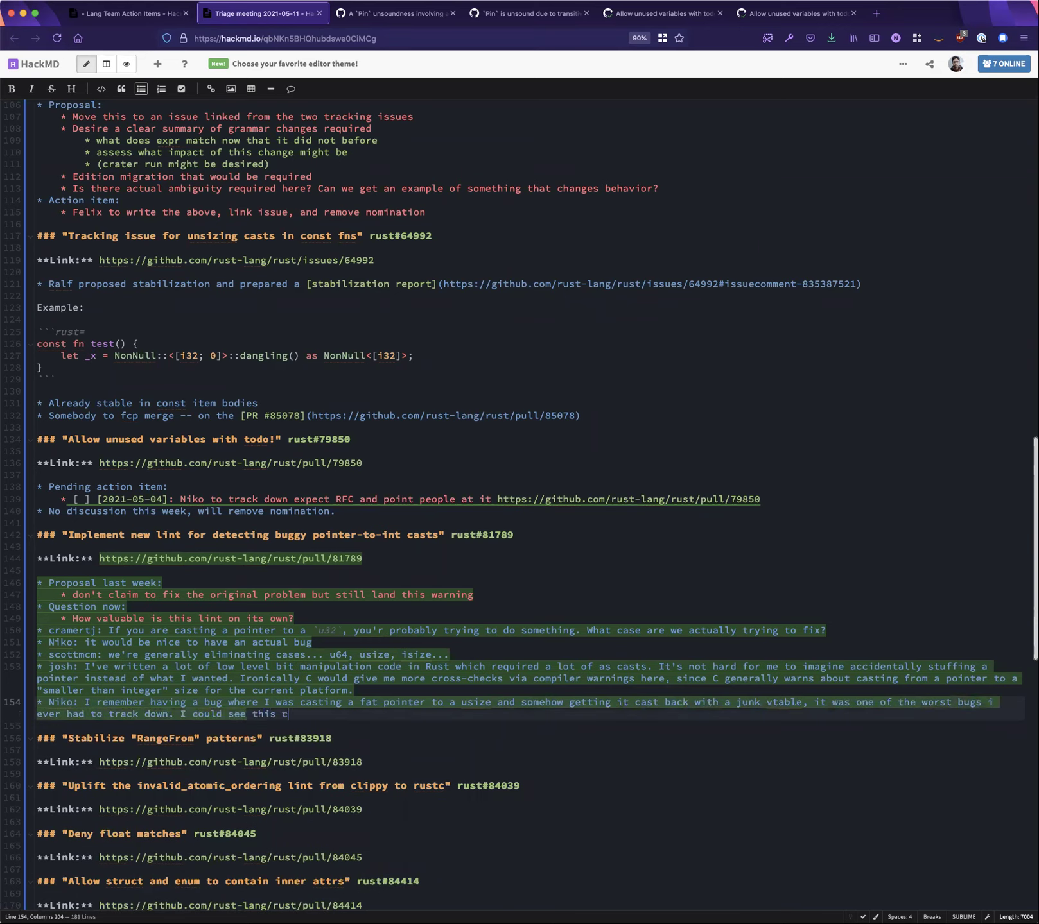
text(atching a m)
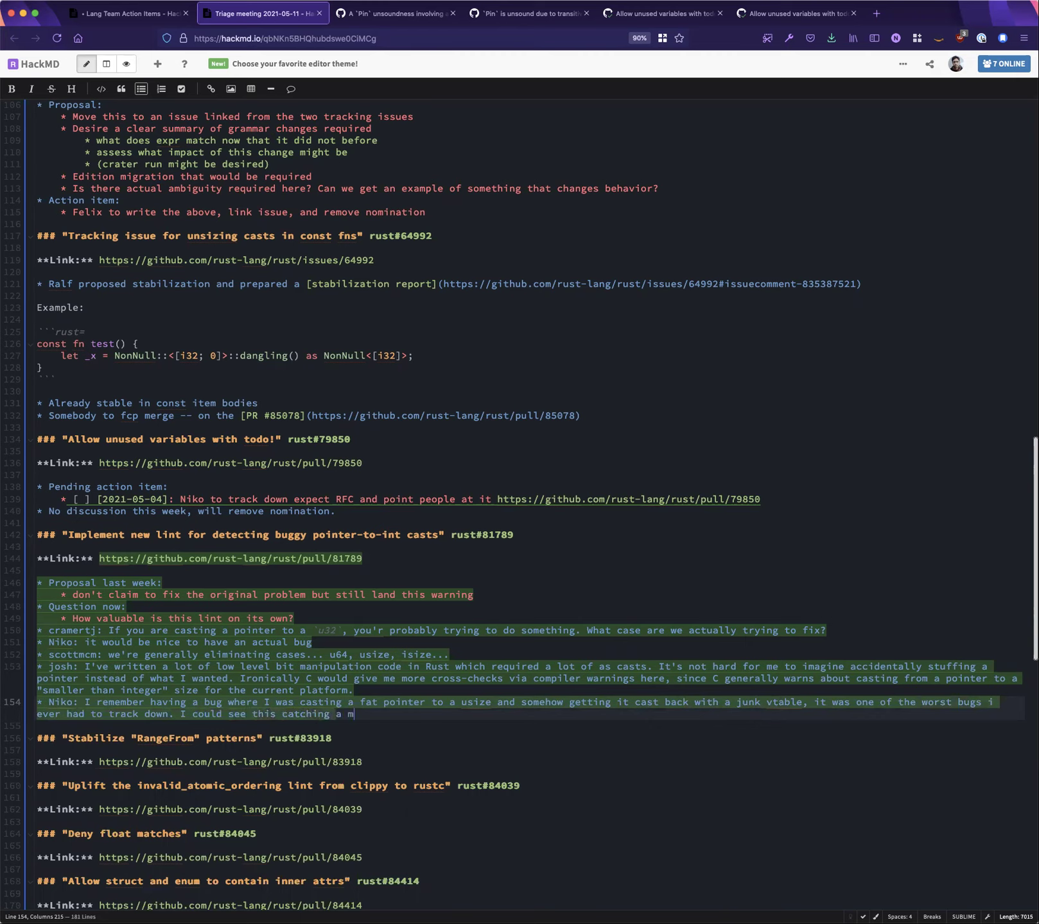
text(istake in that vein.)
Capitalize the lowercase "i" before "ever had to track down" and start a new bullet below the remark
click(997, 703)
key(BackSpace)
key(Down)
key(Return)
key(Up)
click(141, 88)
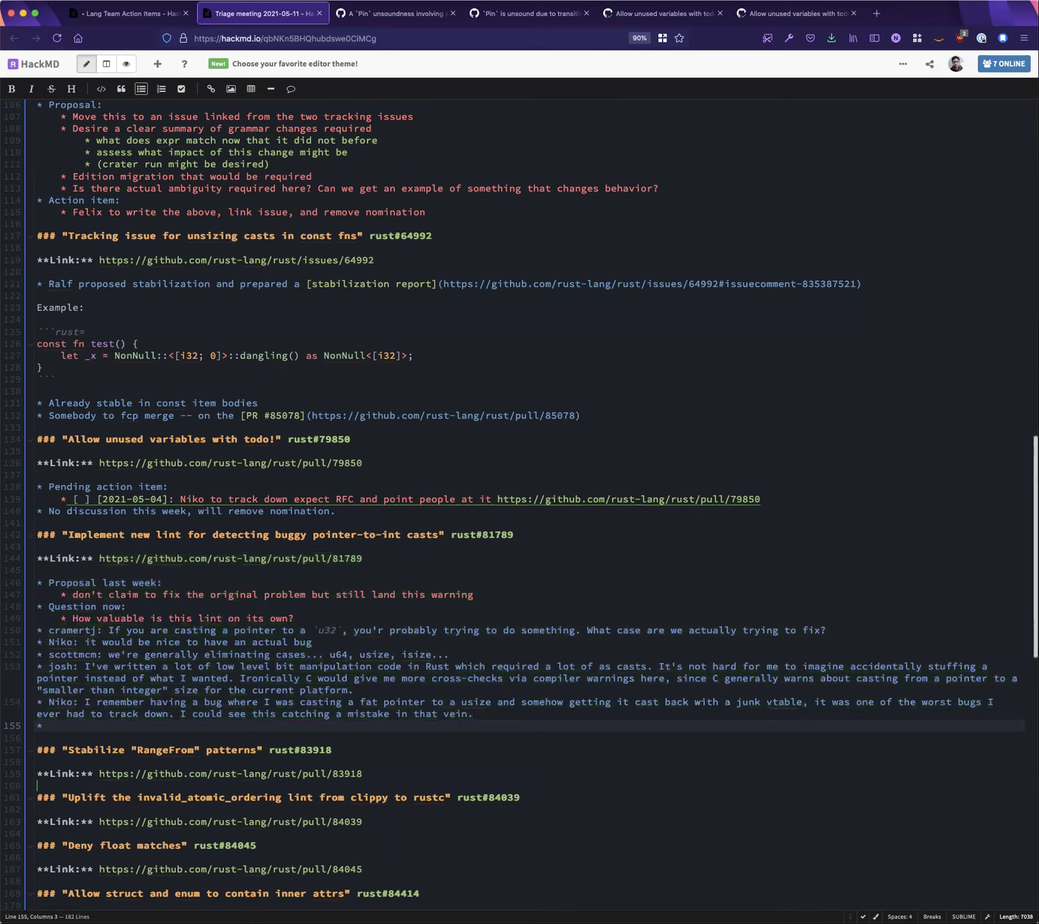
Add the question "Should we consider lints being aware of the current target?" and prefix it with the speaker's name
text(Shul)
key(BackSpace)
key(BackSpace)
text(ould we consider lints being aware of the current target?)
key(super+Left)
key(Right)
key(Right)
text(n)
key(BackSpace)
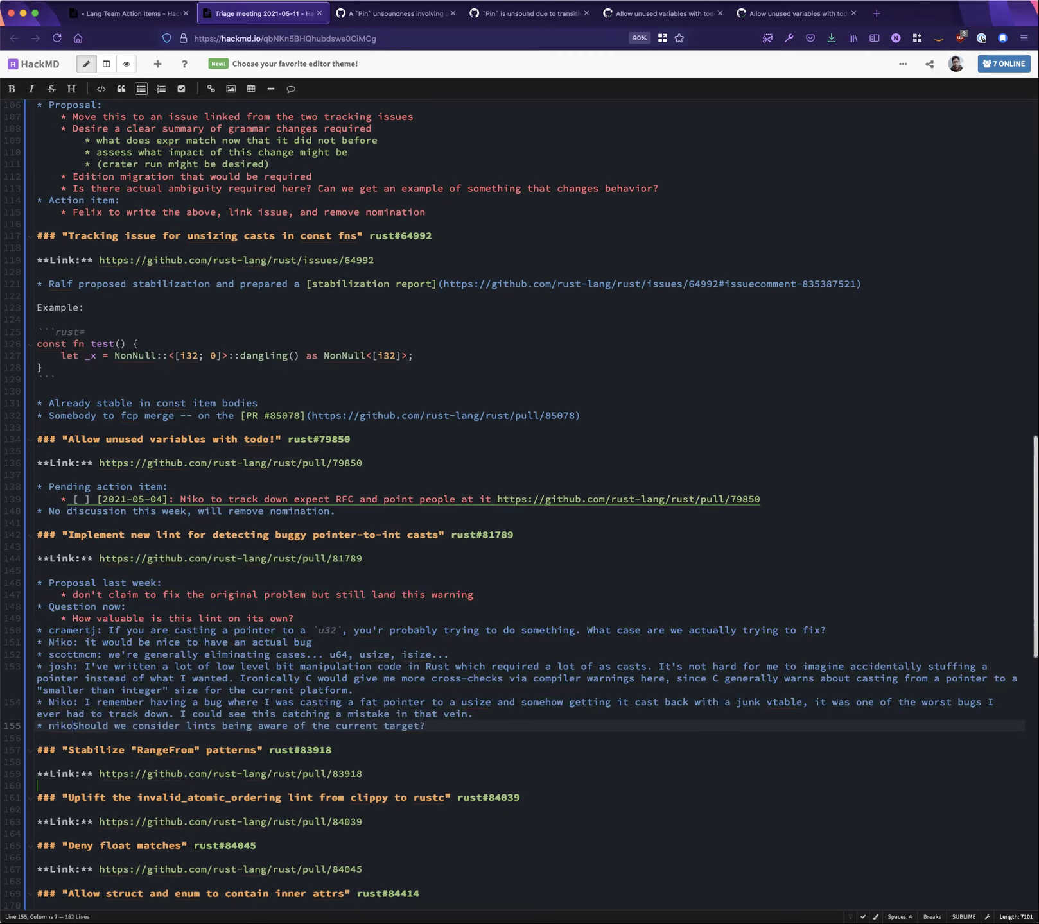
text(Scott: )
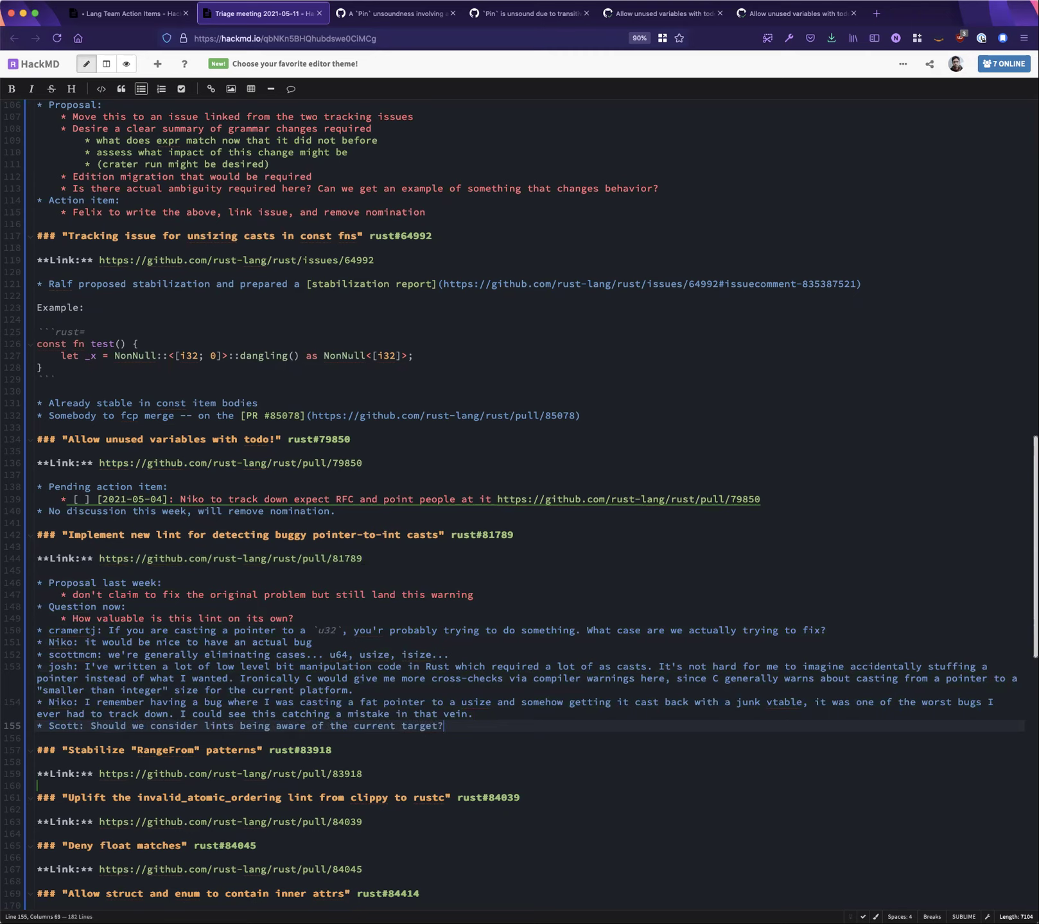
Append "Fewer false warnings in exchange for "less portability"." to the lint question and start a new bullet below
text( Fewer false positives in exchange for "less portability".)
key(Return)
click(542, 726)
double_click(547, 726)
text(warnings)
click(49, 738)
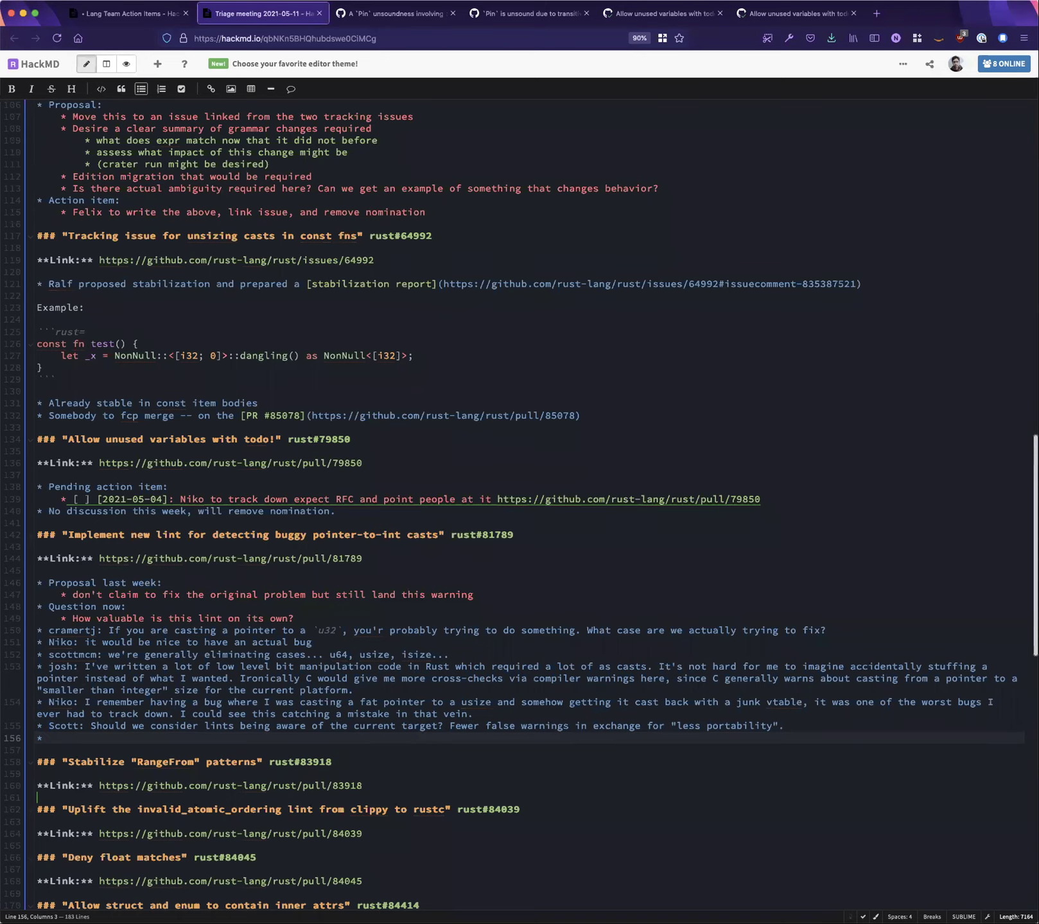
Add a named speaker's remark: "that can be a real pain -- e.g., on rust ci whenever something is specific to one configuration, it's very confusing."
text(Mark: that can be a real pain -- e.g., on rust ci whenever something is specific to one configuration, it's very )
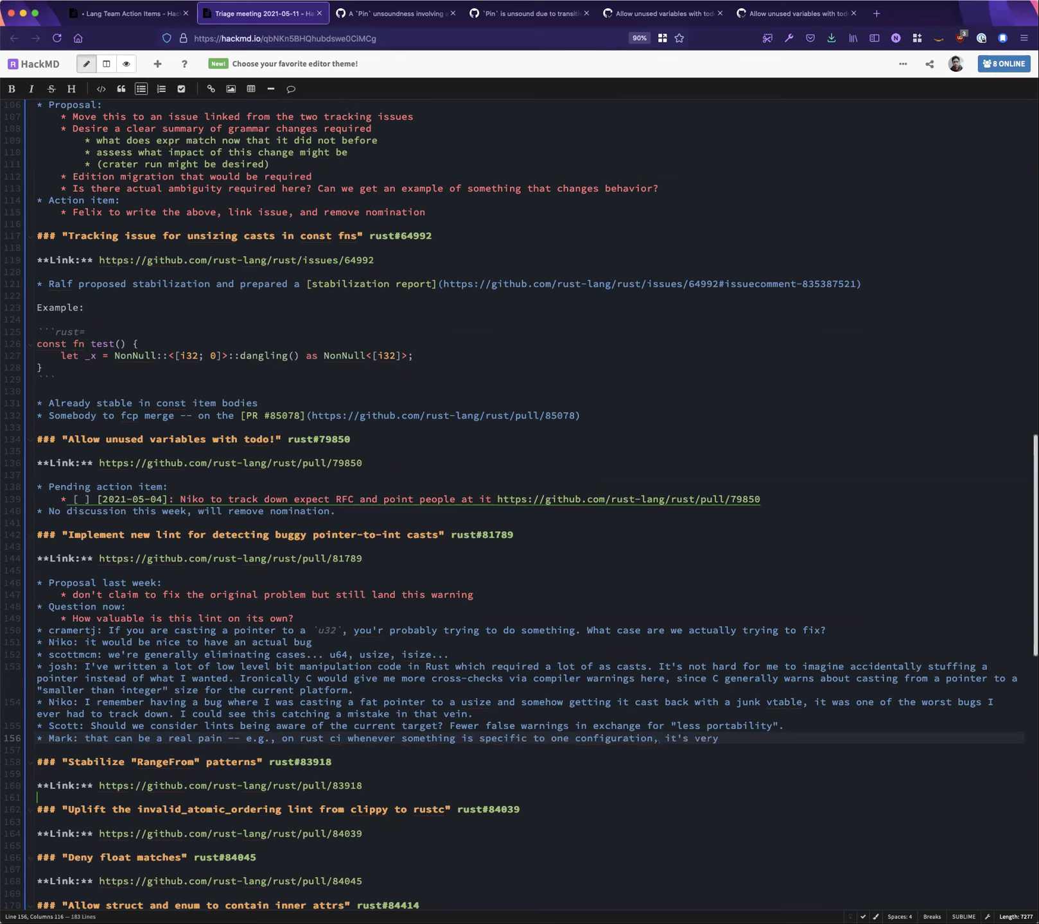
text(confusing.)
key(Return)
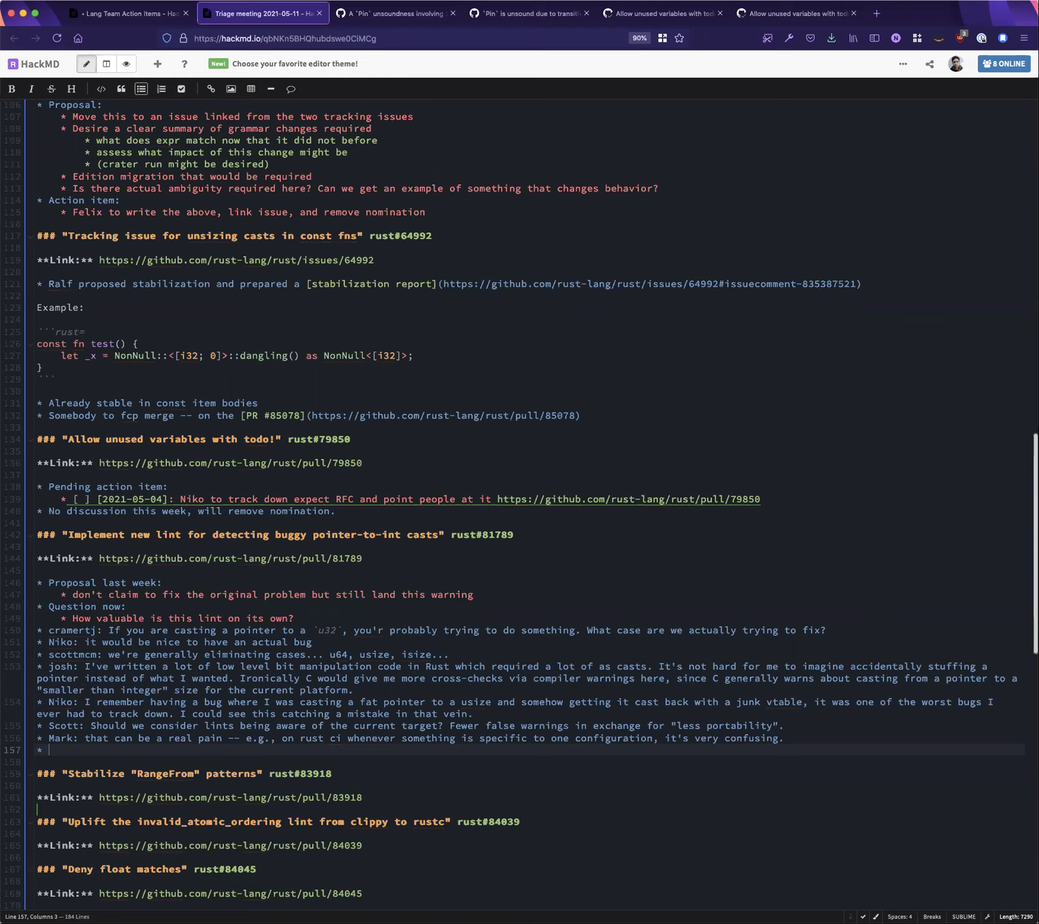
Add the remark "Consider a lint group?" with the nested reply "I would like to have `#![allow(lint)]`", each prefixed with its speaker's name
text(Felix: Consider a lint group?)
key(Return)
key(Tab)
text(Niko: I would like to hav)
text(e `#![allow(lint))
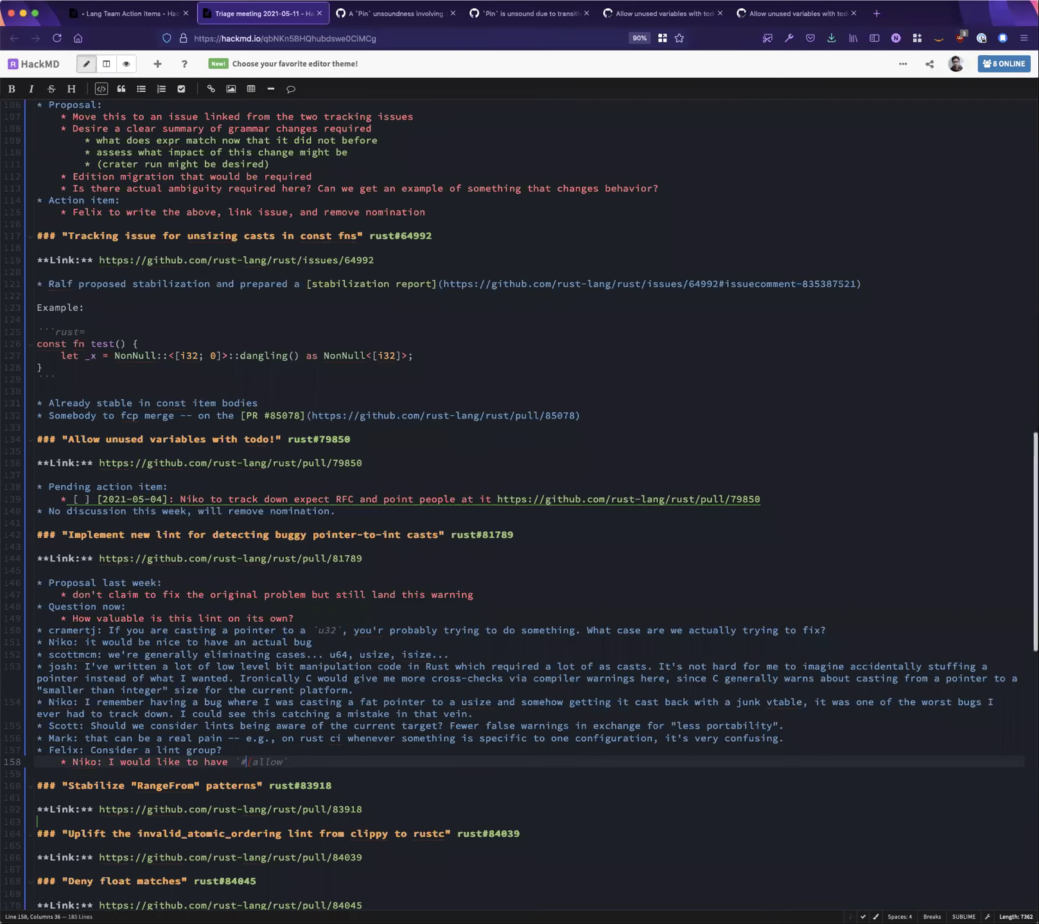
text(])
key(Left)
text((lint)
key(Right)
key(Right)
Nest a named reply under the rust ci remark: "+1, I'd rather we have some evidence that this is really important"
key(Up)
key(Up)
key(End)
key(Return)
text(Niko: +1, I'd rather we)
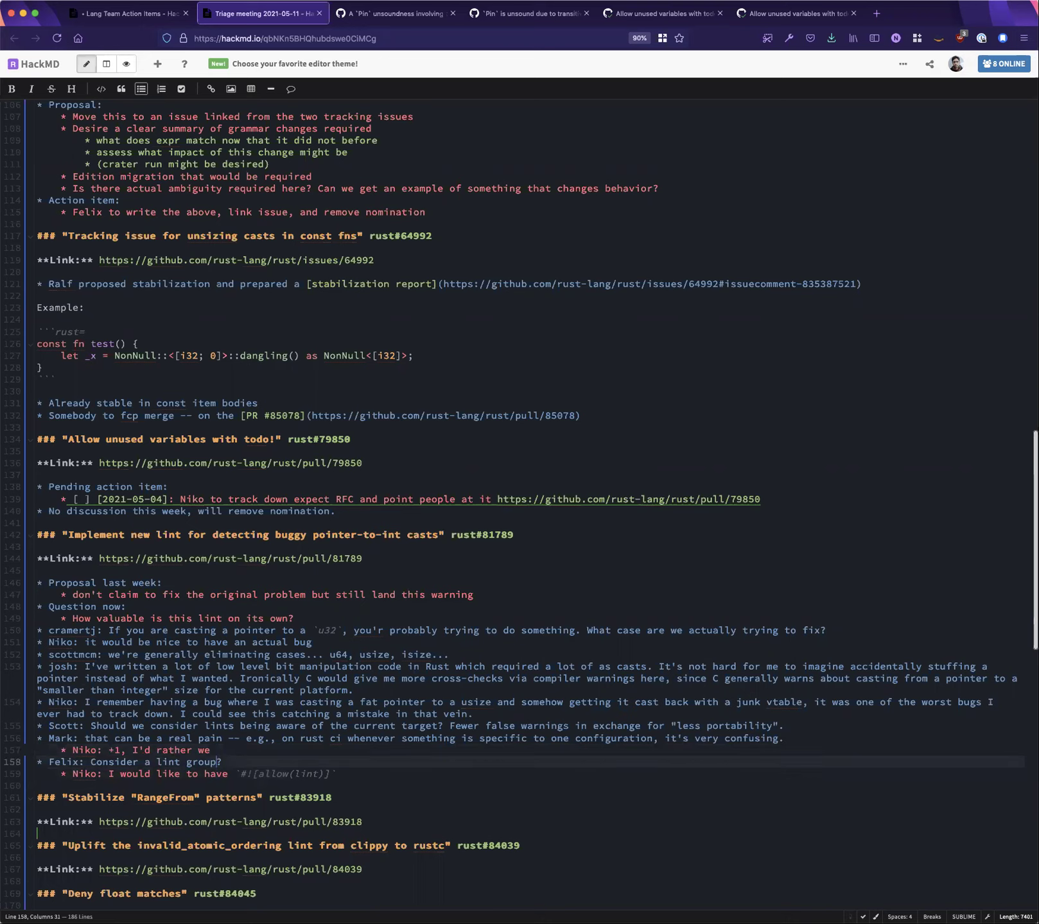
text( have some evidence for)
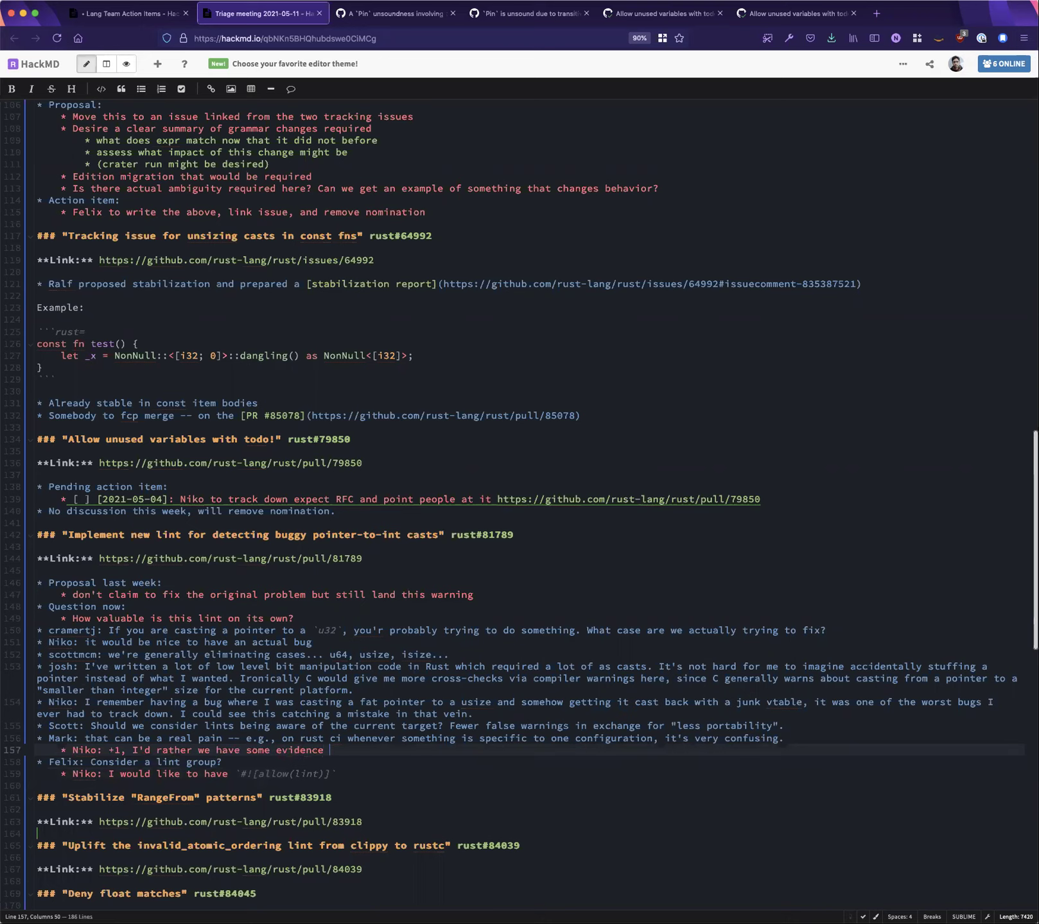
key(BackSpace)
key(BackSpace)
key(BackSpace)
key(BackSpace)
text(that this is really important)
key(Down)
key(Down)
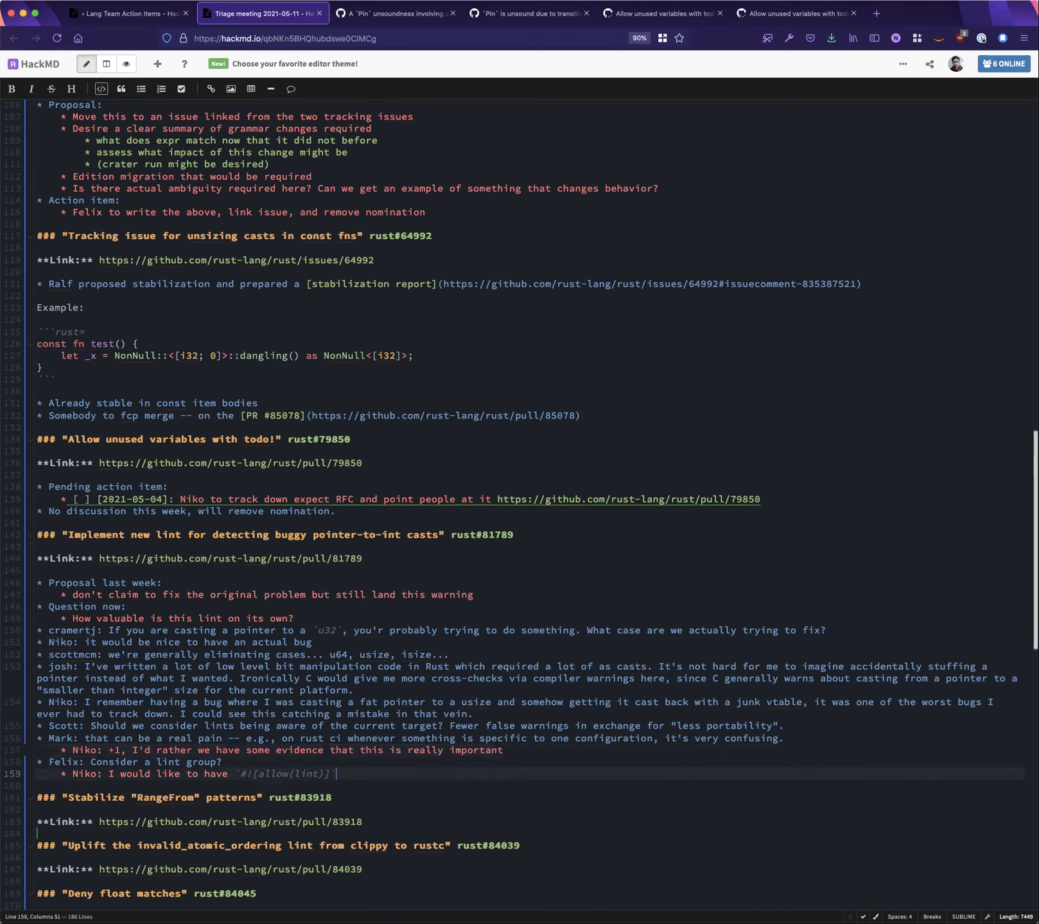
Below the `#![allow(lint)]` reply, add a top-level bullet prefixed with the speaker's name: "could start at warn"
key(Return)
key(shift+Tab)
text(Josh: could start at warn)
key(Return)
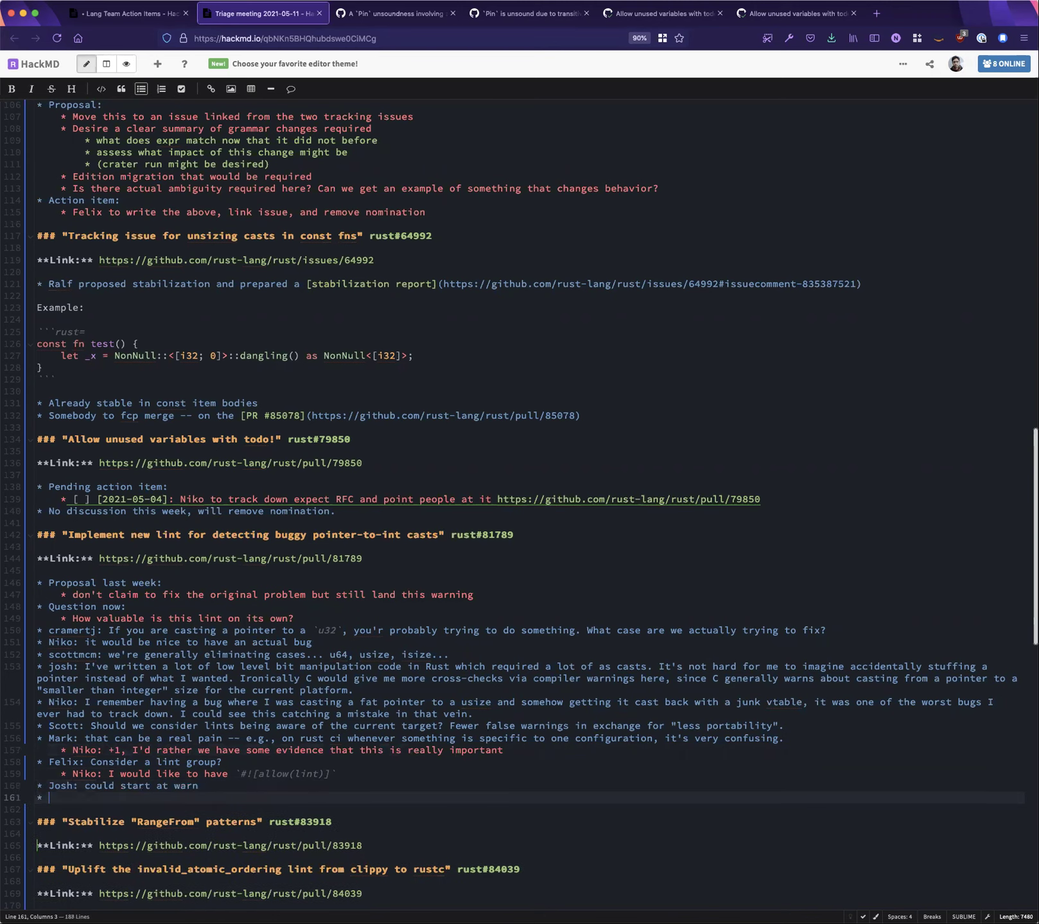
Replace "warn" with "allow" in the "could start at" remark and append "and allow opt-in"
key(Up)
key(BackSpace)
key(BackSpace)
key(BackSpace)
key(BackSpace)
text(allow)
key(Down)
key(Up)
text(and allow )
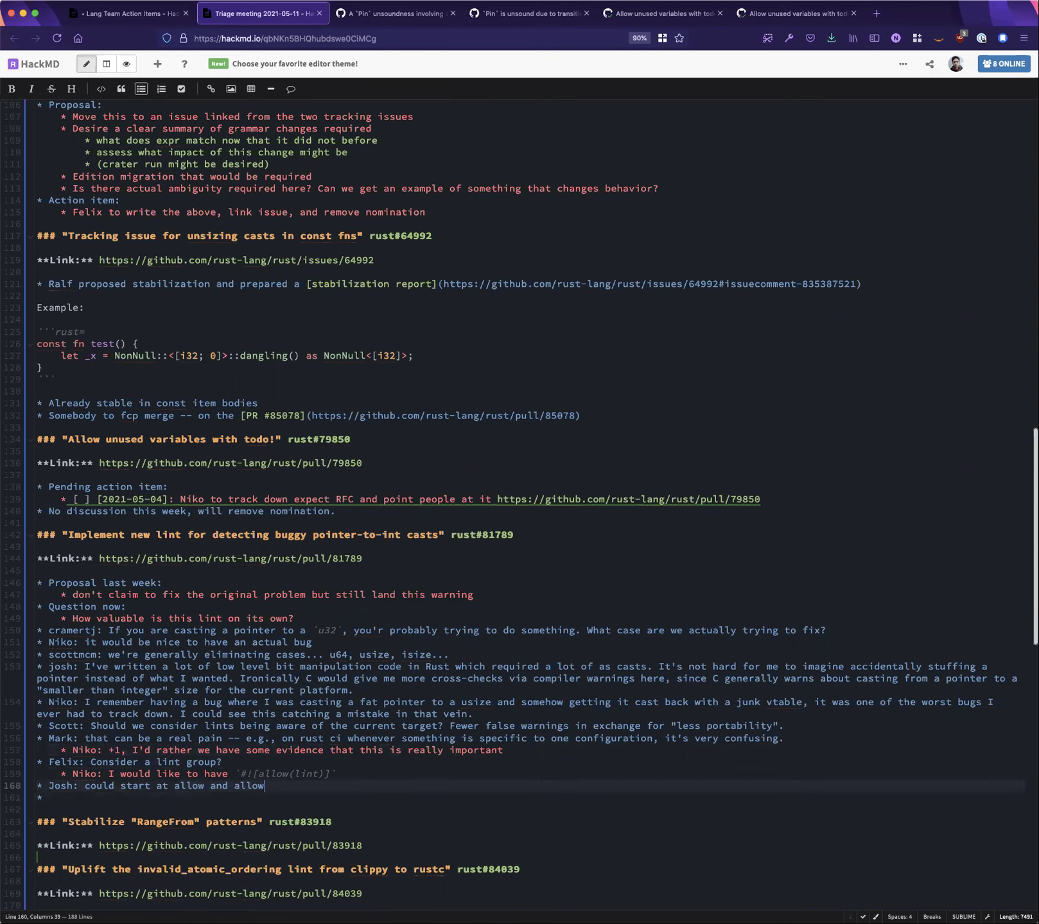
text(opt-in)
key(Down)
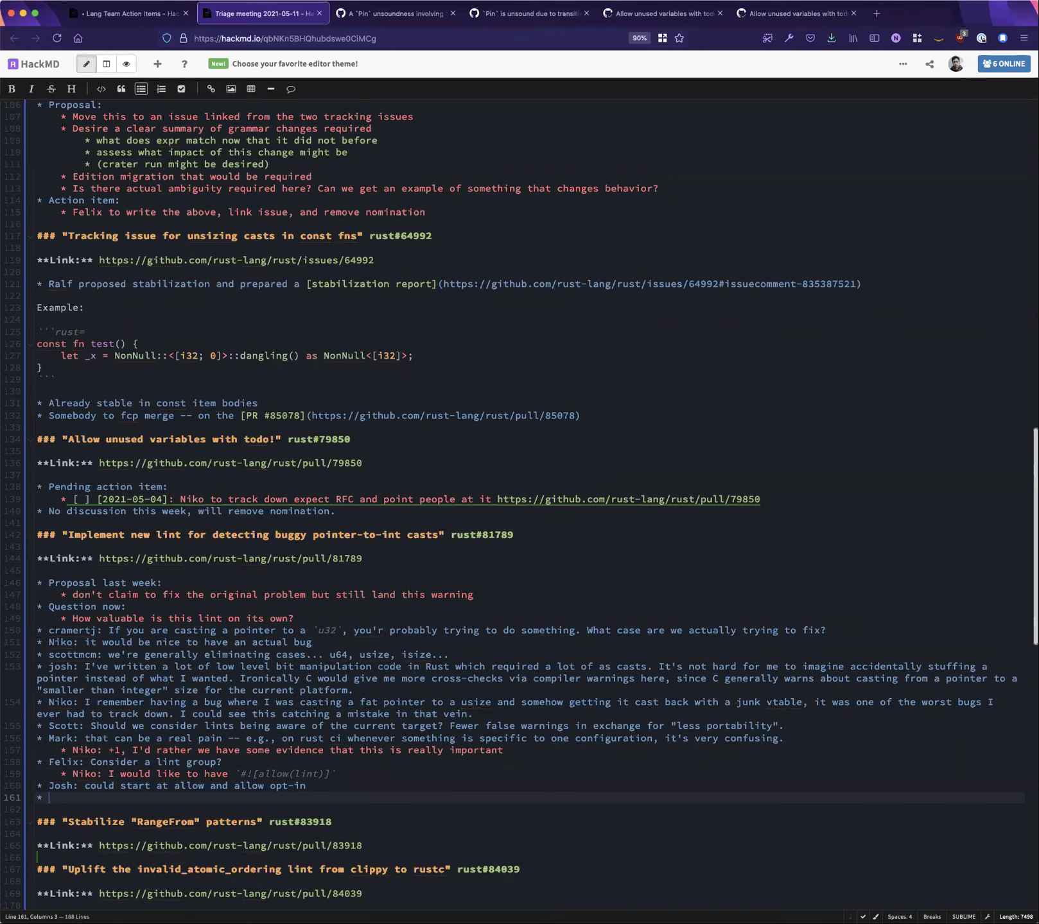
Change the lint name in the `#![allow(lint)]` attribute to "nonportable_32_bit" and return to the empty last bullet
double_click(307, 774)
text(?)
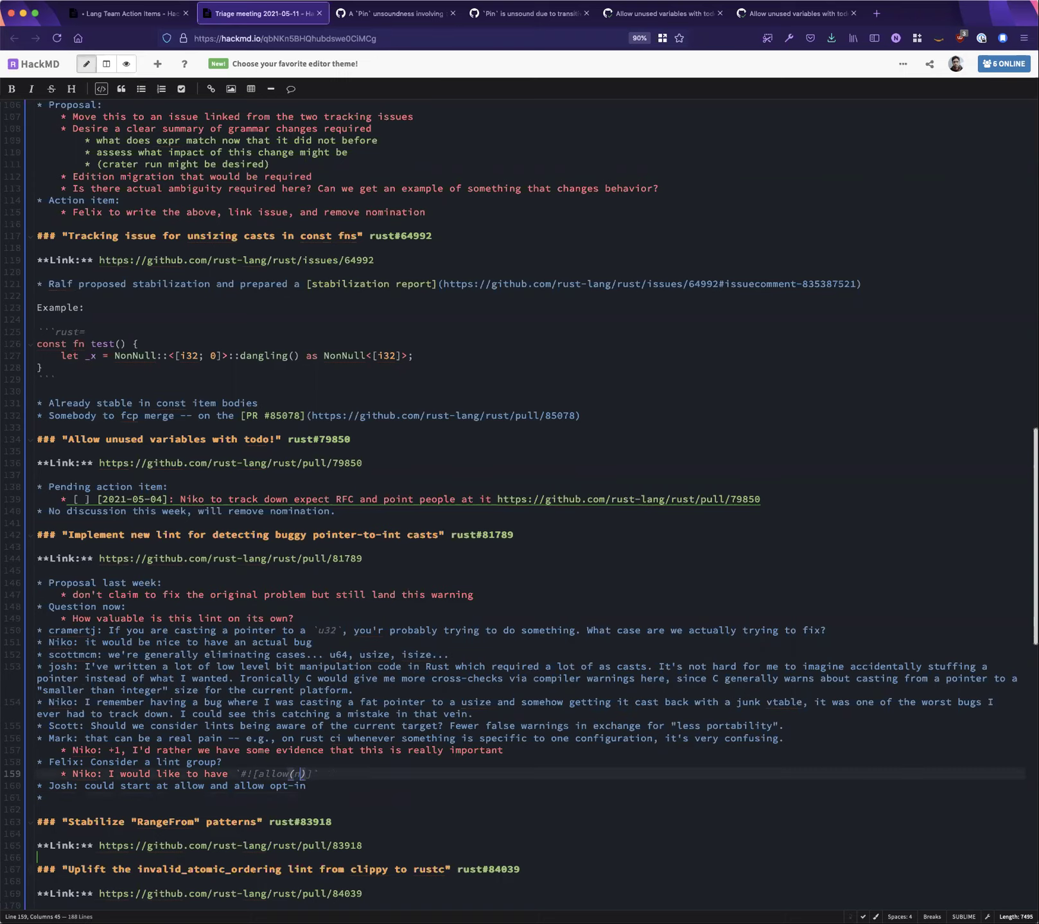
text(onortable)
key(alt+BackSpace)
text(nonportable_32_bit)
click(49, 798)
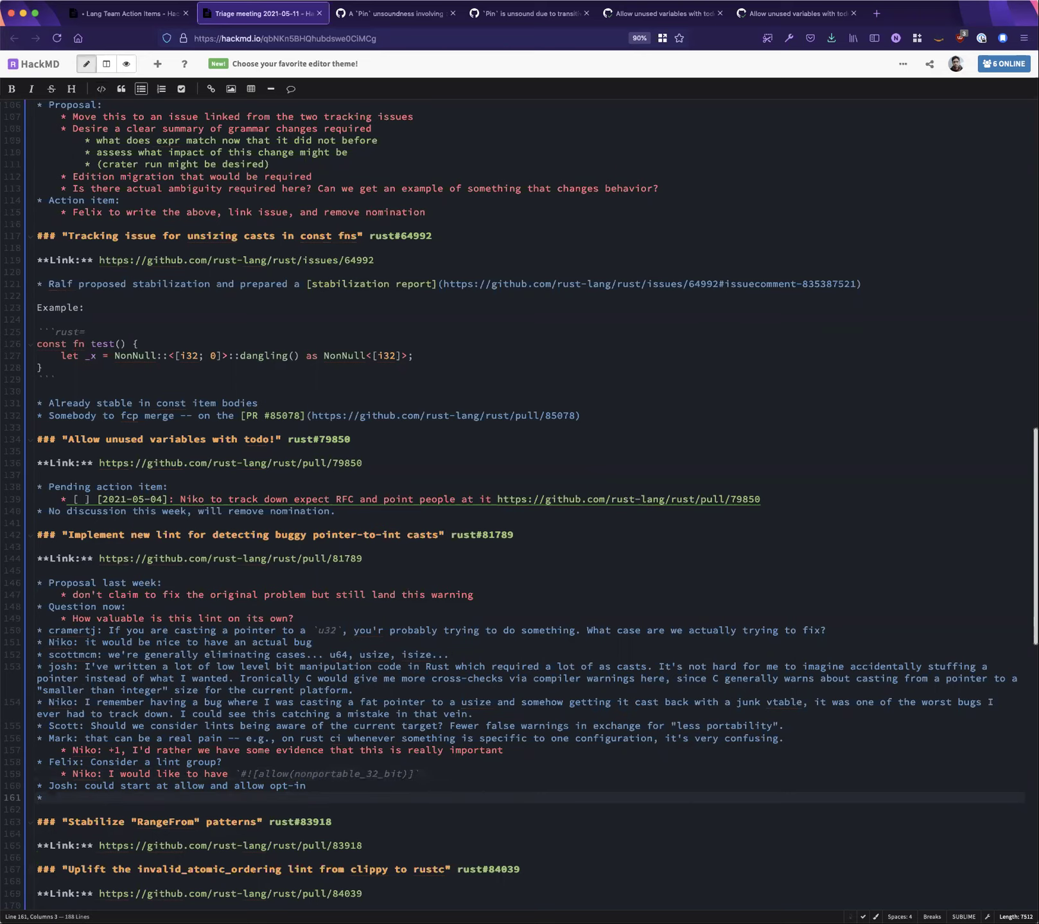
Add a named speaker's question: "if there was an explicit method for casting, like `to_bits` and `from_bits`, wouldn't that be a better situation?"
text(Scott: if there was an explicit method for cast)
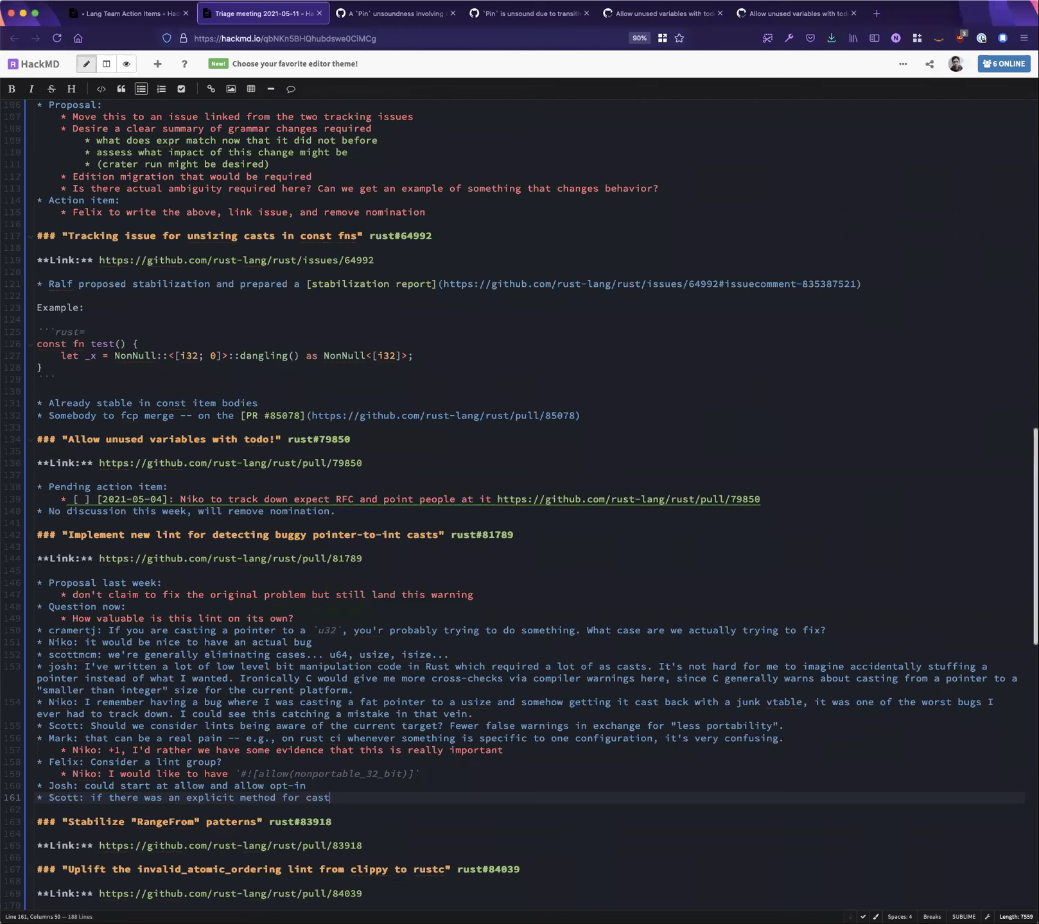
text(ing)
key(BackSpace)
text(, like `to_bits` and `from_bits`, wouldn't that be a better s)
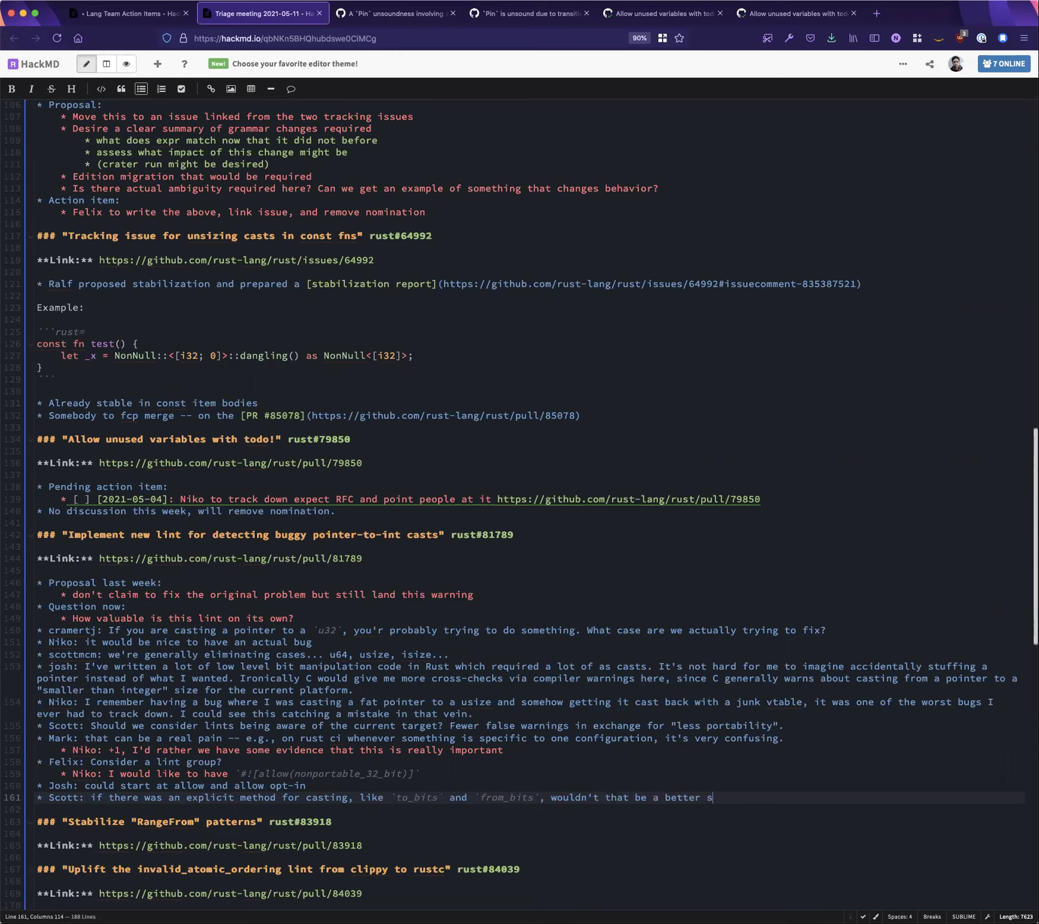
text(ituation?)
Nest the point "then we could disallow these `as` casts altogether" under the explicit-method question and start another sub-bullet
key(Return)
key(Tab)
text(then we could disallow these `as` casts altogether)
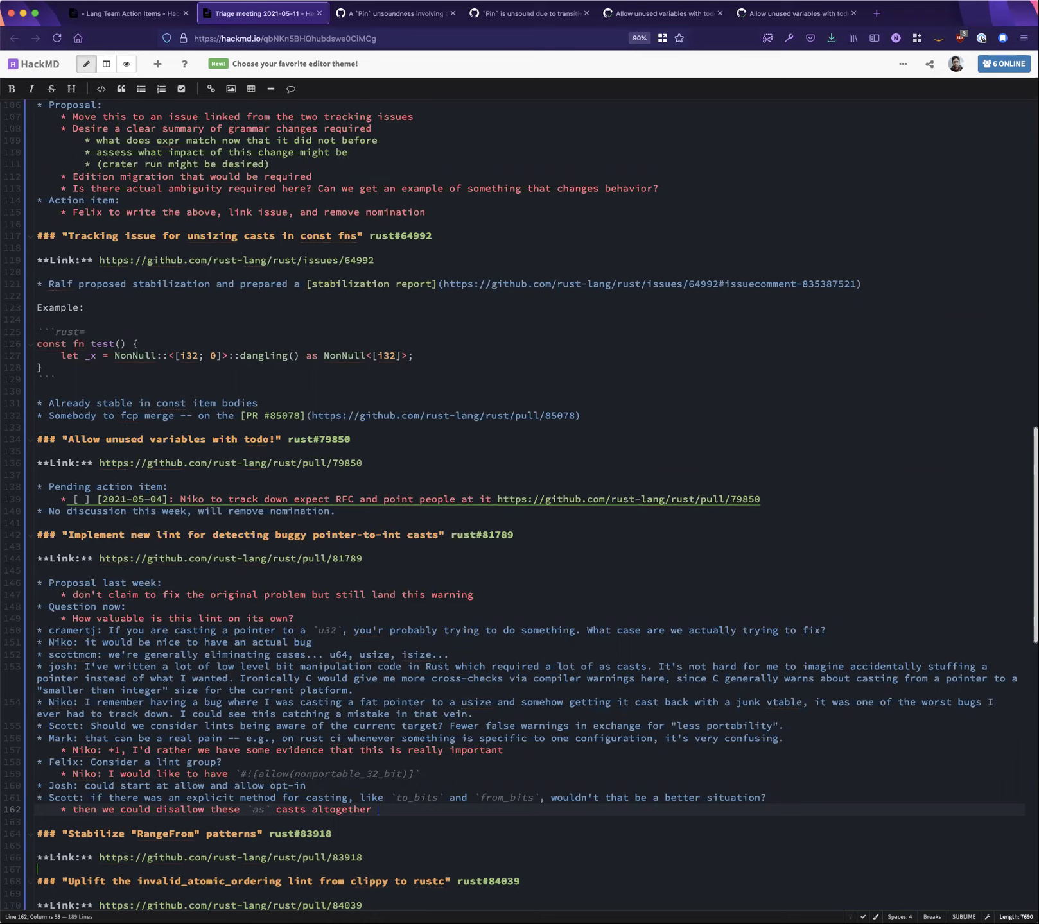
key(Return)
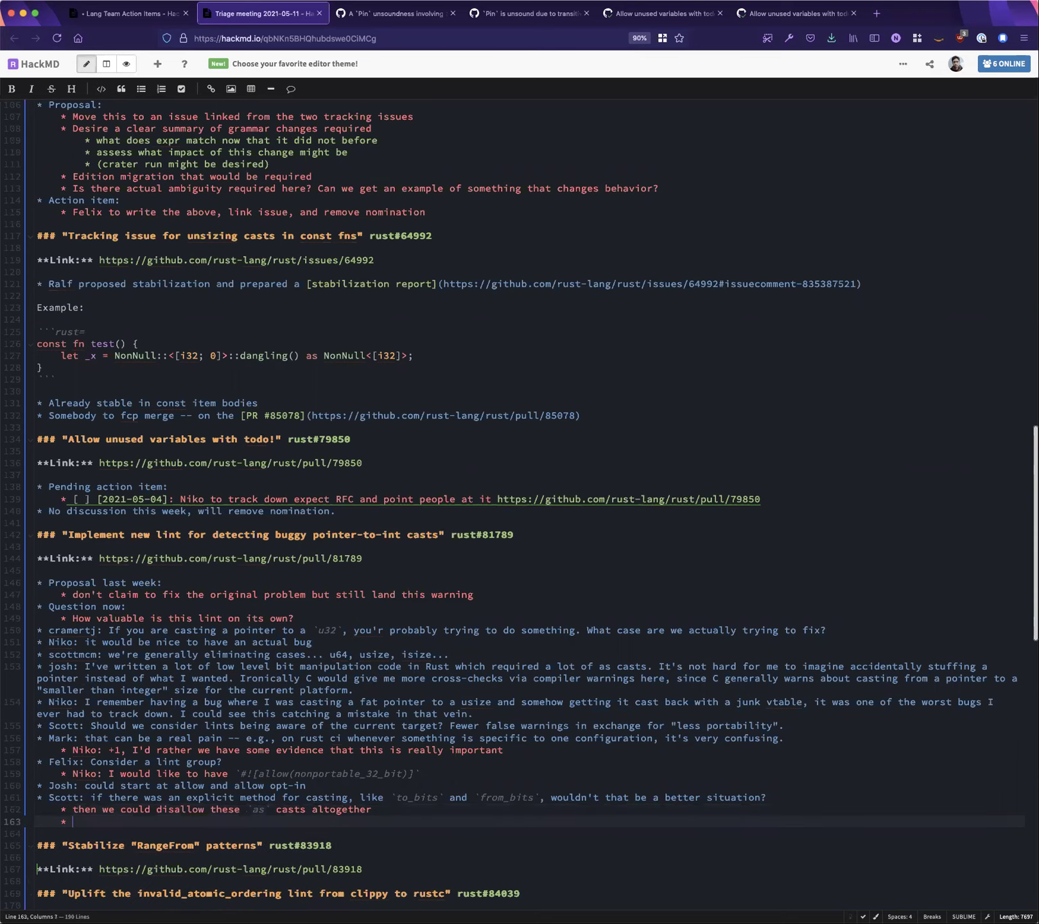
Add a named sub-bullet "e.g, a `truncate` method that only took integer to small integer...?" and start a top-level bullet below
text(josh: e.g, a `truncate` method that only took integer to small itneger)
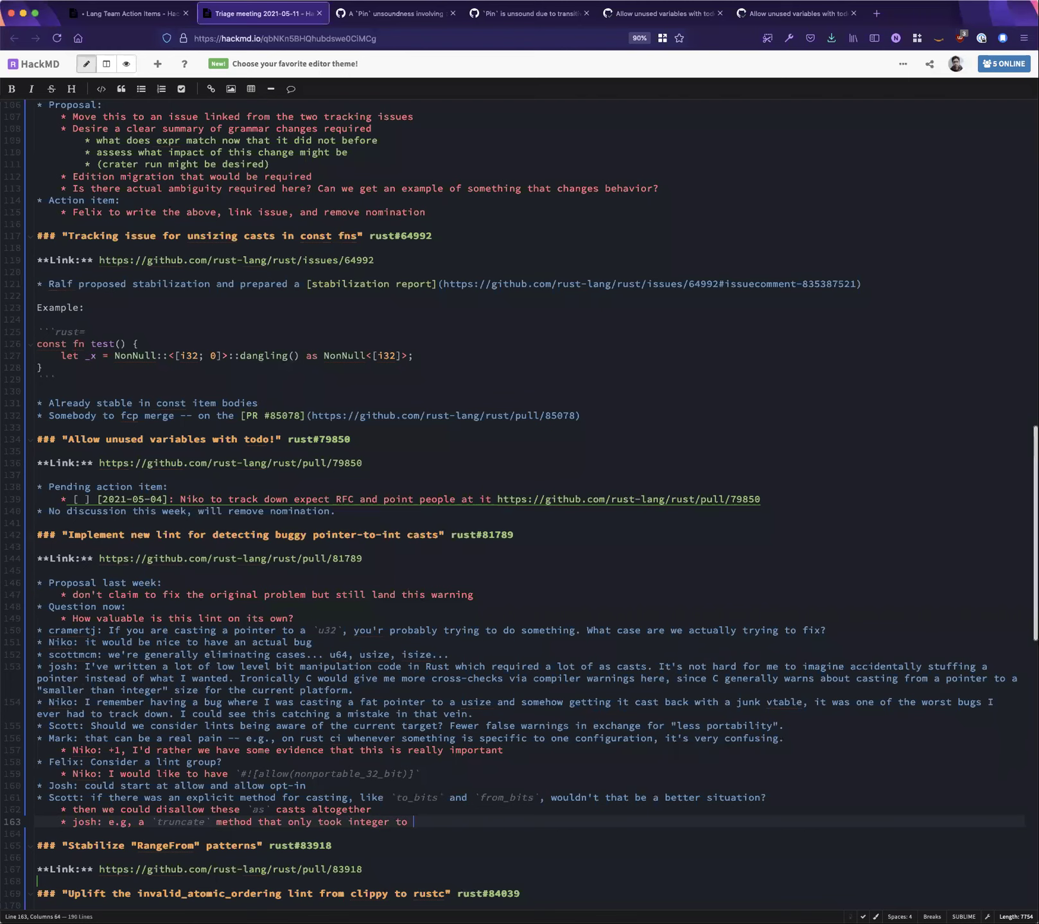
key(alt+BackSpace)
text(integer.../)
key(BackSpace)
key(BackSpace)
text(?)
key(Return)
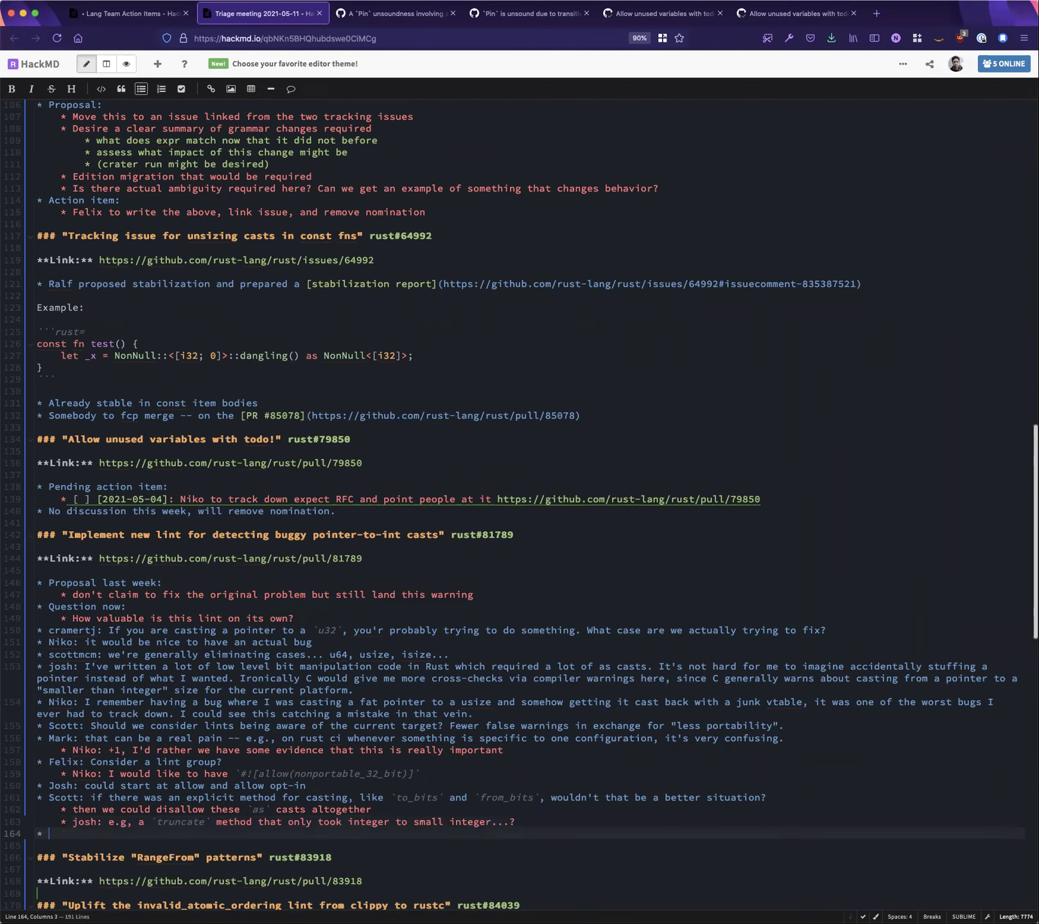
Add the question "what about the fat pointer situation?" prefixed with the speaker's name, and start a new bullet
text(Mara: what about the fat pointer situation?)
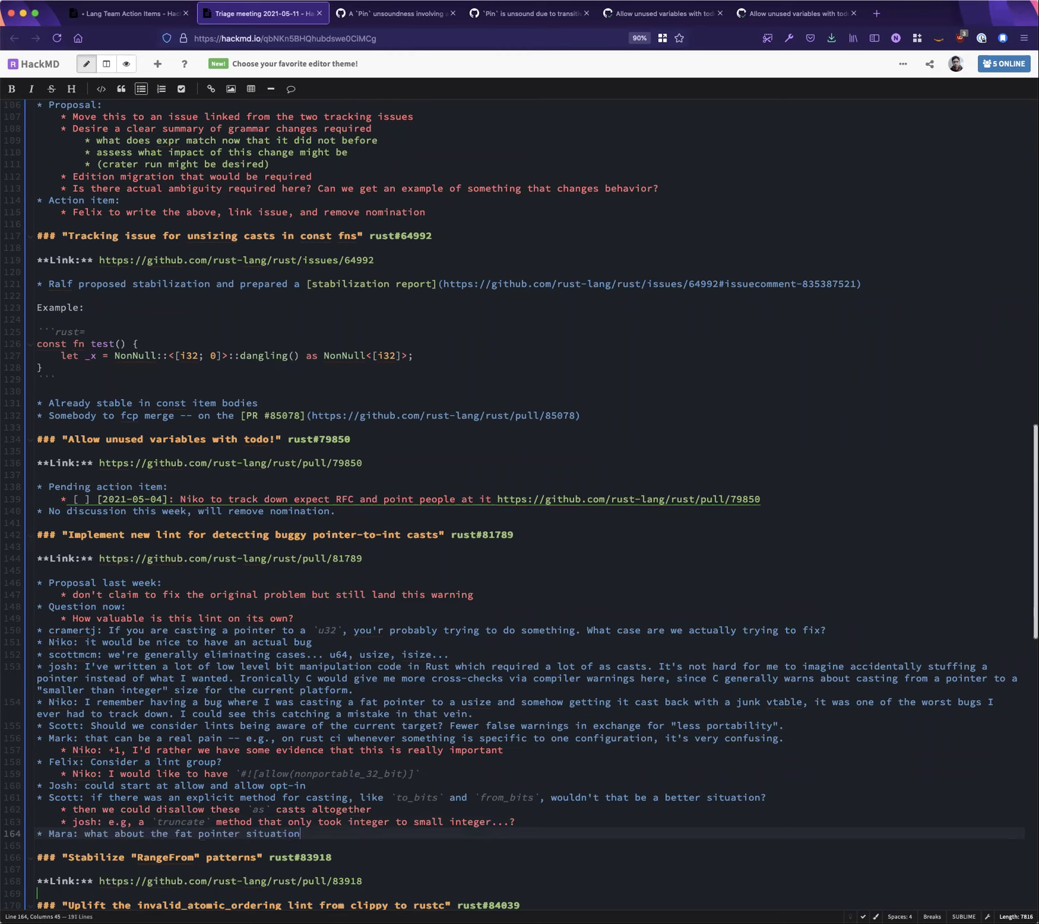
key(Return)
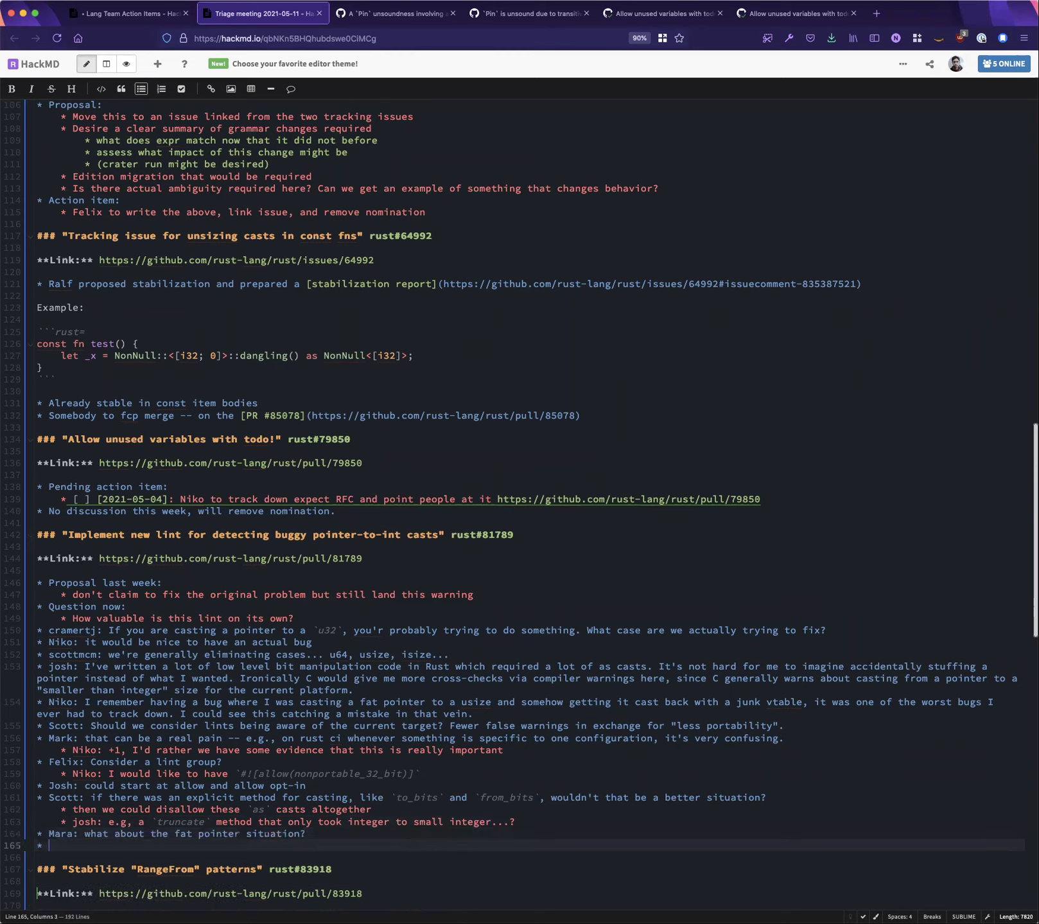
Nest a named reply "maybe disallow it on fat pointers, only permit it on thin pointers" under the fat pointer question and start another bullet
key(Tab)
text(Josh: maybe disallow it on fat pointers, only permit it on thin pointers)
key(Return)
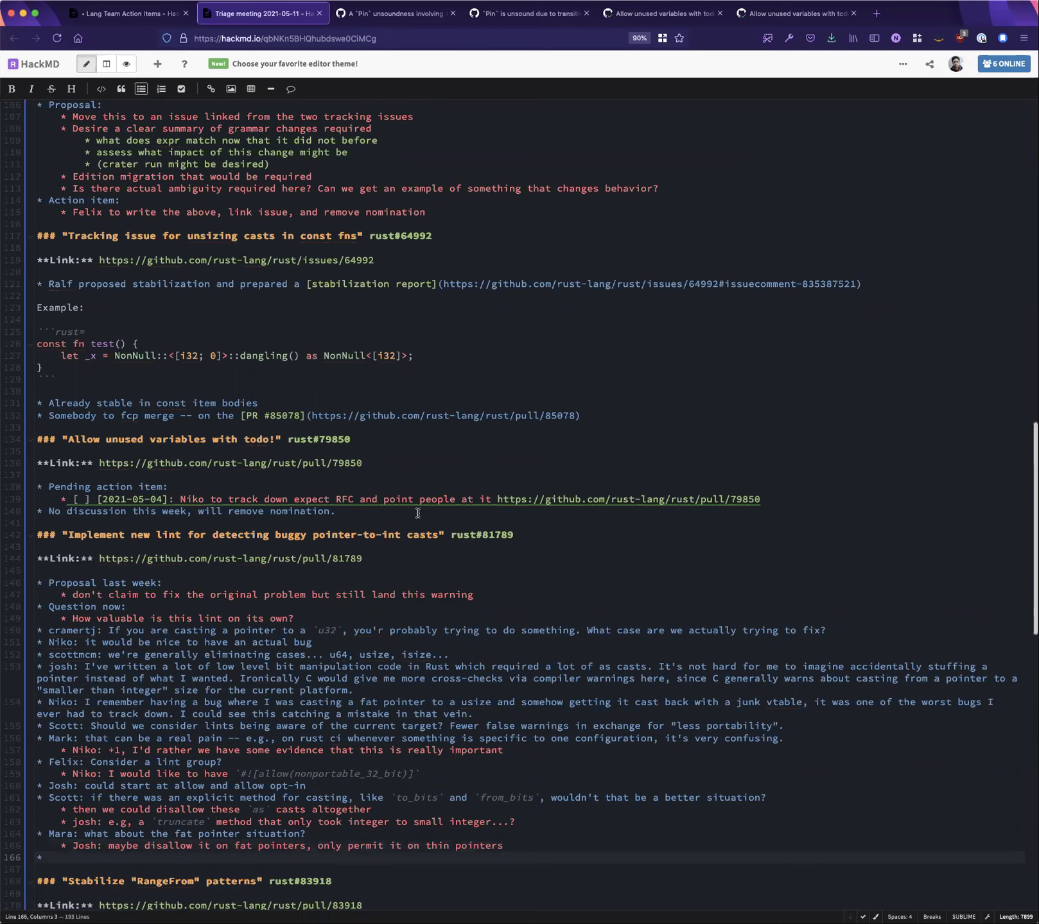
Add a named top-level remark "I'm in favor of introducing better alternatives to `as` and deprecating its usage"
scroll(420, 439, down, 3)
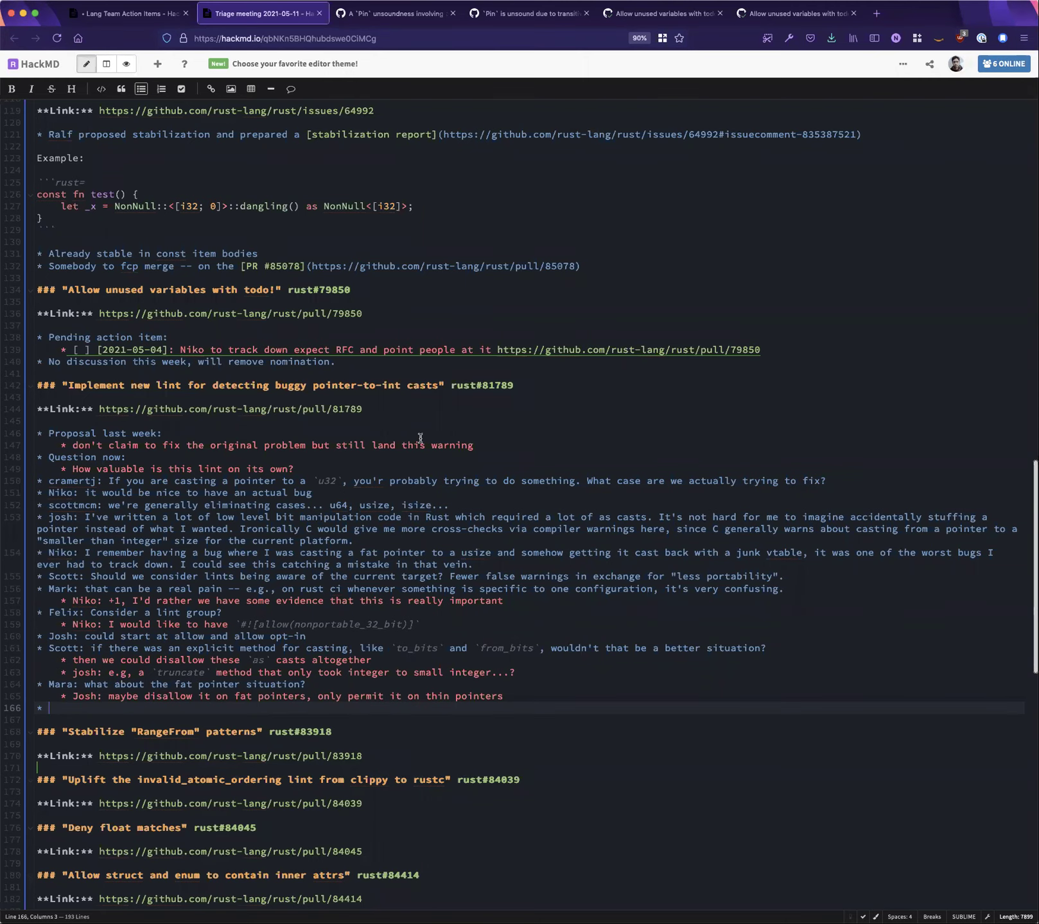
text(Niko: I'm in favor of introducing better a)
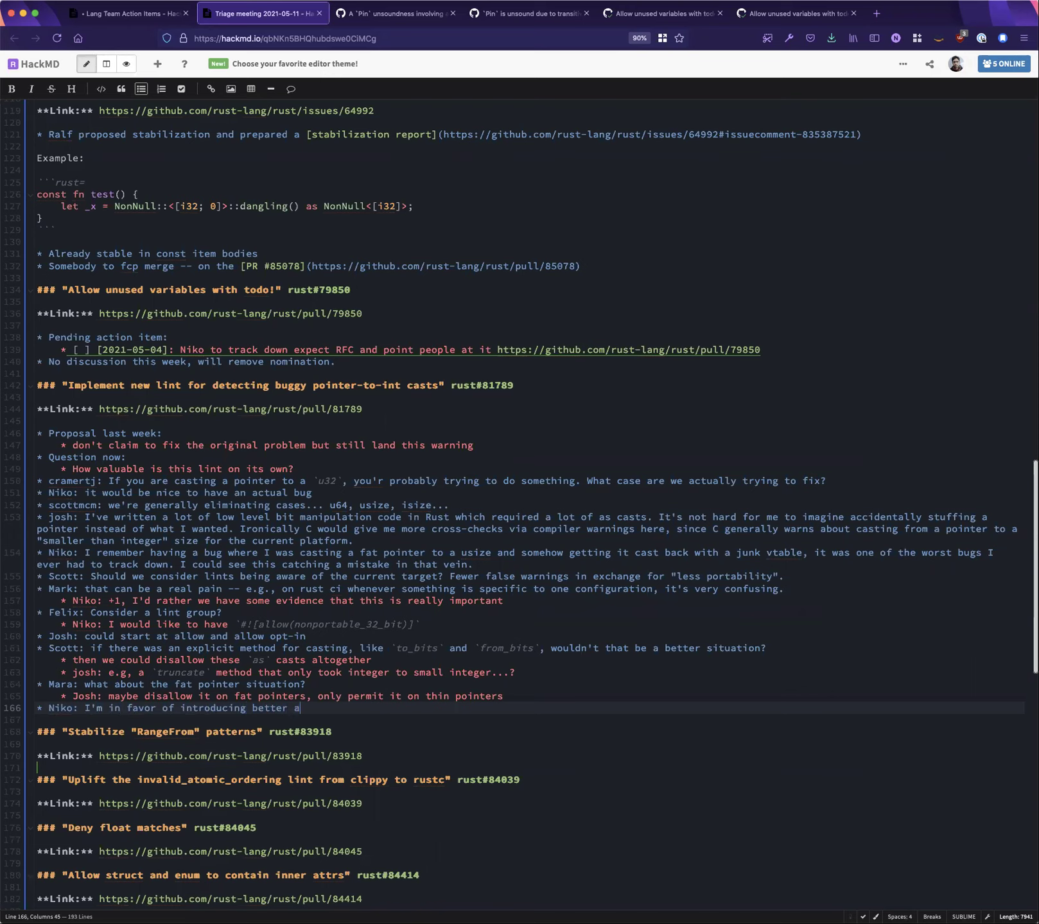
text(lternatives to `as` and deprecating )
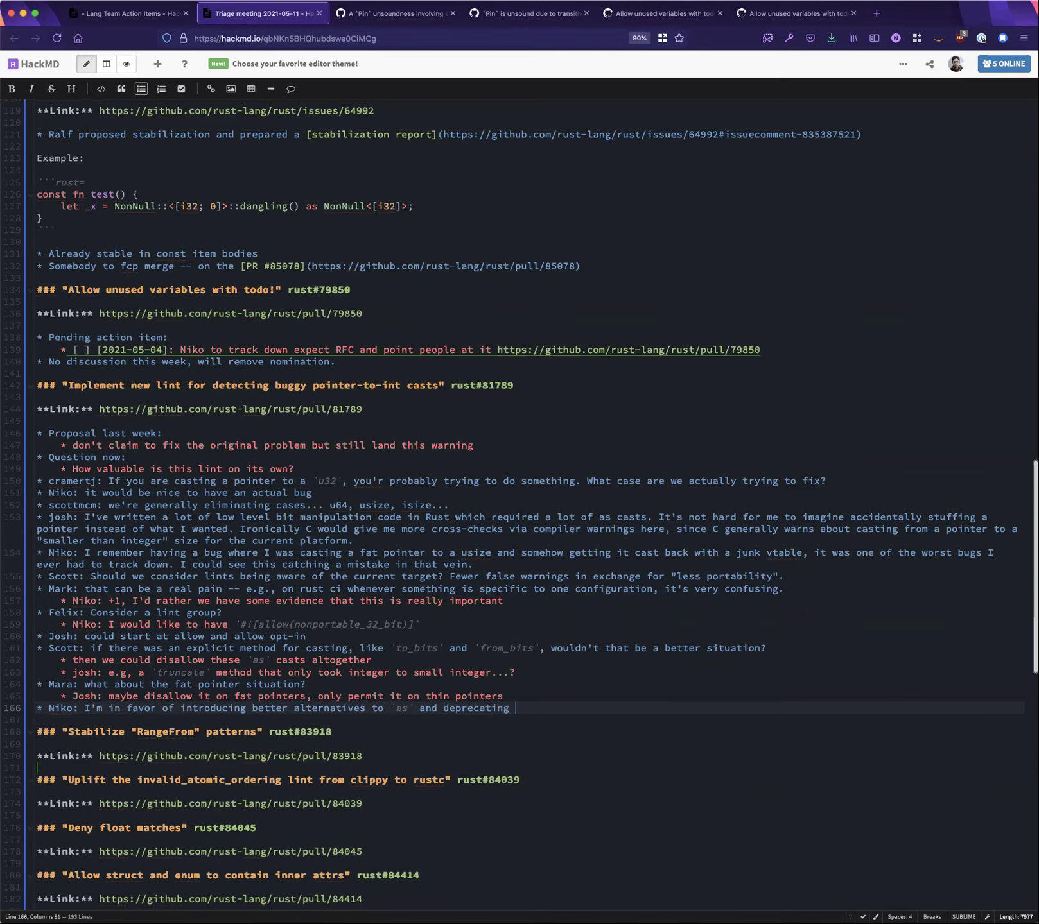
text(its usage)
key(Return)
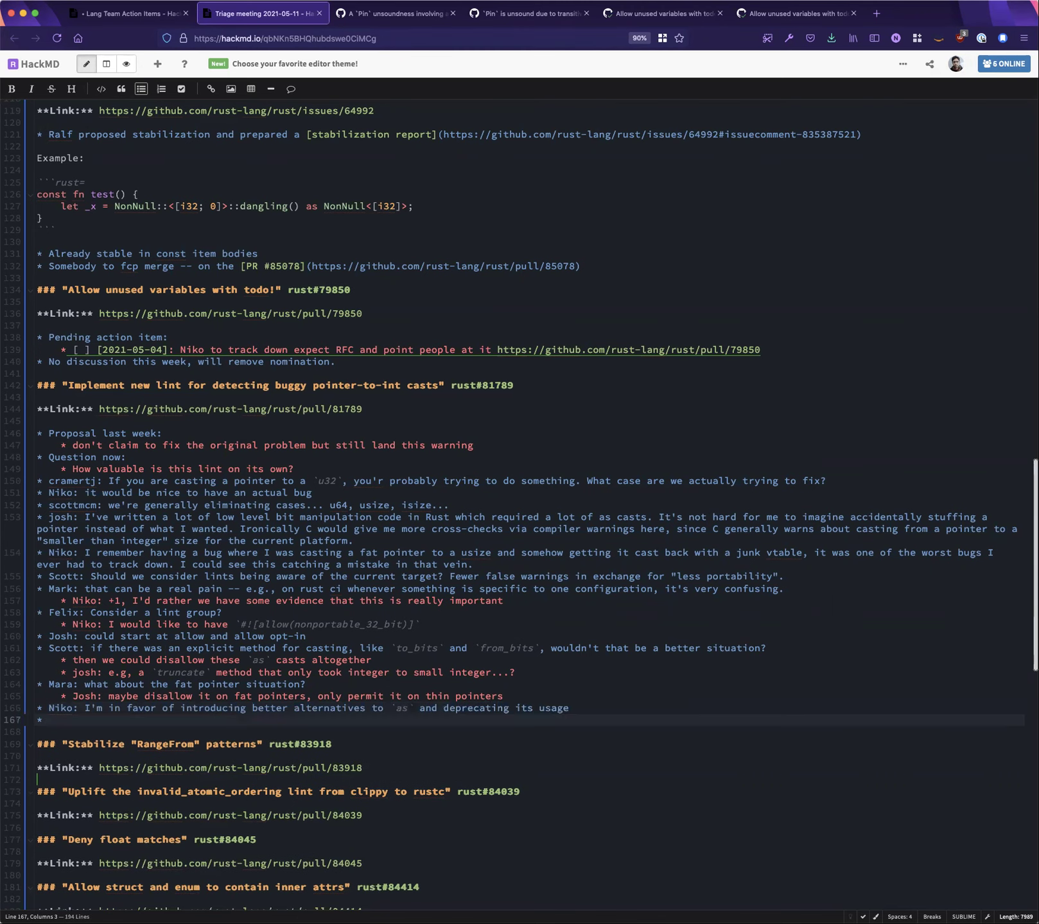
Add a named bullet "I am doing a lot of 64-bit indexing, interconversion between usize and u64 is pretty annoying"
text(Josh: I am doing a lot of 64-bit indexing, this is)
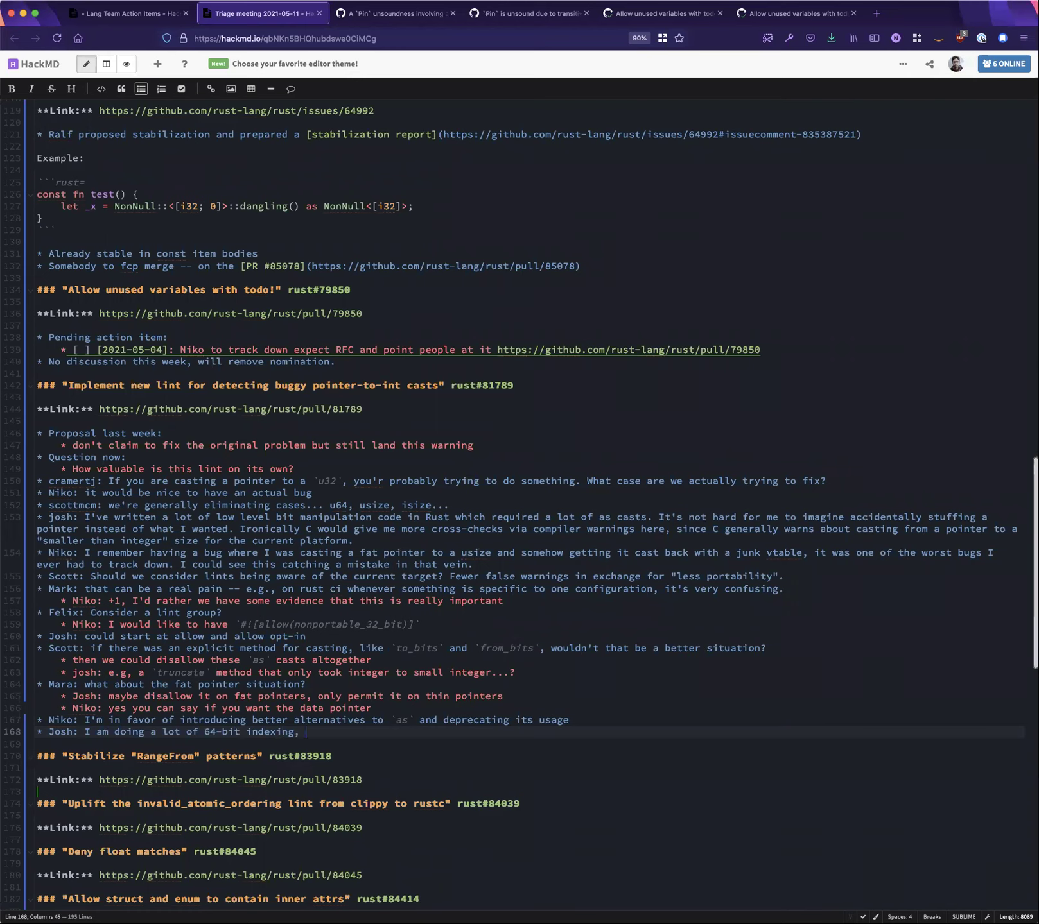
key(BackSpace)
key(BackSpace)
key(BackSpace)
key(BackSpace)
key(BackSpace)
key(BackSpace)
key(BackSpace)
key(BackSpace)
text(interconversion between usize and u64 is pretty annoying)
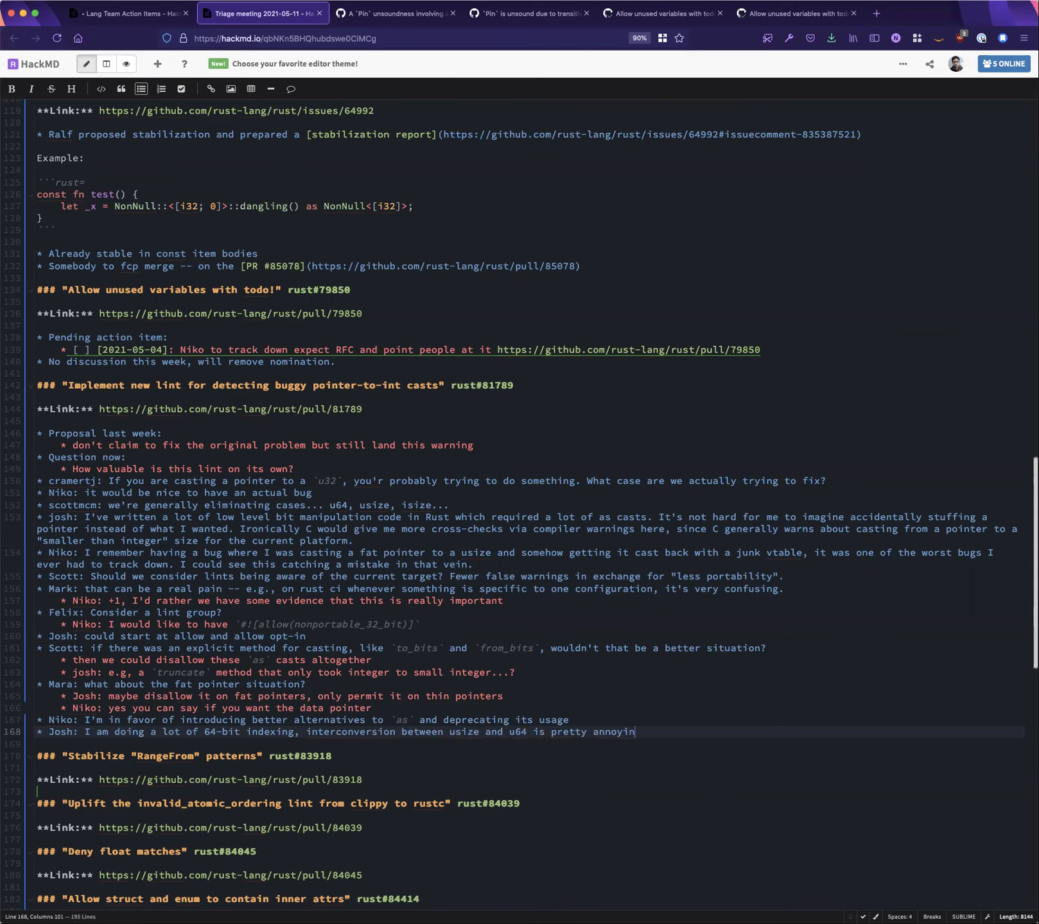
Nest "it'd be nice to have a method that casts from usize to u64 (or u32) depending on target" under the 64-bit indexing remark
key(Return)
key(Tab)
text(it'd be nice to hav)
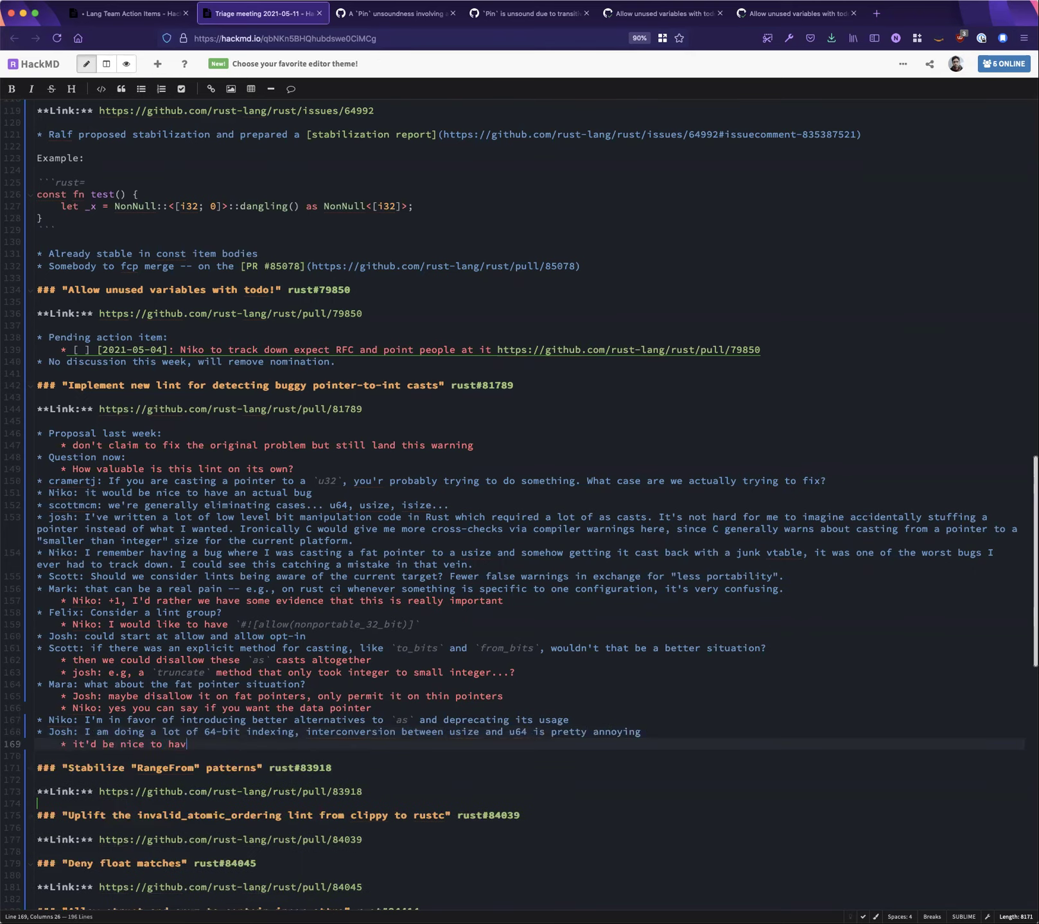
text(e a method that casts from usize t)
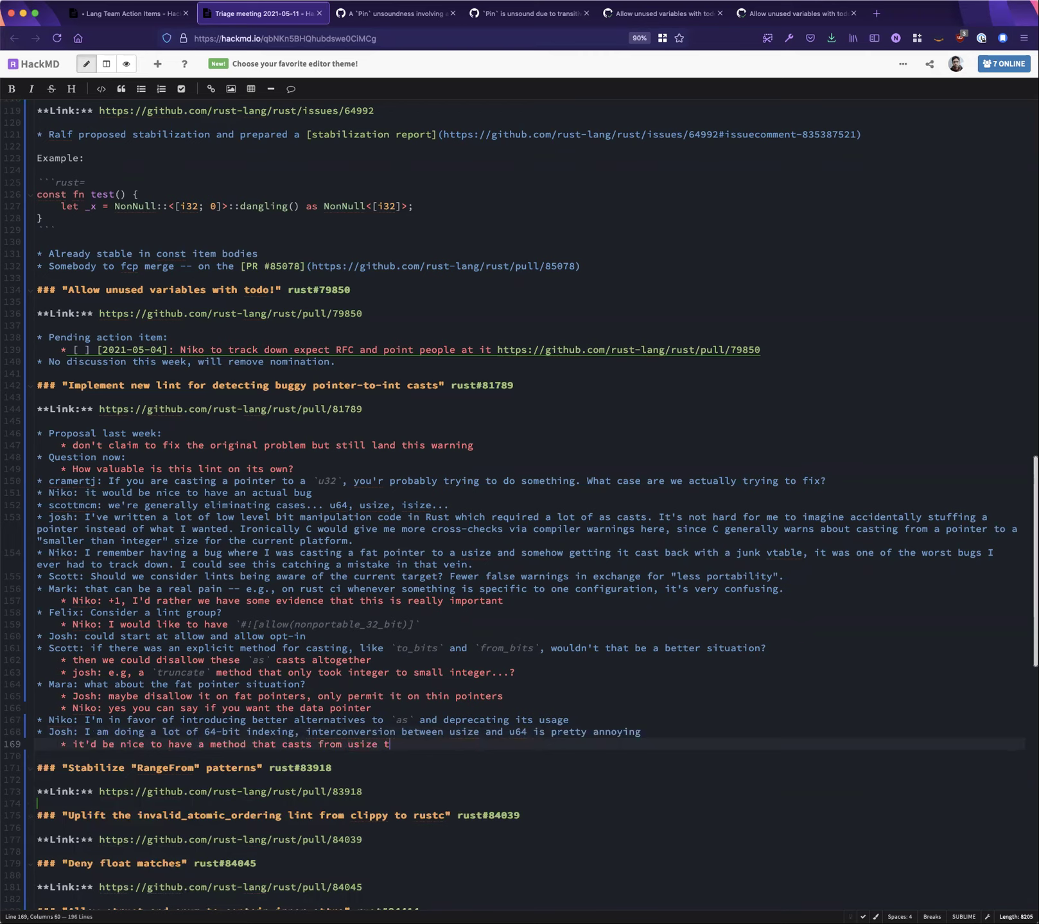
text(o u64 (or u32)
text() depending on targ)
text(et)
key(Return)
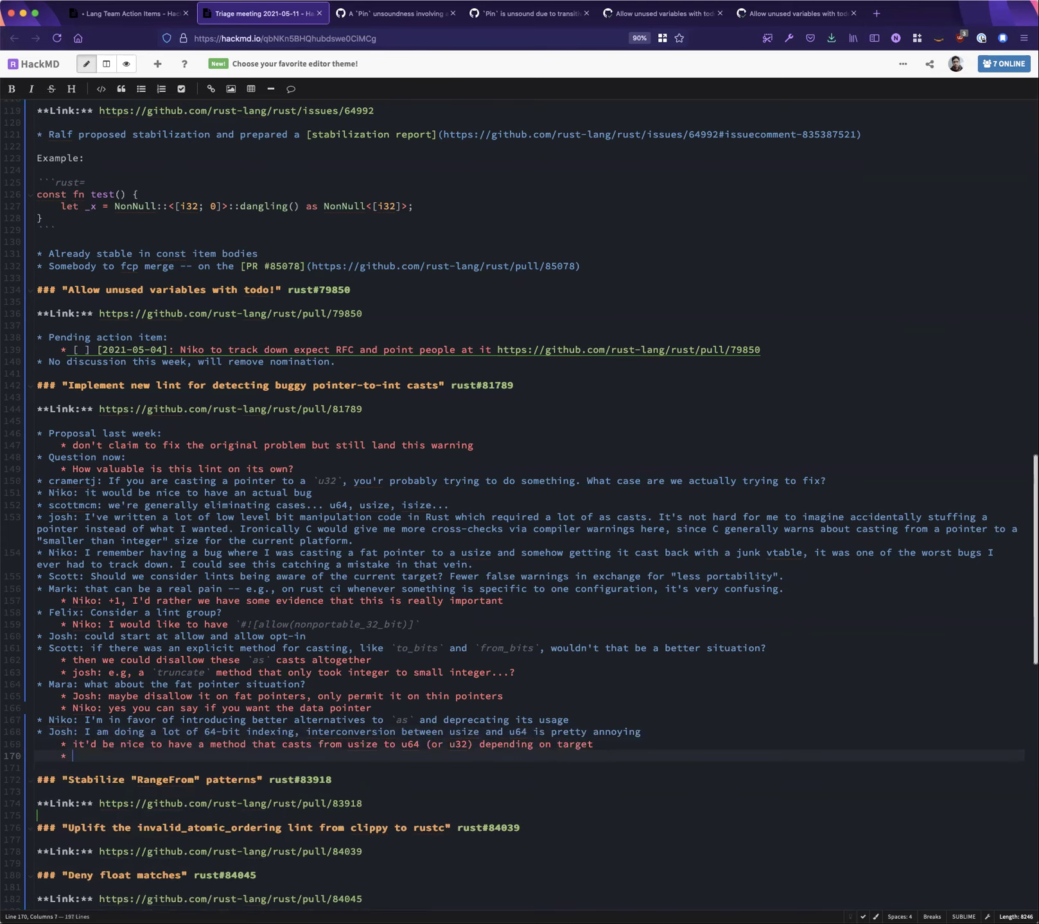
In the usize method sub-bullet, replace "casts" with "interconverts" and insert "just" before "u64"
key(shift+Tab)
double_click(294, 746)
text(interconverts)
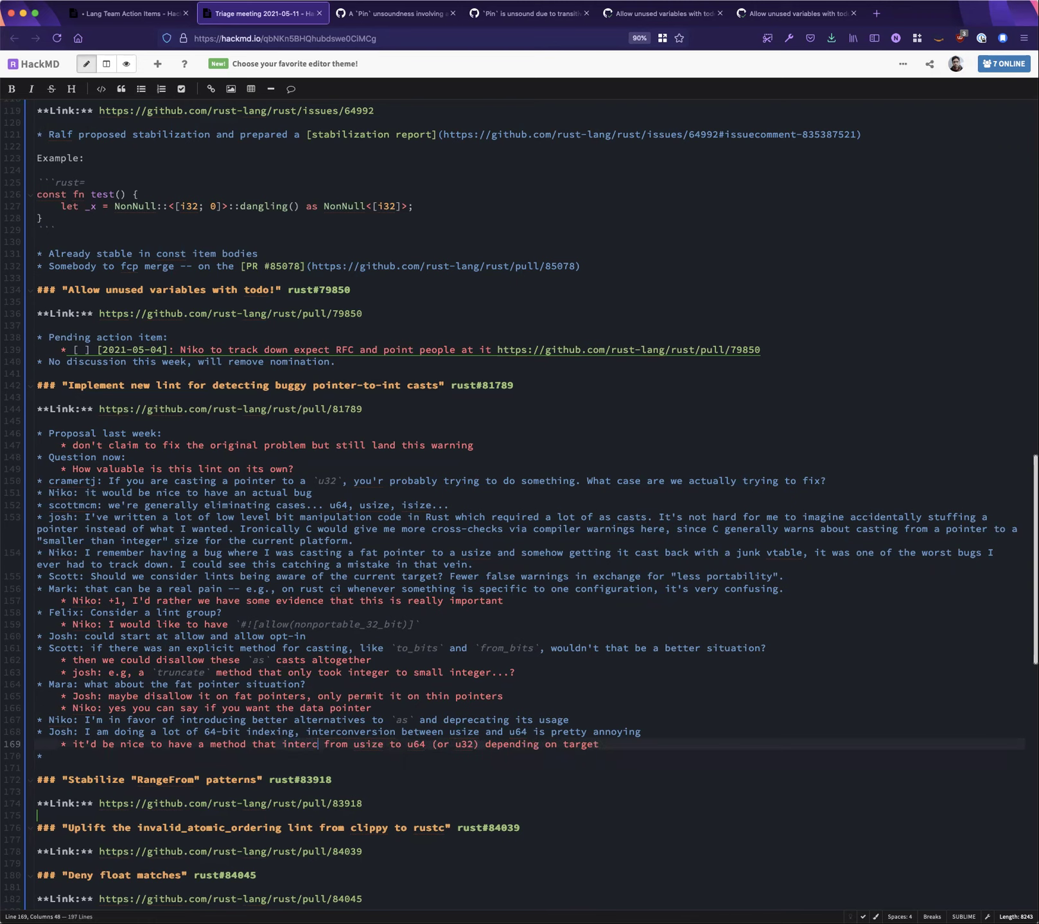
key(alt+Right)
click(467, 744)
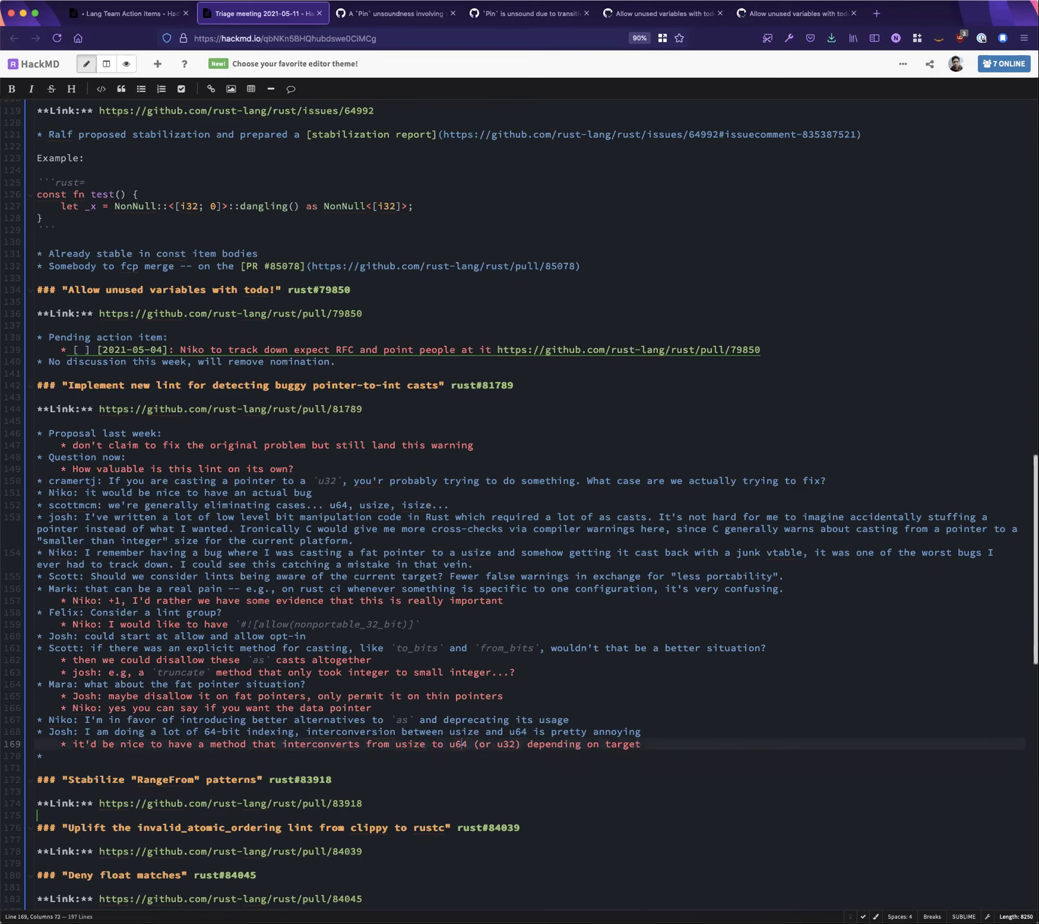
text(just)
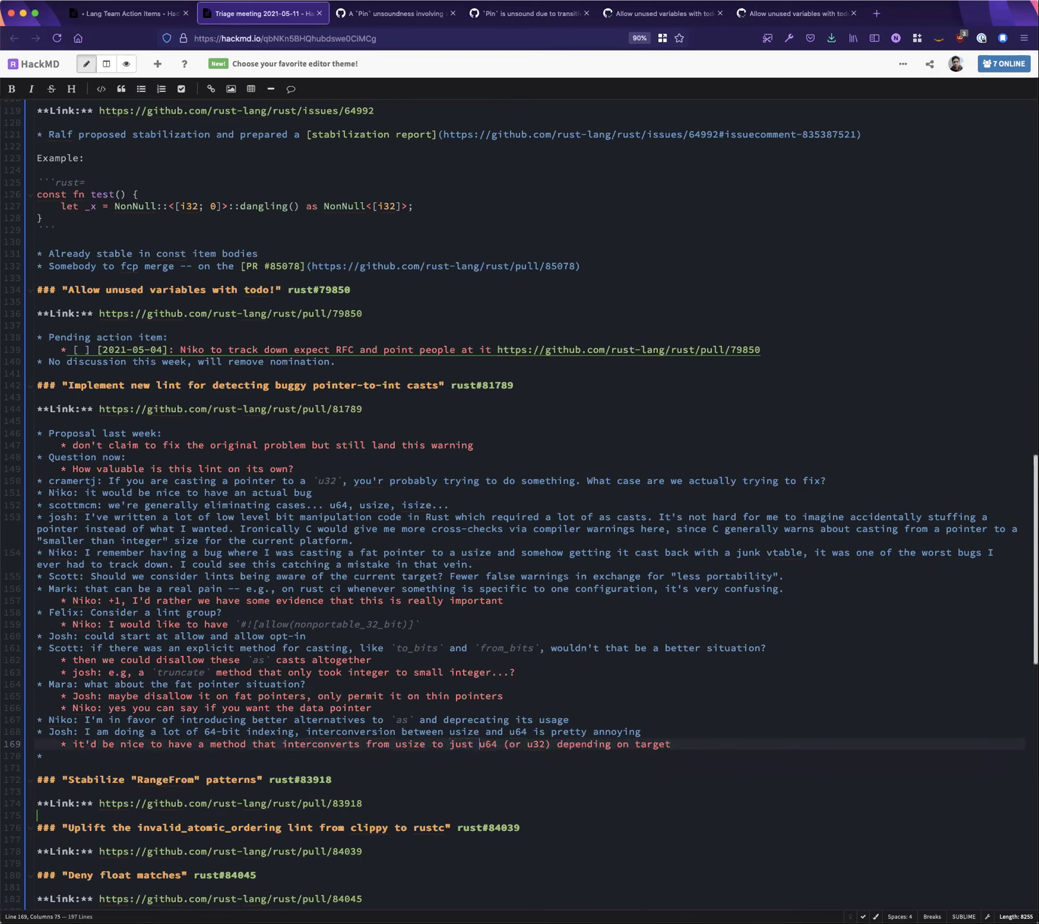
Add a named sub-bullet "I'd rather we could just index by all the unsigned types" and start a top-level bullet below
click(49, 756)
key(Tab)
text(scott: )
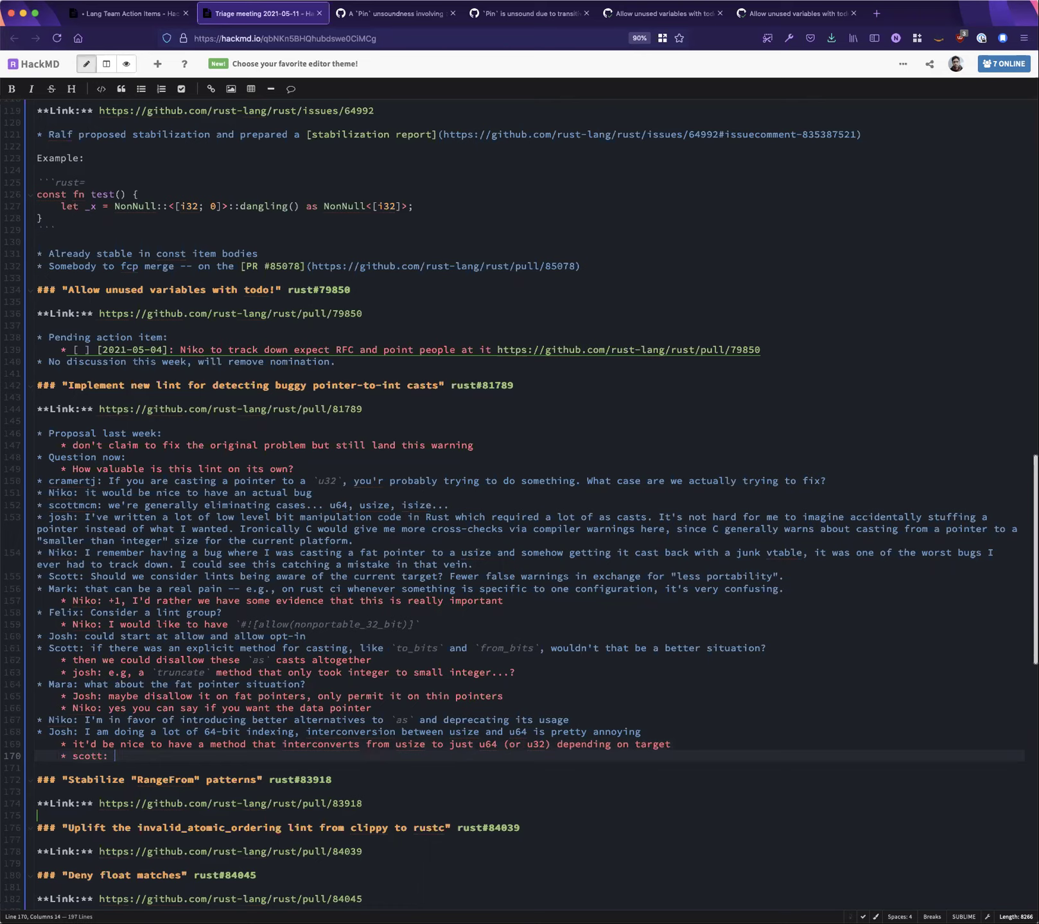
text(I'd rather we could just index by all the unsize)
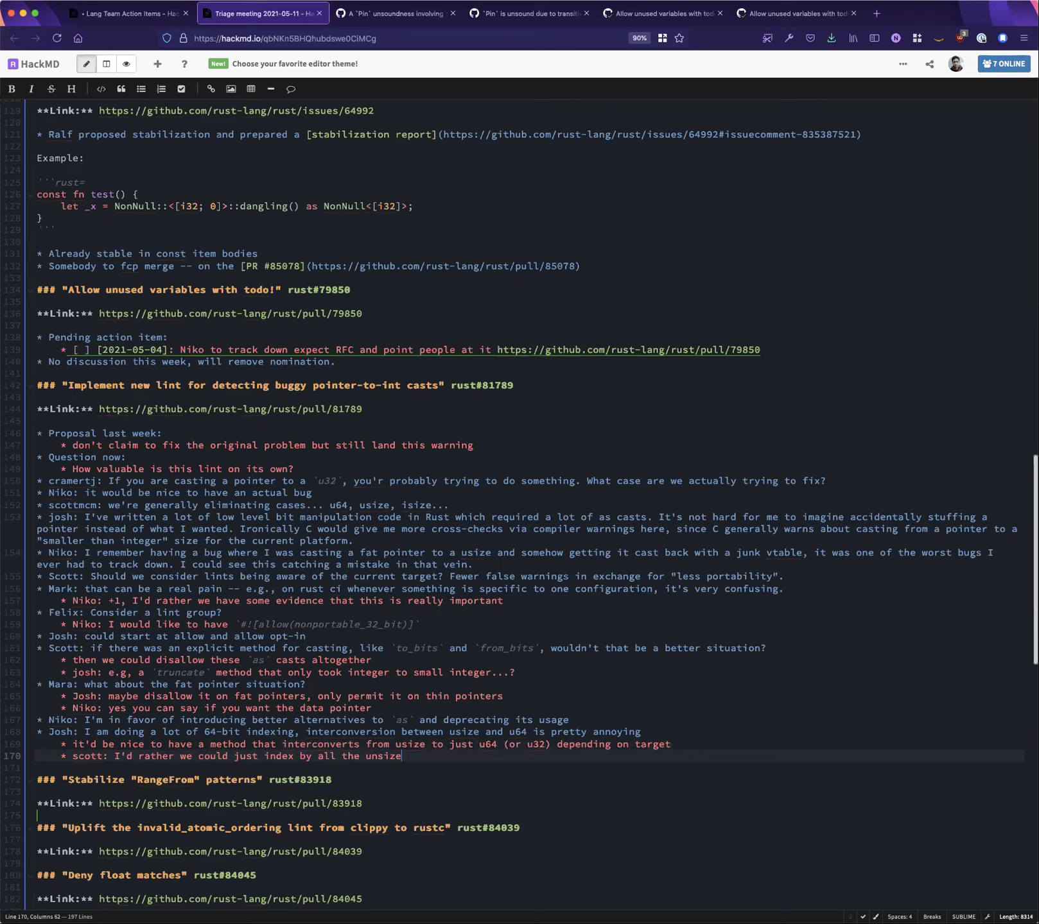
key(BackSpace)
text(gned types)
key(Return)
key(shift+Tab)
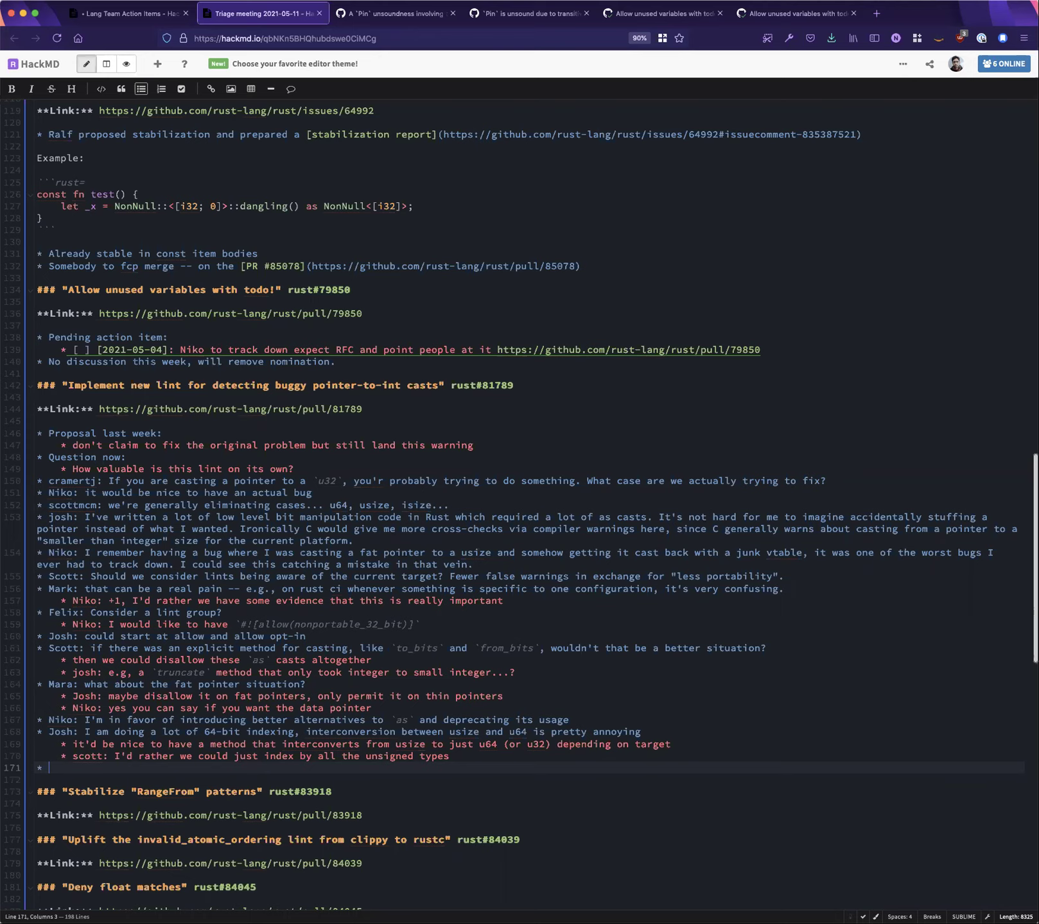
Title the new top-level bullet "Next step:" with a capital N
text(next steps;)
key(BackSpace)
key(BackSpace)
text(:)
click(54, 767)
key(BackSpace)
text(N)
key(End)
Nest the sub-bullets "thread on T-libs to discuss those methods" and "cc PR author" under "Next step:"
key(Return)
key(Tab)
text(thread on T-libs to discuss those methods)
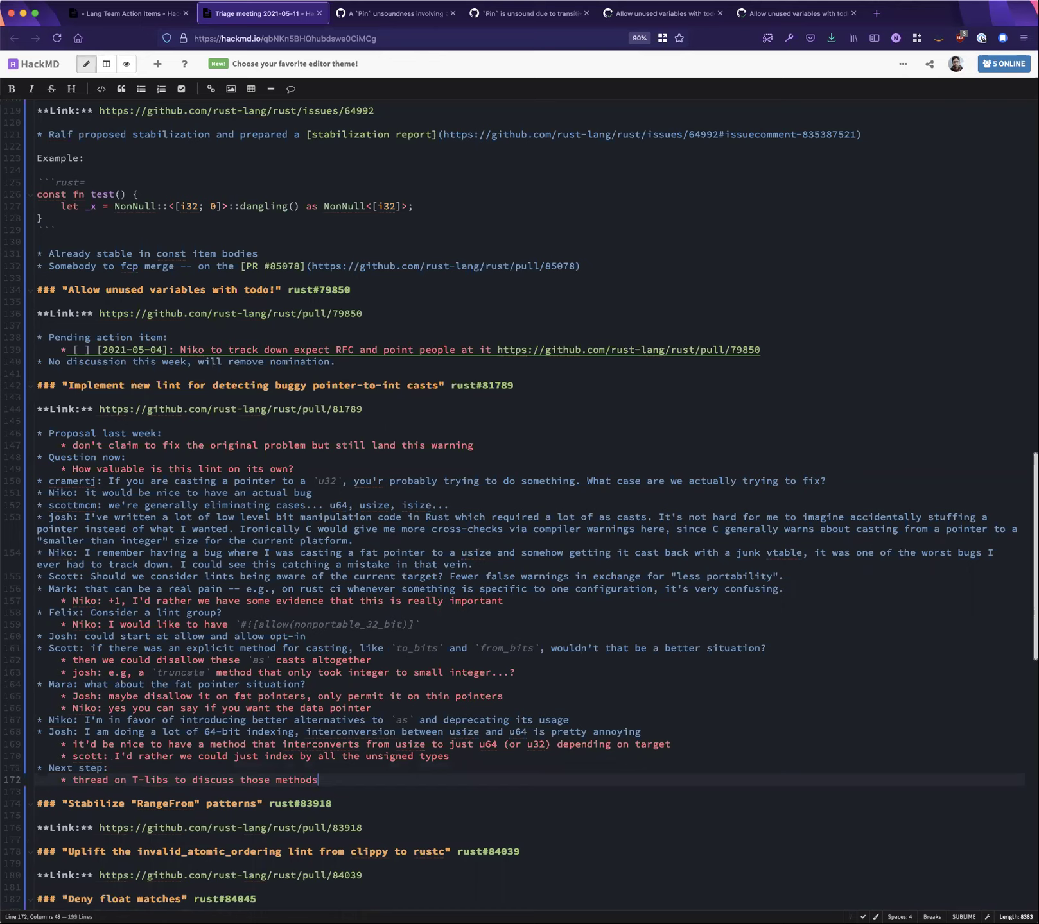
key(Return)
text(cc PR author)
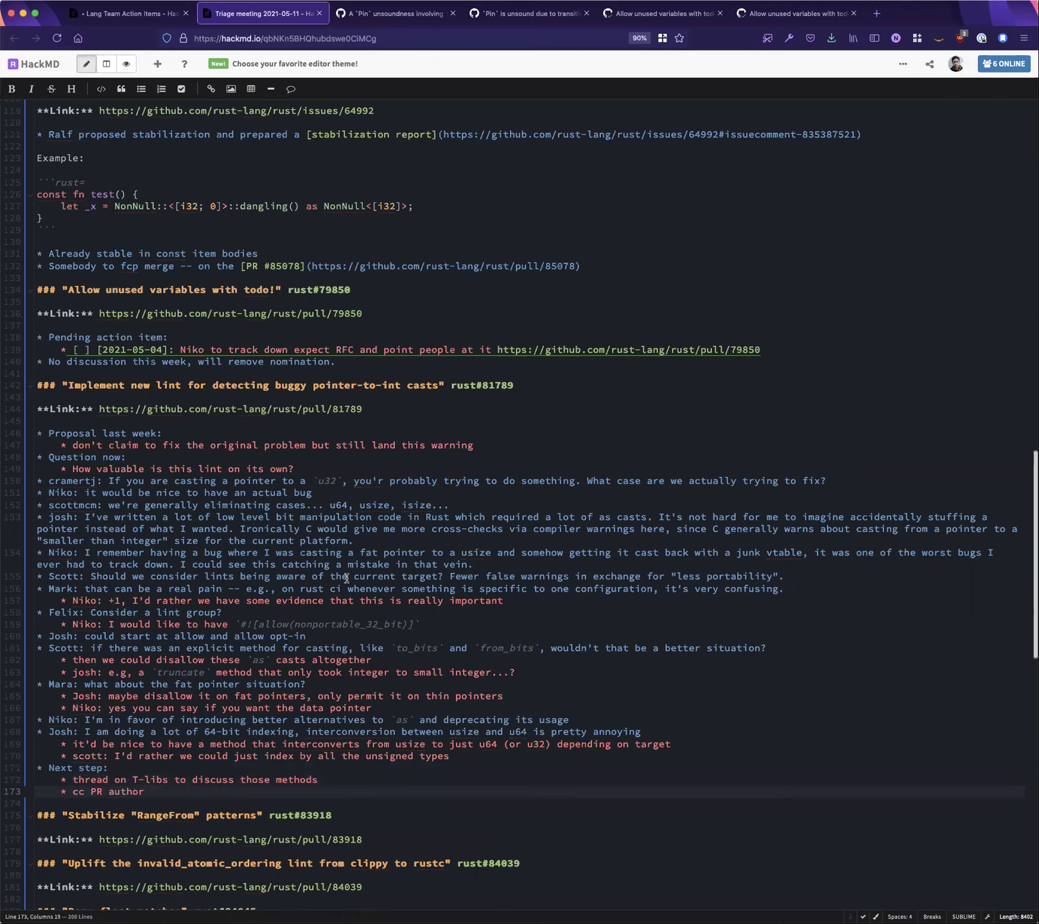
scroll(346, 578, down, 5)
key(Return)
key(shift+Tab)
text(Action item:)
key(shift+Up)
key(BackSpace)
key(shift+Up)
key(BackSpace)
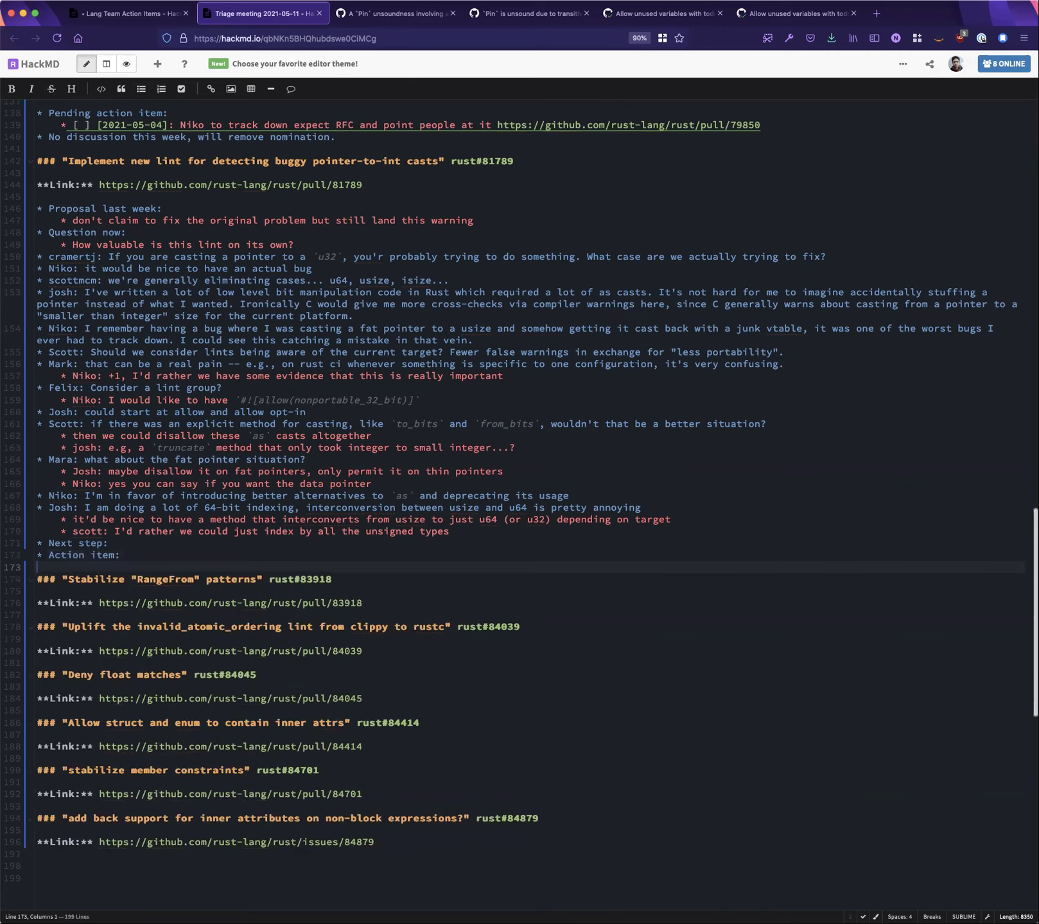
Undo the removal of the sub-bullets and retitle their parent bullet "Action items:"
key(super+z)
key(super+z)
key(super+z)
key(super+z)
key(super+z)
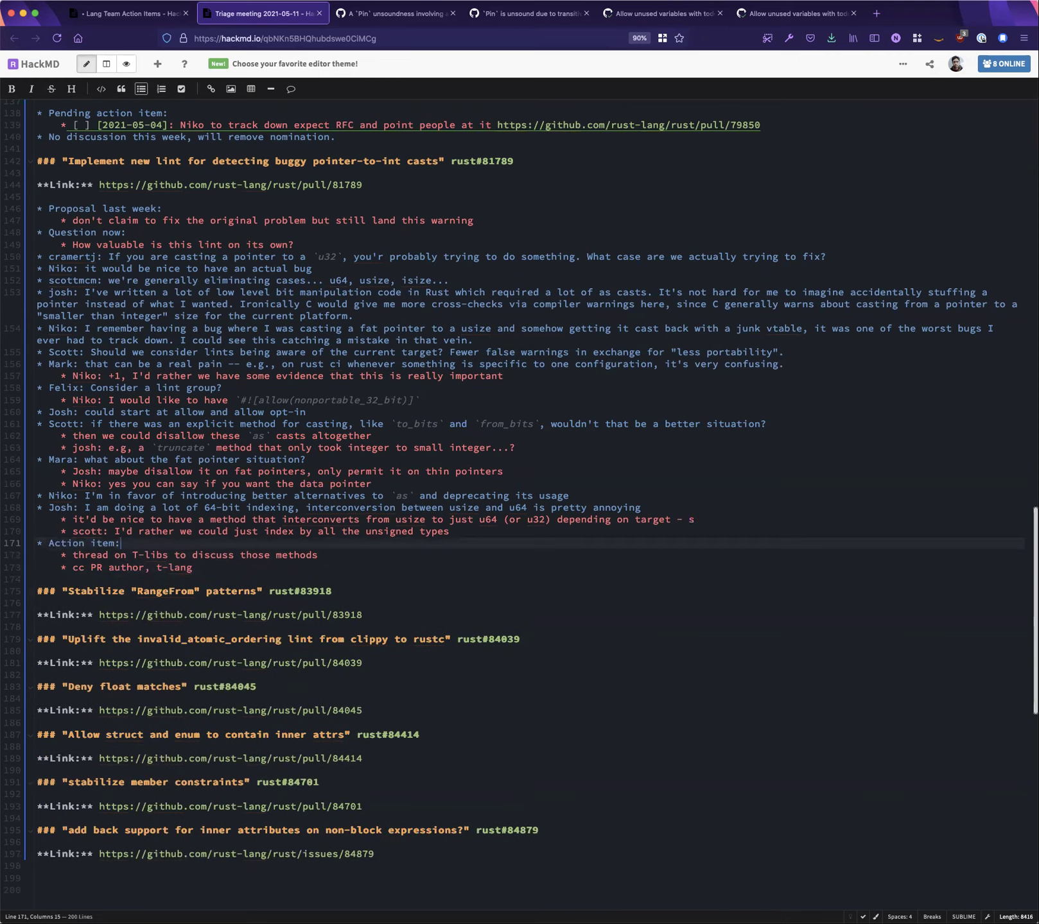
key(Left)
text(s)
Prefix the T-libs thread item with the two assignees' names and "to start", and nest "cc PR author, t-lang" beneath it
click(61, 555)
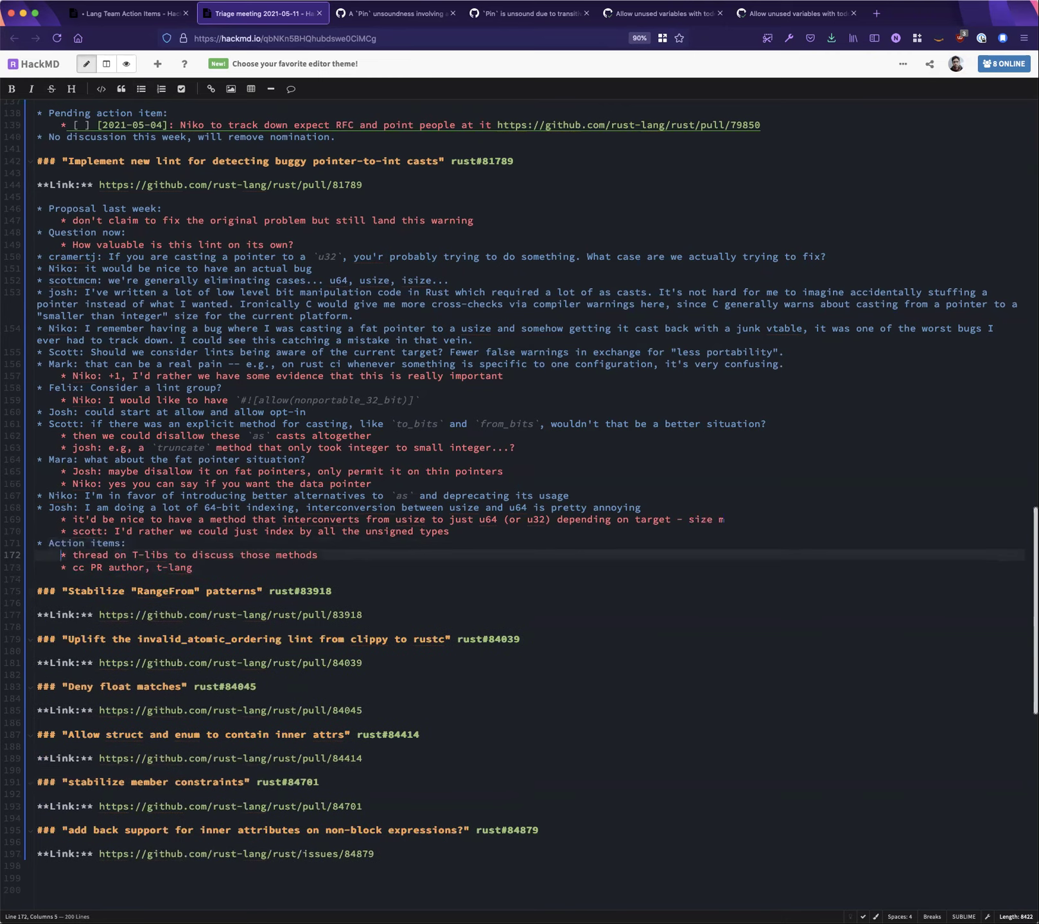
key(Right)
key(Right)
text(Josh, Mara to start)
key(Down)
key(Tab)
key(End)
Add a further action item "Summary on issue" at the same level as the T-libs thread item
key(Return)
key(shift+Tab)
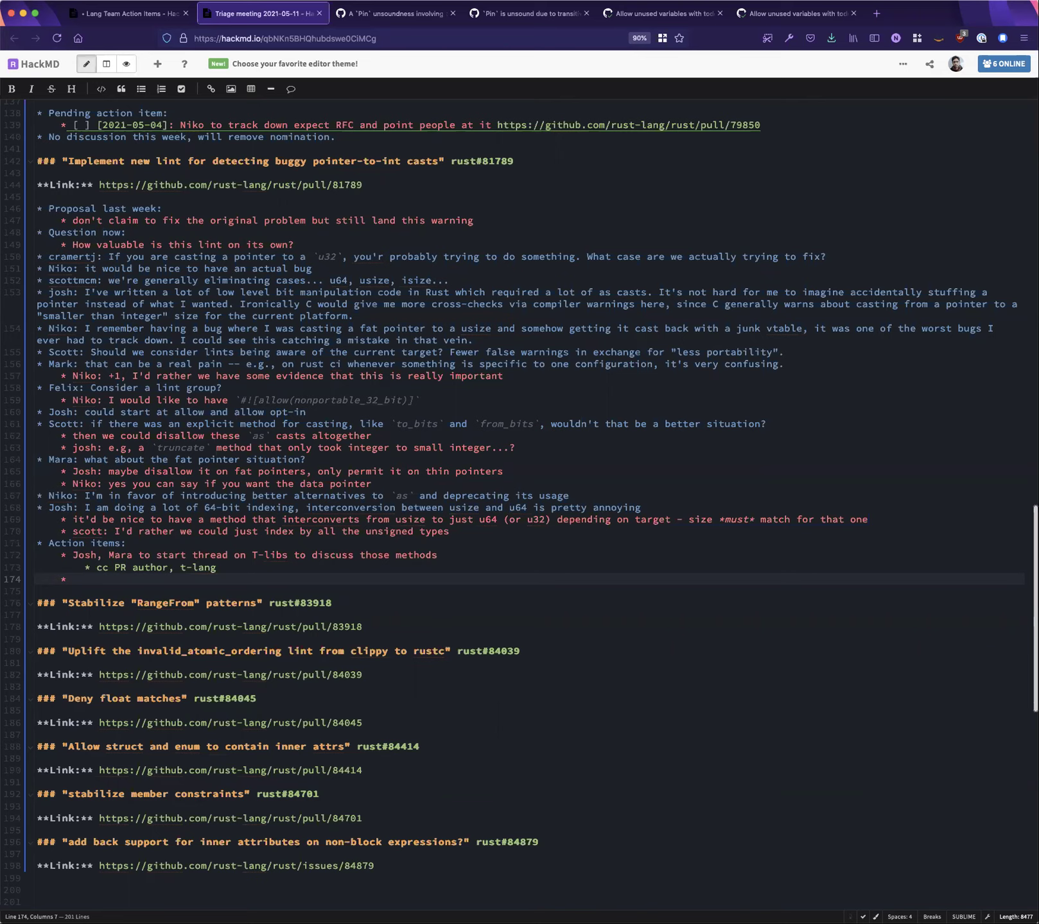
text(Summary on issue)
key(Return)
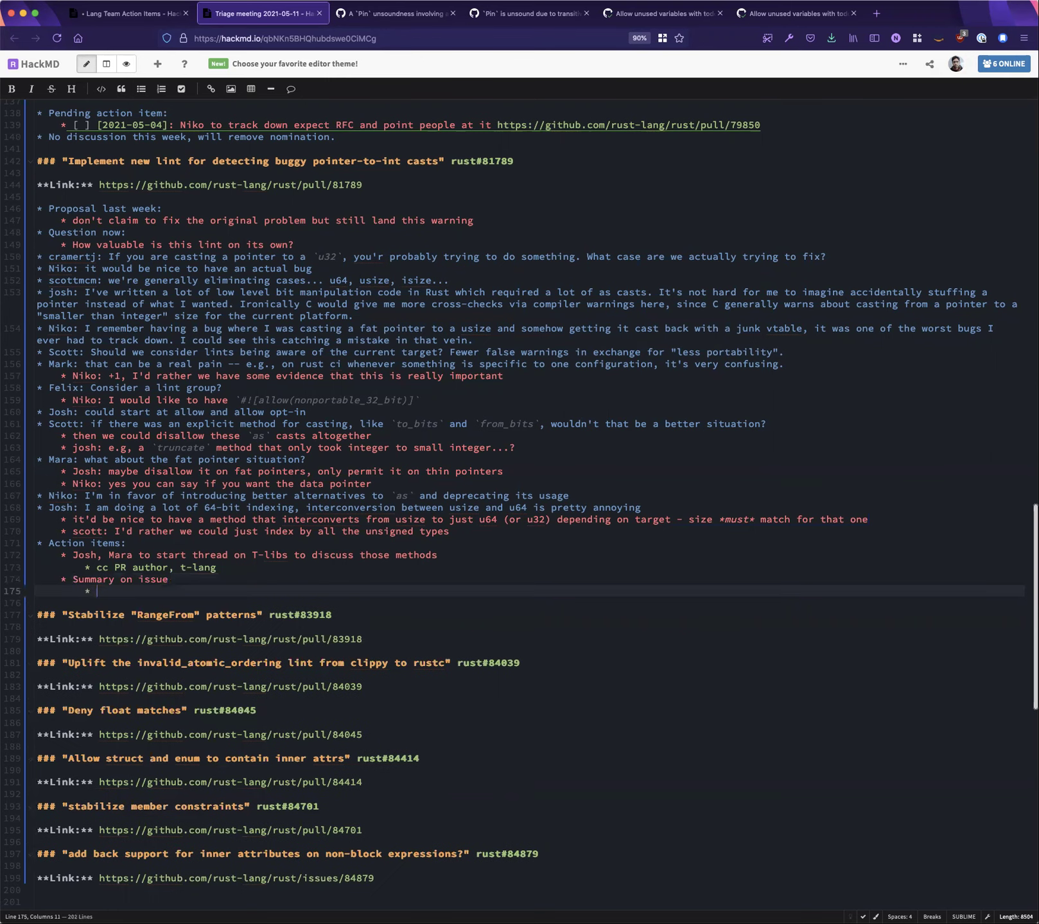
Nest "we would like to have methods to point people to, and a stupider lint" under "Summary on issue"
key(Tab)
text(we would like to)
key(BackSpace)
key(BackSpace)
key(BackSpace)
key(BackSpace)
key(BackSpace)
key(BackSpace)
key(BackSpace)
text(like to have methods to p)
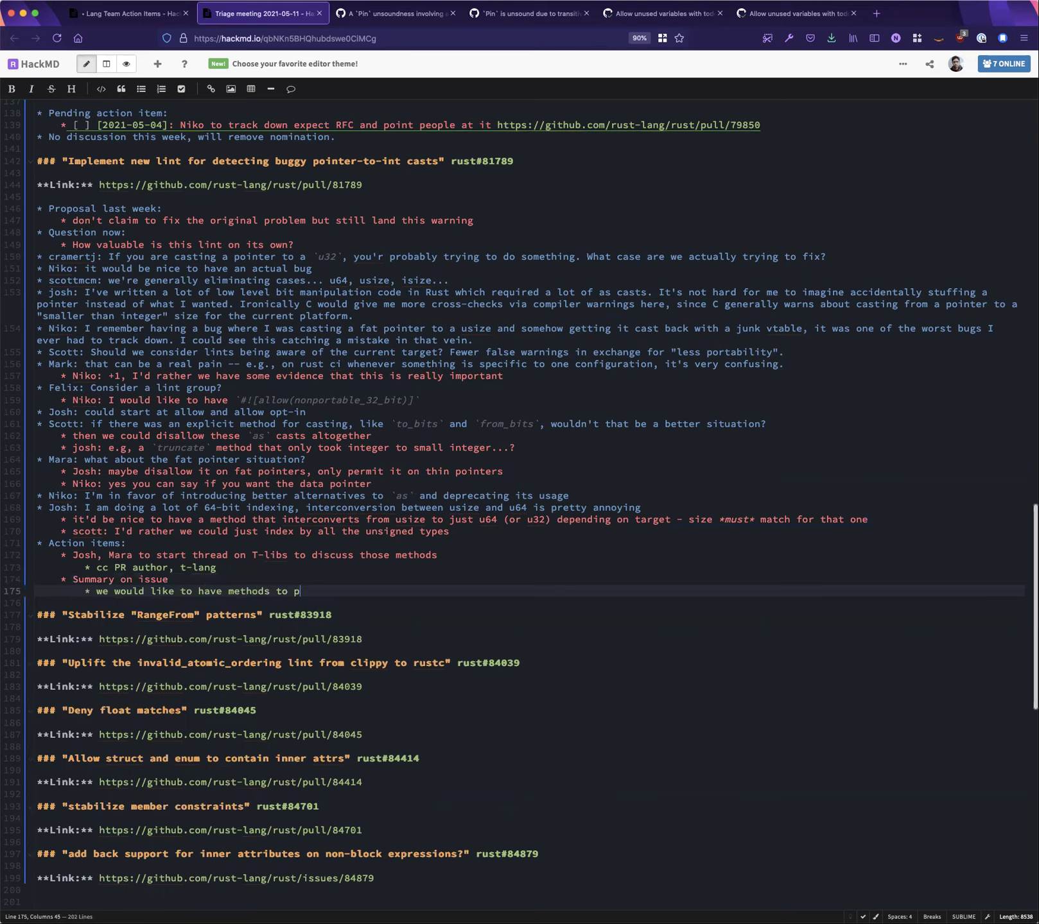
text(oint people to, and a stupider lint)
key(Return)
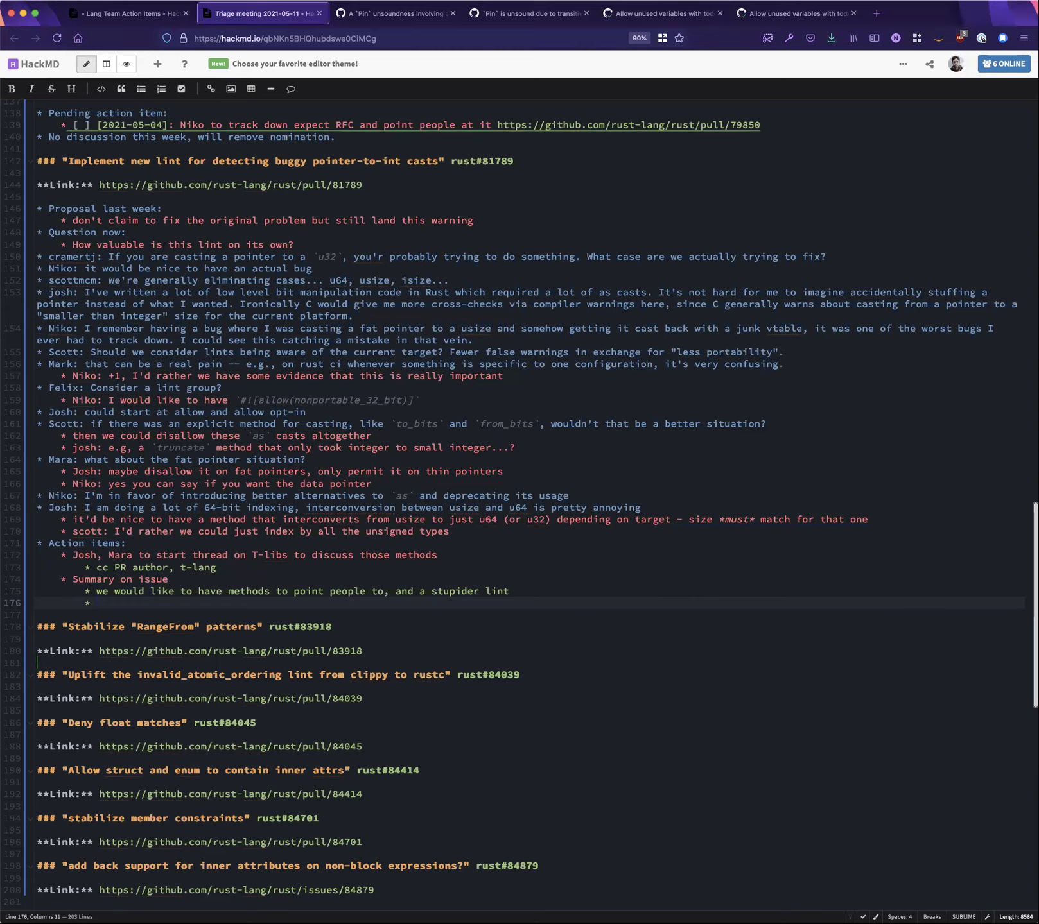
Append the assignee's name in parentheses to "Summary on issue" and remove the empty bullet at the end of the action items
key(Up)
key(Up)
key(End)
text((Mark)
key(Down)
key(Down)
key(BackSpace)
key(BackSpace)
key(BackSpace)
key(BackSpace)
key(BackSpace)
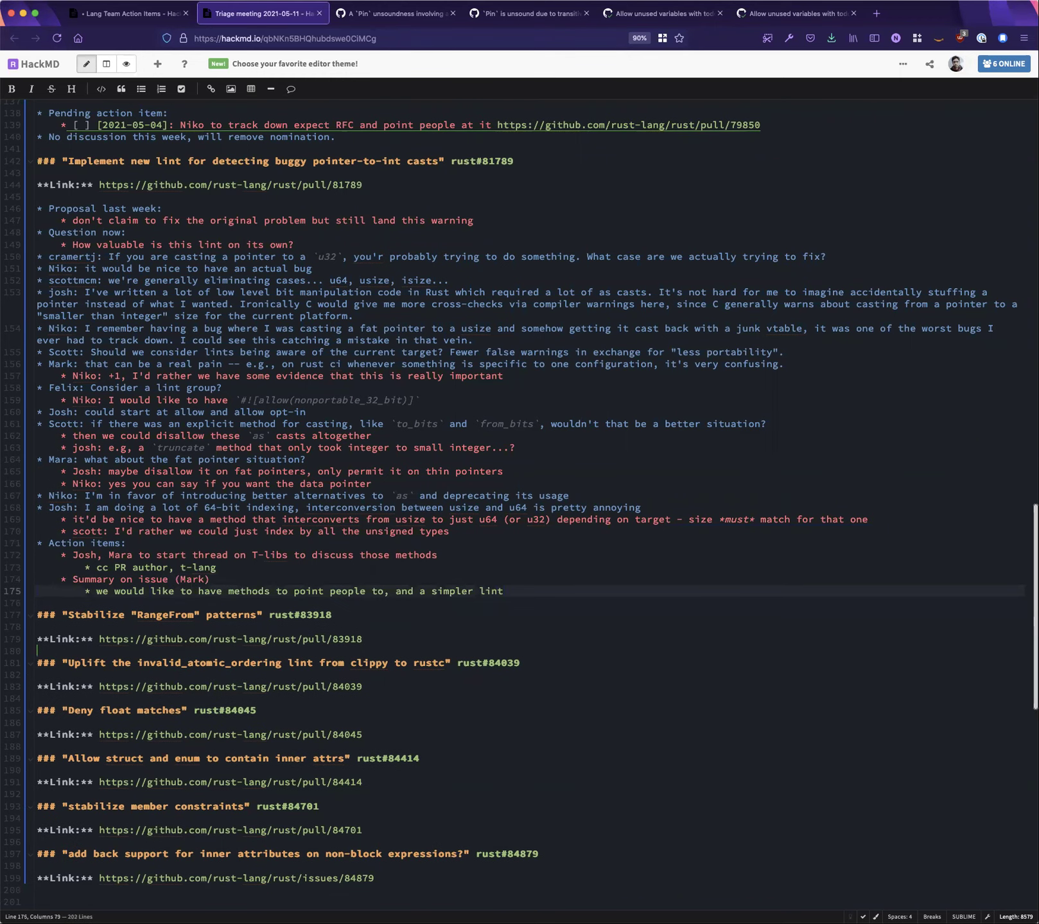
Insert blank lines for notes below the link of the "Stabilize "RangeFrom" patterns" item
click(146, 649)
key(Return)
key(Return)
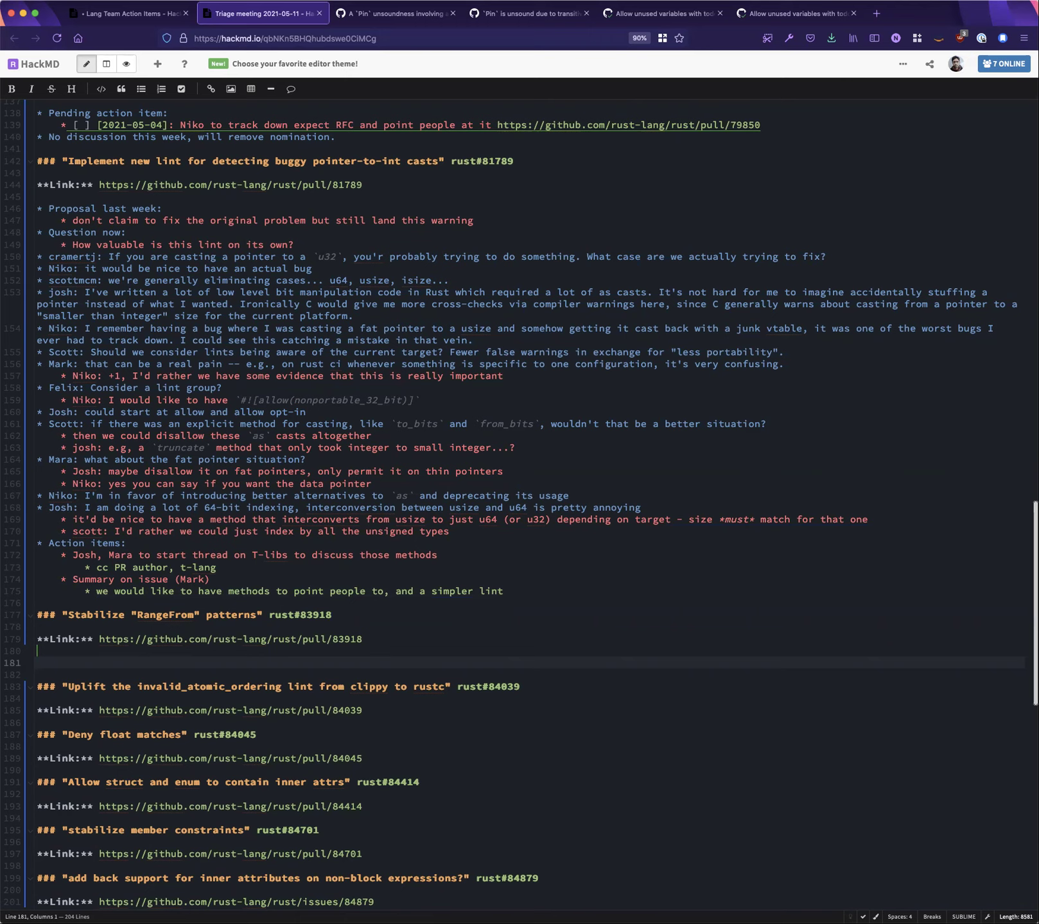
scroll(98, 441, down, 5)
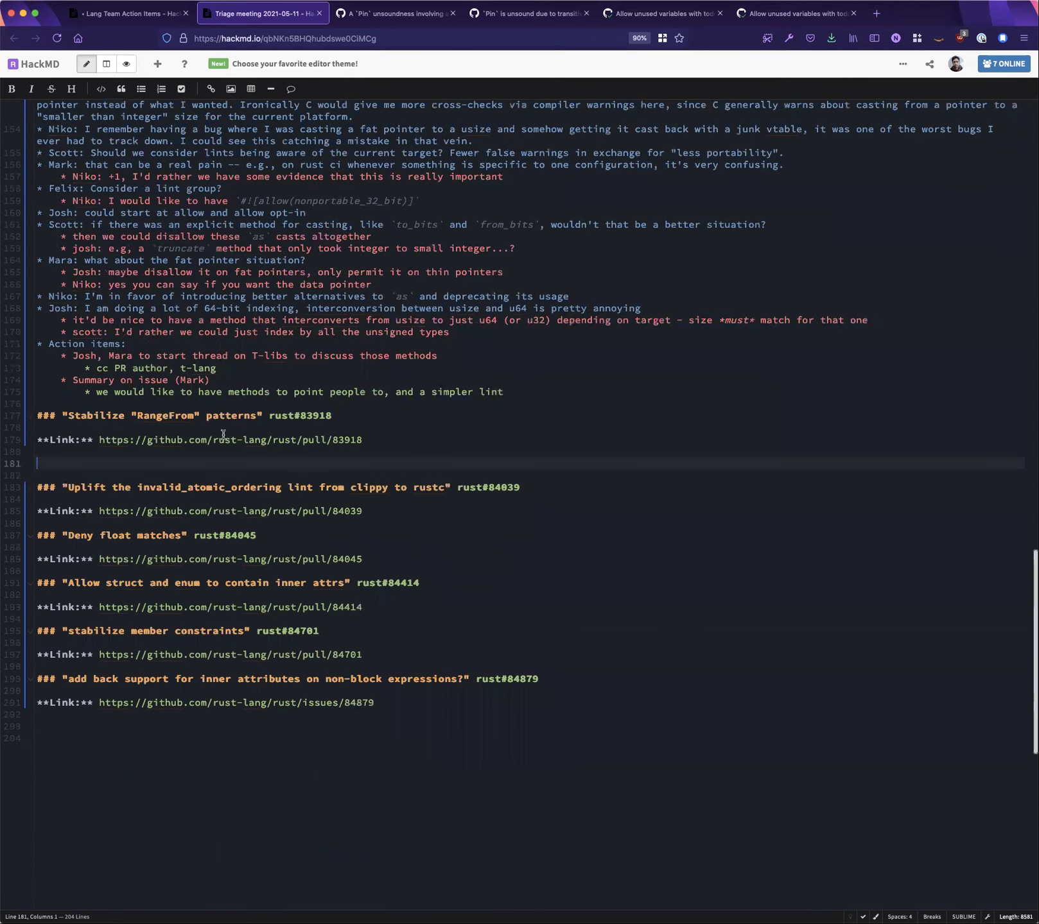
triple_click(294, 439)
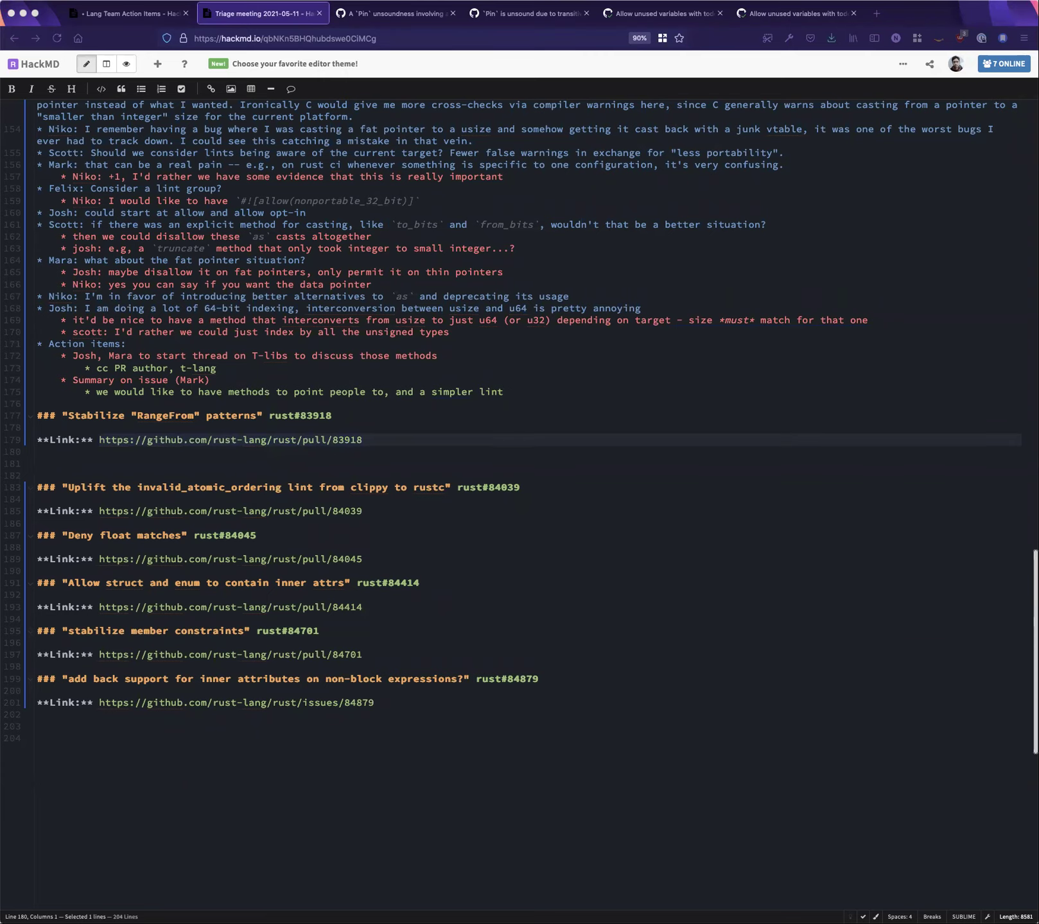
drag(245, 739, 18, 664)
key(super+Tab)
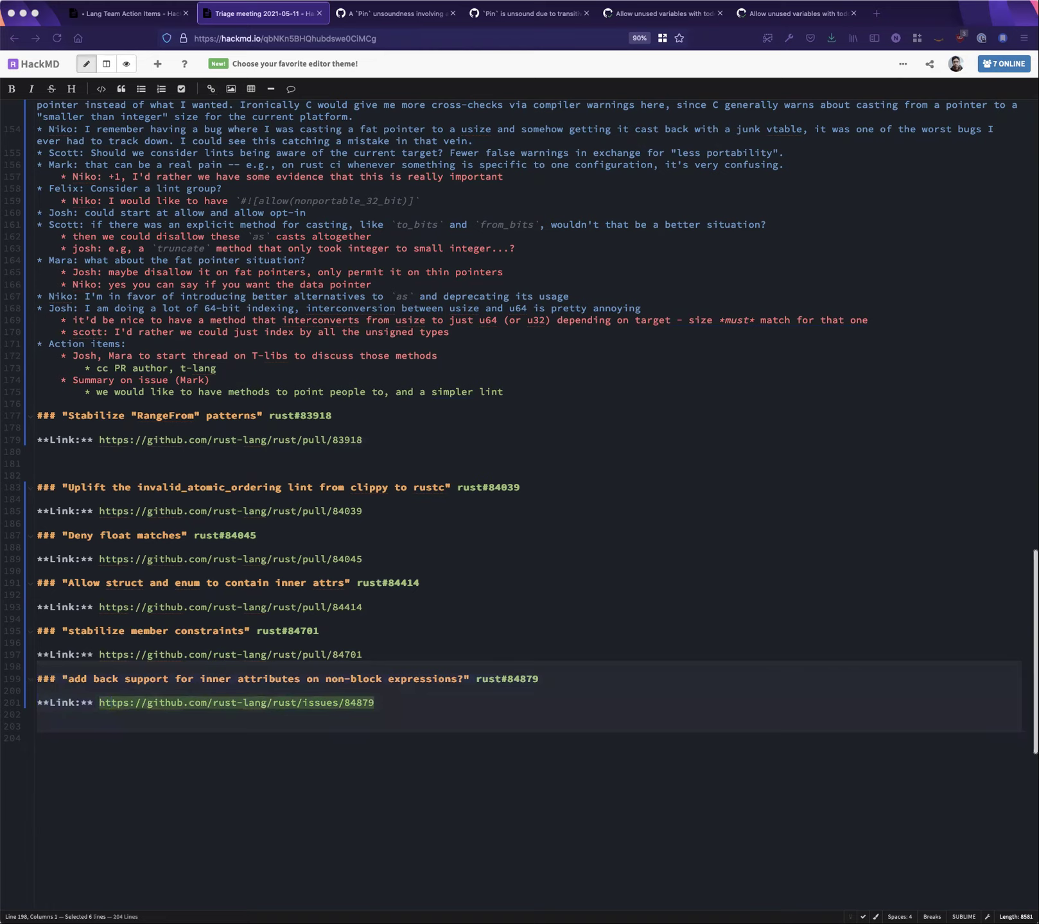
key(super+Tab)
click(310, 738)
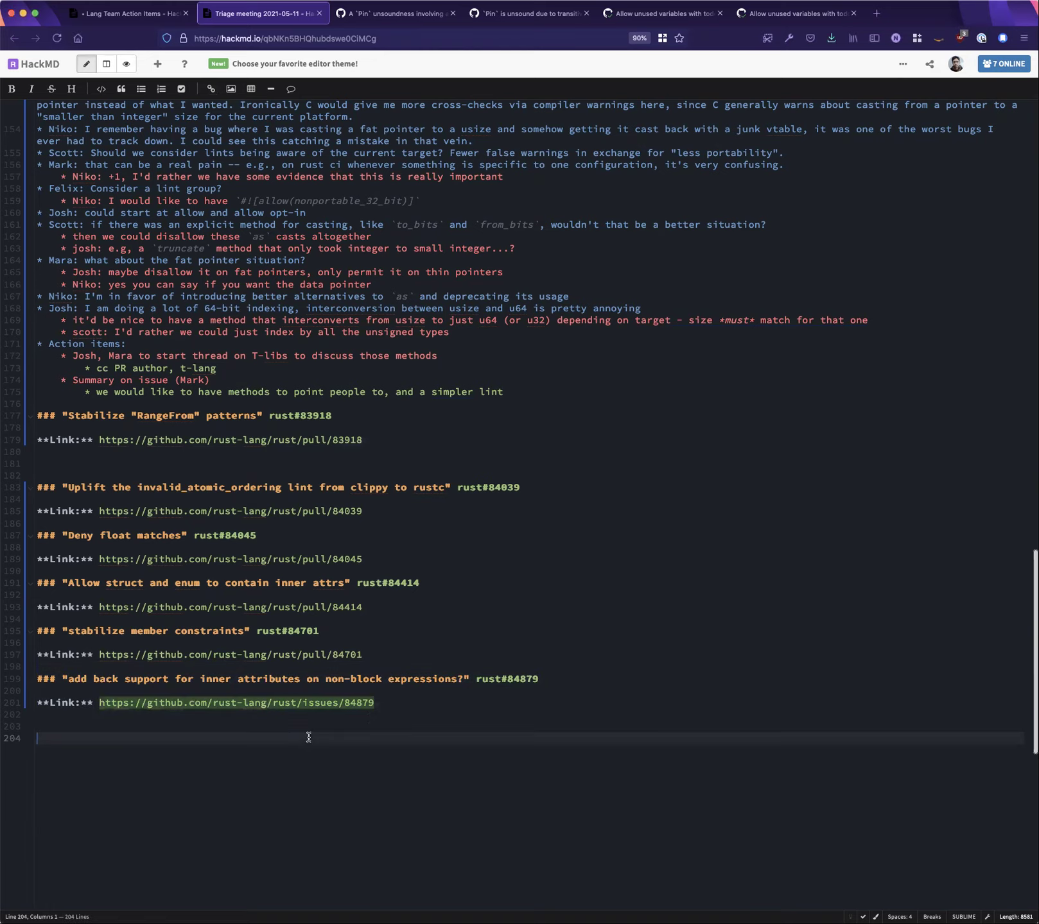
Move the rust#84879 inner attributes section above the "Stabilize "RangeFrom" patterns" section, leaving blank lines below its link
drag(371, 714, 97, 665)
key(ctrl+x)
click(93, 403)
key(ctrl+v)
key(Return)
key(Return)
key(Up)
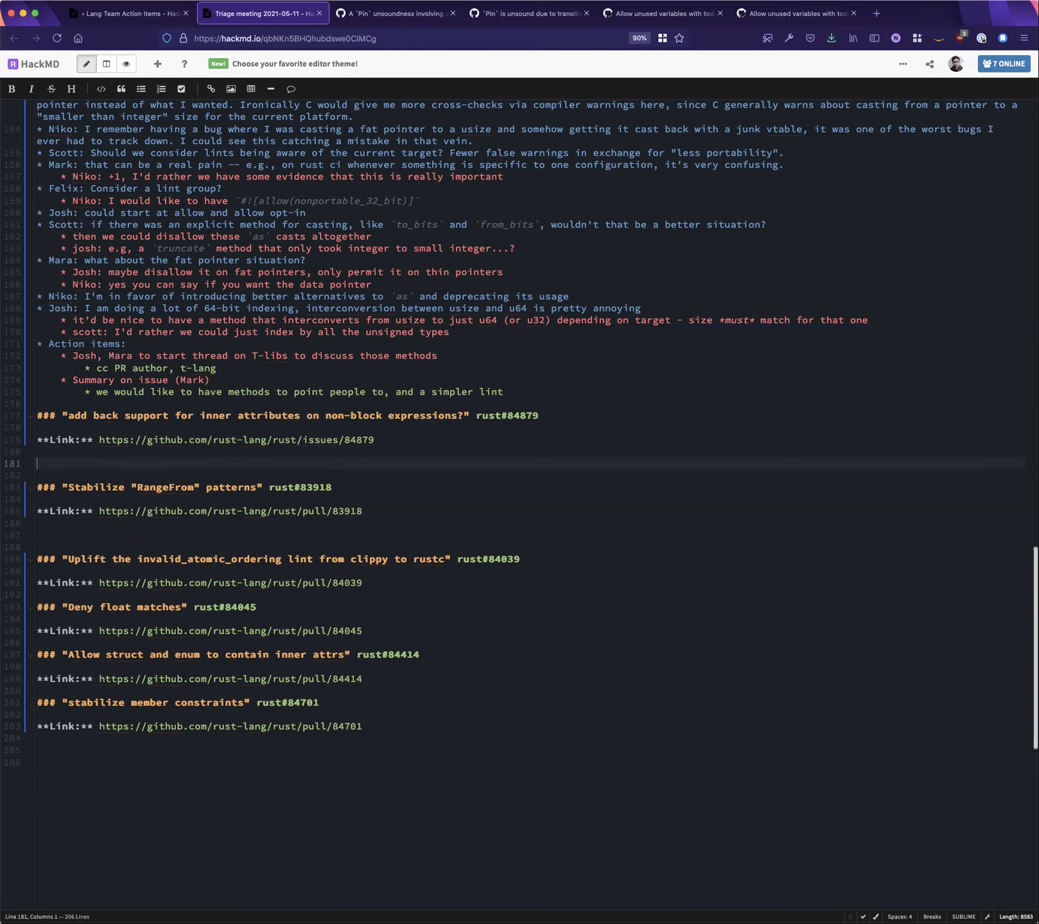
text(* Turns out that some internal tool (rustfmt) relies on this, came up on internals)
key(Return)
text(Related: https://github.com/rust-lang/rust/pull/84414)
Paste the Rust code block showing inner doc attributes in struct S, enum E and union U below the related link
key(Return)
key(Return)
key(super+v)
key(Return)
key(Return)
Below the code block, add a named remark "Seems similar-ish to match patterns" and the bullet "Inner attributes: how useful?"
text(* Niko: Seems similar-ish to match patterns)
key(Return)
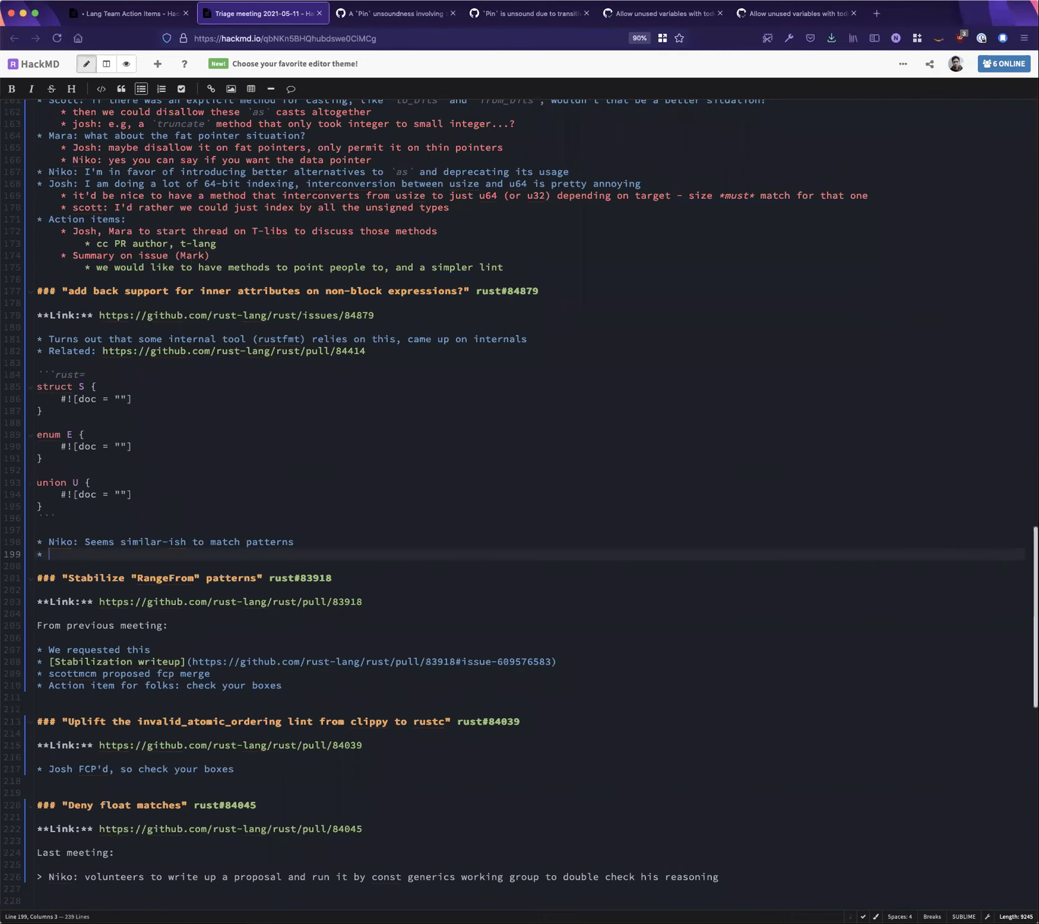
text(Inner attributes: how useful?)
Nest "Top-level on a module" and "Some tricks with attributes" under the inner attributes question, and start a top-level bullet
key(Return)
key(Tab)
text(Top-level on a module)
key(Return)
text(Some tricks with attributes)
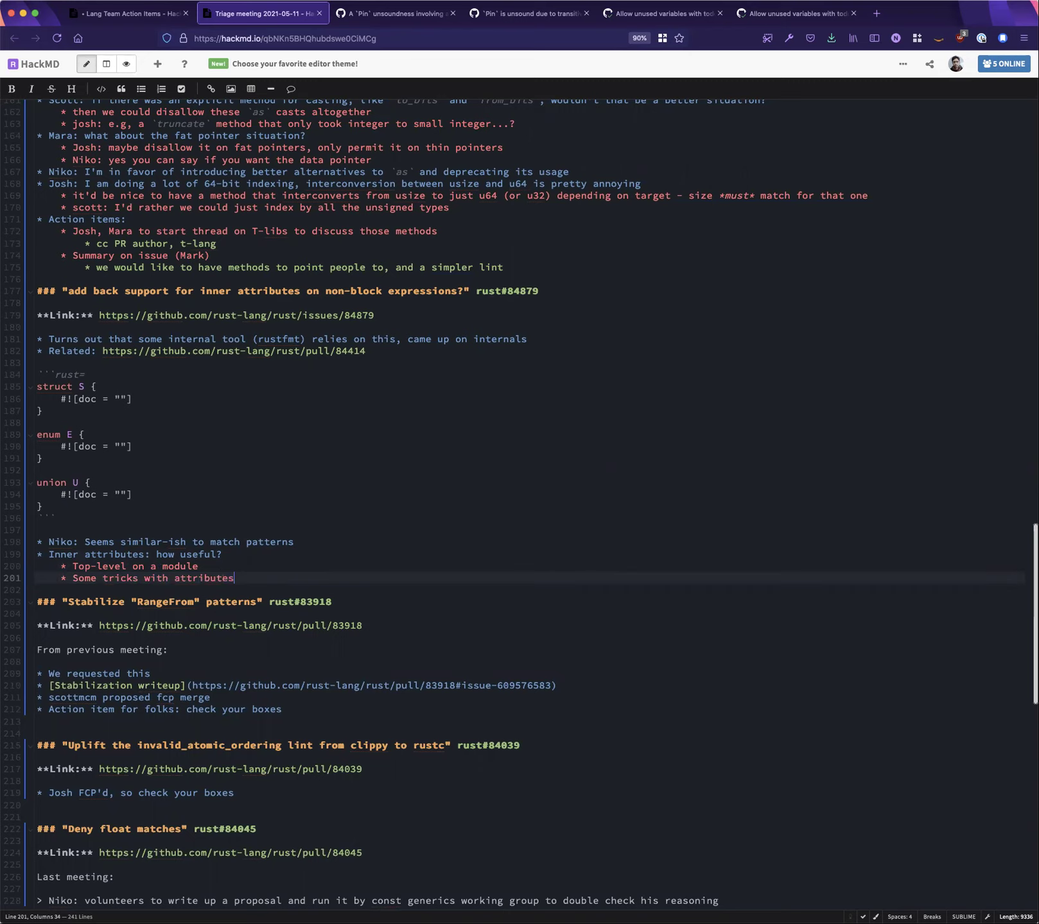
key(Return)
key(shift+Tab)
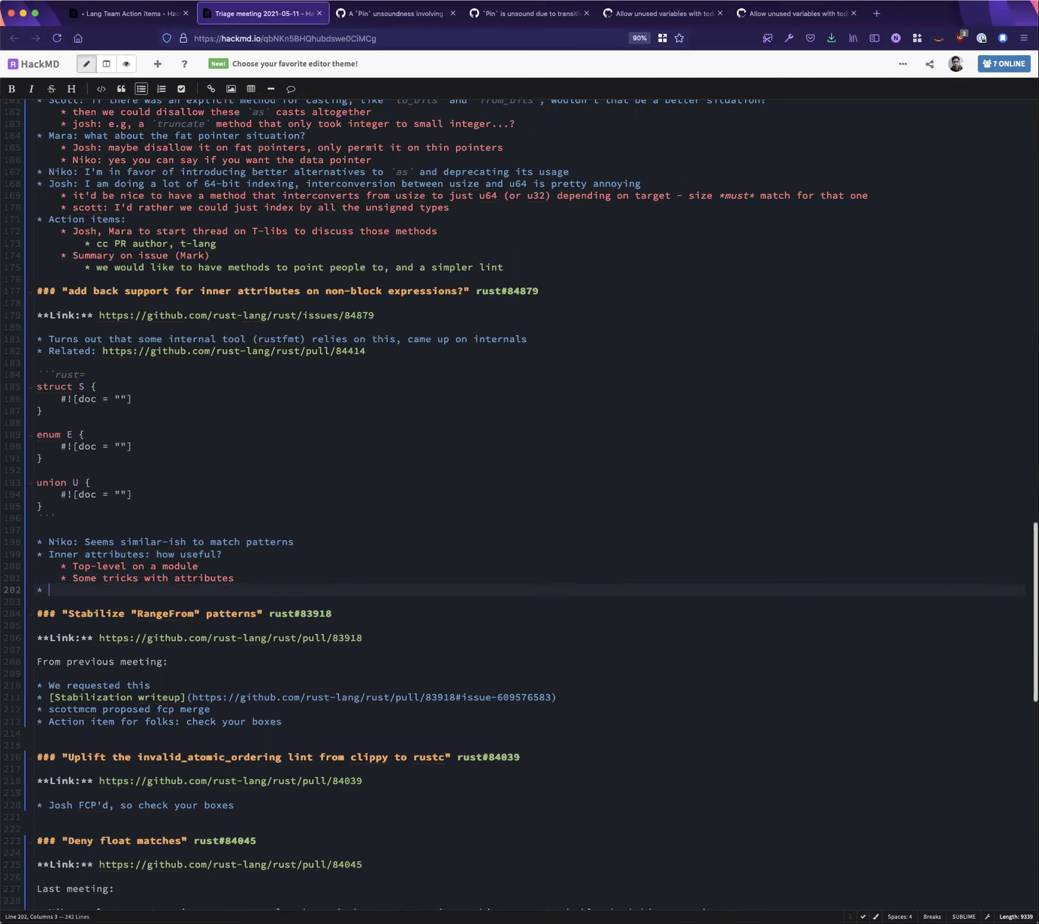
Finish the attribute tricks bullet with "in macros" and add the sibling bullet "tagging bodies of match arms or if expressions"
key(BackSpace)
key(BackSpace)
key(BackSpace)
text(in macros)
key(Return)
text(tagging bodies of match arms or if expressions)
Nest the example `match foo { 33 => { #![likely] ... } }` under the match arms bullet and start a bullet one level up
key(Return)
key(Tab)
text(`match foo { 33 => { #![likely] ... } }`)
key(Return)
key(shift+Tab)
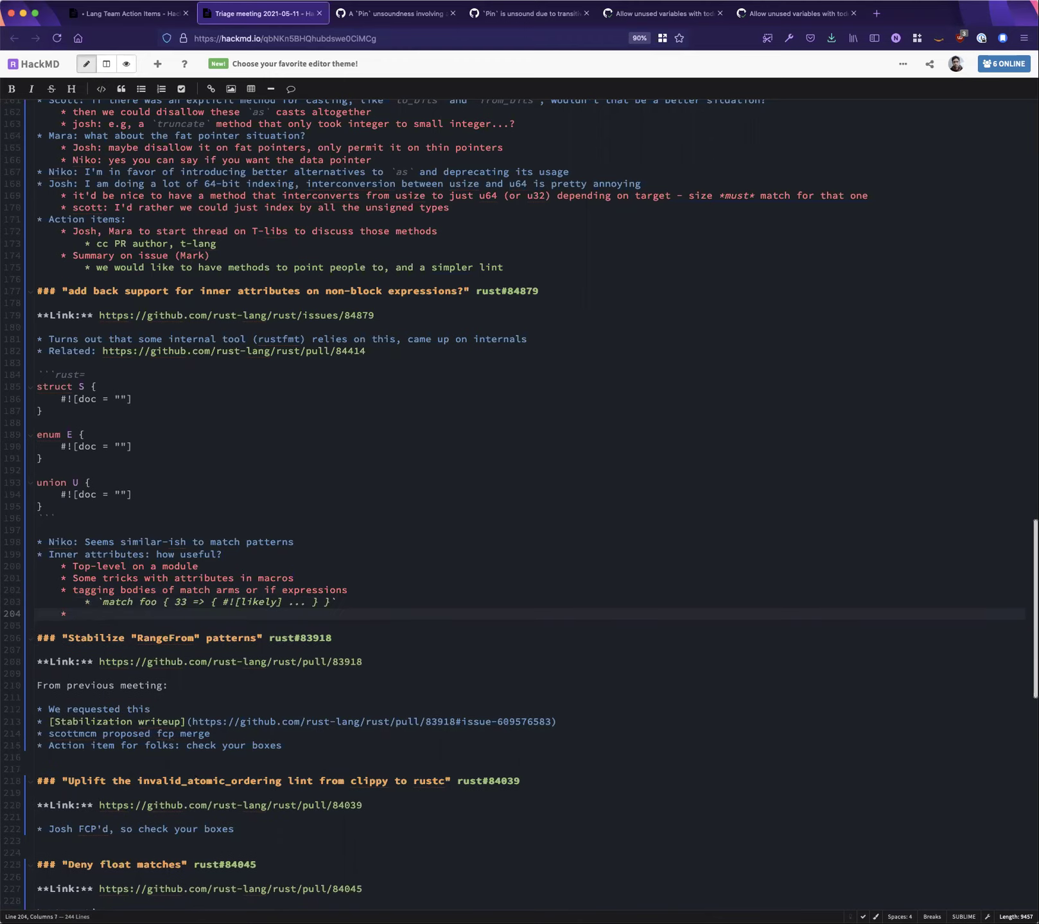
Add the bullet "Resolving ambiguity `(`" with the nested example "`#[likely] if foo { ...} else { }` // how do you even tag the else"
text(Resolving ambiguity `(`)
key(Return)
key(Tab)
text(`if foo {)
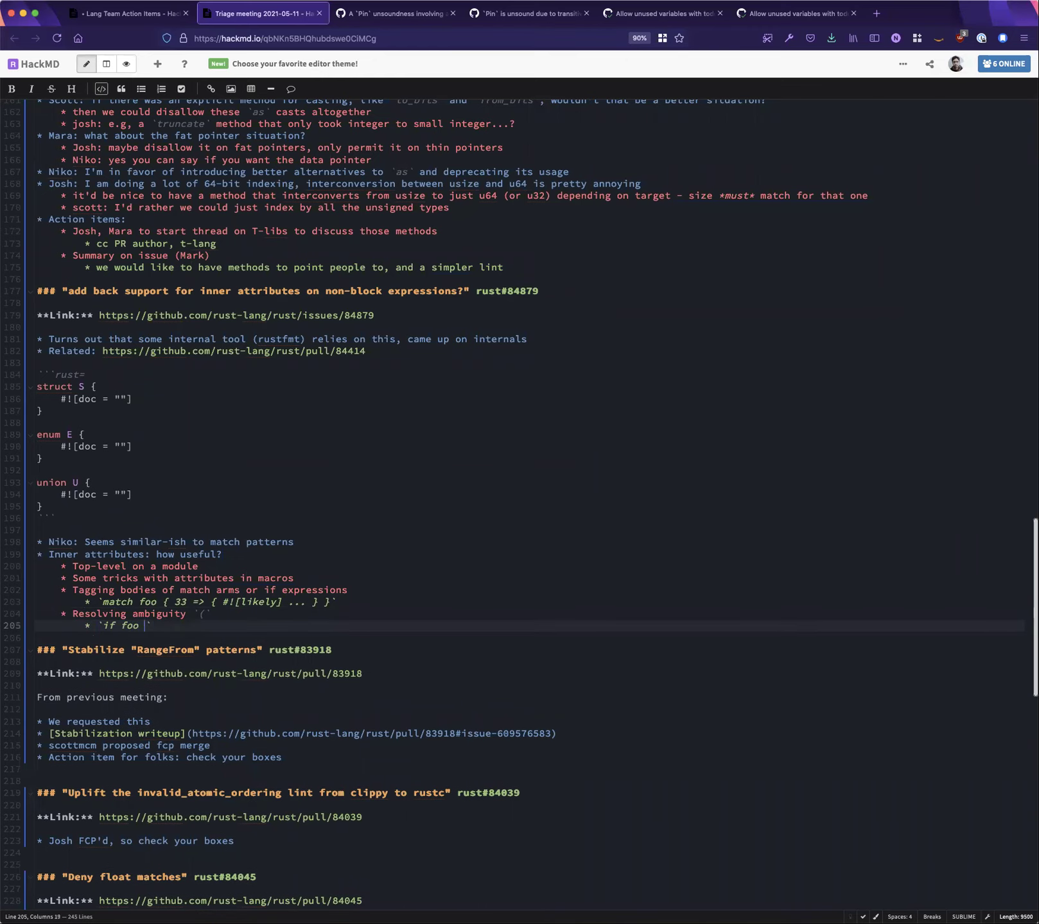
click(102, 625)
text(#)
text([likely])
key(End)
key(Left)
text(...} else { }` // how do you even tag the else)
Add the example `(#![foo] 3 + 2)` as another nested bullet under the resolving ambiguity point
key(Return)
text(`())
text(#![foo]) 3 )
text(+ 2))
key(Left)
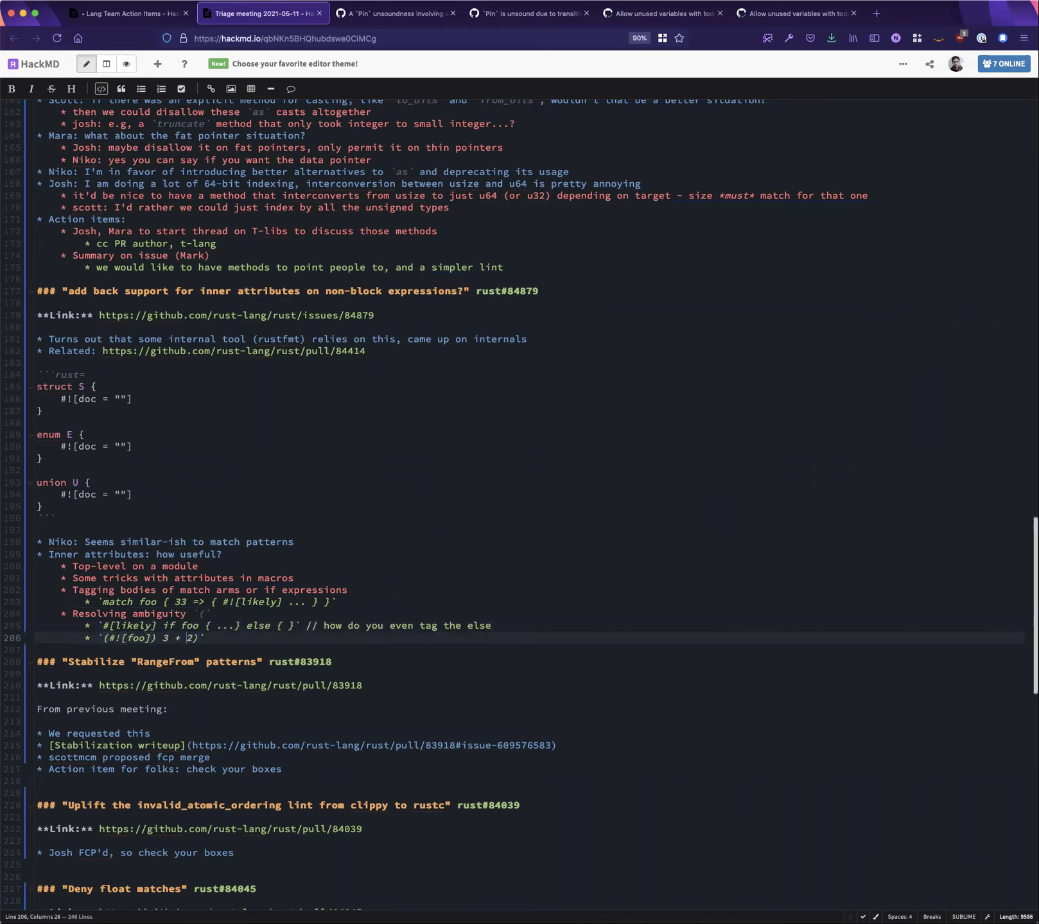
key(Left)
key(Left)
key(Left)
key(Left)
key(Left)
key(BackSpace)
Add the nested bullet "What about `if some_intrinsic::likely(foo) { ... } else { ... }`" below the `(#![foo] 3 + 2)` example
key(End)
key(Return)
text(What about `if `)
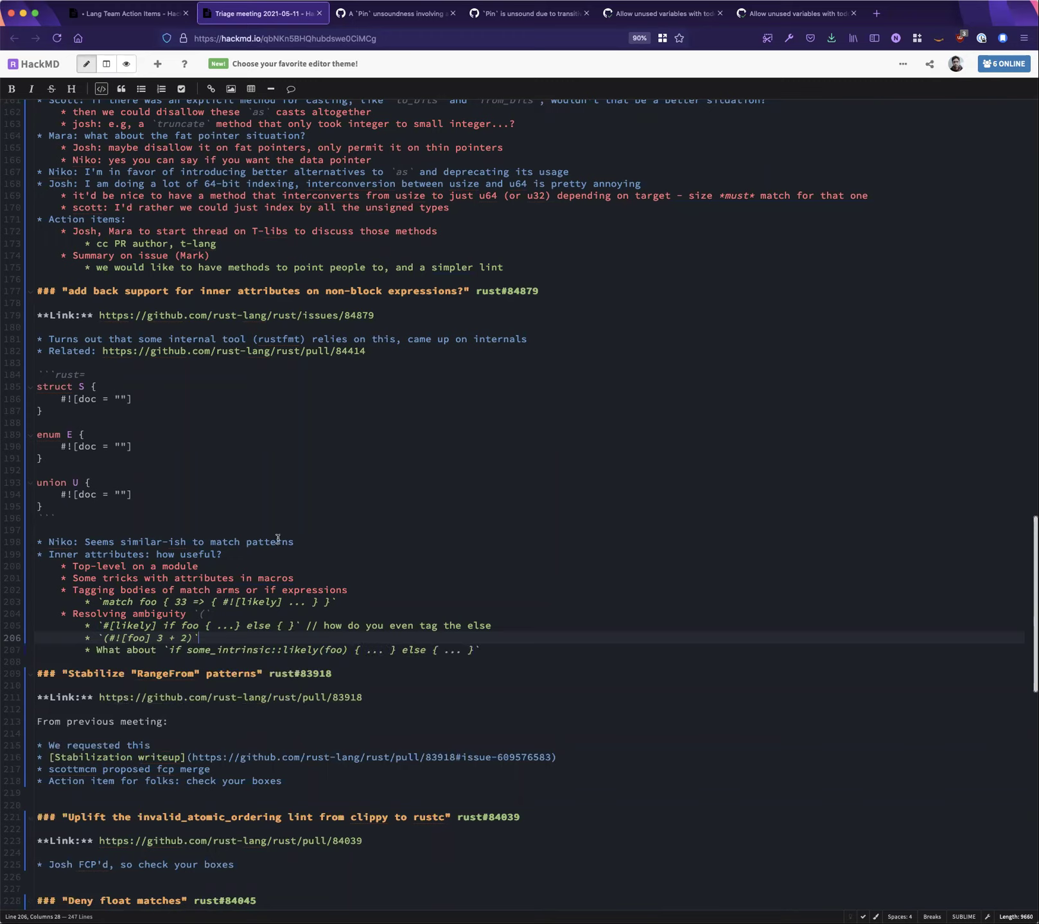
Append "-- still allowed after this PR" to the `match foo` example and "-- disallowed by ths PR" to the `(#![foo] 3 + 2)` example
click(385, 602)
text(-- still allowed )
text(to)
key(BackSpace)
key(BackSpace)
text(after this PR)
key(Down)
key(Down)
key(Down)
text(-- disallowed by ths PR)
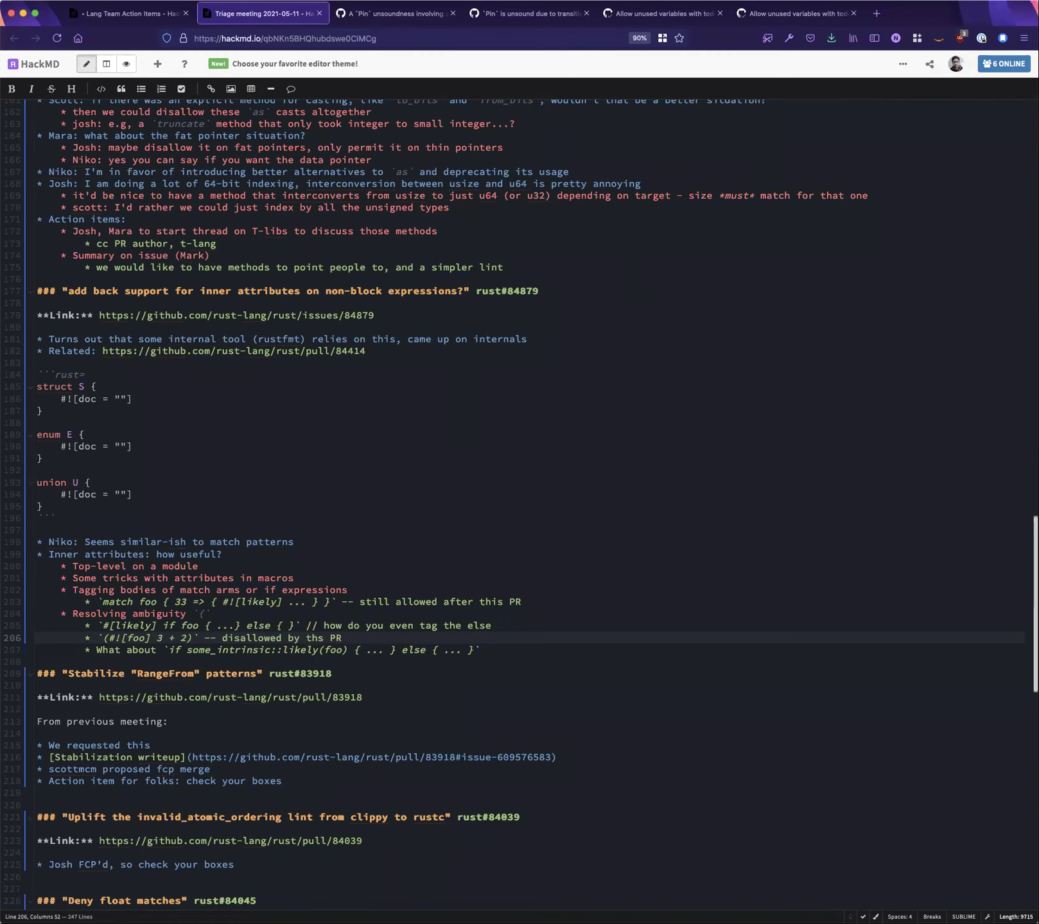
Nest "there are a bunch of arguments here :) tl;dr it's less good" under the `some_intrinsic::likely` bullet
key(Down)
key(End)
key(Return)
key(Tab)
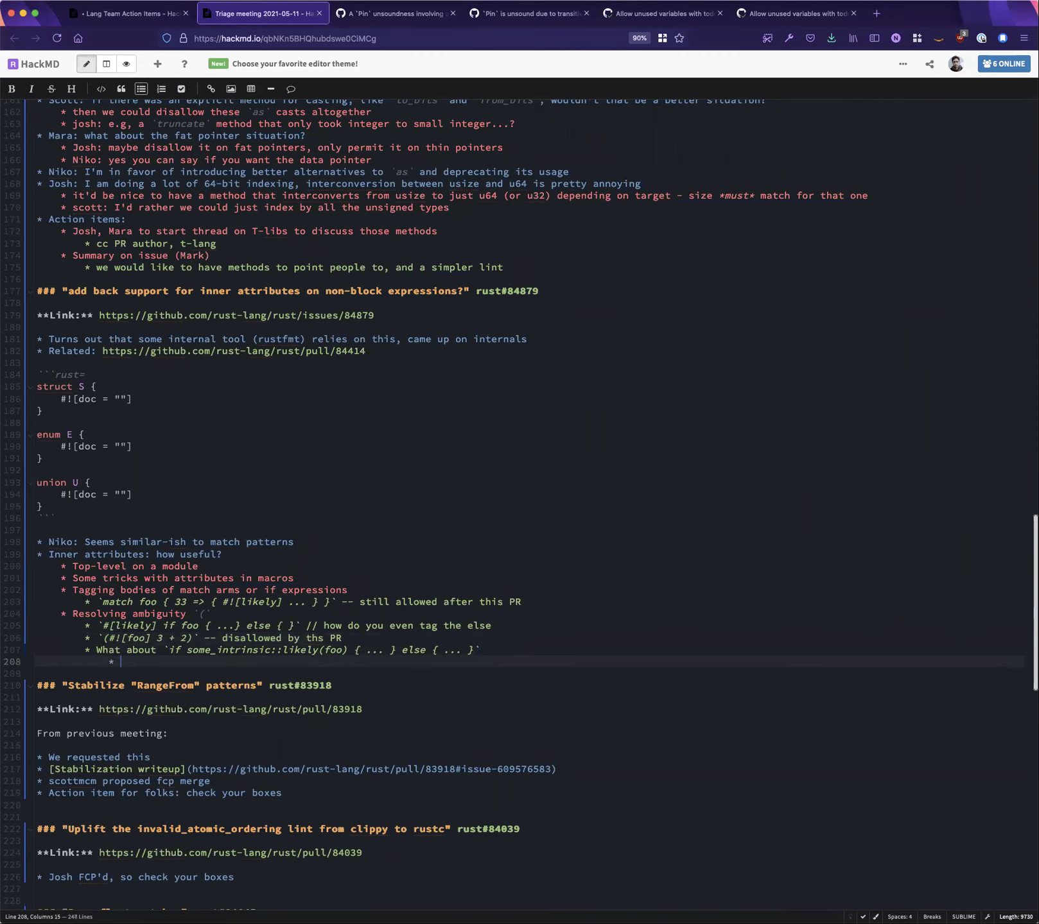
text(there are a bunch of arguments here :) tl;dr it's less good)
key(Return)
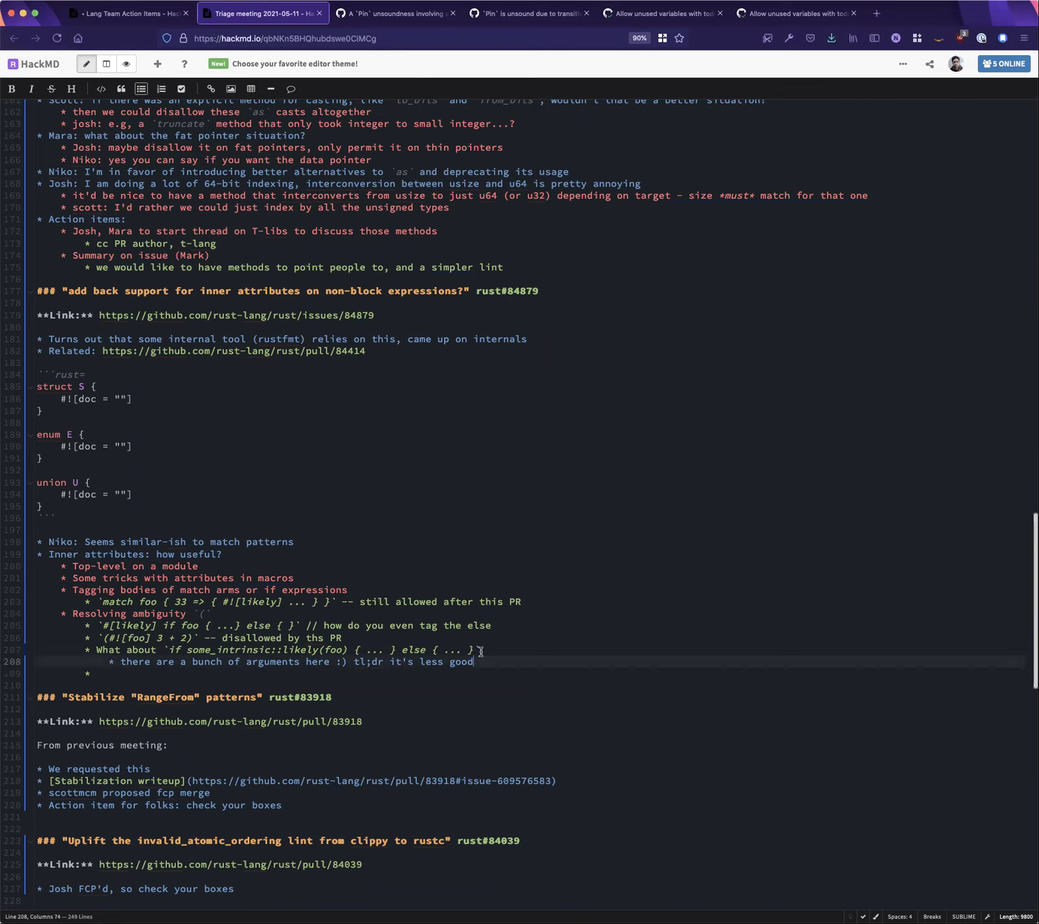
click(481, 661)
drag(483, 662, 352, 666)
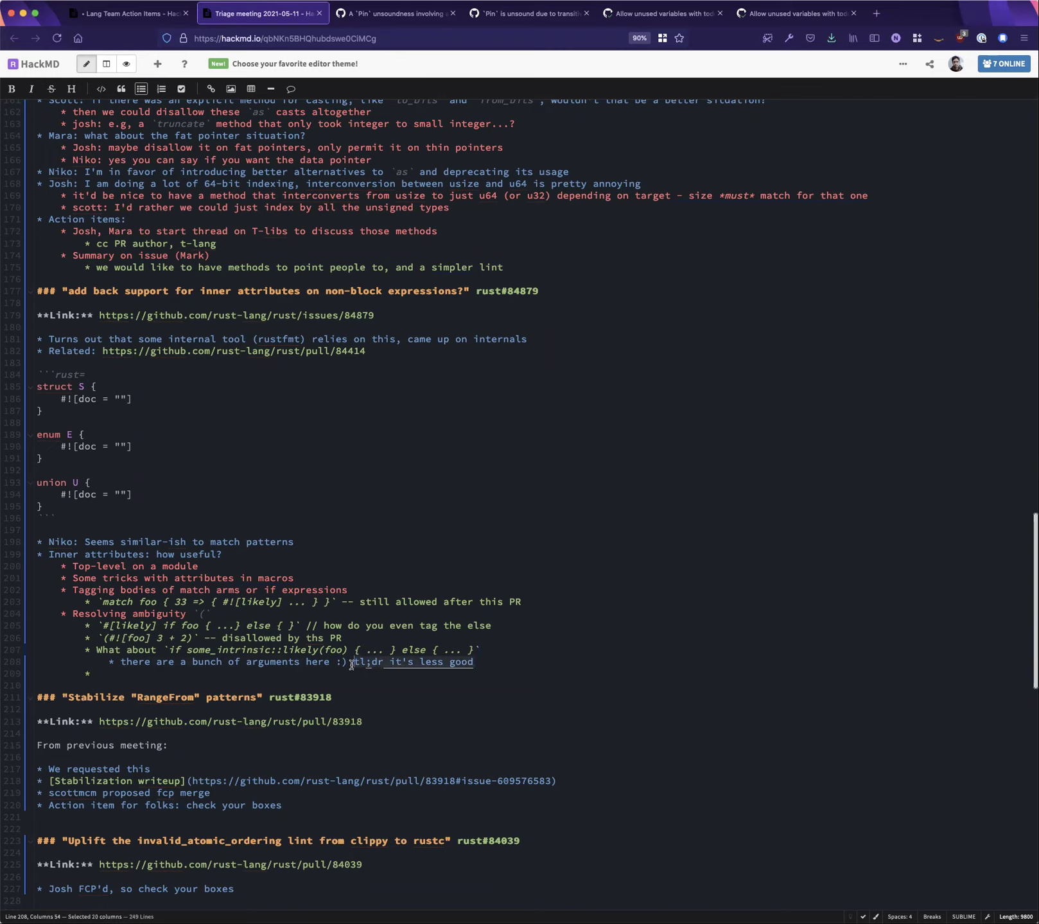
key(BackSpace)
key(BackSpace)
key(BackSpace)
key(BackSpace)
text(-- see https://github.com/rust-lang/rust/issues/26179)
Add "Does anyone have an active argument in favor of keeping inner attributes in these positions?" with a nested named remark "It did break 4 crates"
key(Down)
key(shift+Tab)
key(shift+Tab)
text(Does anyone have an active argument in favor of keeping inner attributes in these positions?)
key(Return)
key(Tab)
text(Mark: It did break 4 crates)
key(Return)
key(shift+Tab)
drag(102, 351, 366, 351)
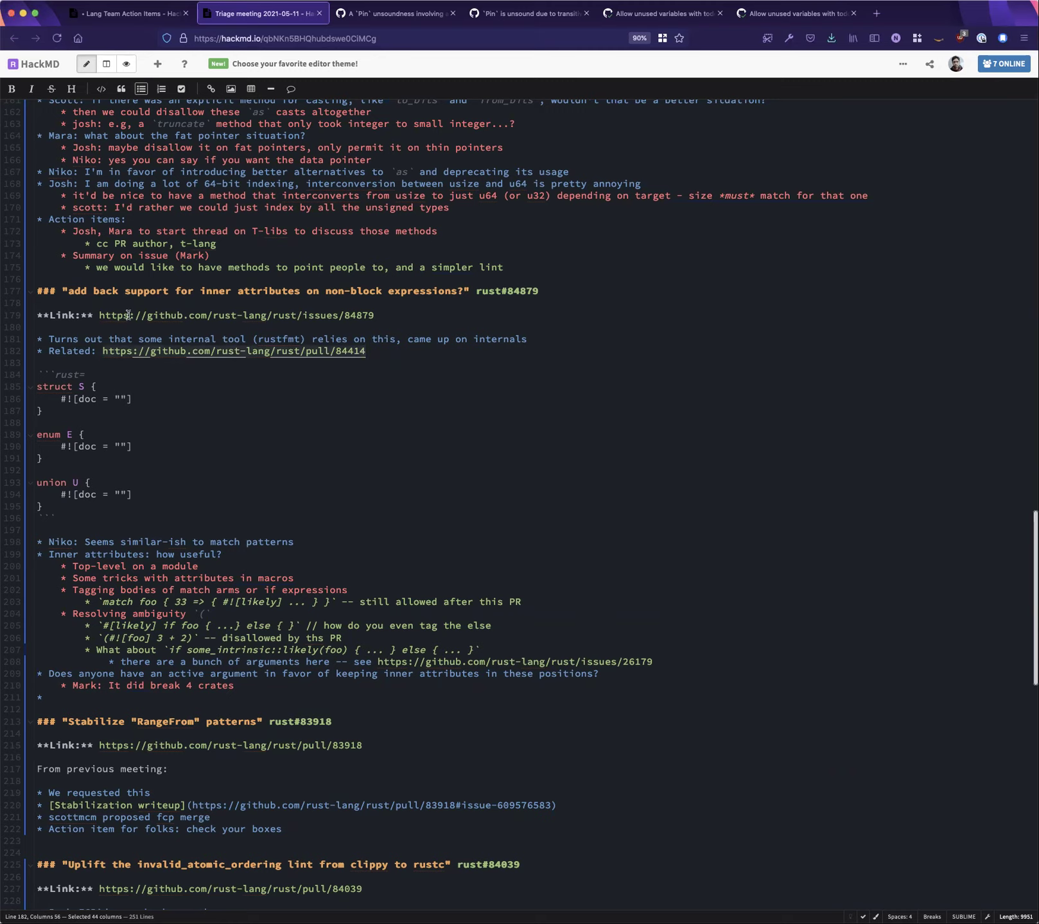
drag(101, 315, 373, 315)
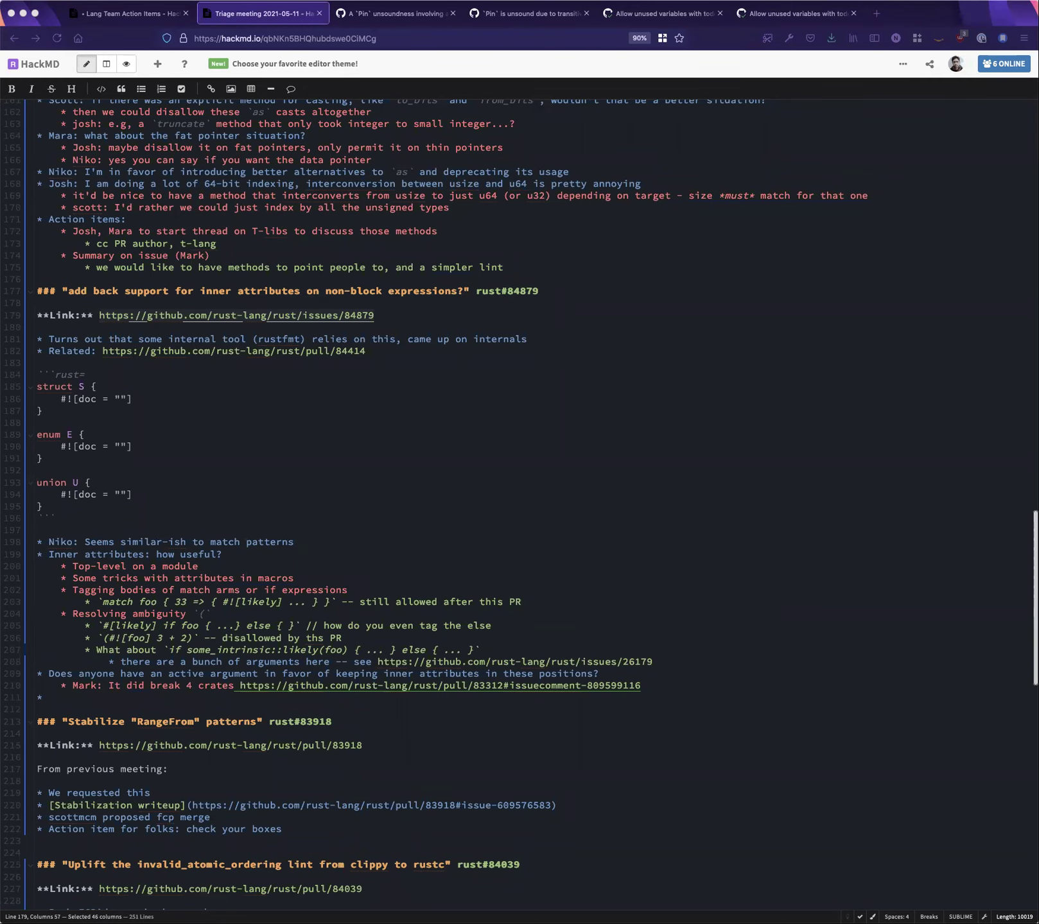
click(196, 700)
key(super+Tab)
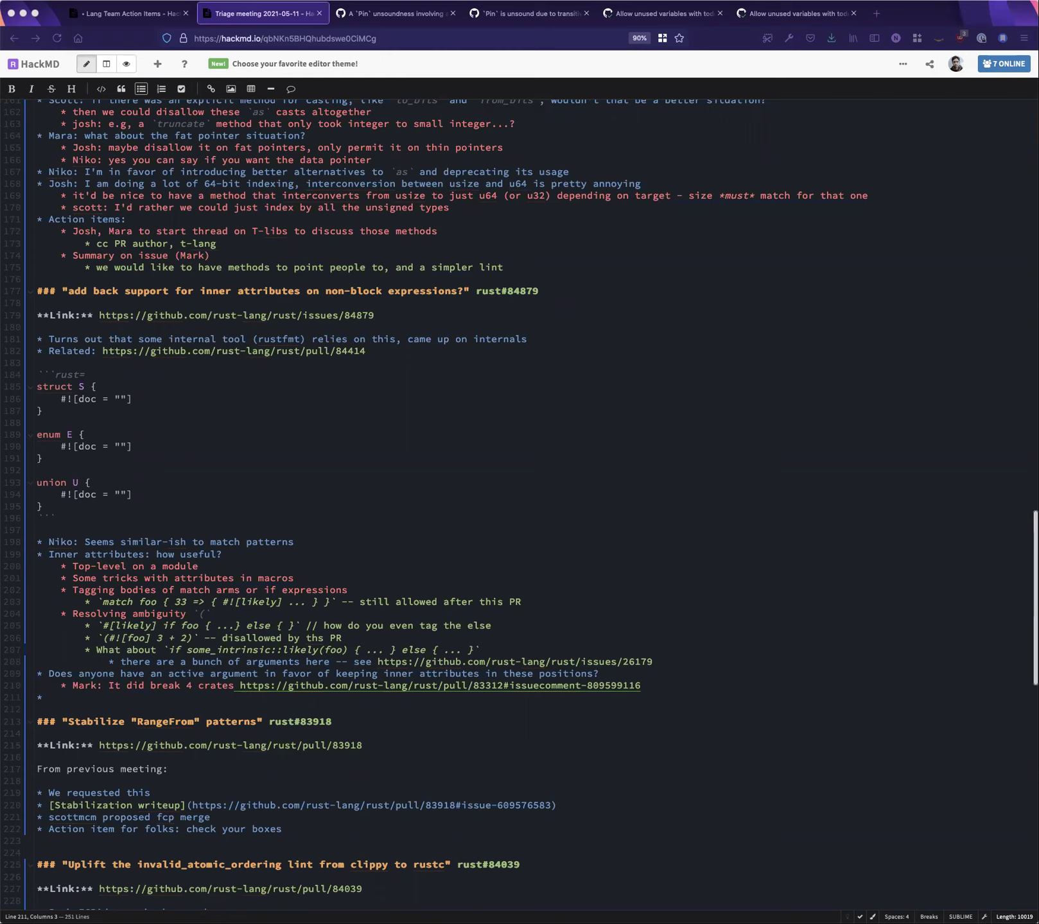
Add the top-level bullet "Origin of the performance concern?" with the nested bullet "Procedural macros have to carry some baggage"
click(48, 697)
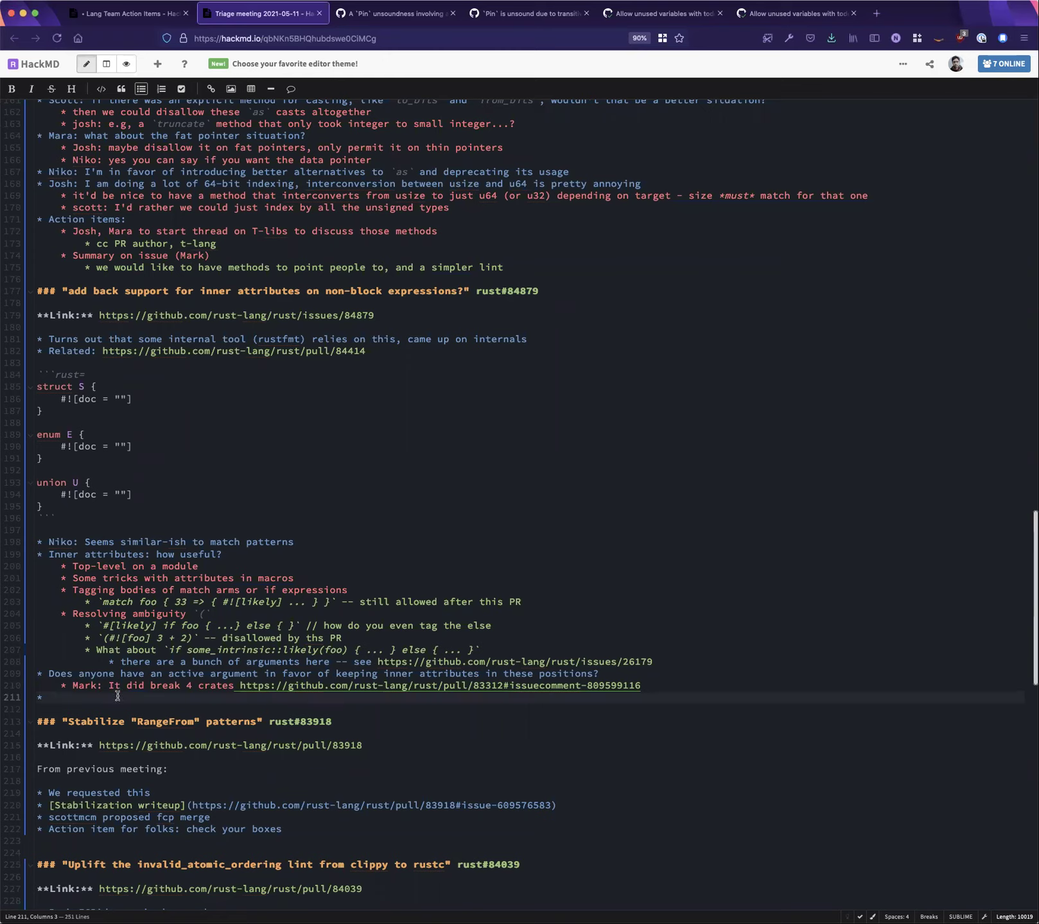
text(Origin of the performance concern?)
key(Return)
key(Tab)
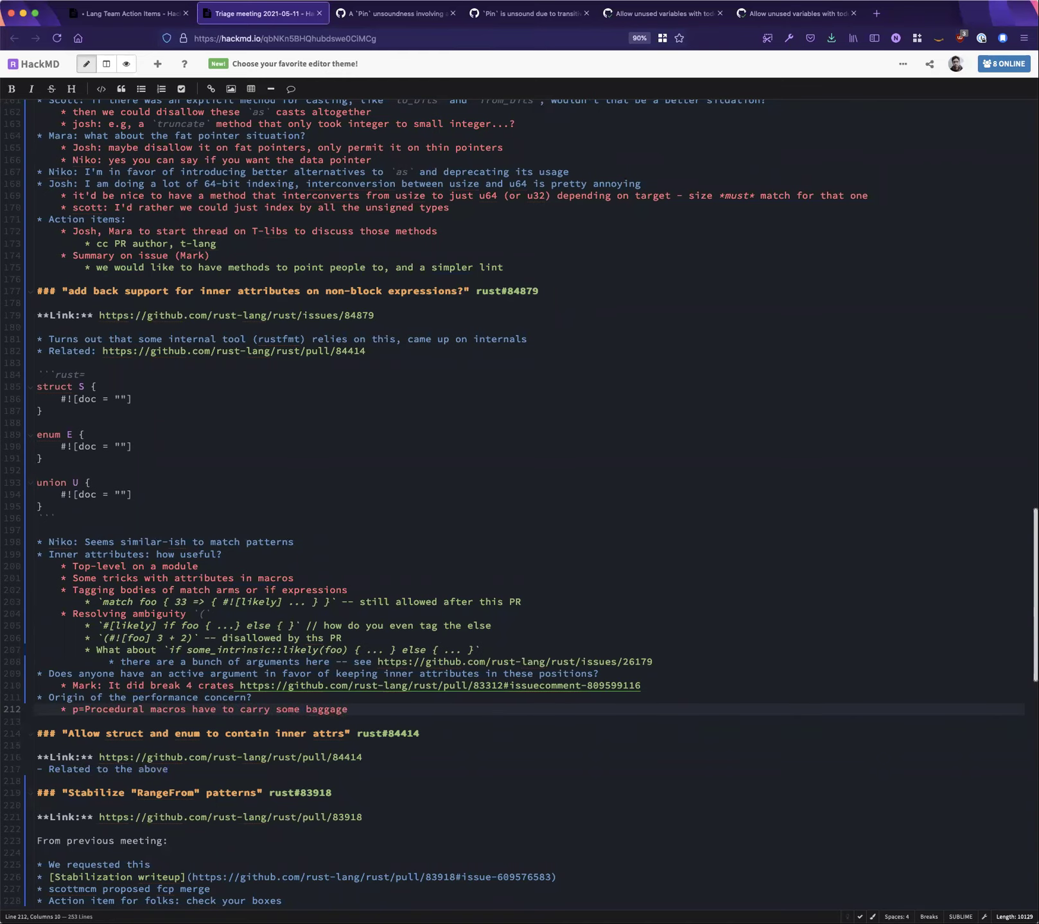
text(P)
key(Delete)
Append "? (at least we think that's related)" to the procedural macros bullet and start a top-level bullet
click(336, 709)
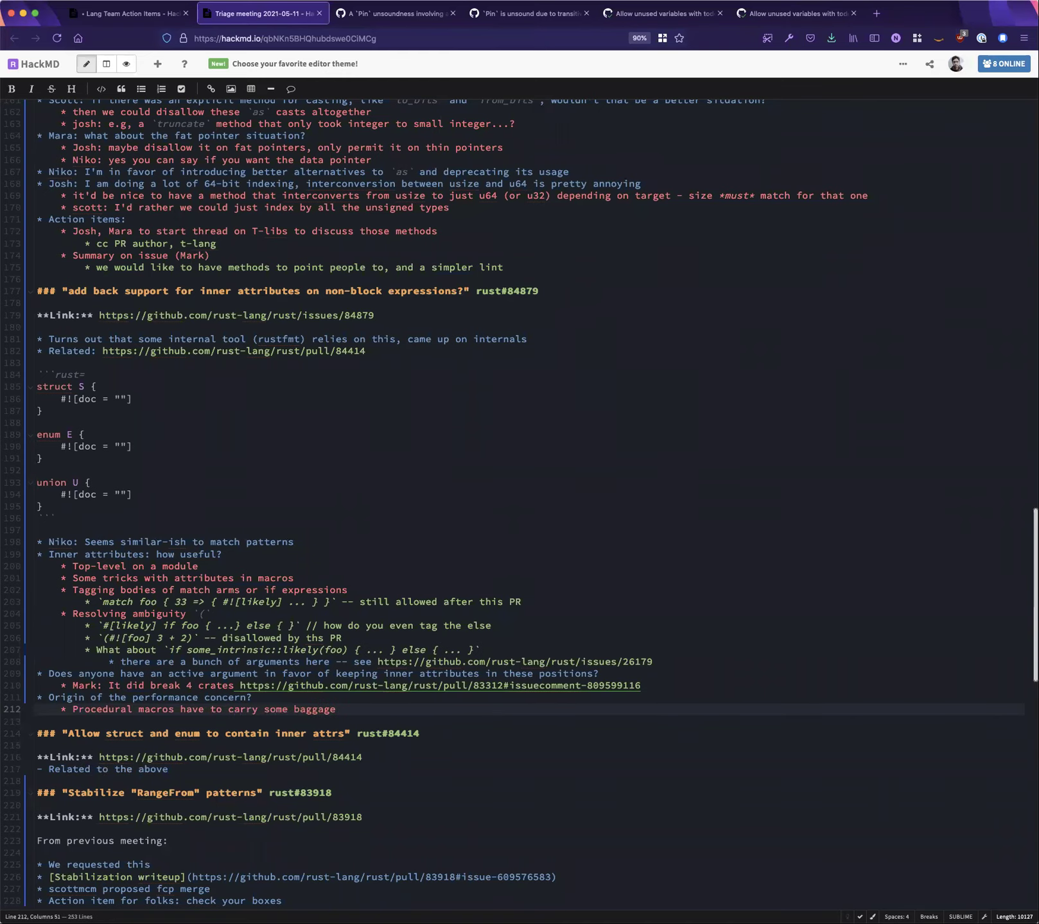
text(? (at least we think that's related))
key(Return)
key(shift+Tab)
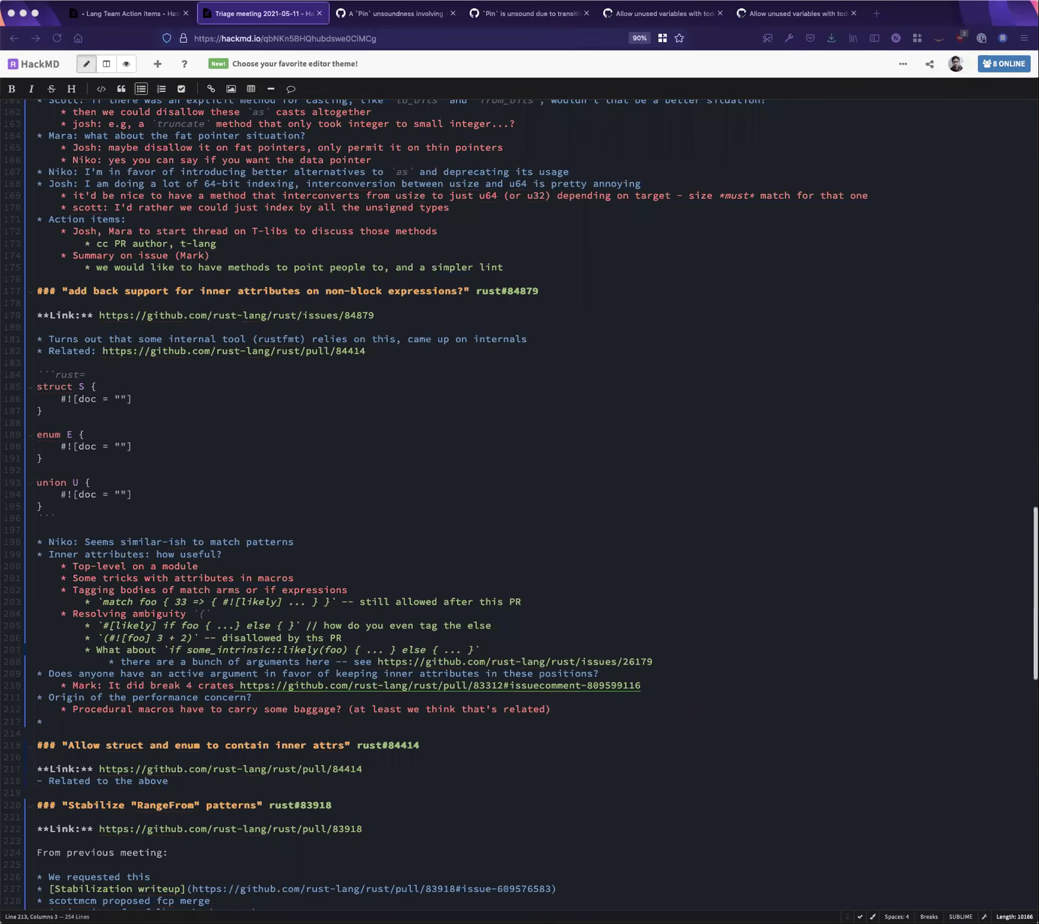
Nest the quote "Custom inner attributes in expressions are banned," under the procedural macros bullet and start a top-level bullet
text(" Custom inner attributes in expressions are banned,")
key(Tab)
click(73, 722)
key(Delete)
key(Left)
key(Left)
key(Left)
key(Tab)
key(End)
key(Return)
key(shift+Tab)
key(shift+Tab)
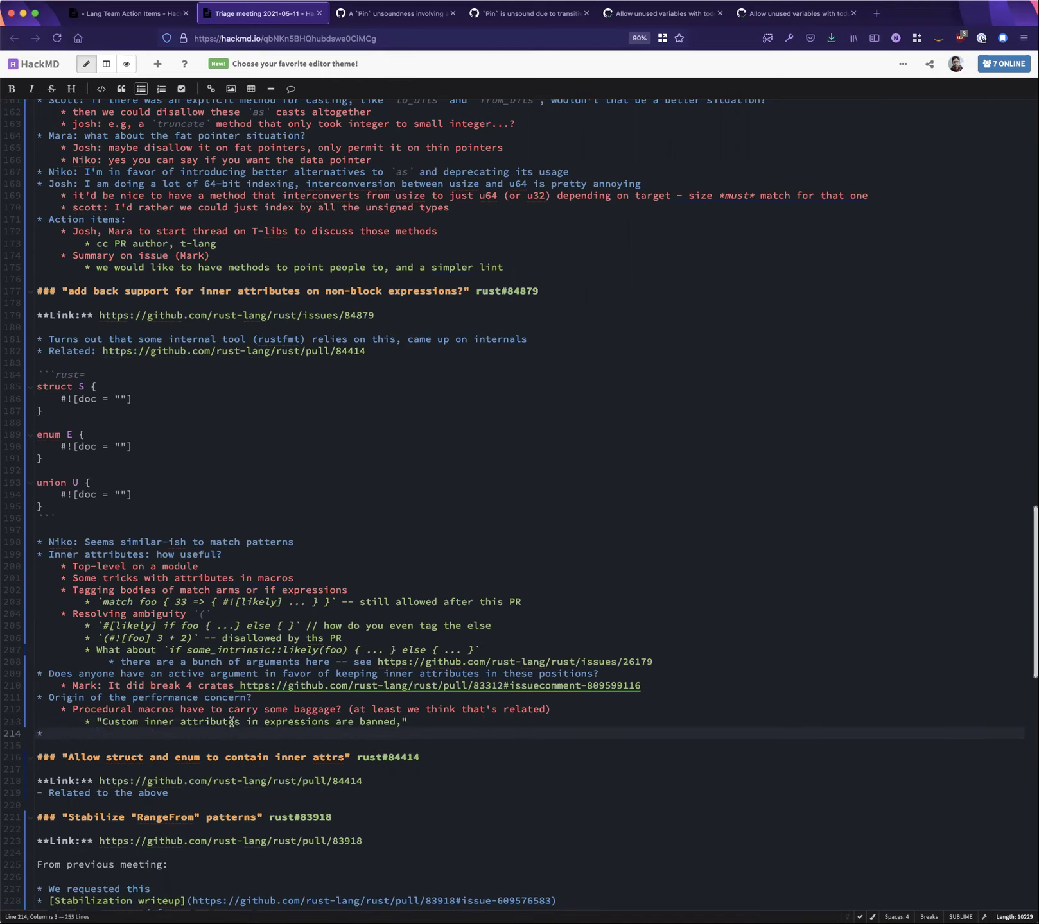
key(super+Tab)
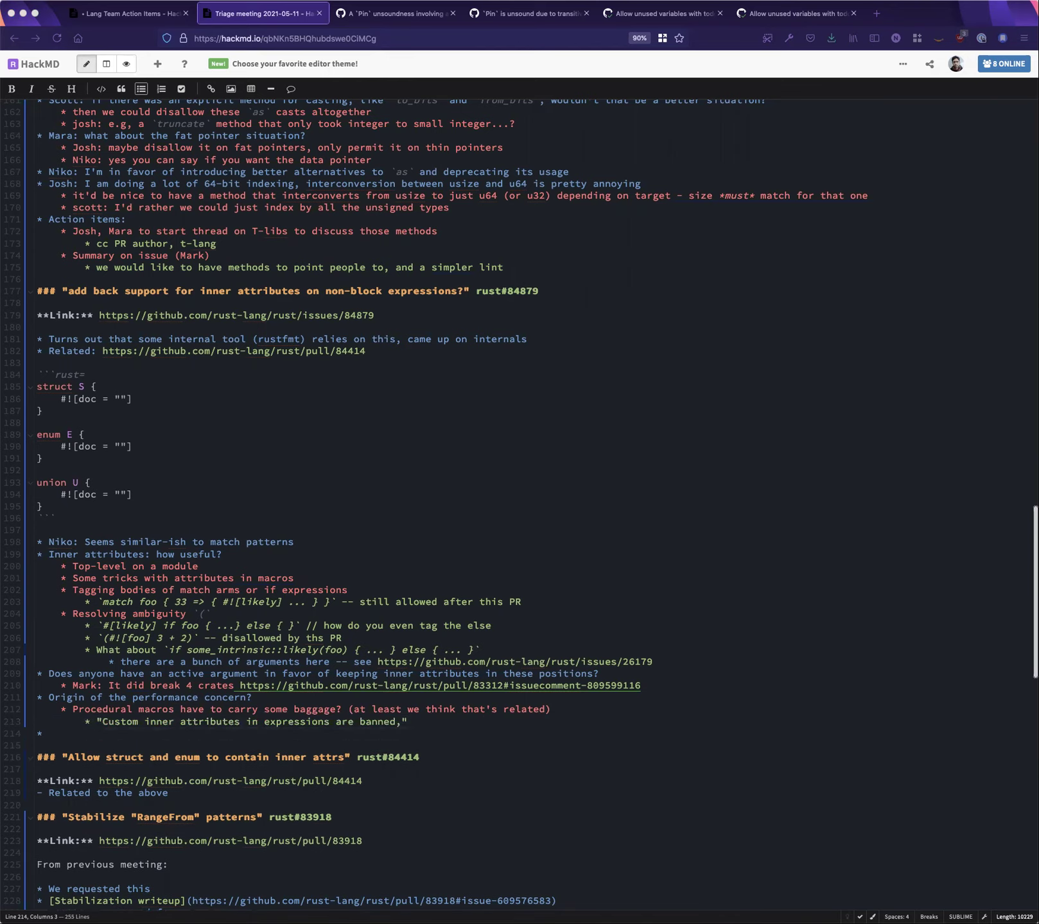
click(354, 724)
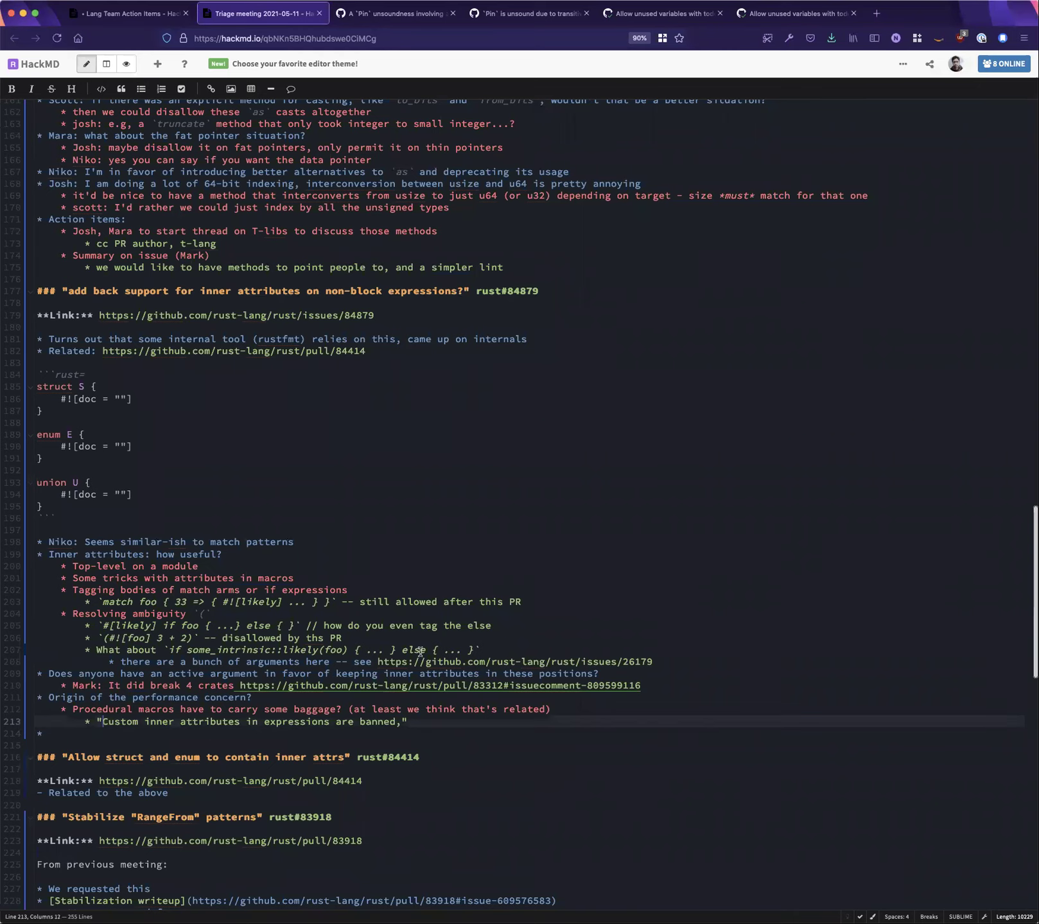
key(Left)
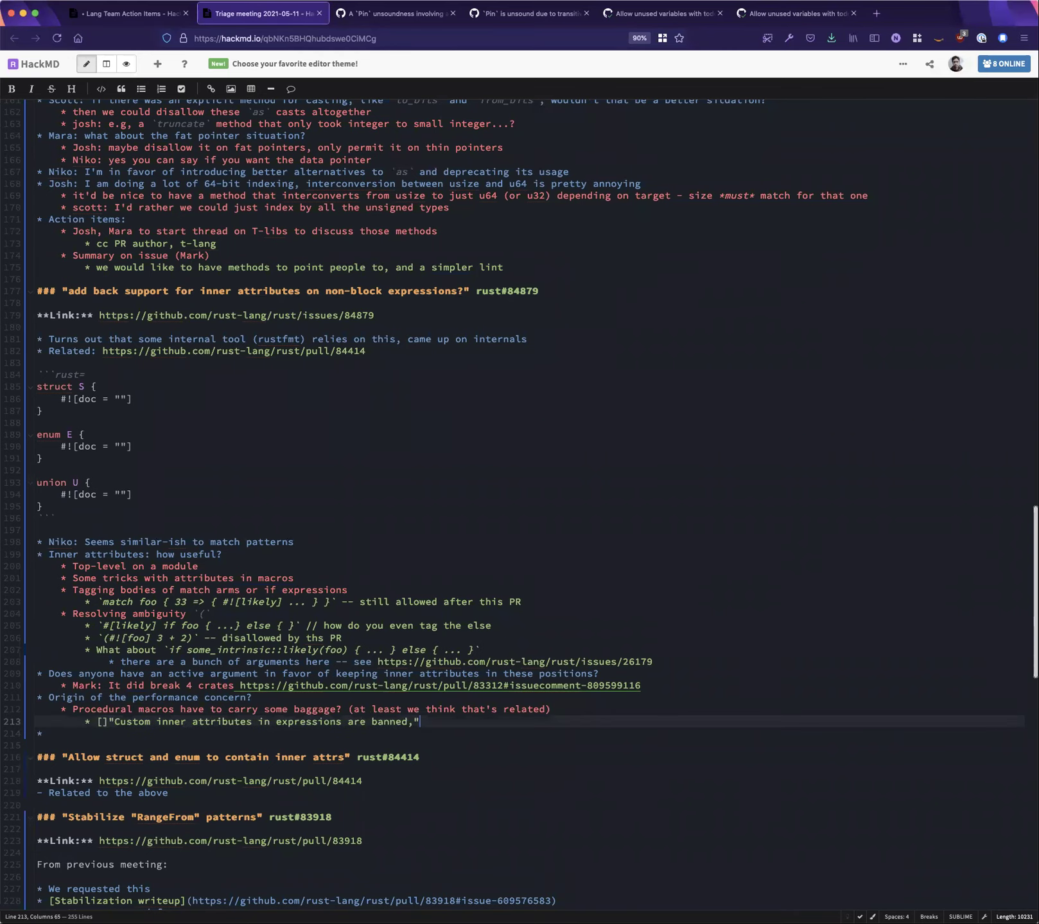
key(shift+End)
text([)
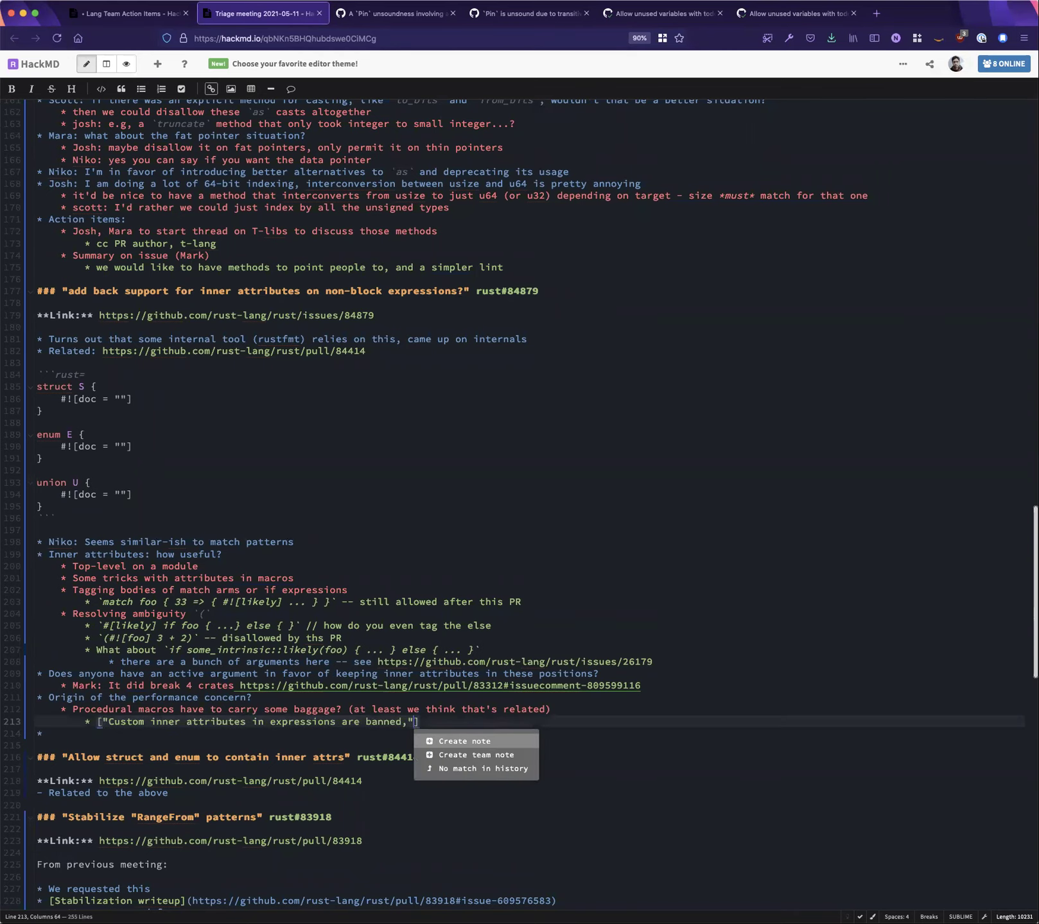
key(End)
text((https://github.com/rust-lang/rust/pull/83312#issuecomment-825113447))
key(Down)
Remove surplus blank lines around the final agenda item "stabilize member constraints" rust#84701 and add the bullet "FCP" under its link
scroll(340, 794, down, 5)
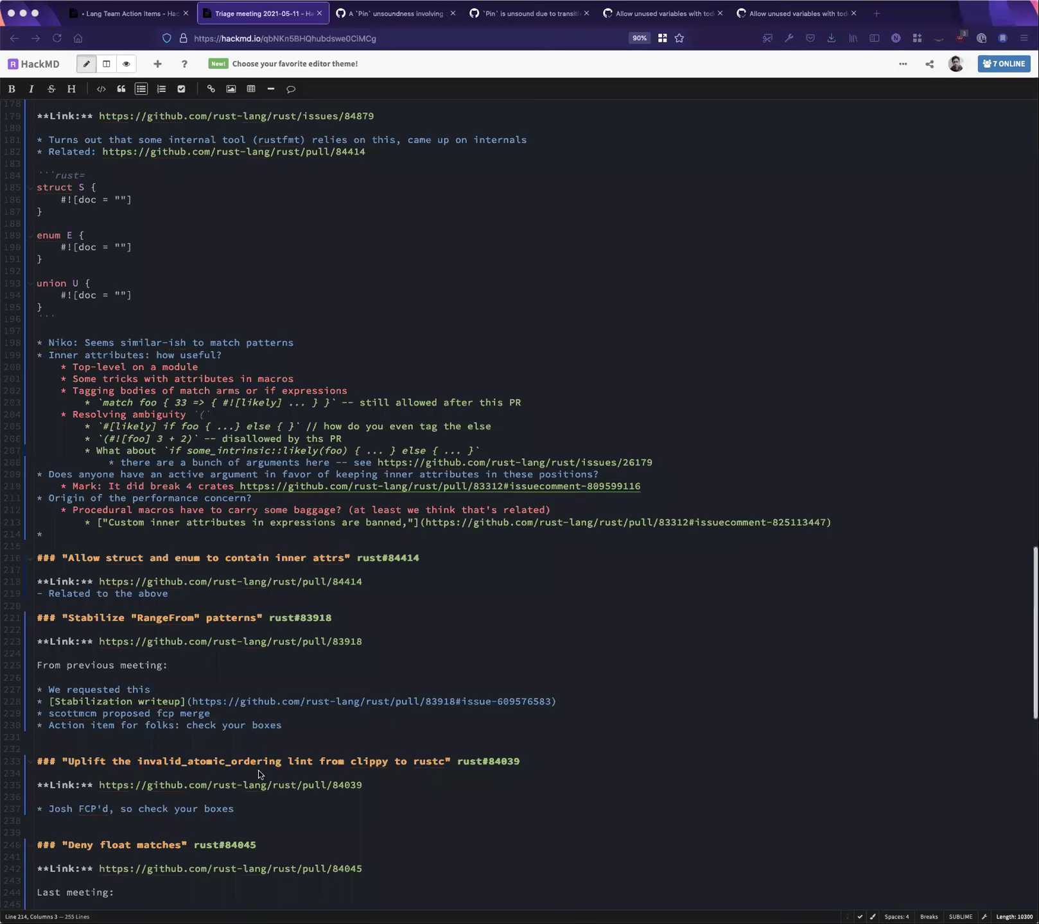
scroll(258, 773, down, 5)
click(115, 728)
key(BackSpace)
click(92, 785)
key(BackSpace)
text(* FCP)
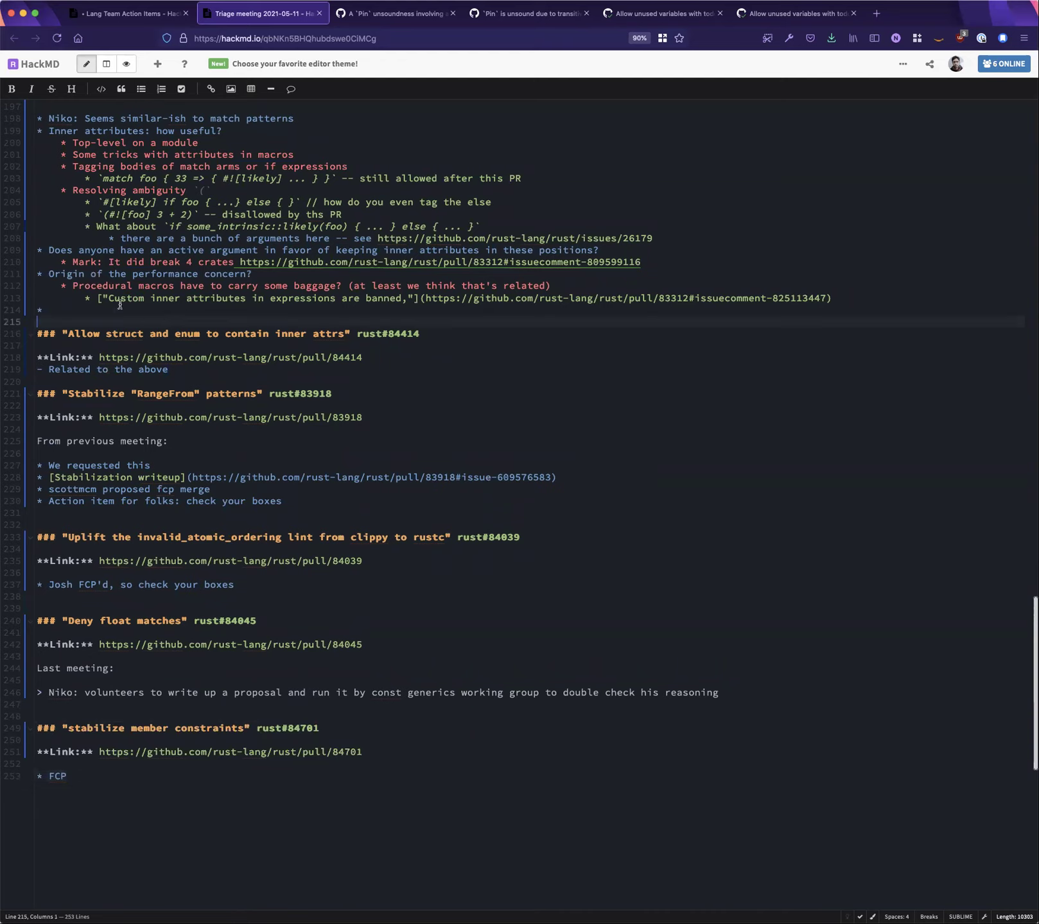
In the empty bullet under rust#84879, add a named remark "there was a procedural failure in that we failed to register a concern"
click(120, 307)
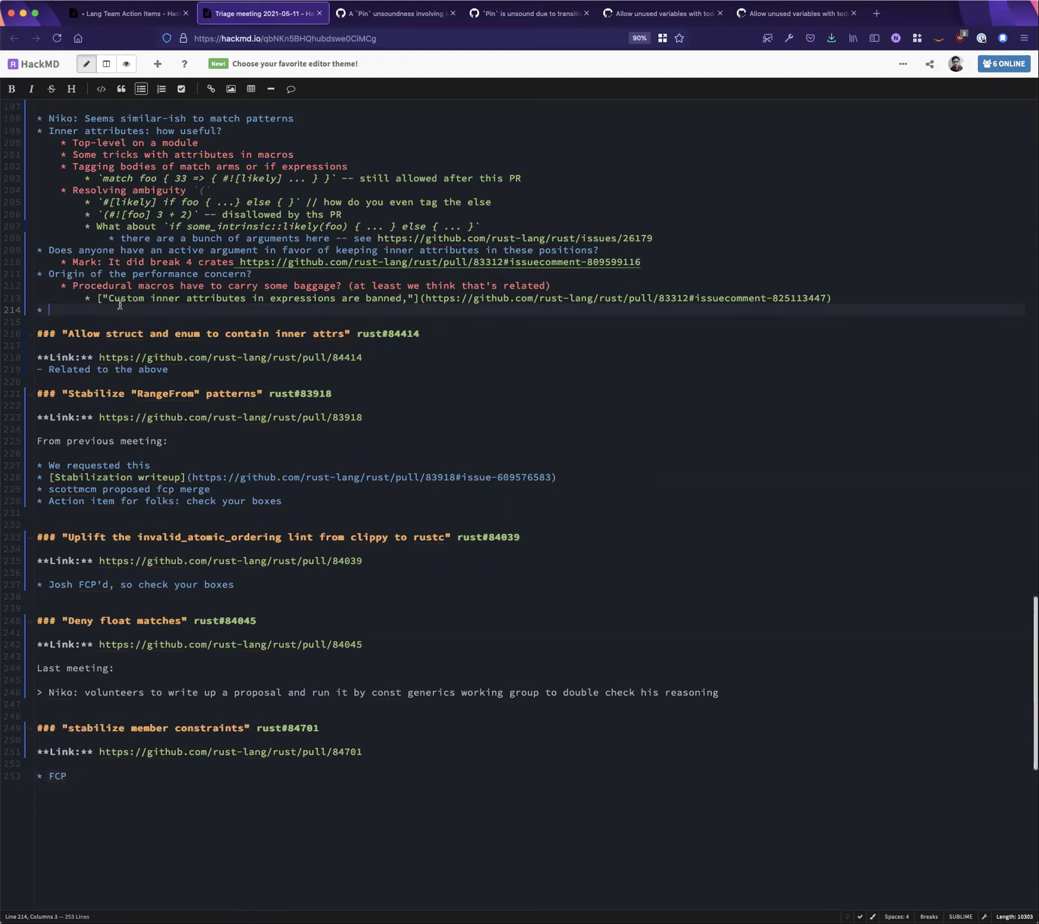
text(Question: there was a procedural failure in )
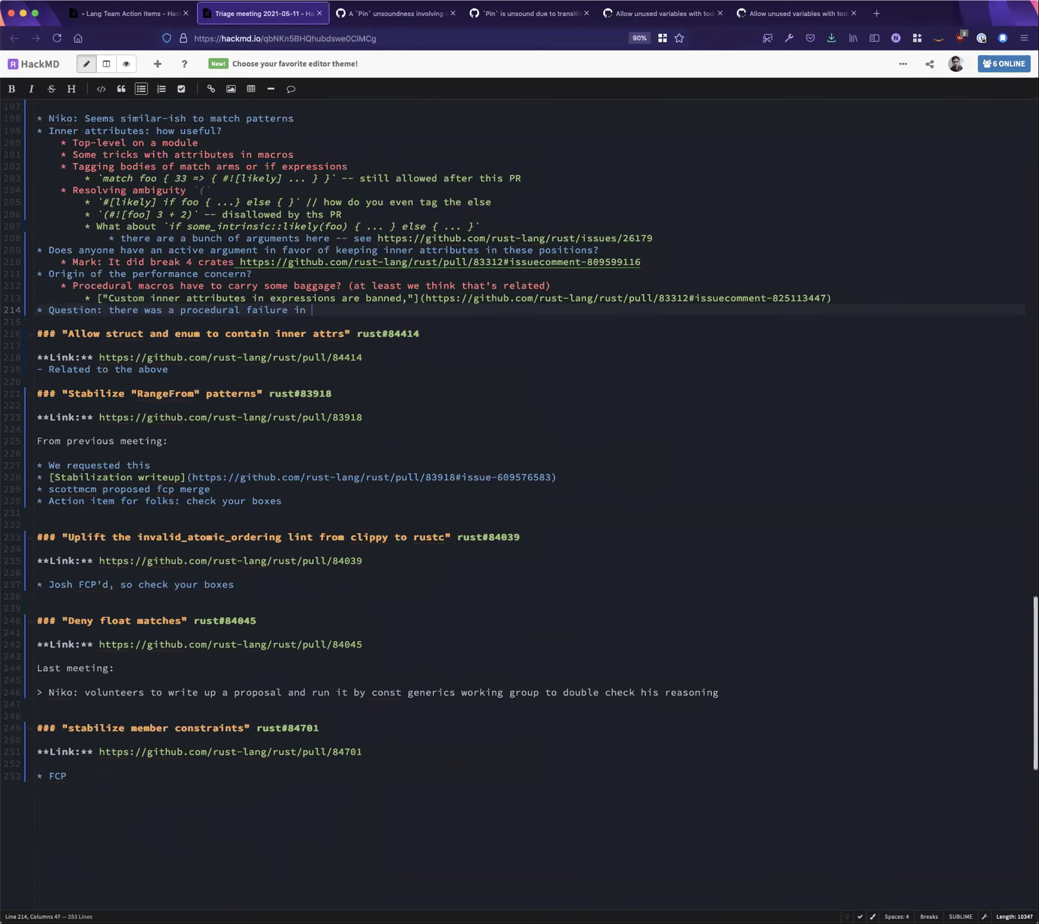
text(that we failed to register a concern)
double_click(71, 310)
key(BackSpace)
text(Josh)
key(End)
key(Return)
key(Tab)
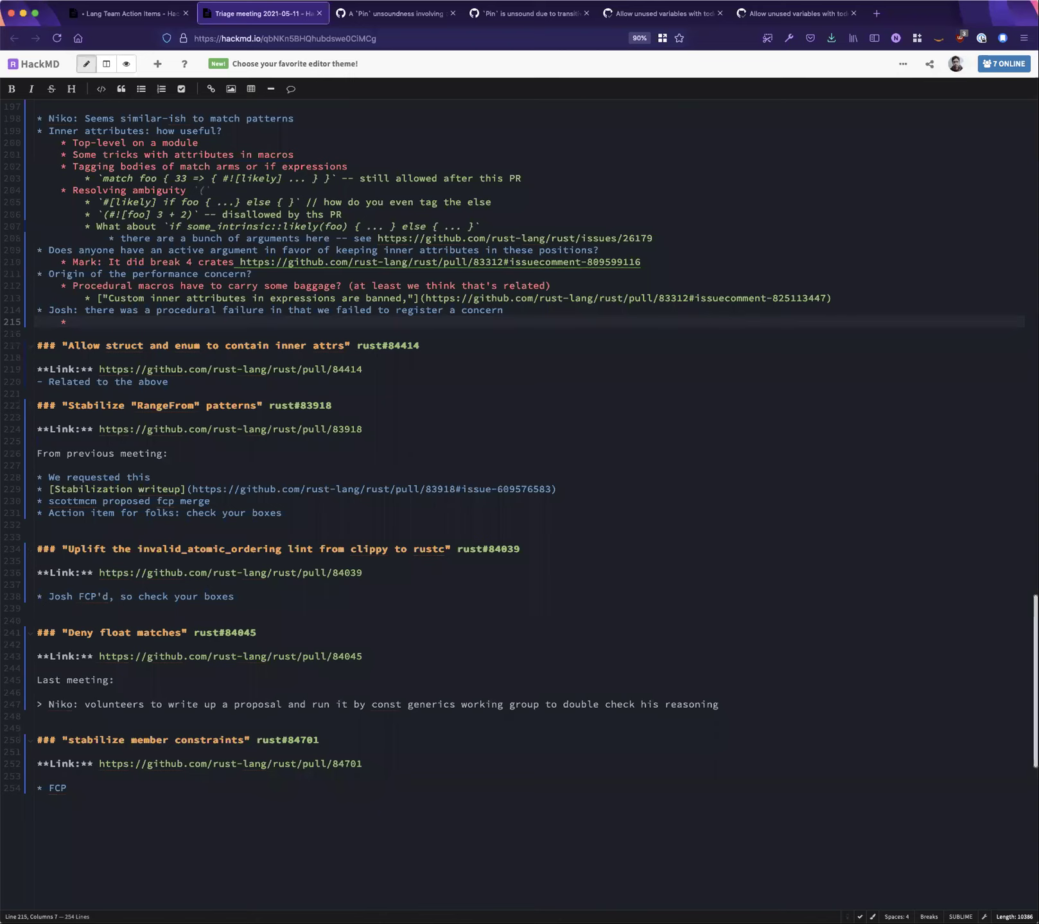
Nest "so we have to choose between "make a decision really fast" and "discuss and decide at our liesure"" under the procedural failure remark
text(so we have to choose b)
text(etween "make a )
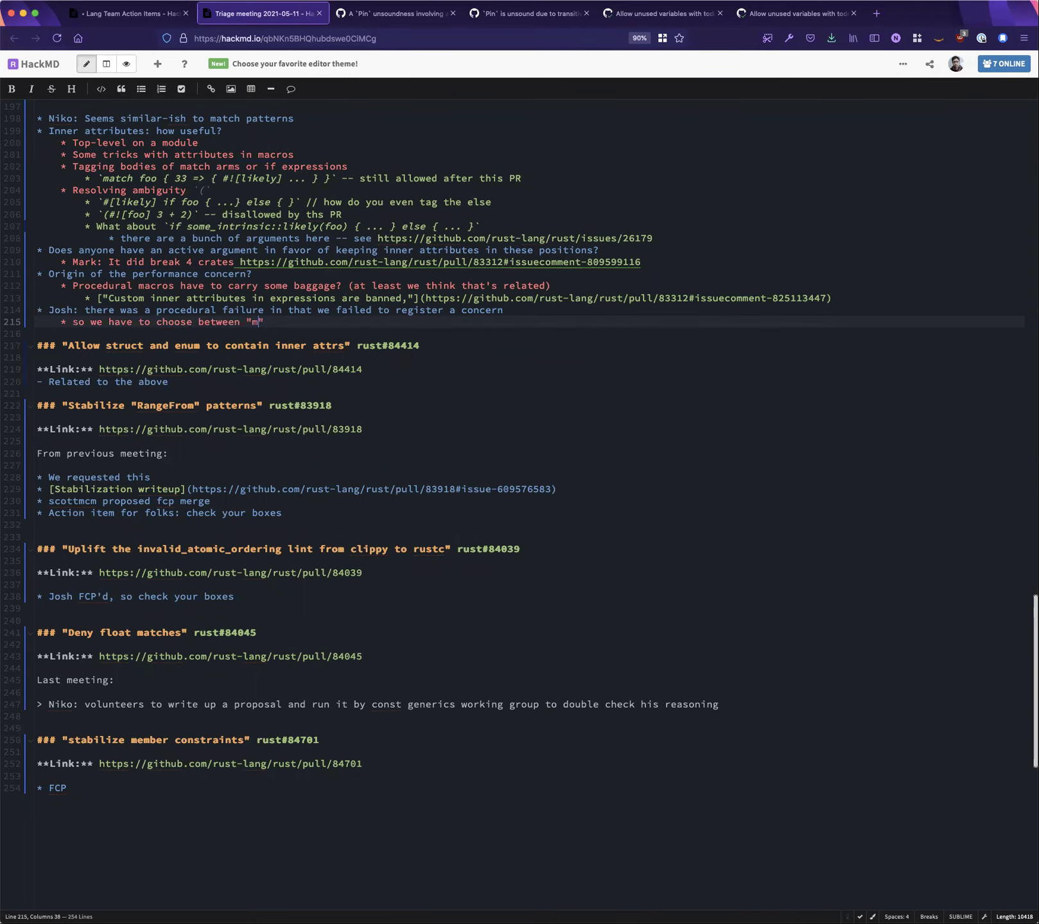
text(decision really fast" and)
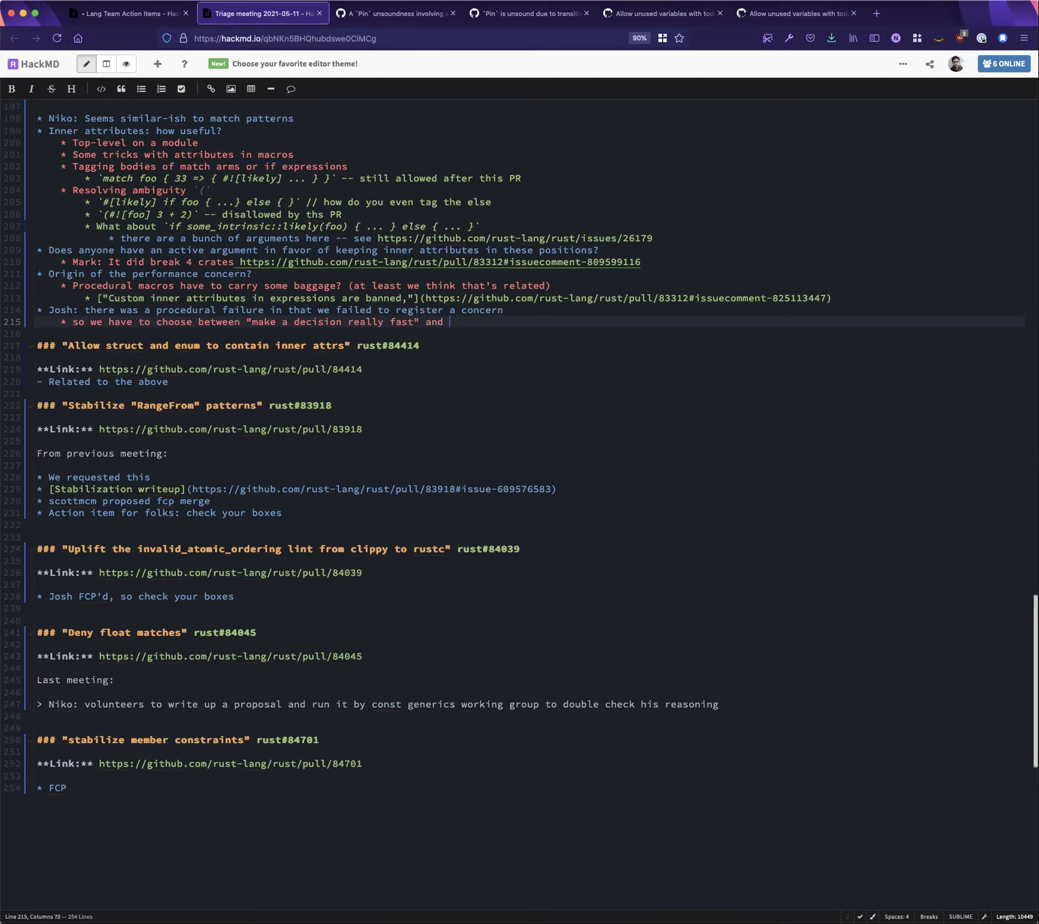
text("discuss and decide at or)
key(BackSpace)
key(BackSpace)
text(ur liesure")
key(Return)
Nest a named remark "might that not mean more crates appear?" under the decision speed bullet
key(shift+Tab)
key(Tab)
text(felix)
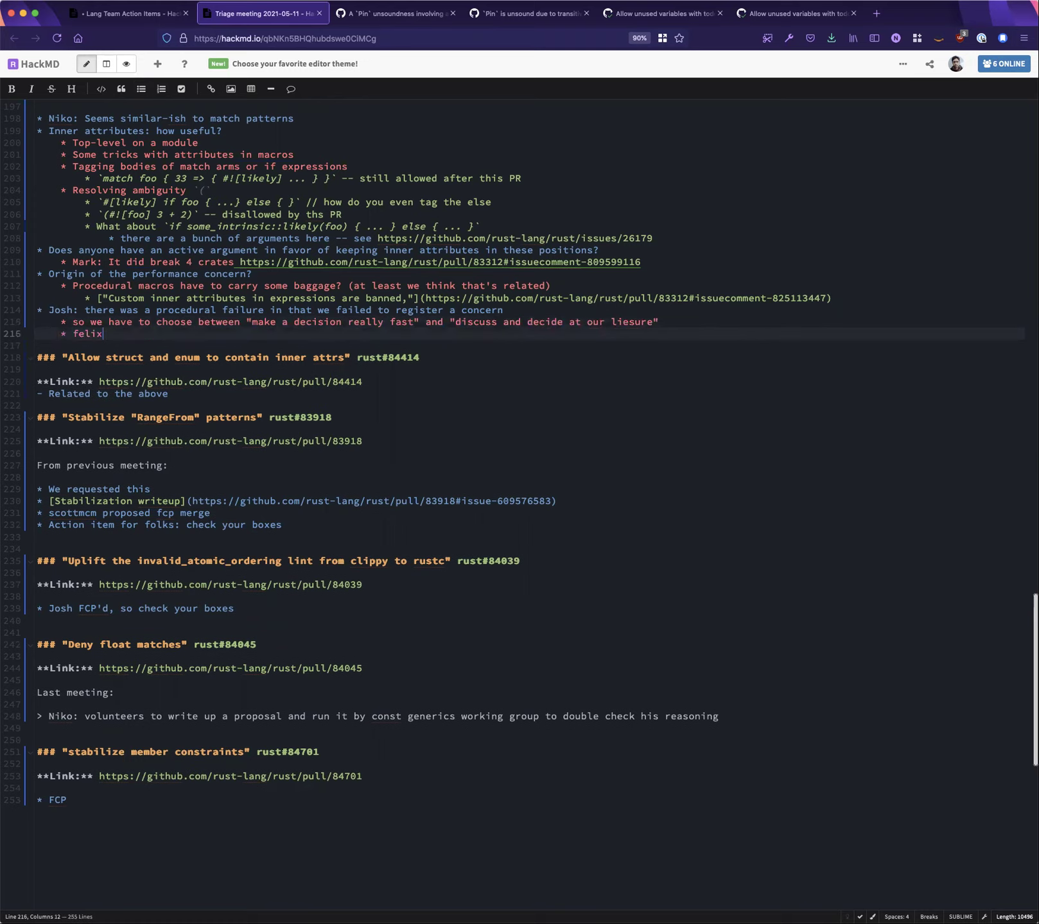
text(: might that not)
key(Tab)
text(mean more crates appear?)
key(Return)
key(shift+Tab)
key(shift+Tab)
text(Josh: what about a warning period?)
key(Return)
key(Tab)
text([policy](https://rustc-dev-guide.rust-lang.org/bug-fix-procedure.html#is-it-ever-acceptable-to-go-directly-to-issuing-errors0))
key(Return)
key(shift+Tab)
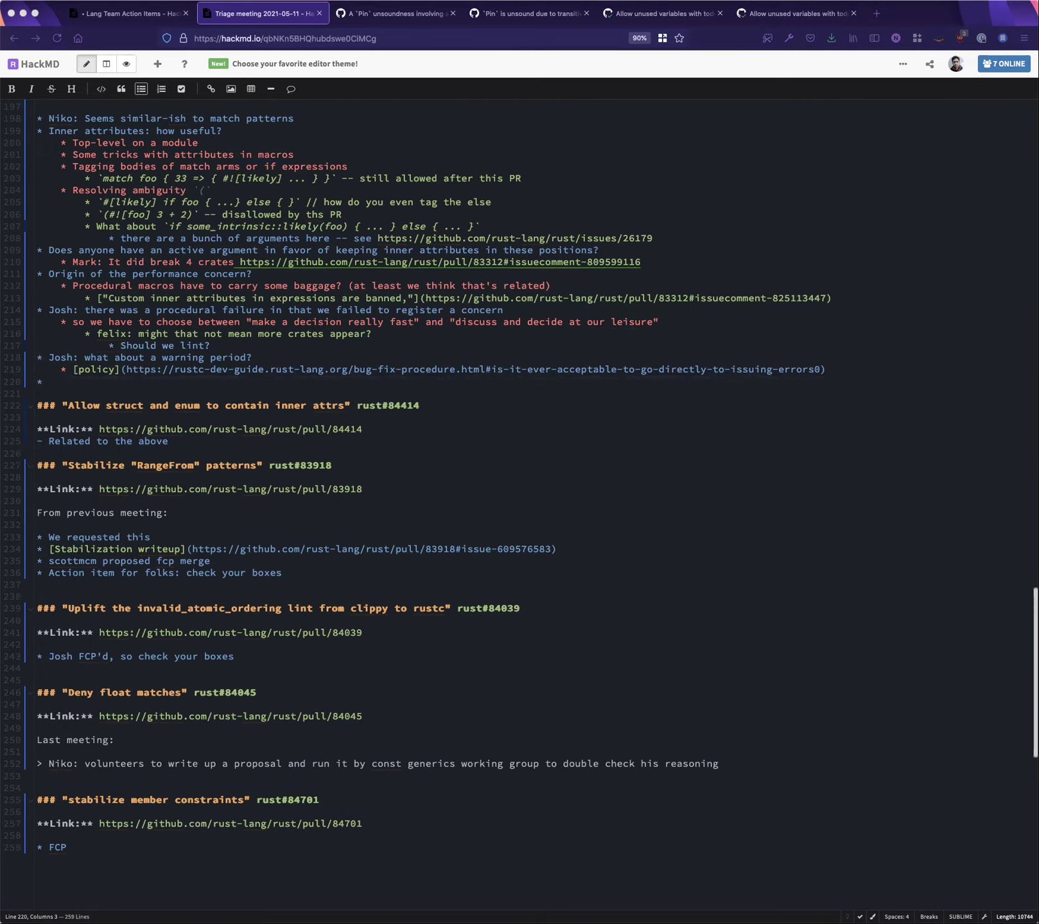
Add the top-level bullet "Summary:" below the warning period remark and start a nested bullet under it
click(190, 384)
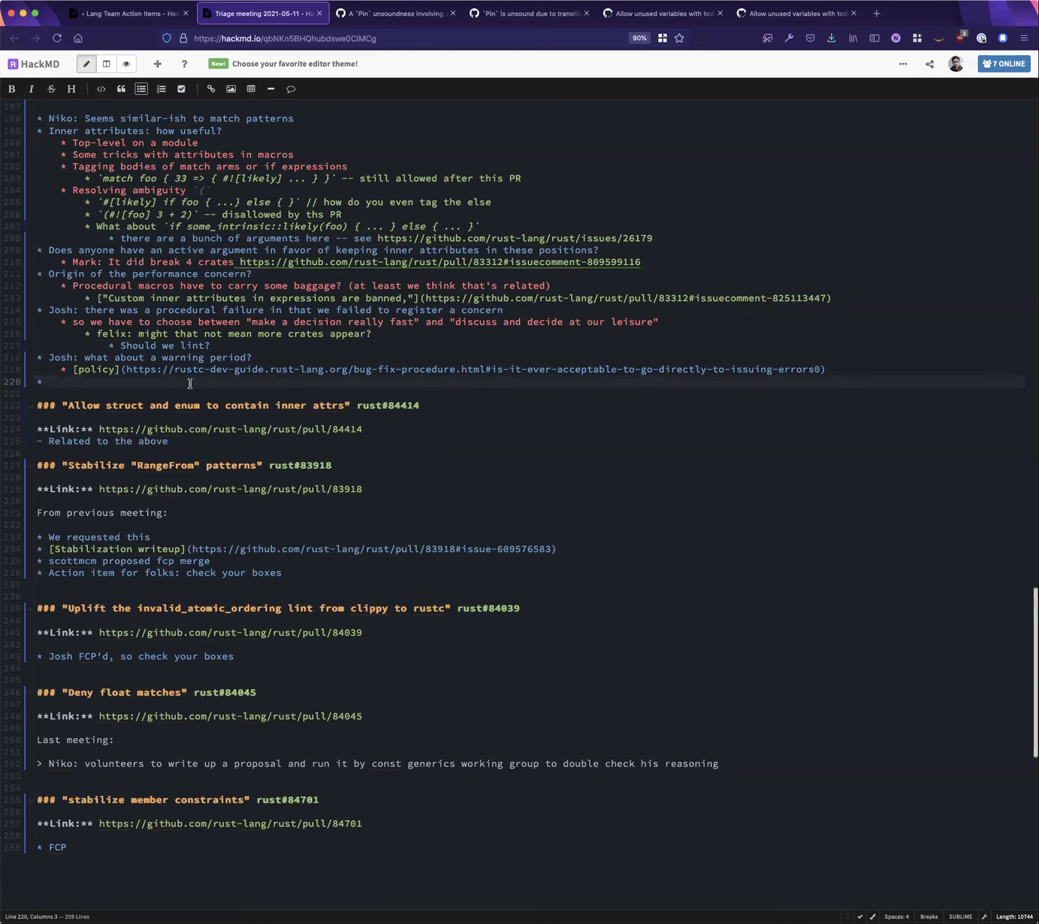
text(Summary:)
key(Return)
key(Tab)
Below the 4 crates remark, add a named remark "if we add support in structs, I'd expect it to work in matches, they look very similar"
click(640, 262)
key(Return)
text(niko:)
key(BackSpace)
text(N)
key(End)
text(I'd)
key(BackSpace)
key(BackSpace)
key(BackSpace)
key(BackSpace)
text(if we)
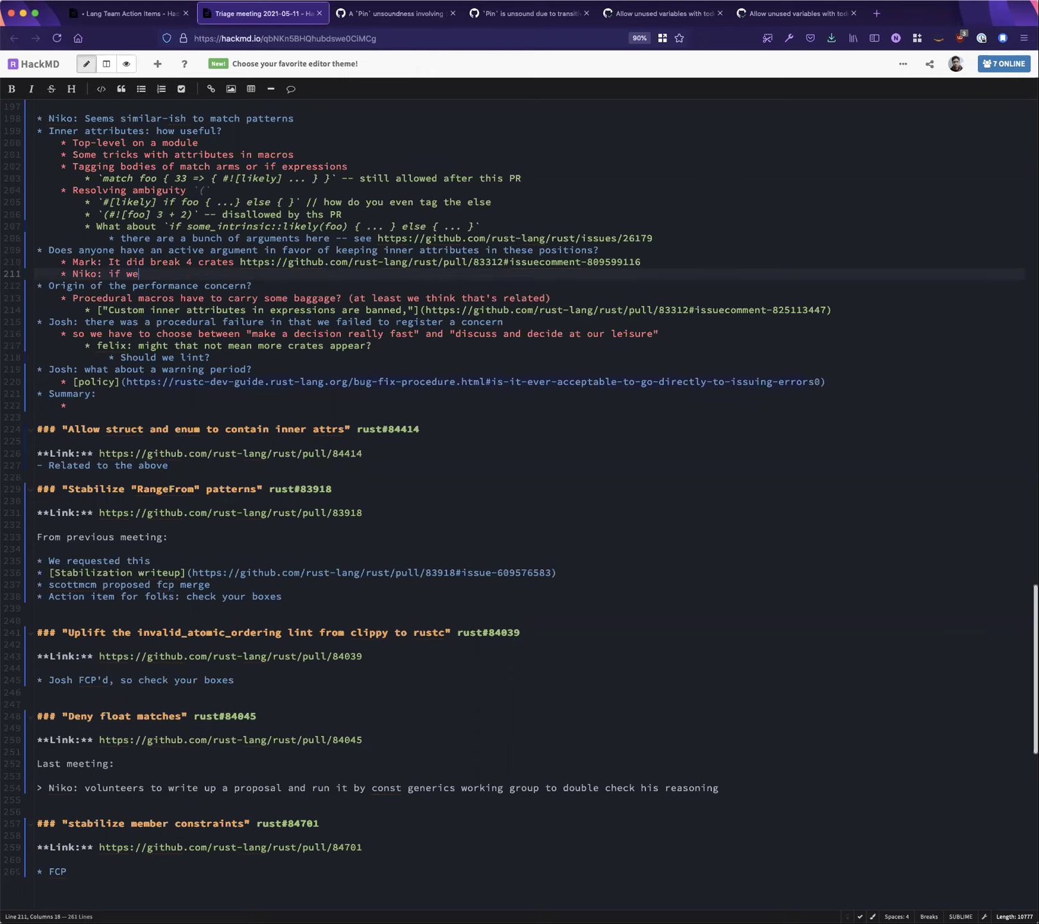
text( add support in structs, I'd expect it to work in mat)
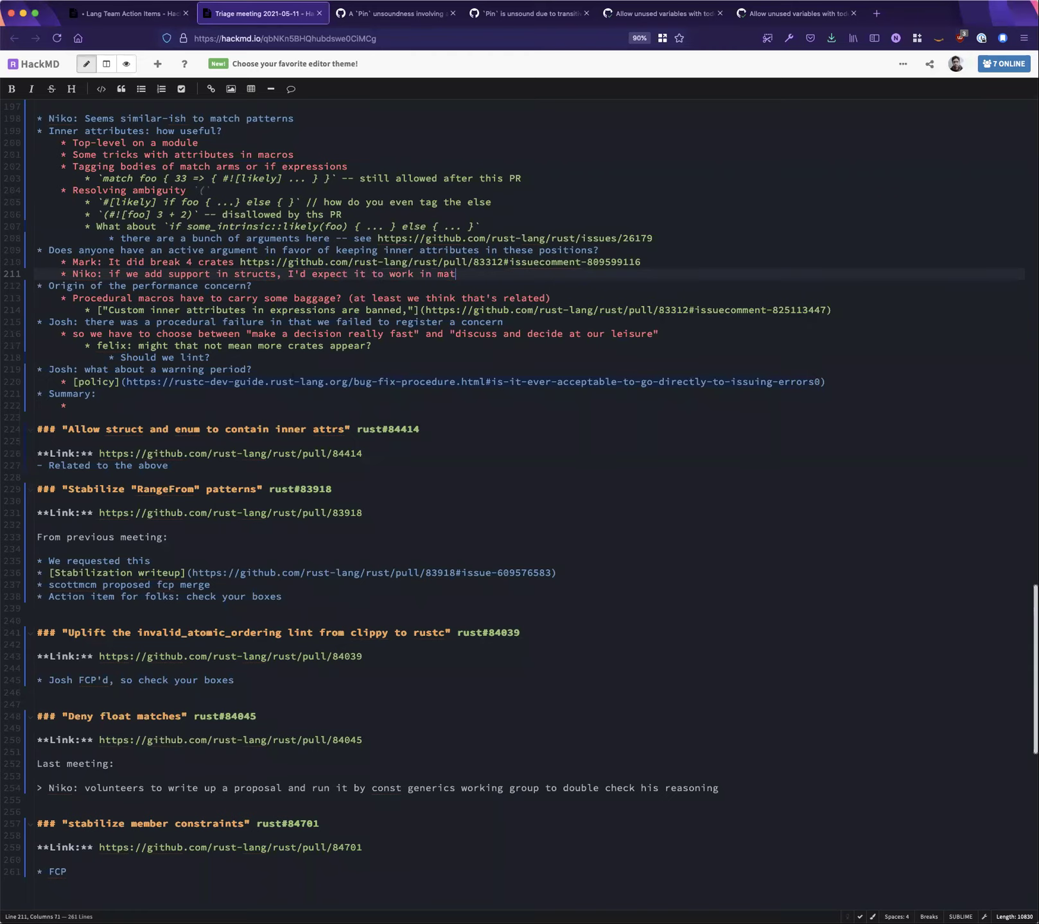
text(ches, they look very similar)
Under the "Summary:" bullet, write "Ask about implications of reverting for match" and prefix it with the responsible person's first name and a colon
click(187, 402)
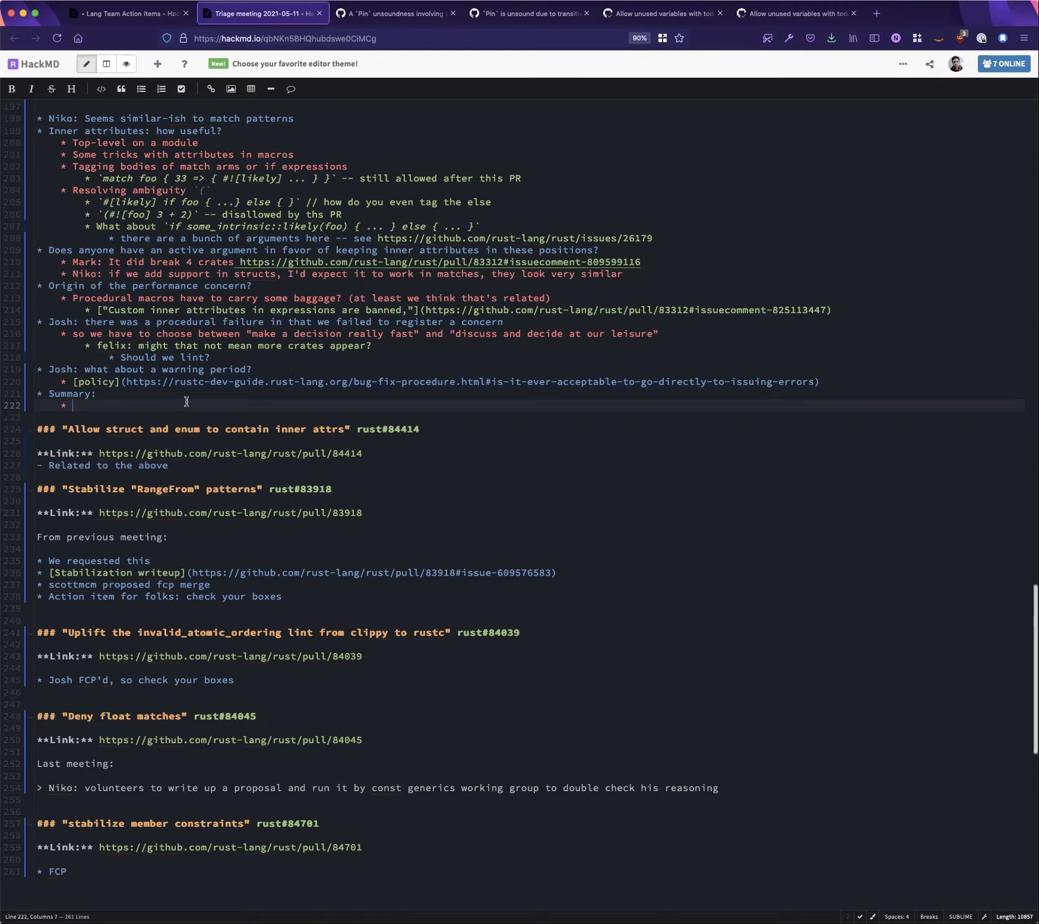
text(Ask about implications of reverting f)
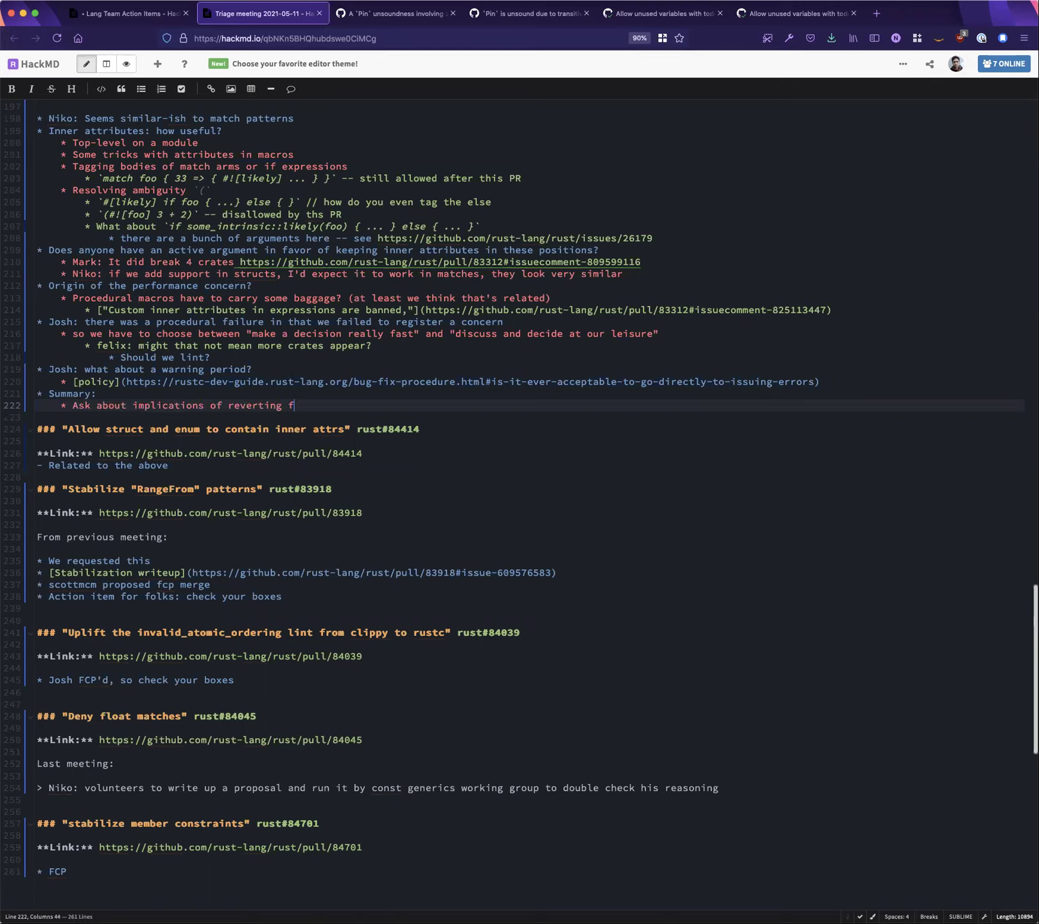
text(or match)
key(super+Left)
text(Niko:)
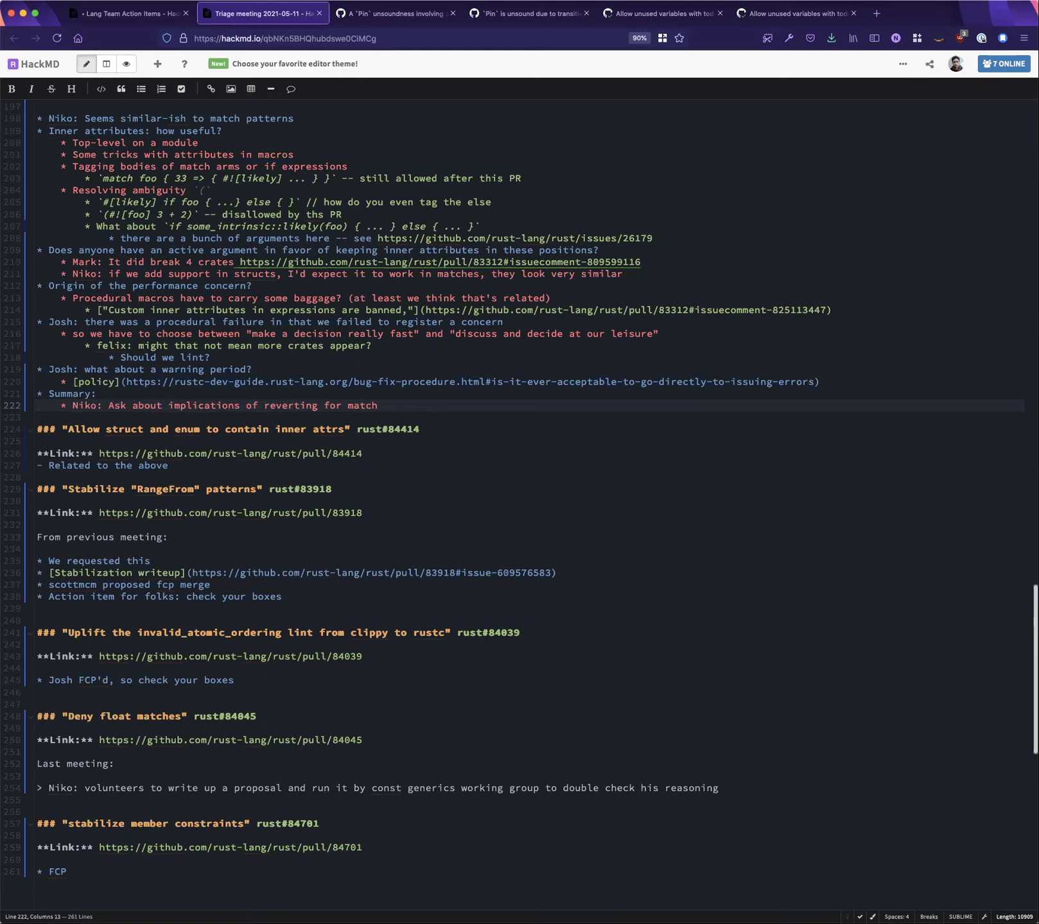
key(super+Tab)
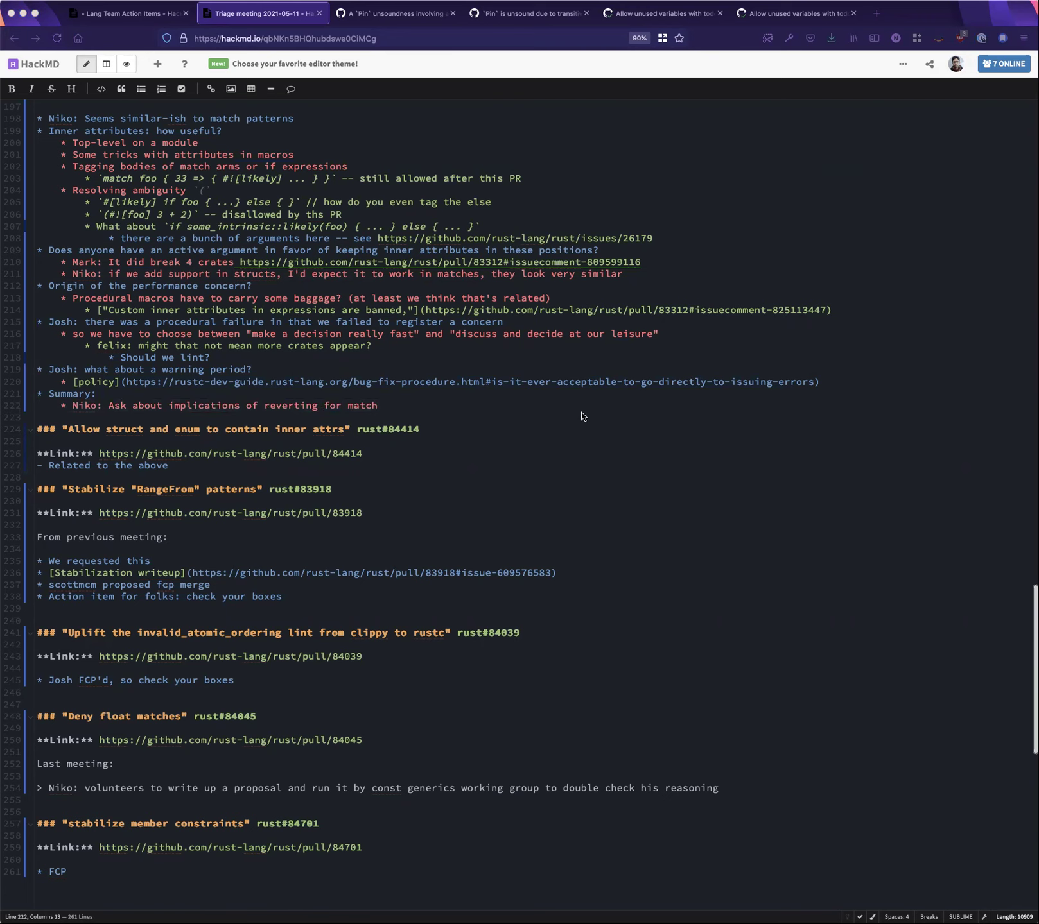
scroll(584, 417, up, 10)
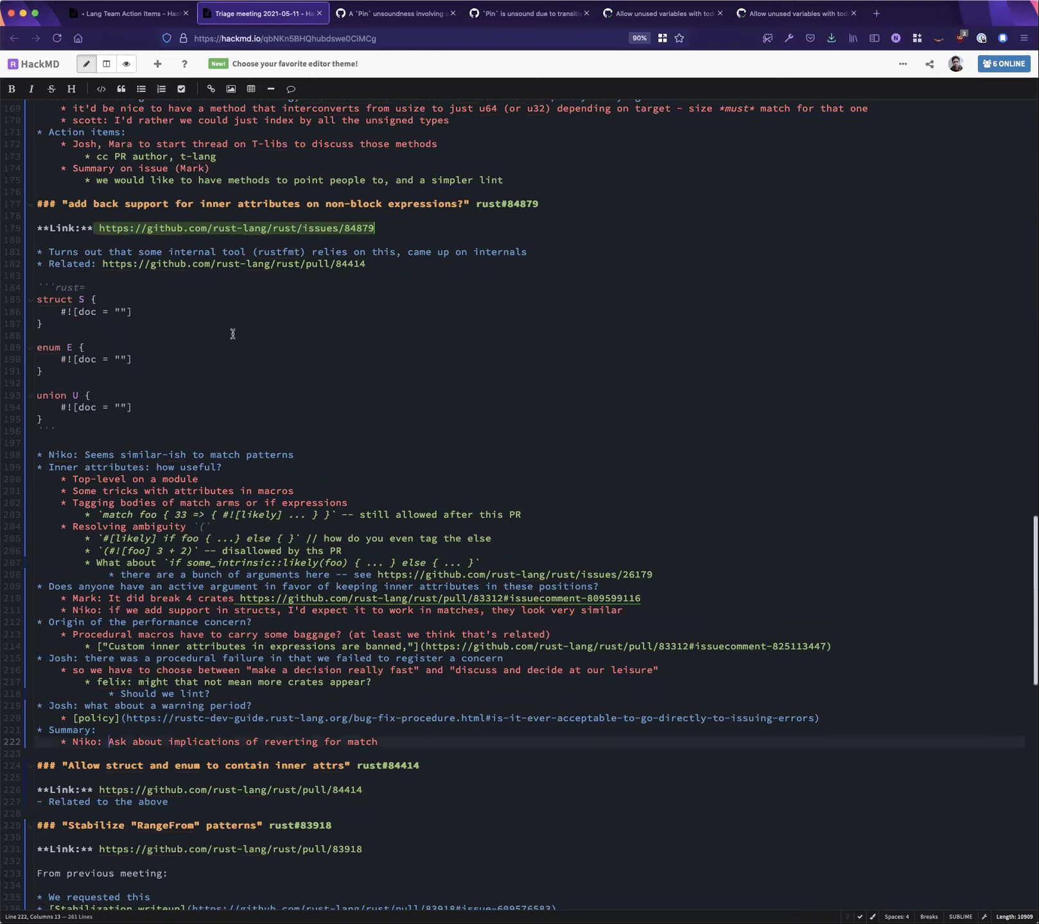
click(137, 230)
drag(96, 227, 379, 228)
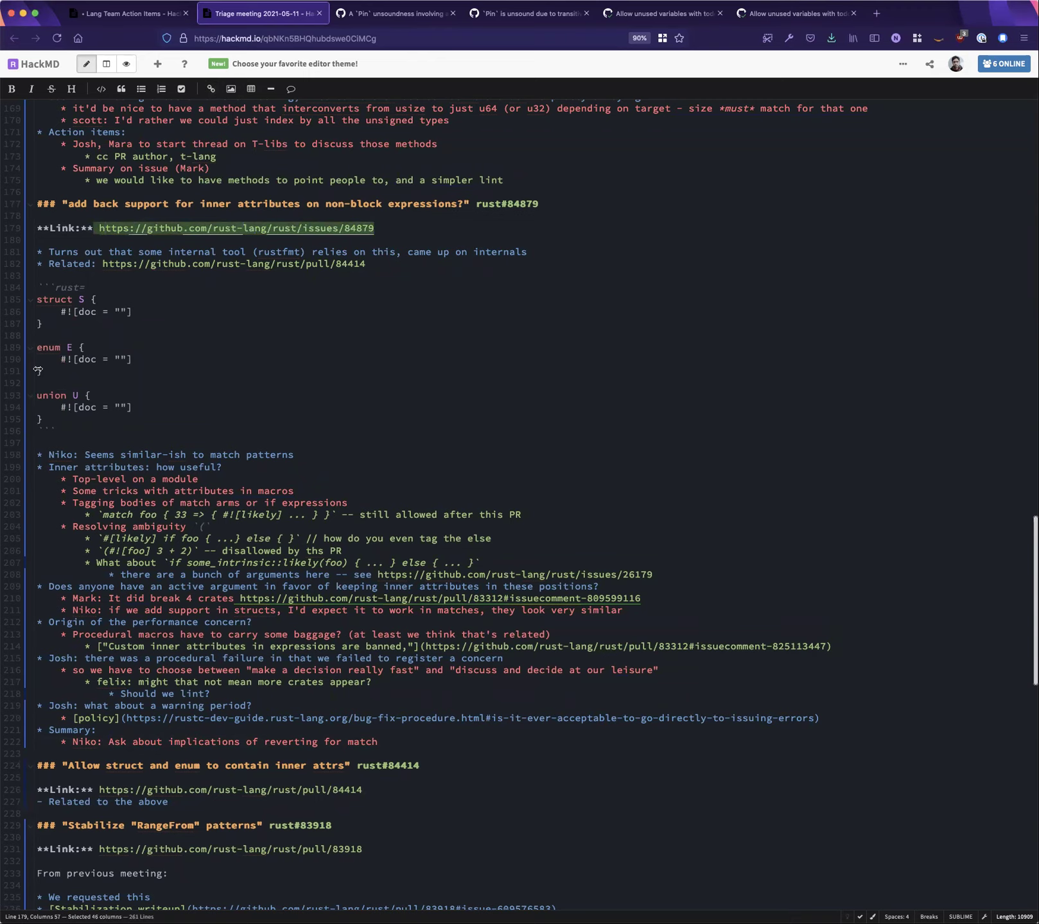